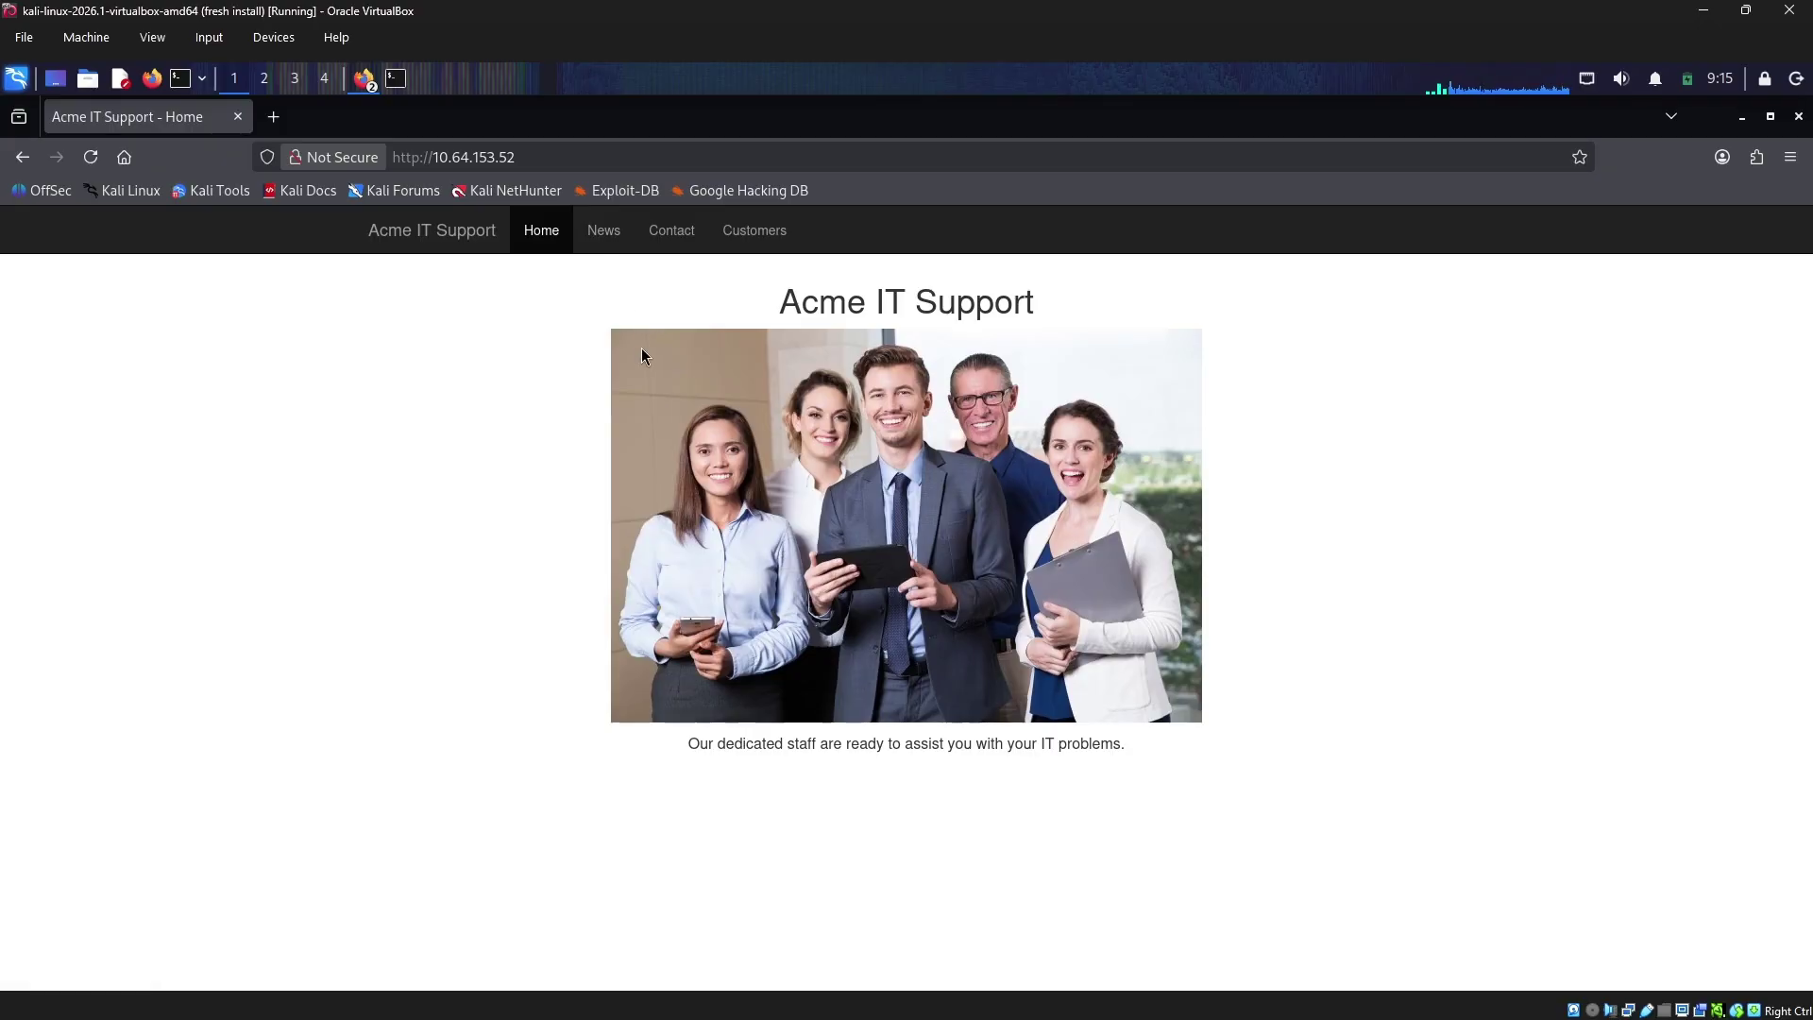
Read the heading and the tagline on the Acme IT Support home page
drag(782, 303, 1132, 319)
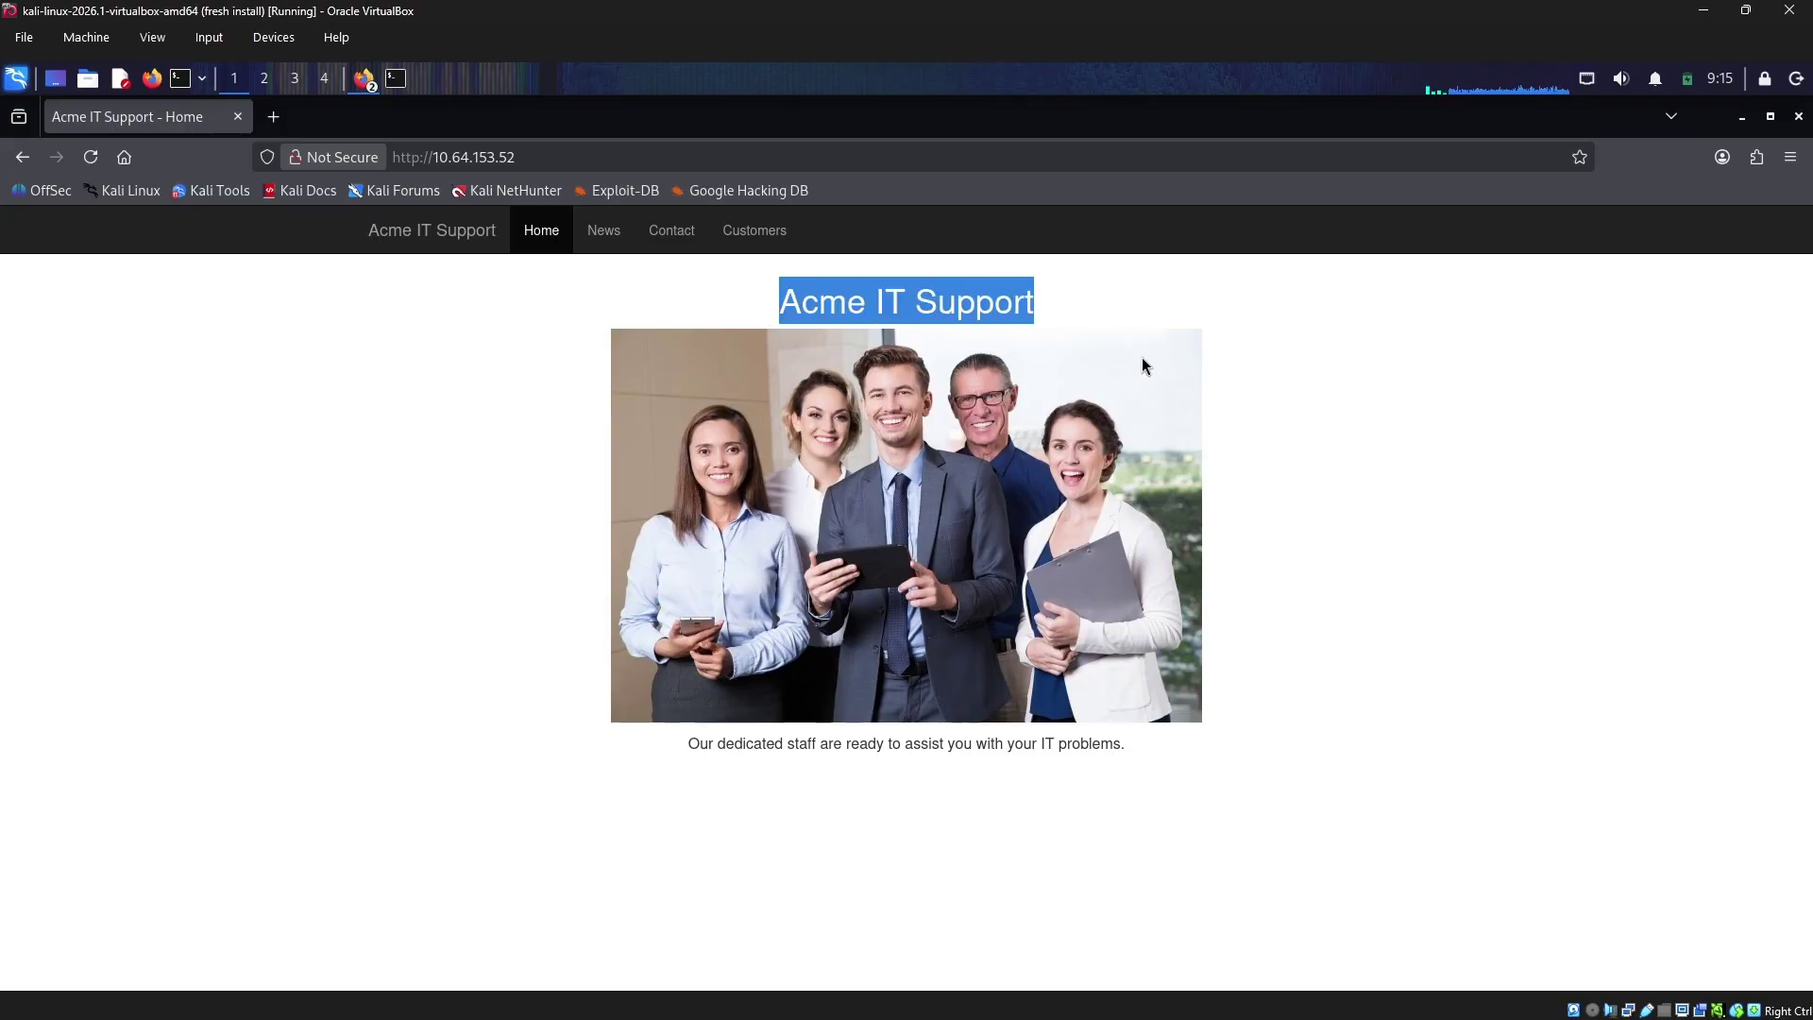
click(1334, 432)
drag(634, 757, 690, 745)
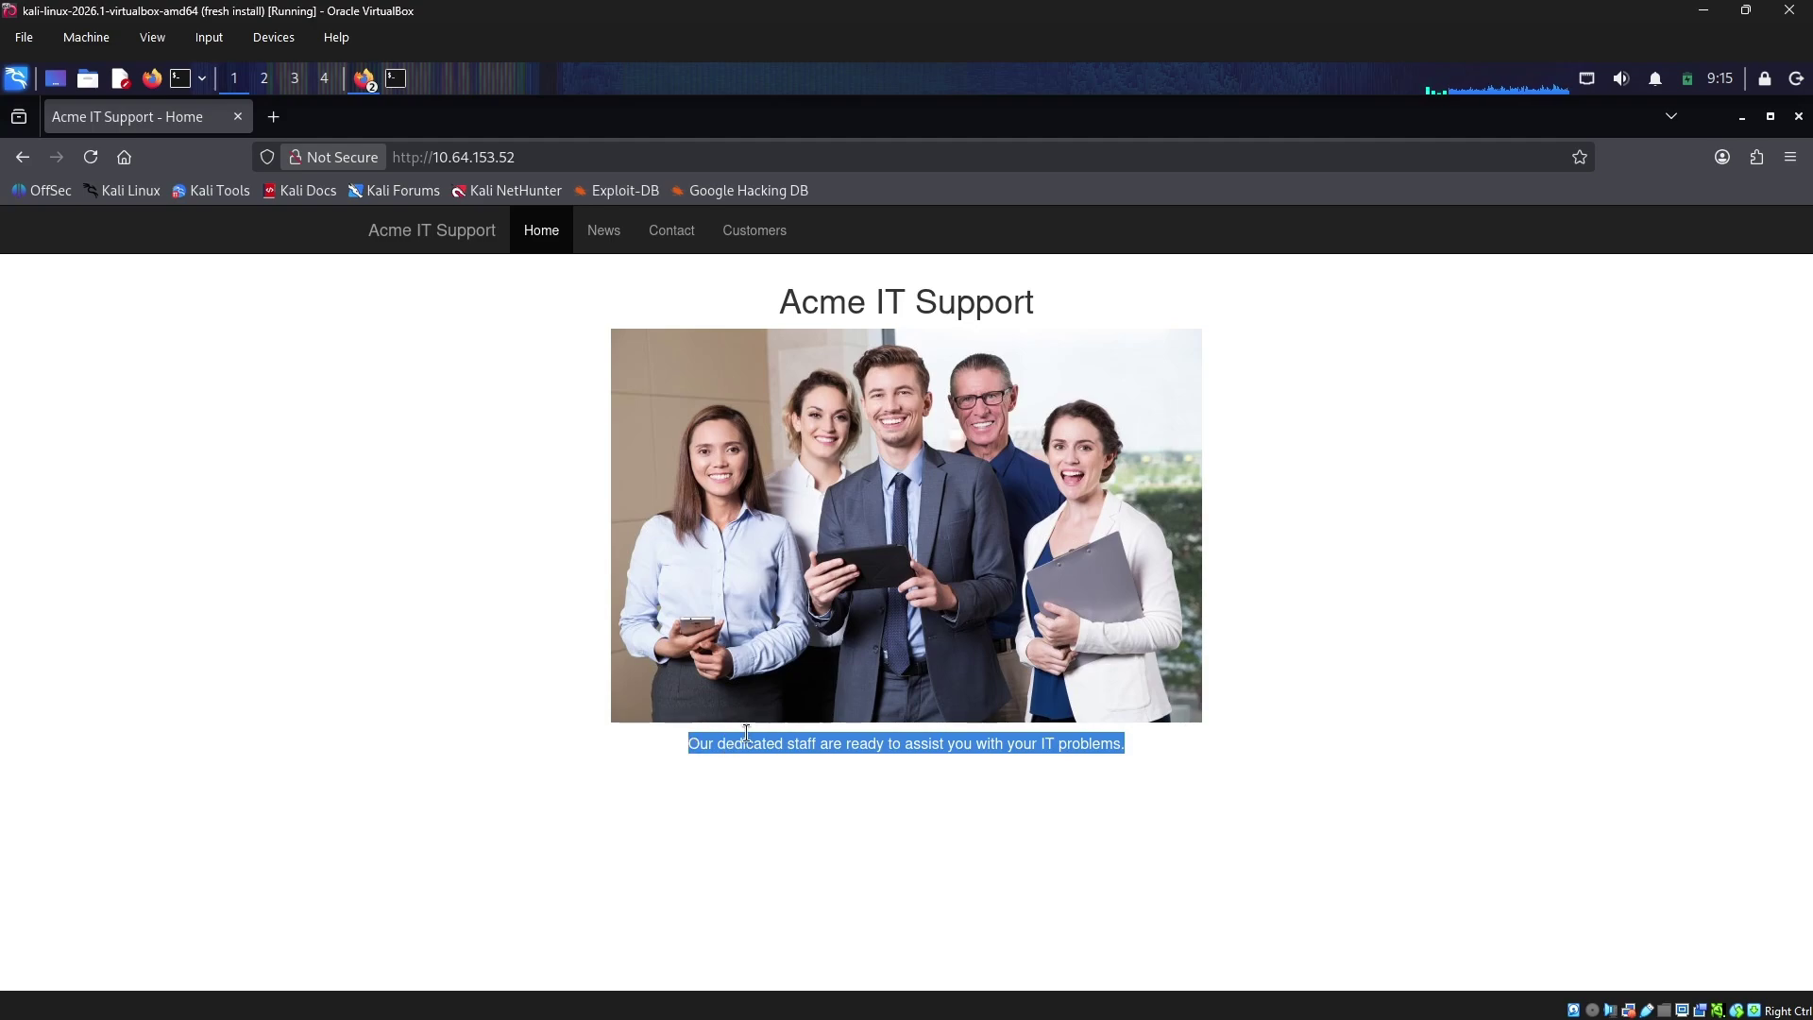
click(1358, 686)
drag(1229, 752, 746, 721)
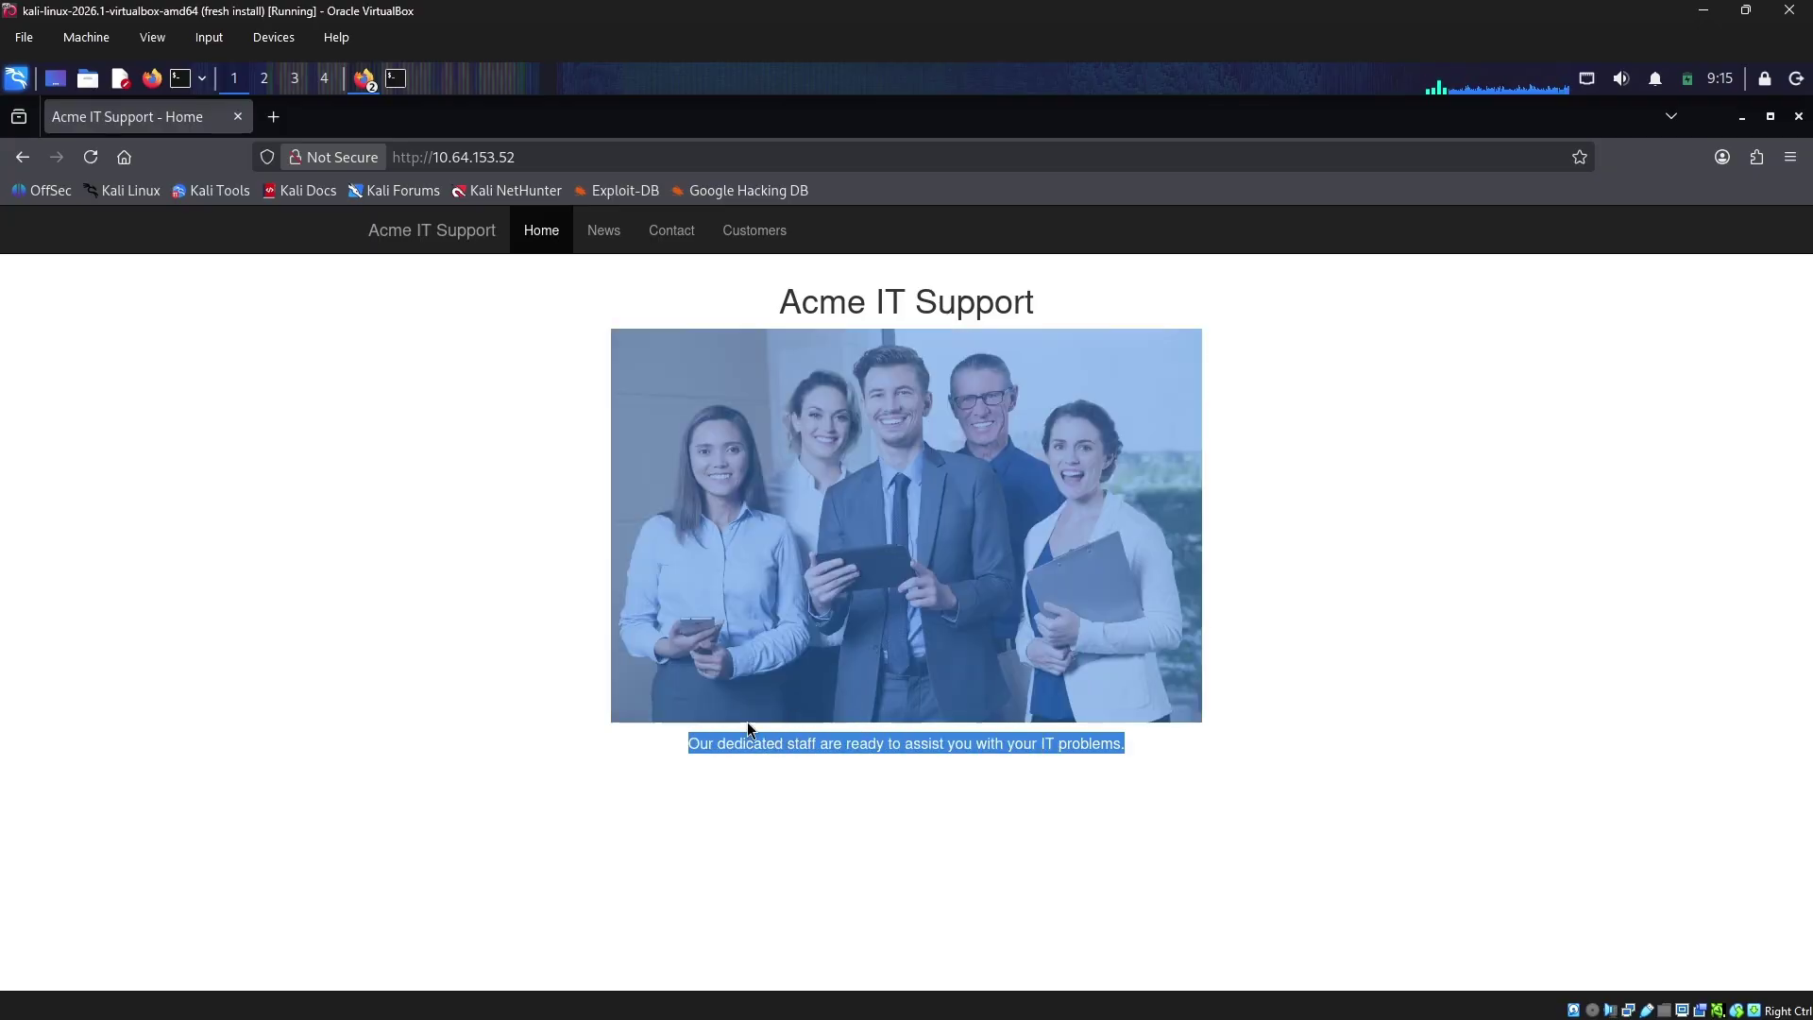
click(1623, 557)
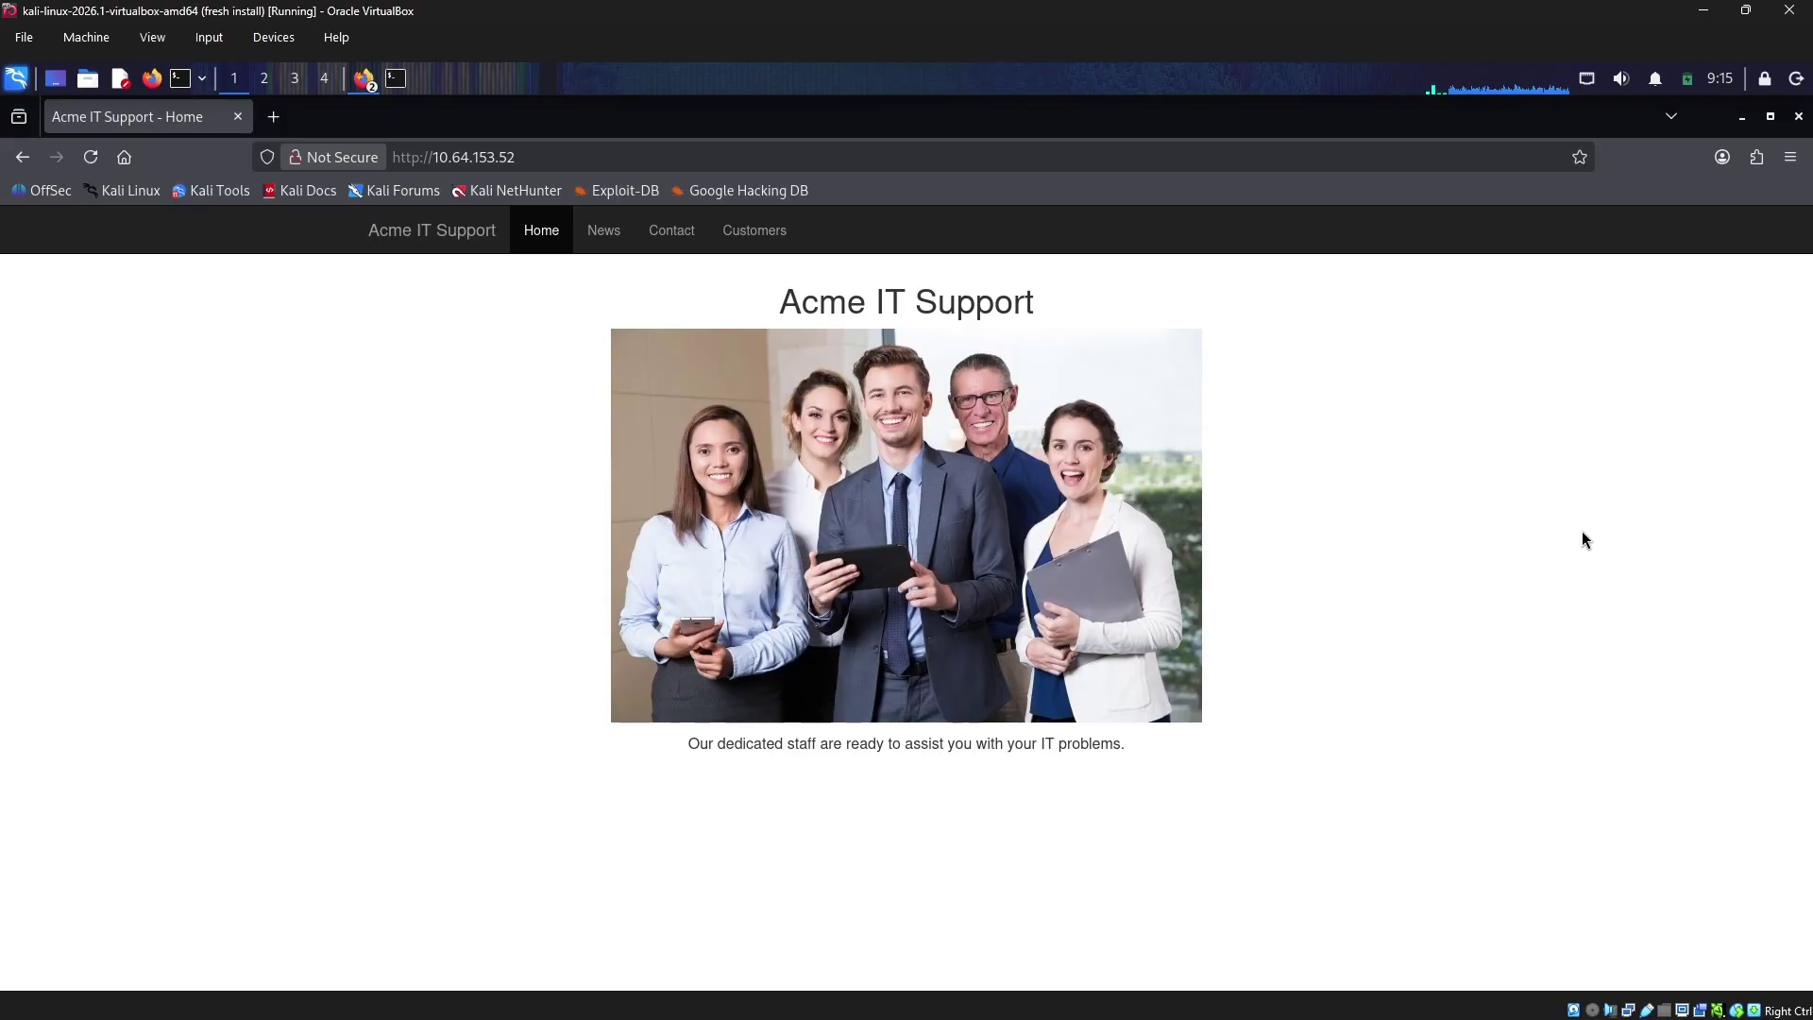
Look through the site's Home, News, Contact and Customers pages, including the customer signup form
click(451, 250)
click(594, 233)
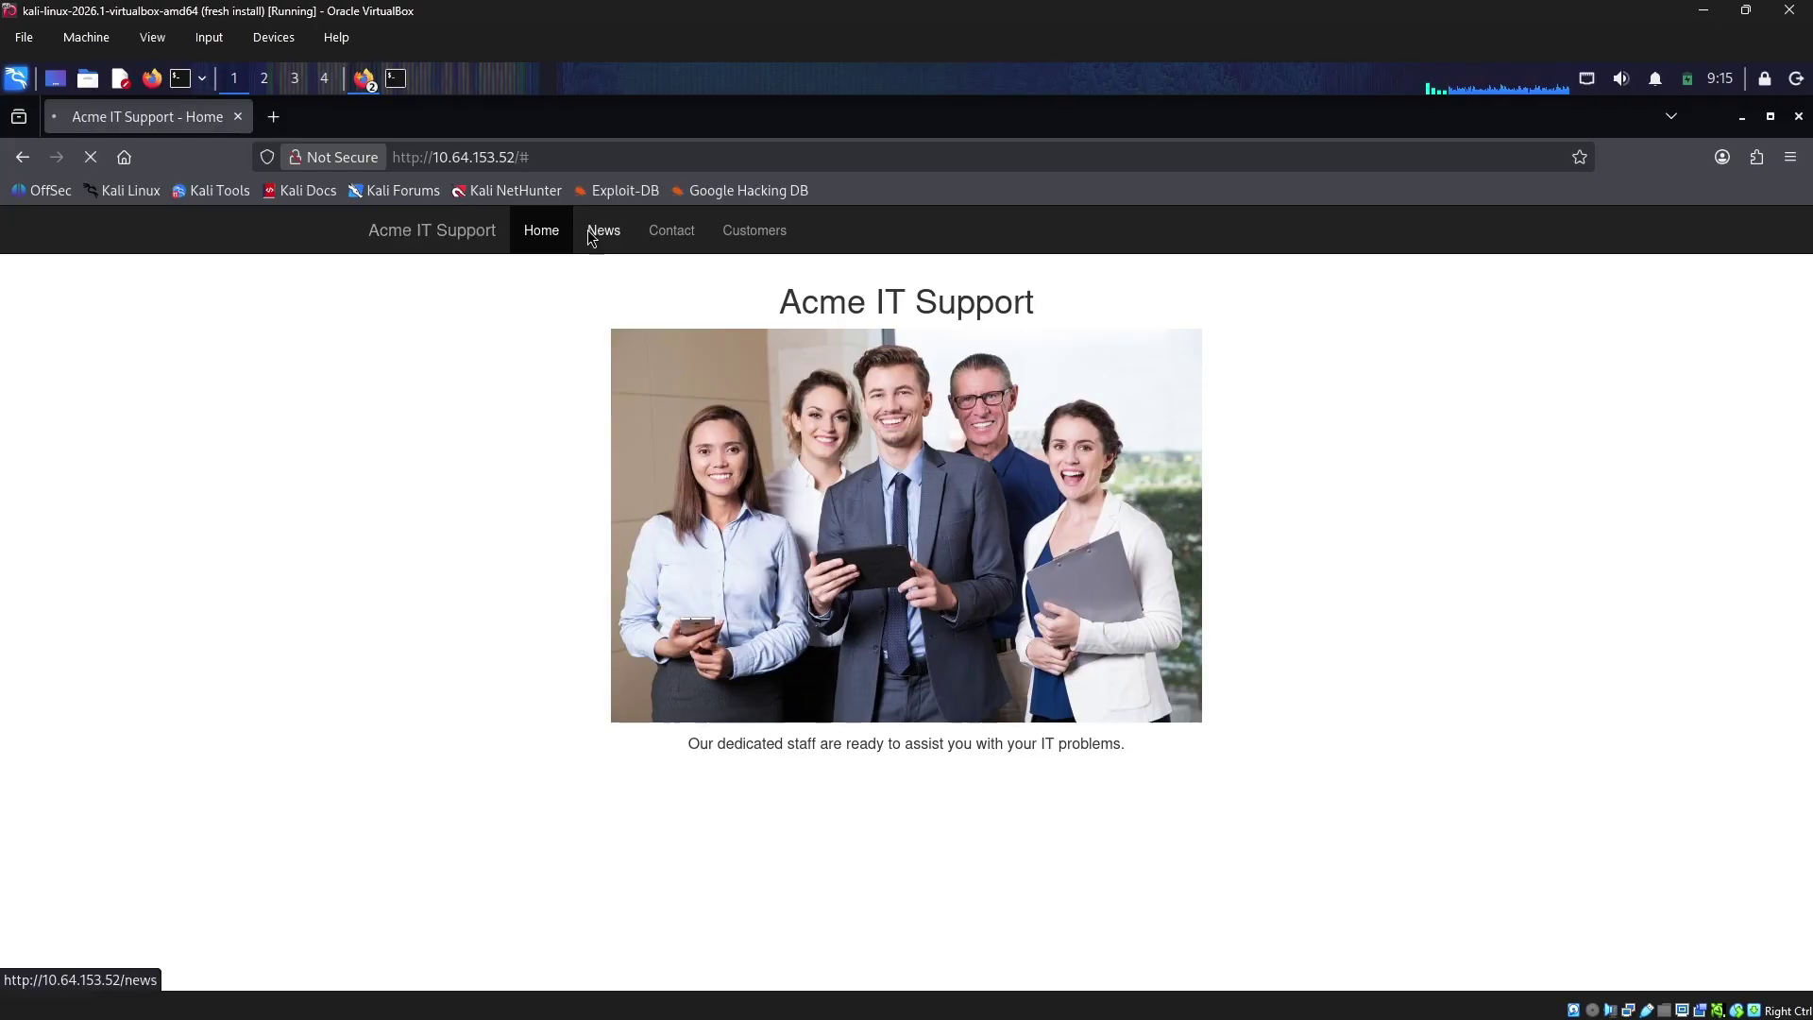
click(542, 240)
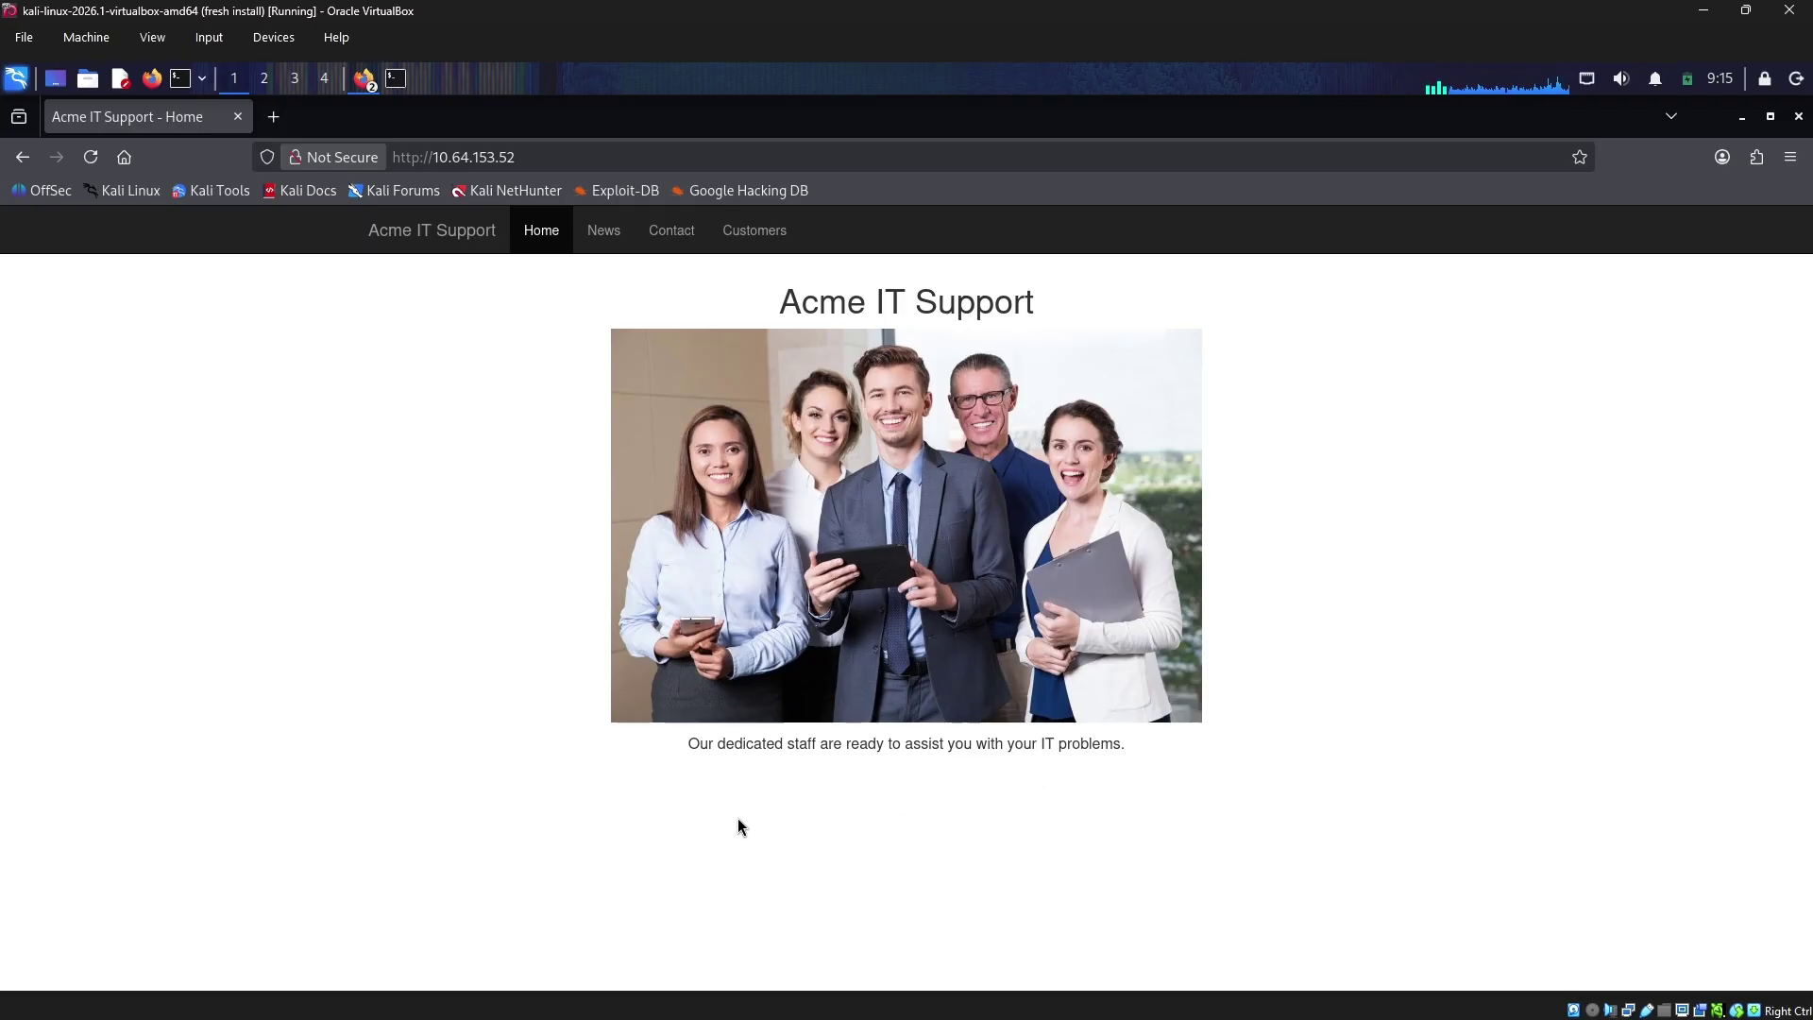
click(604, 231)
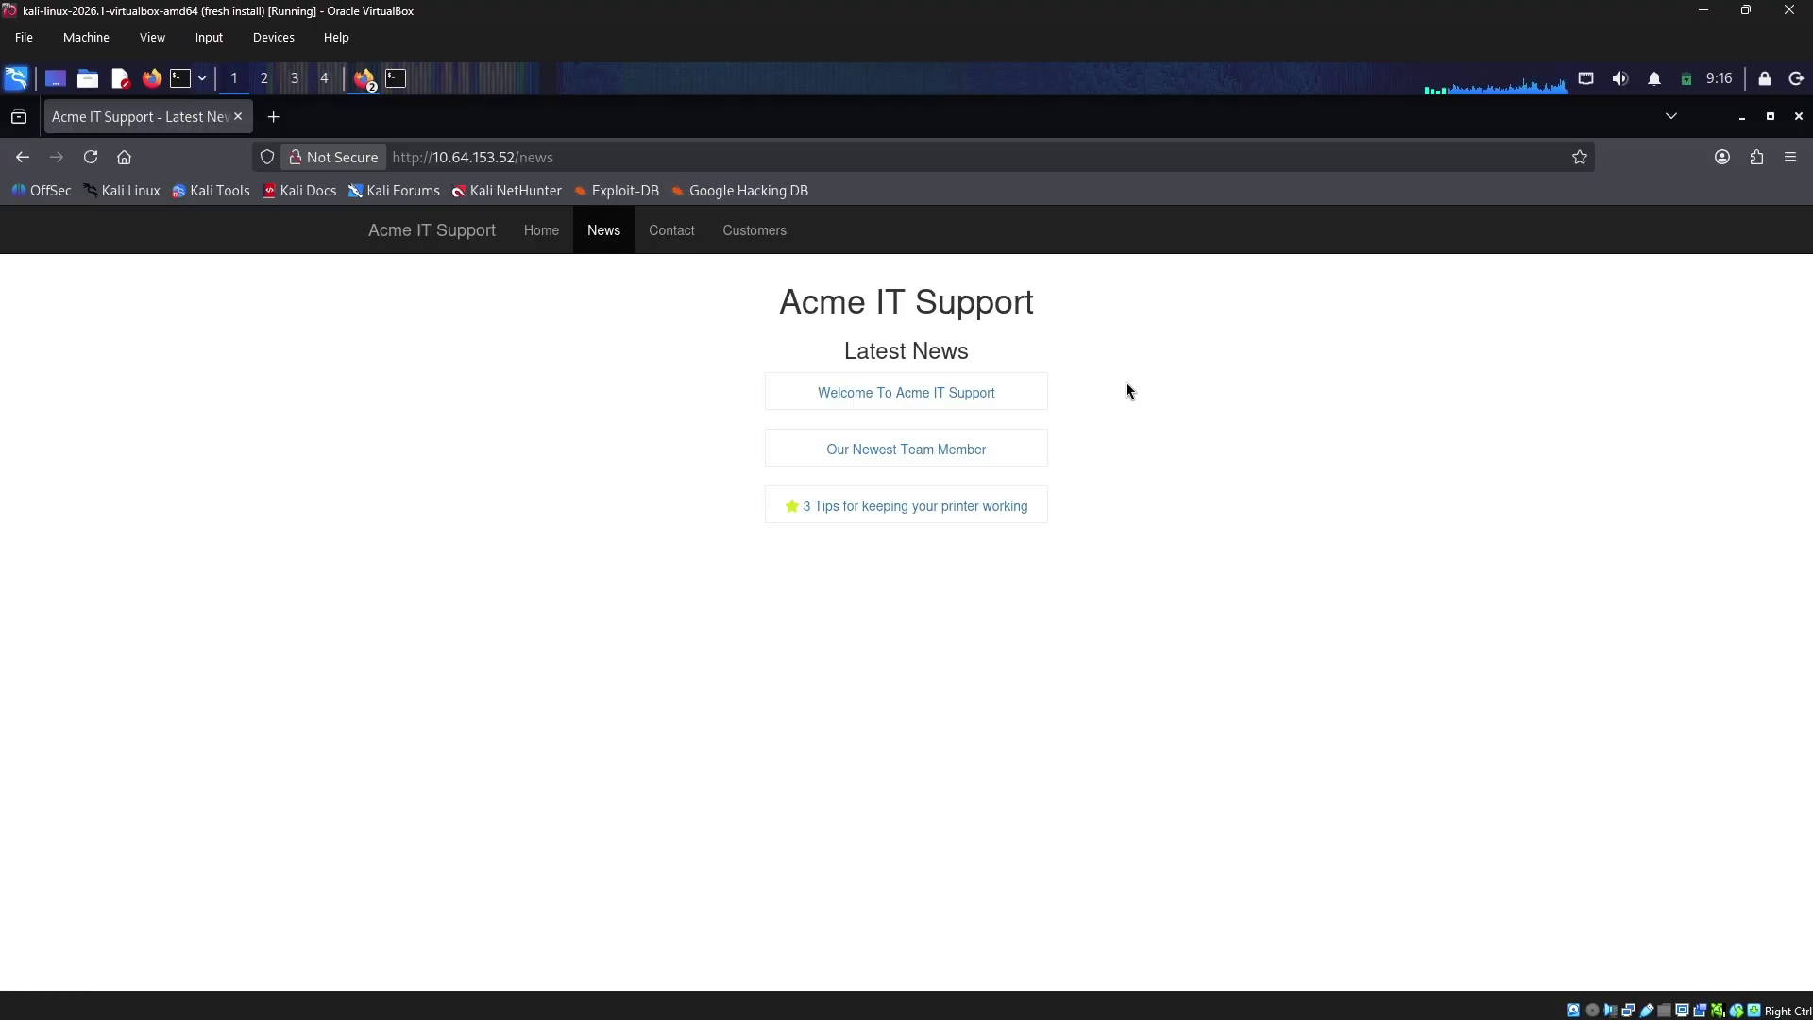
click(666, 246)
click(815, 469)
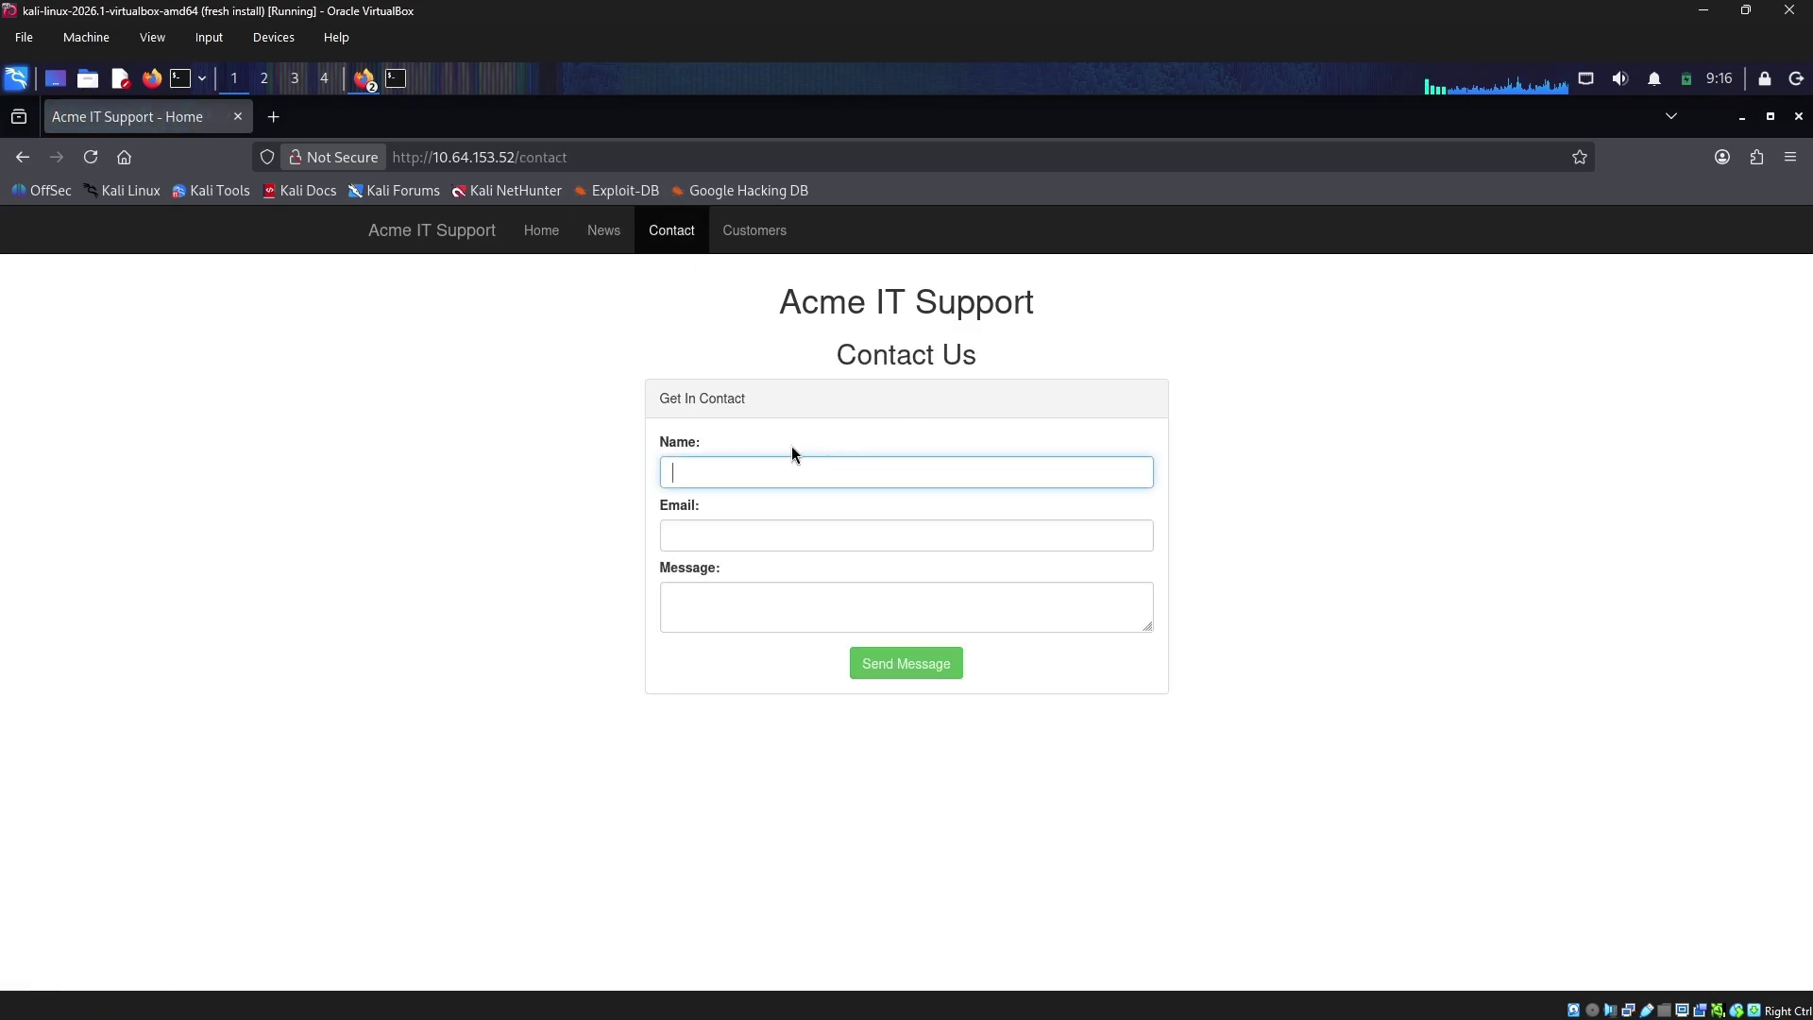
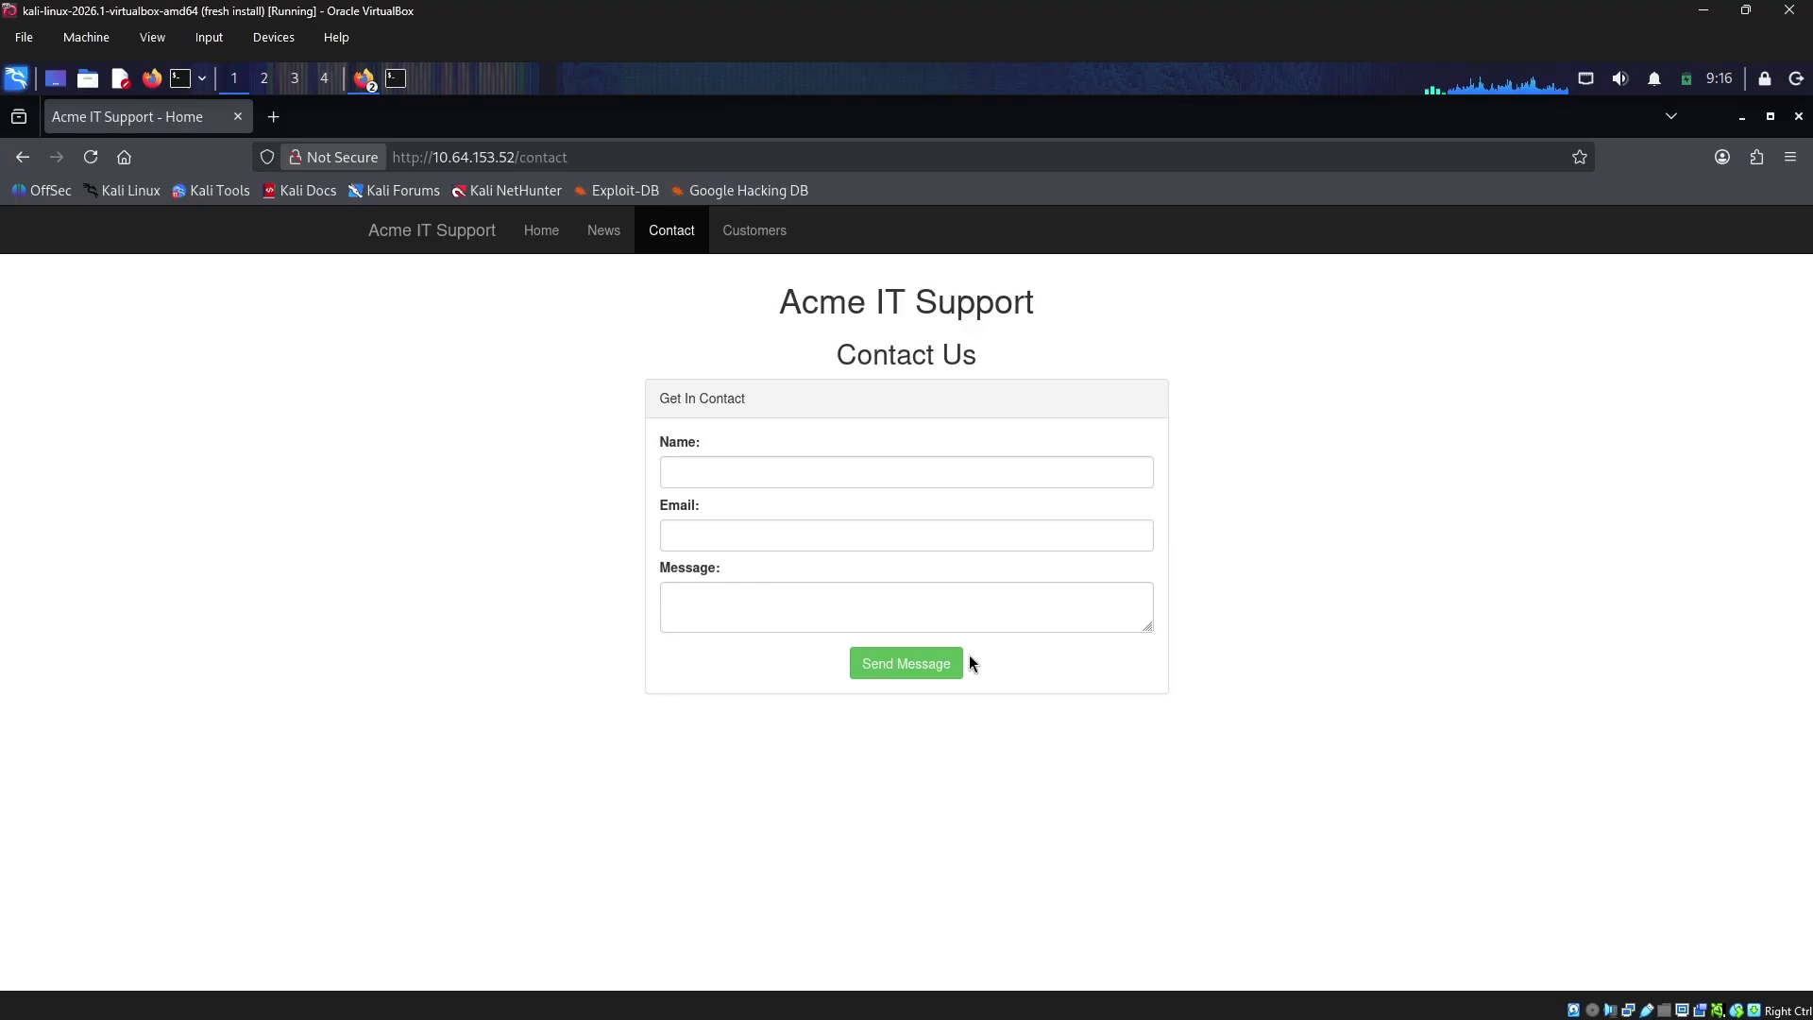
click(747, 241)
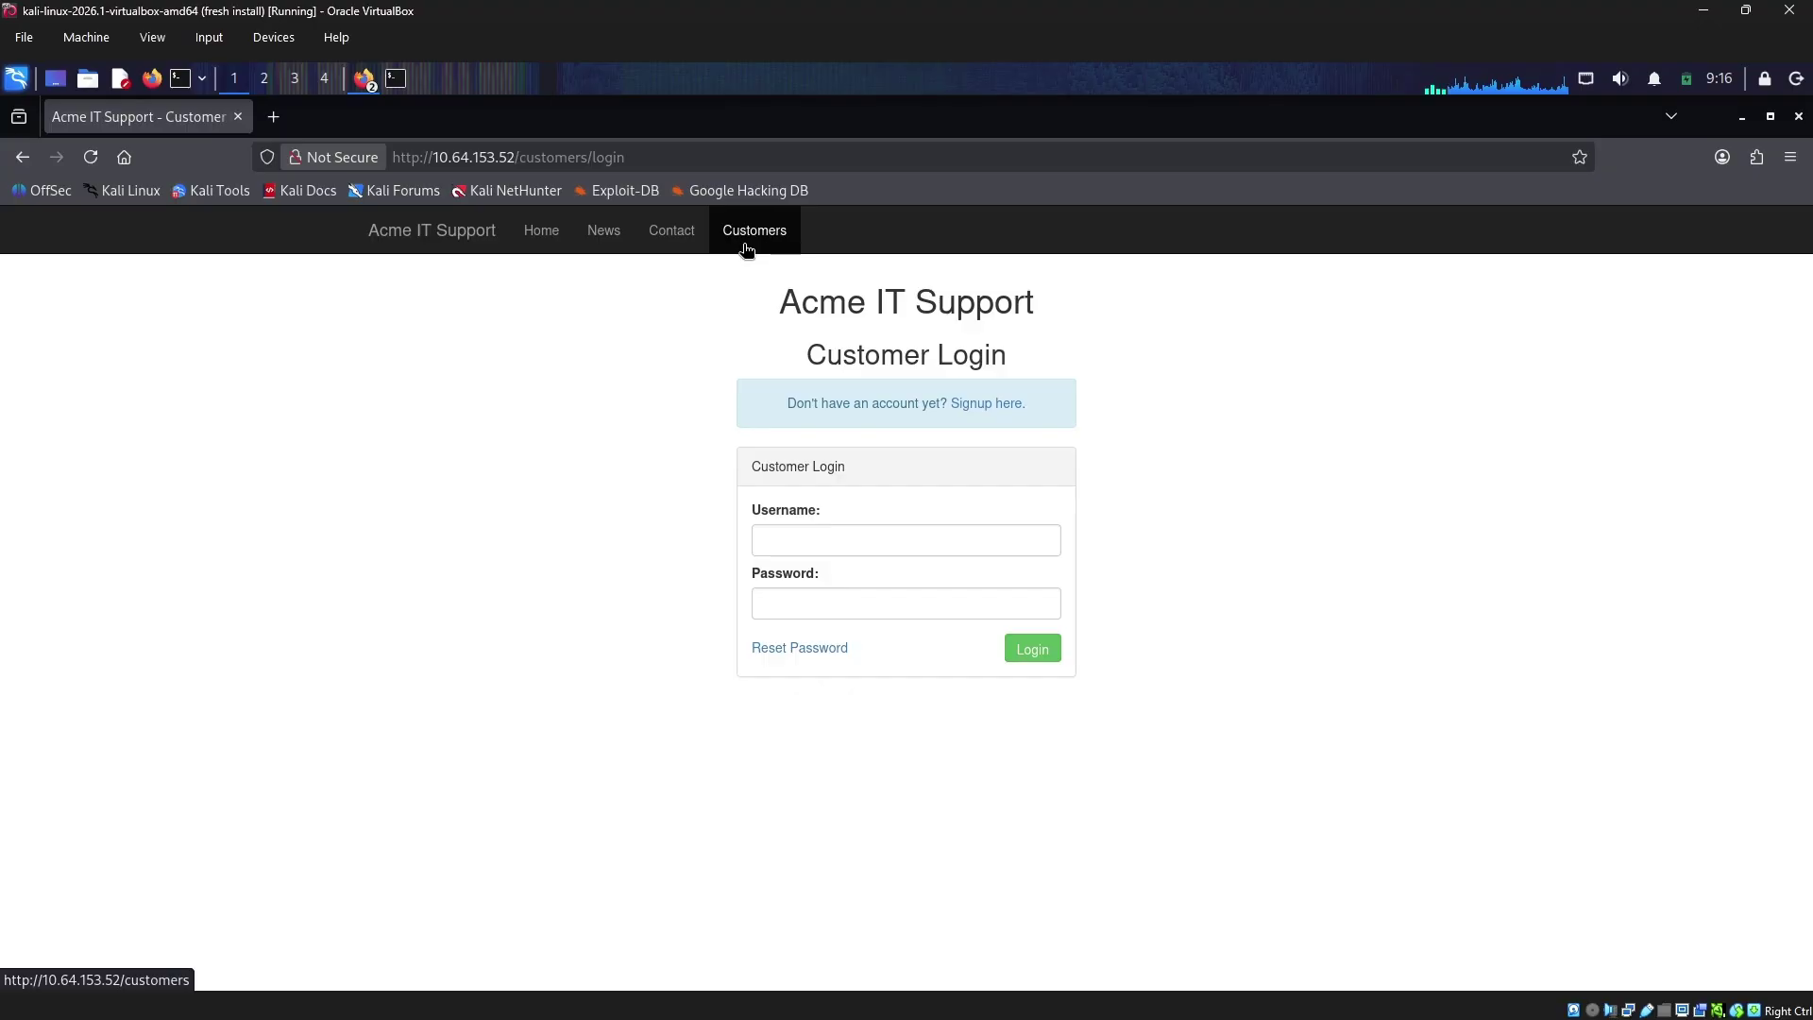
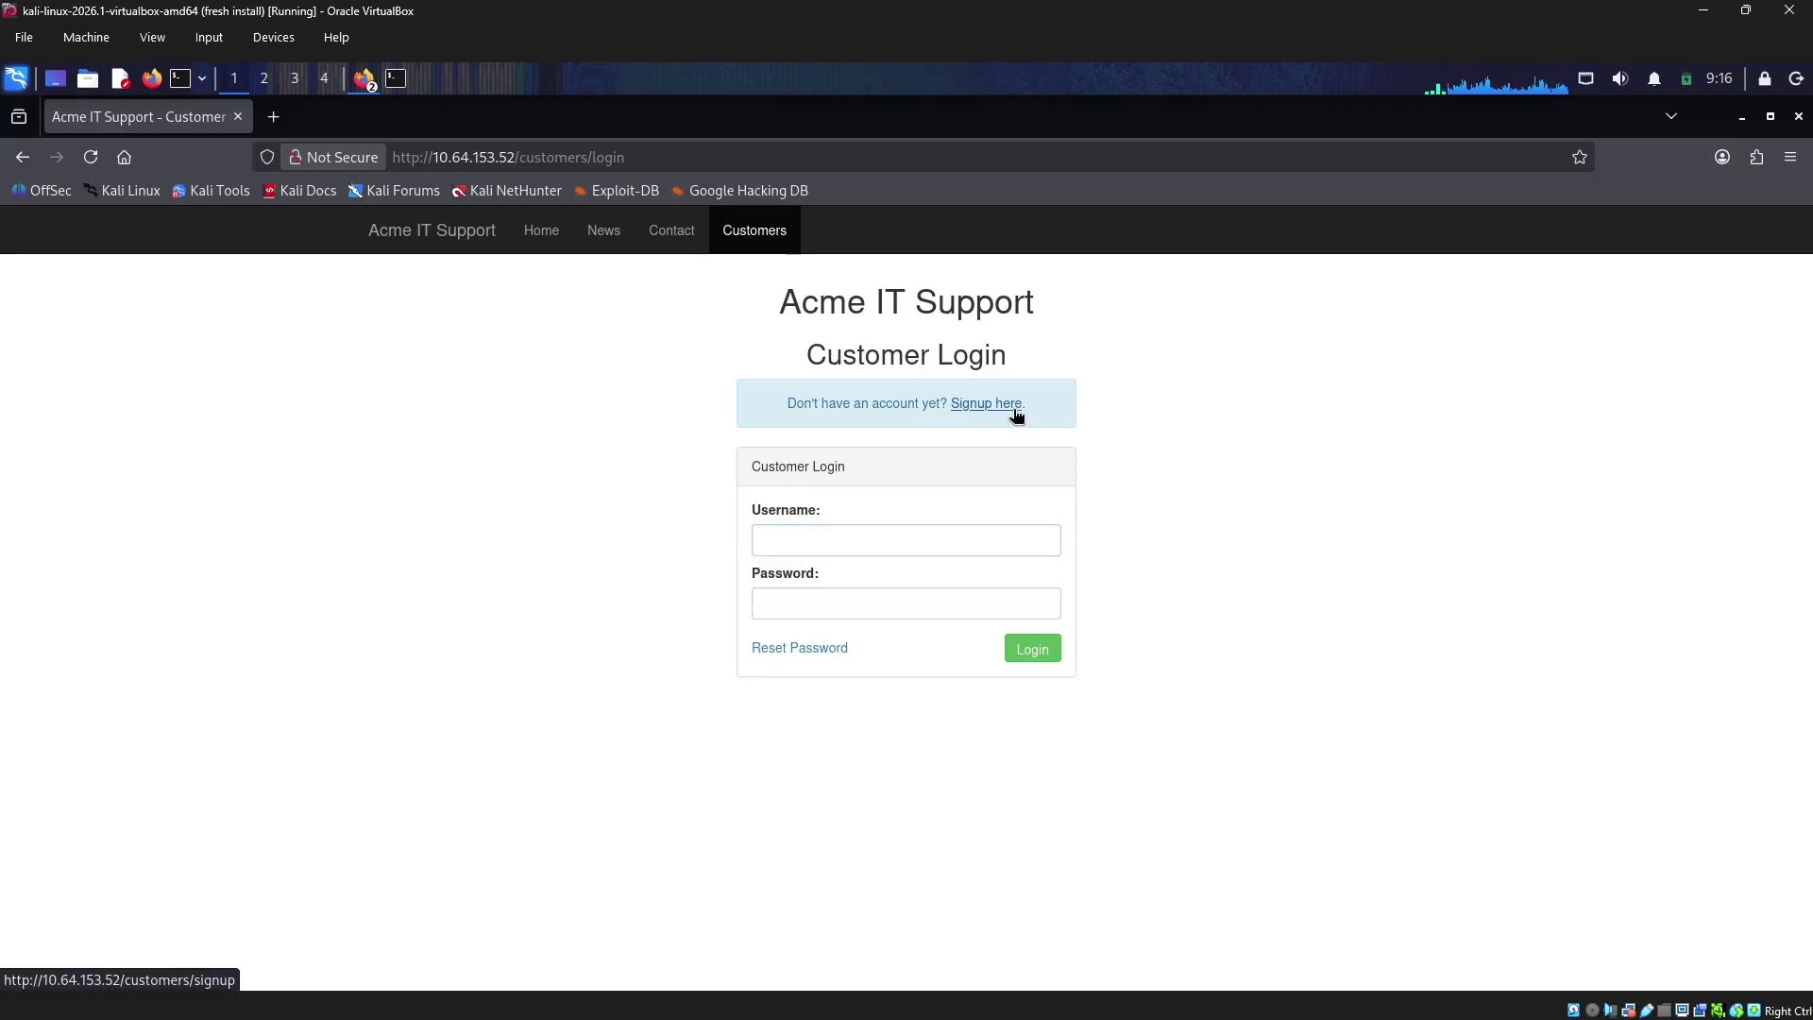
click(1015, 412)
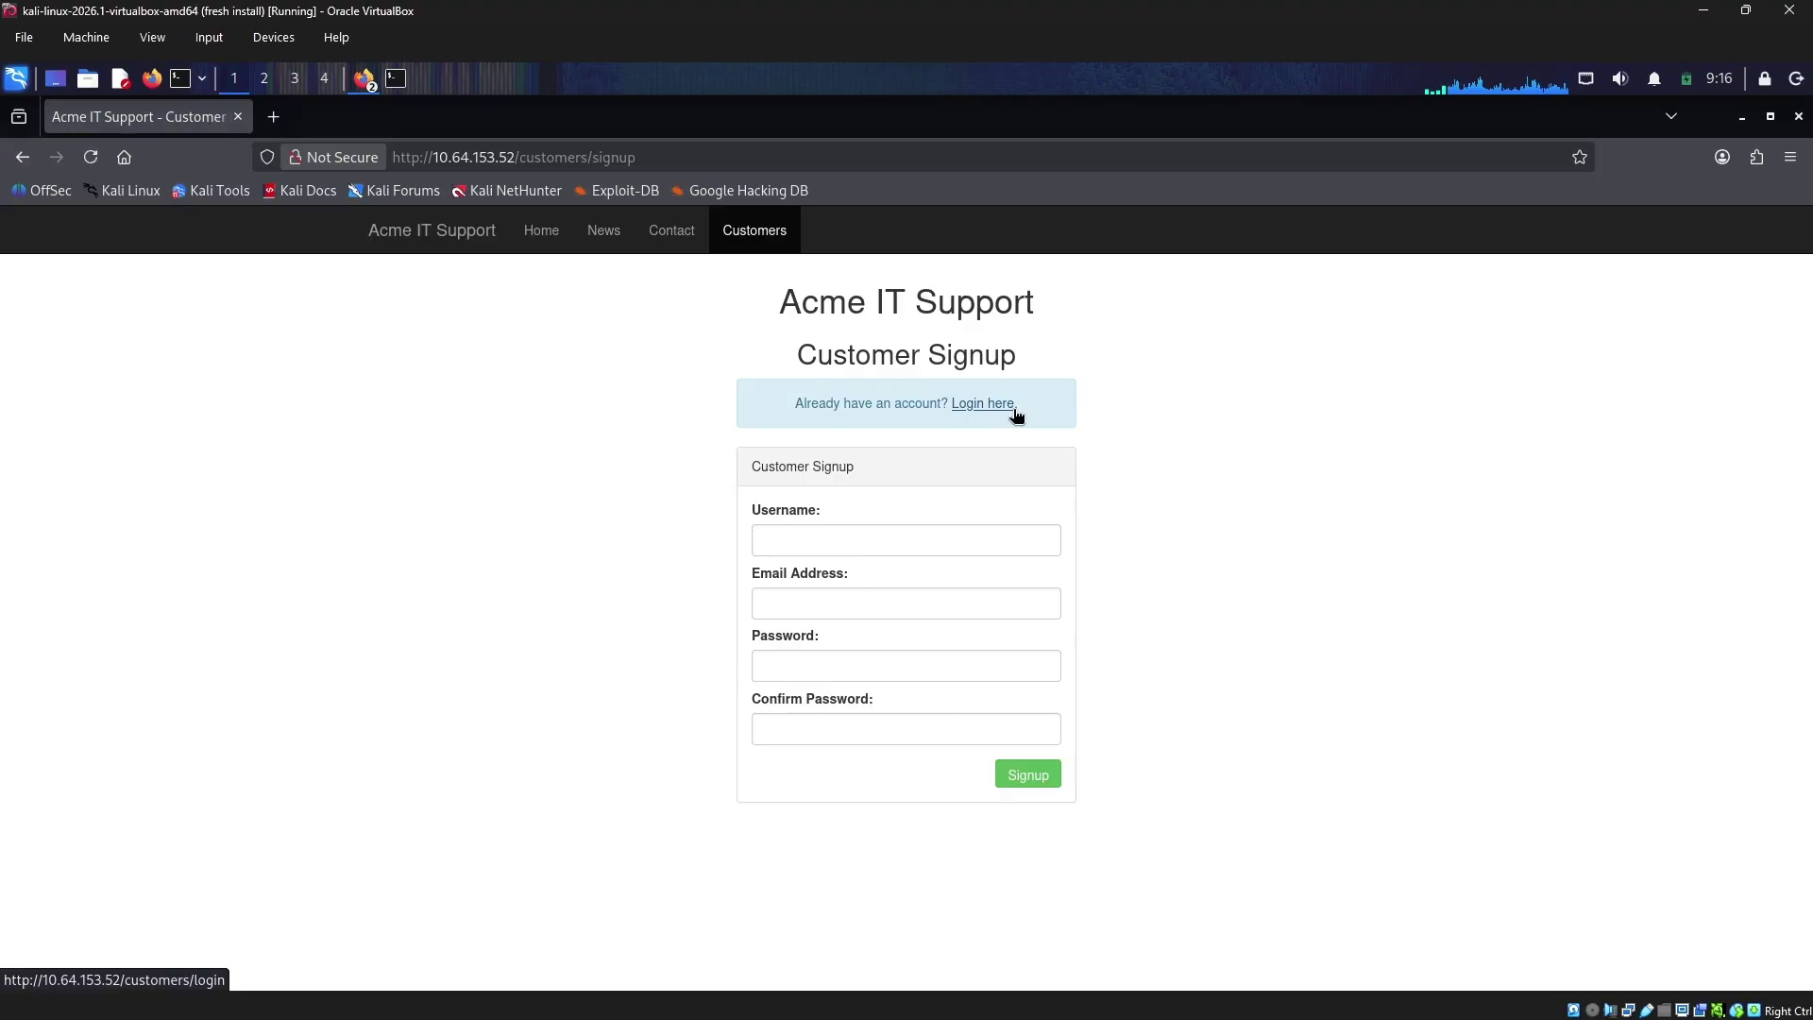
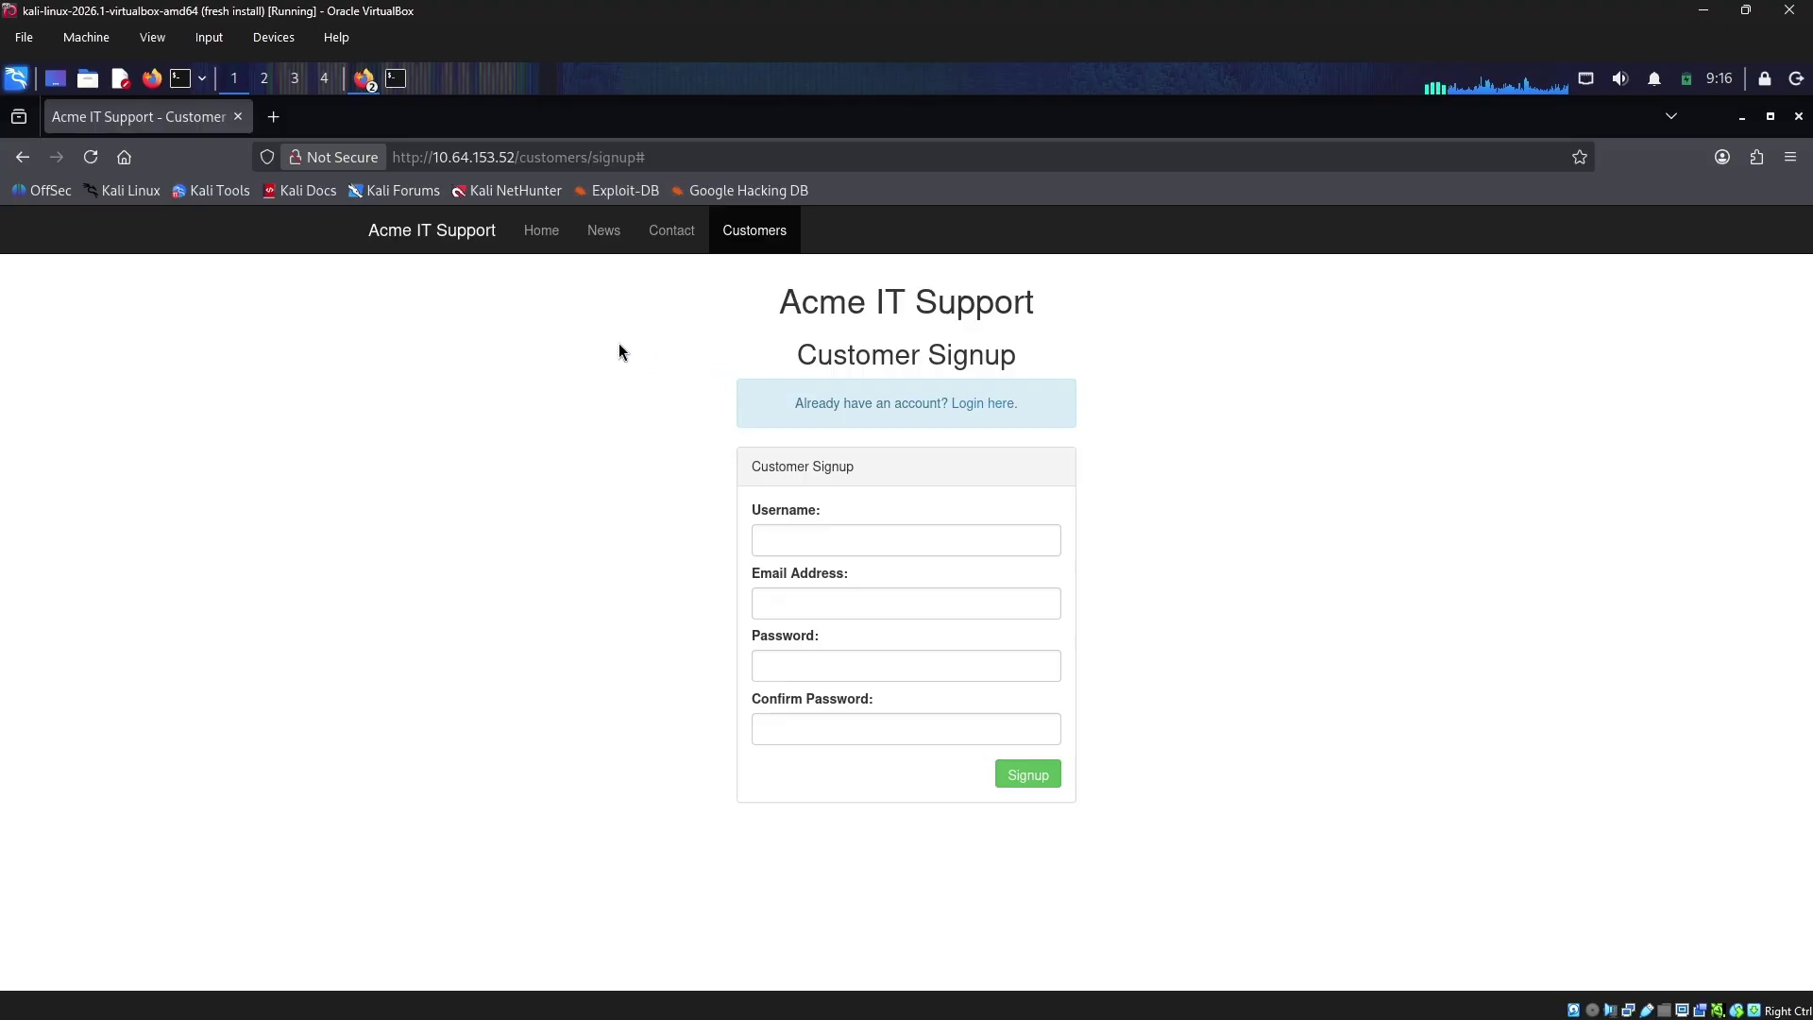
View the "Welcome To Acme IT Support" news article and open the article "3 Tips for keeping your printer working"
click(545, 241)
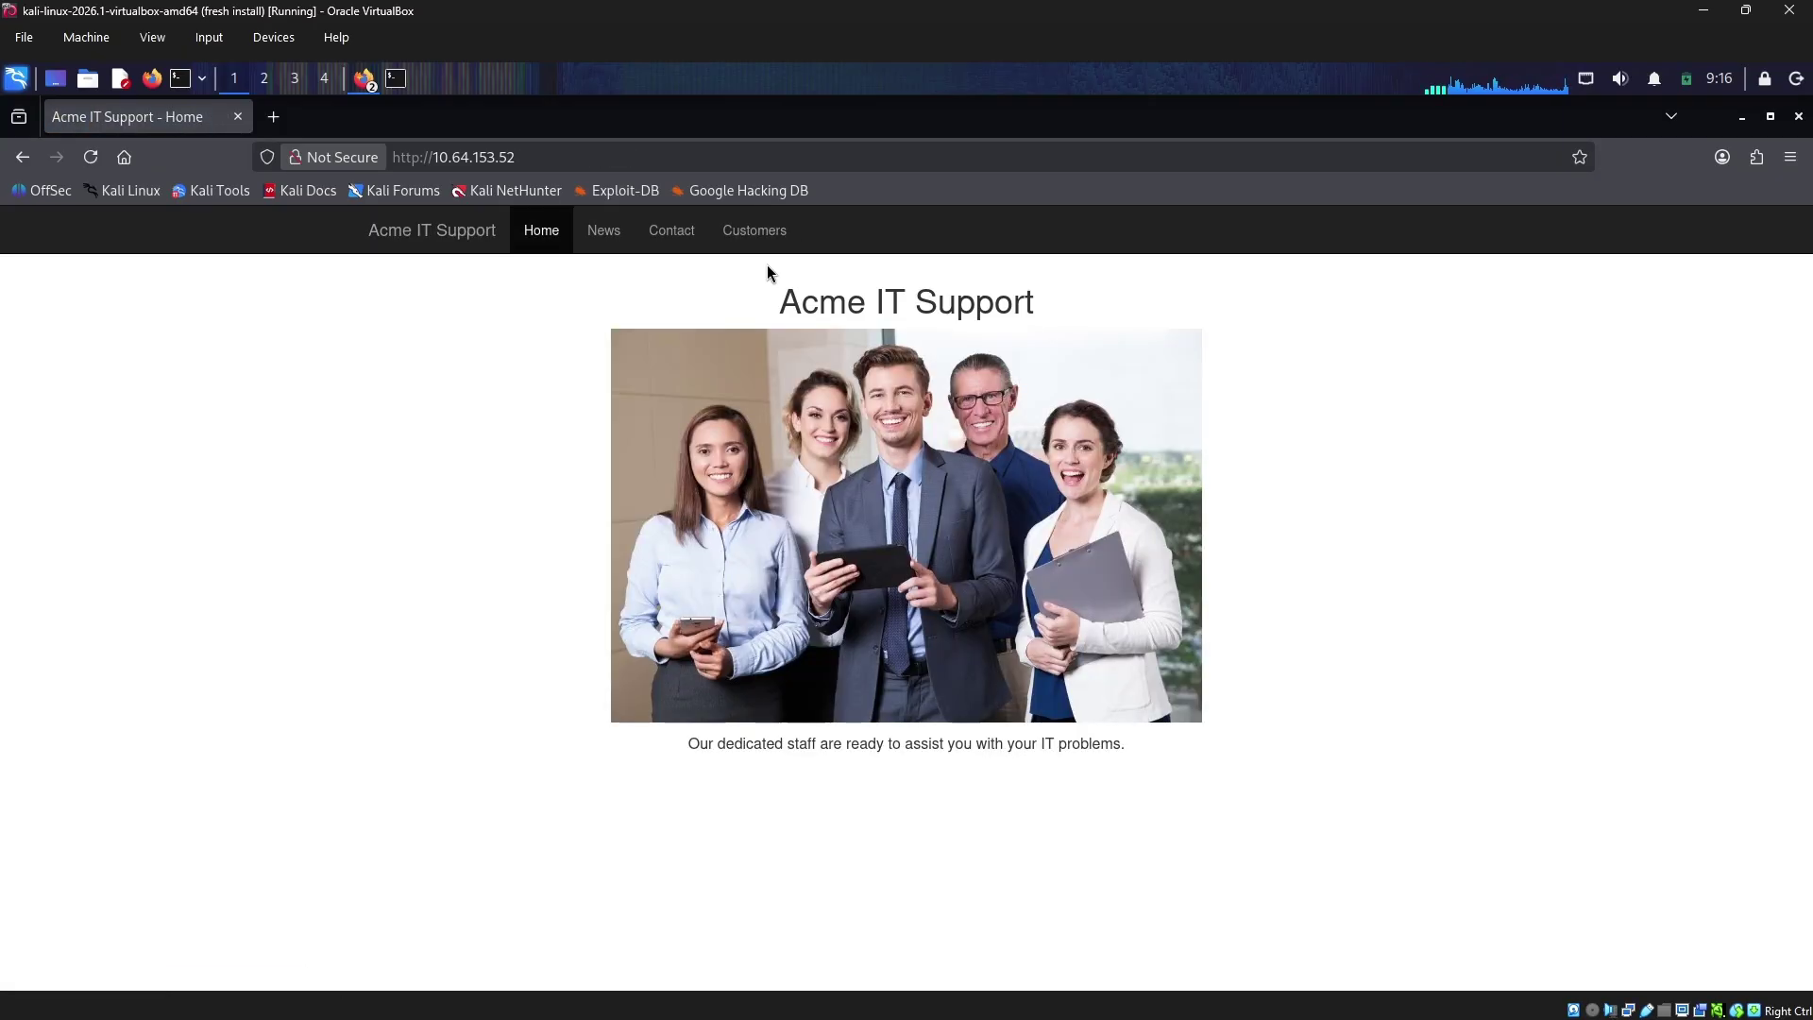
click(592, 242)
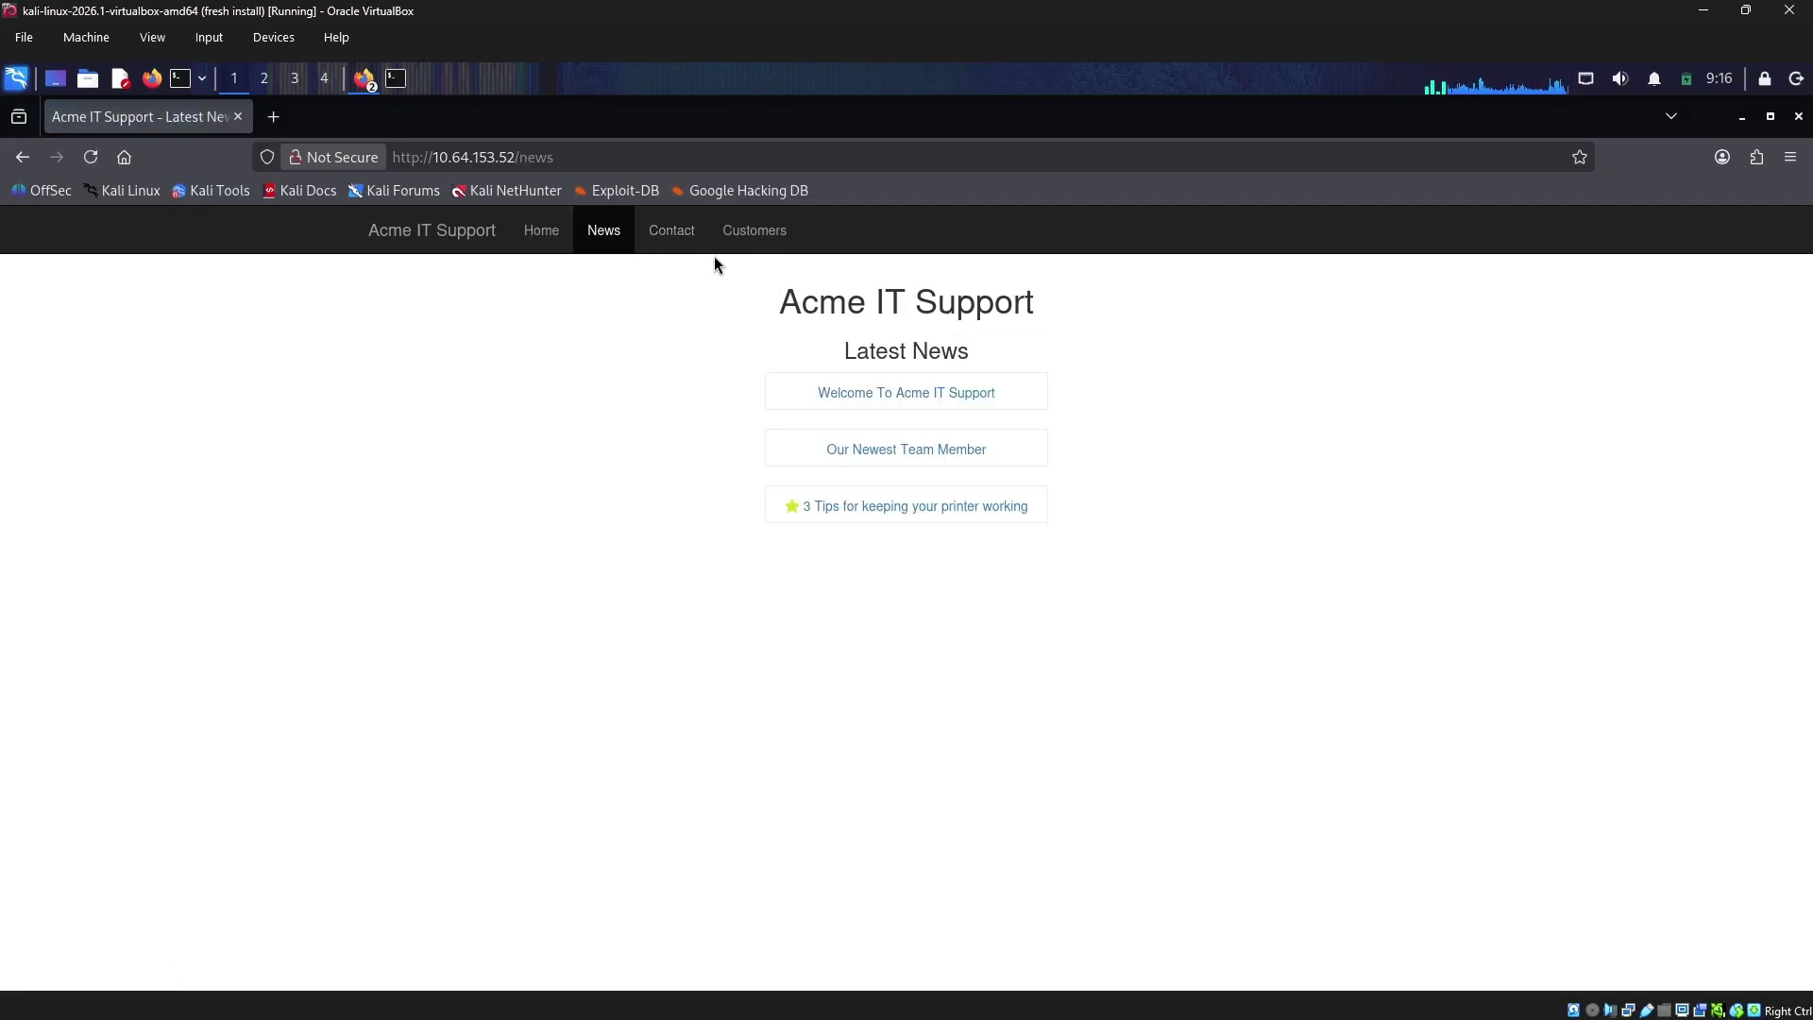
click(912, 404)
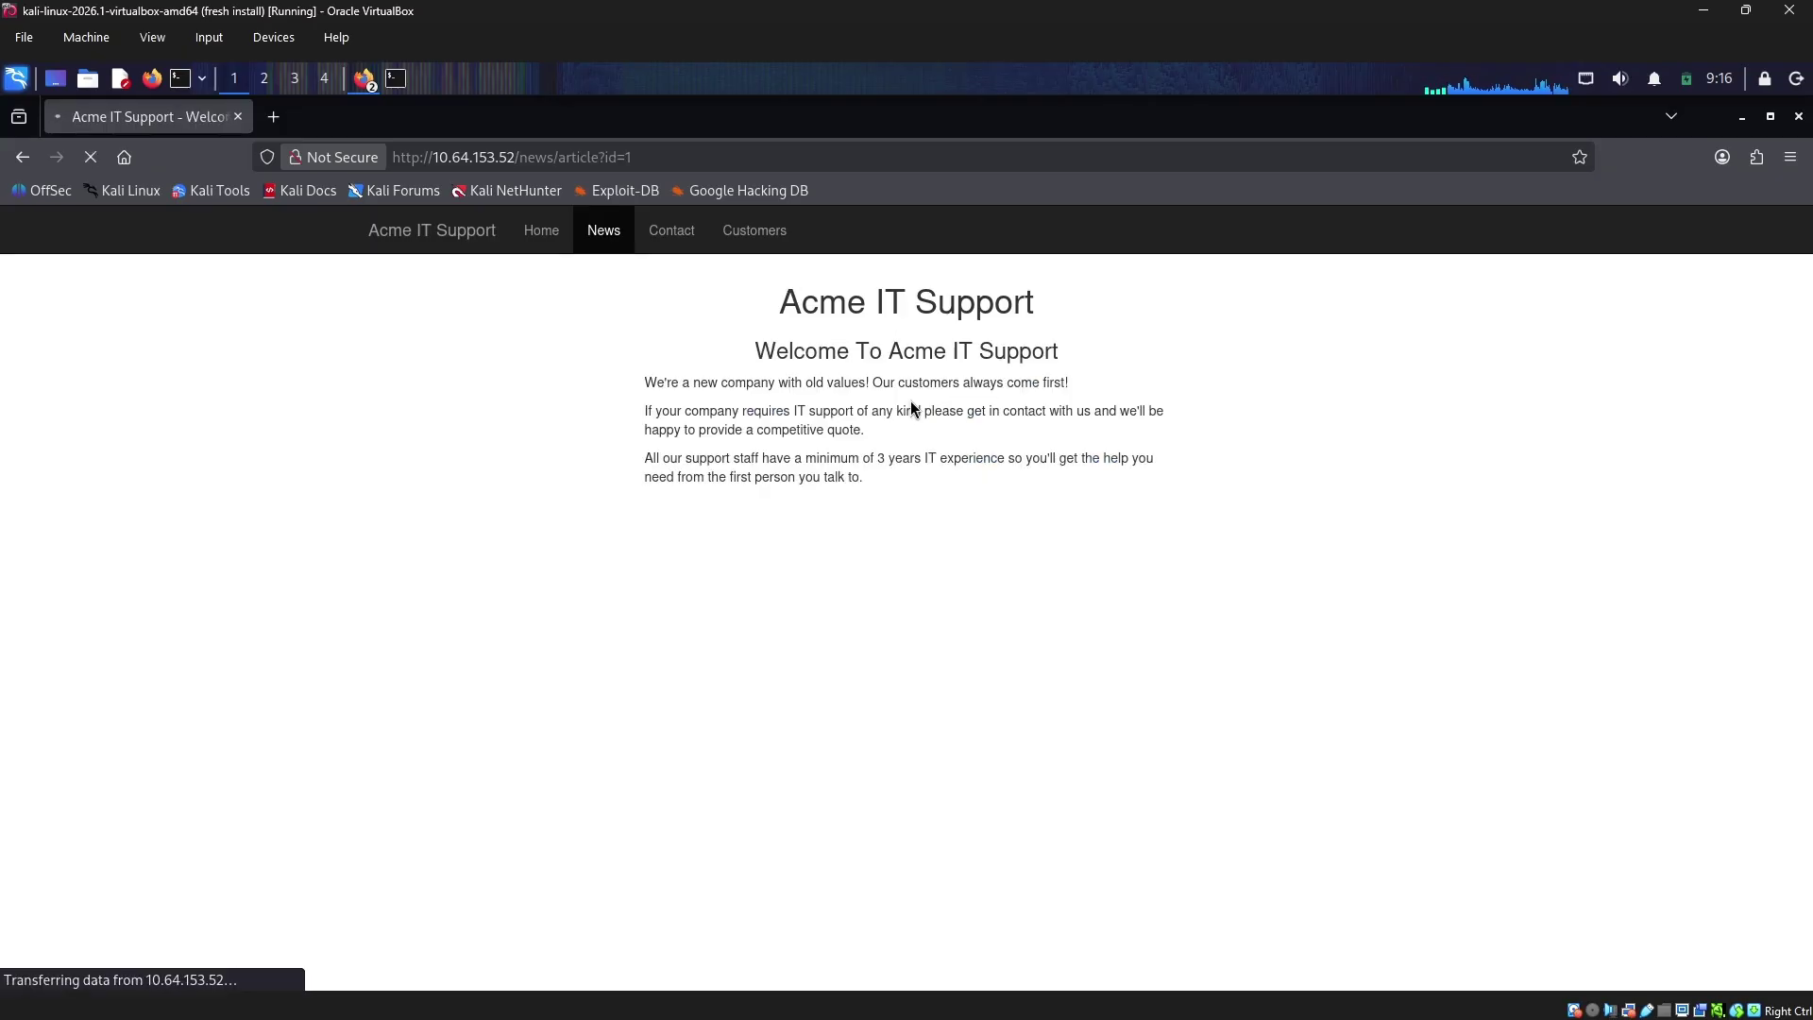
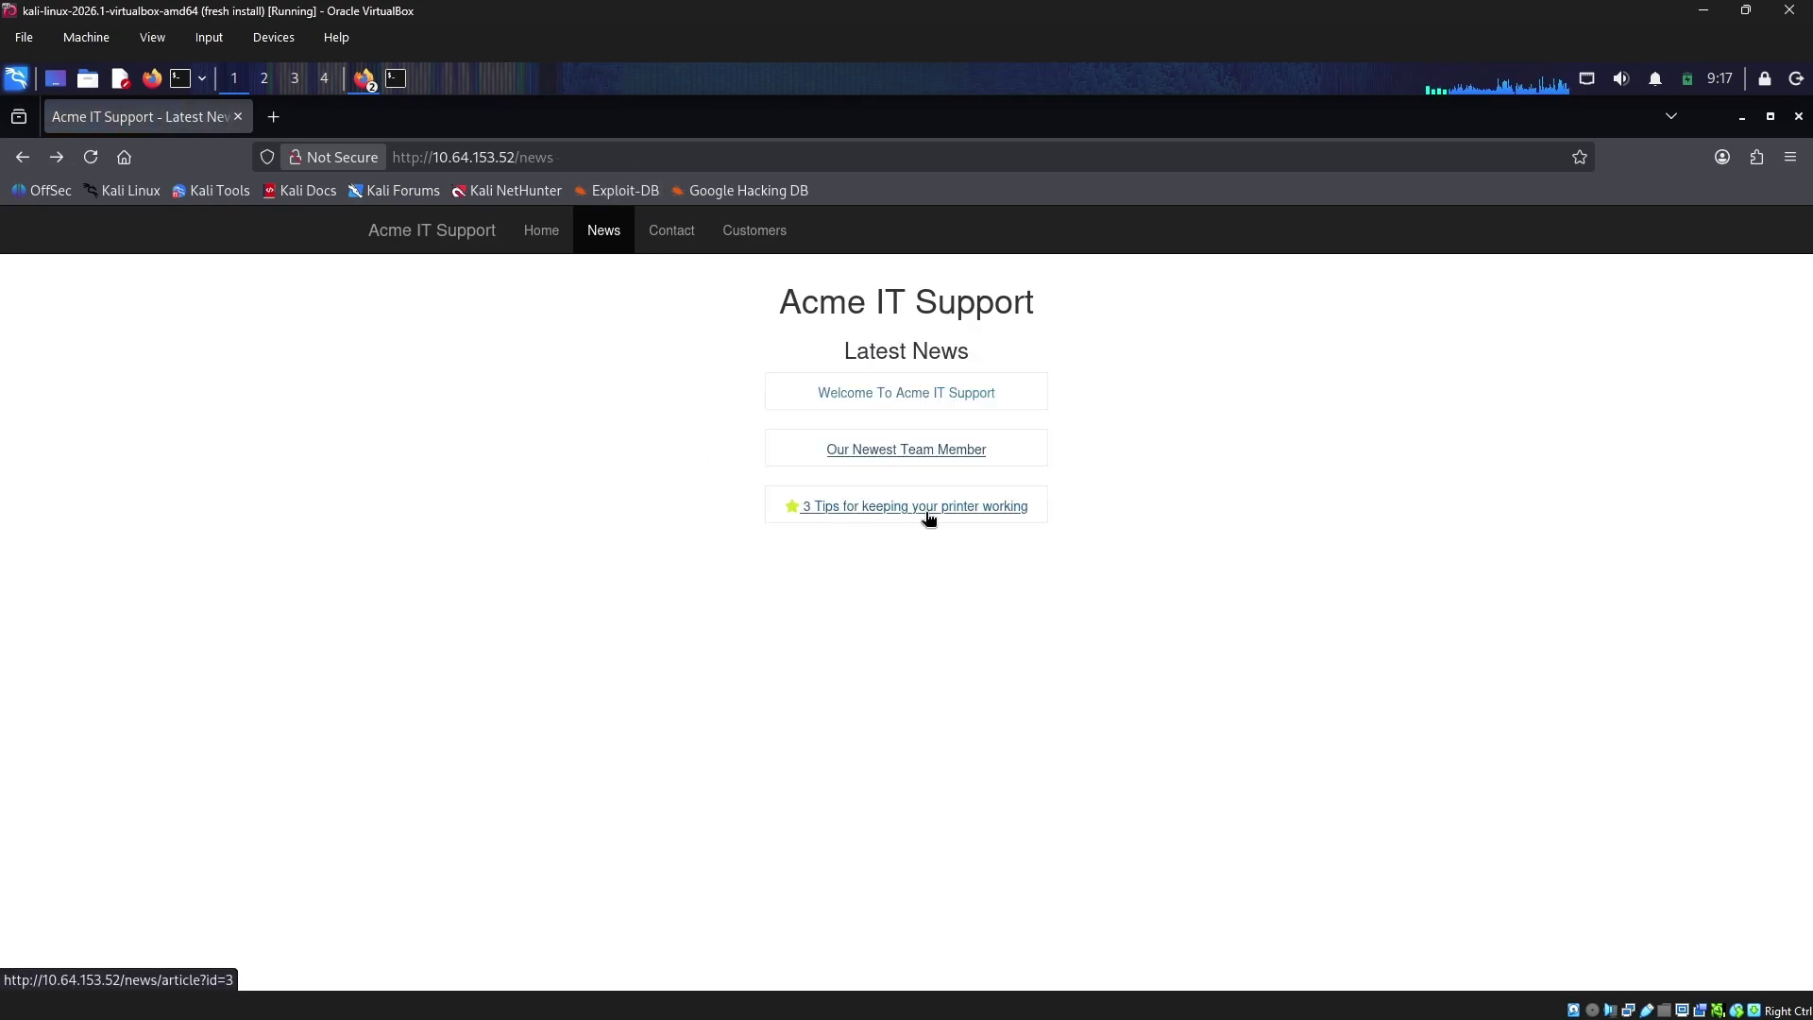
click(926, 515)
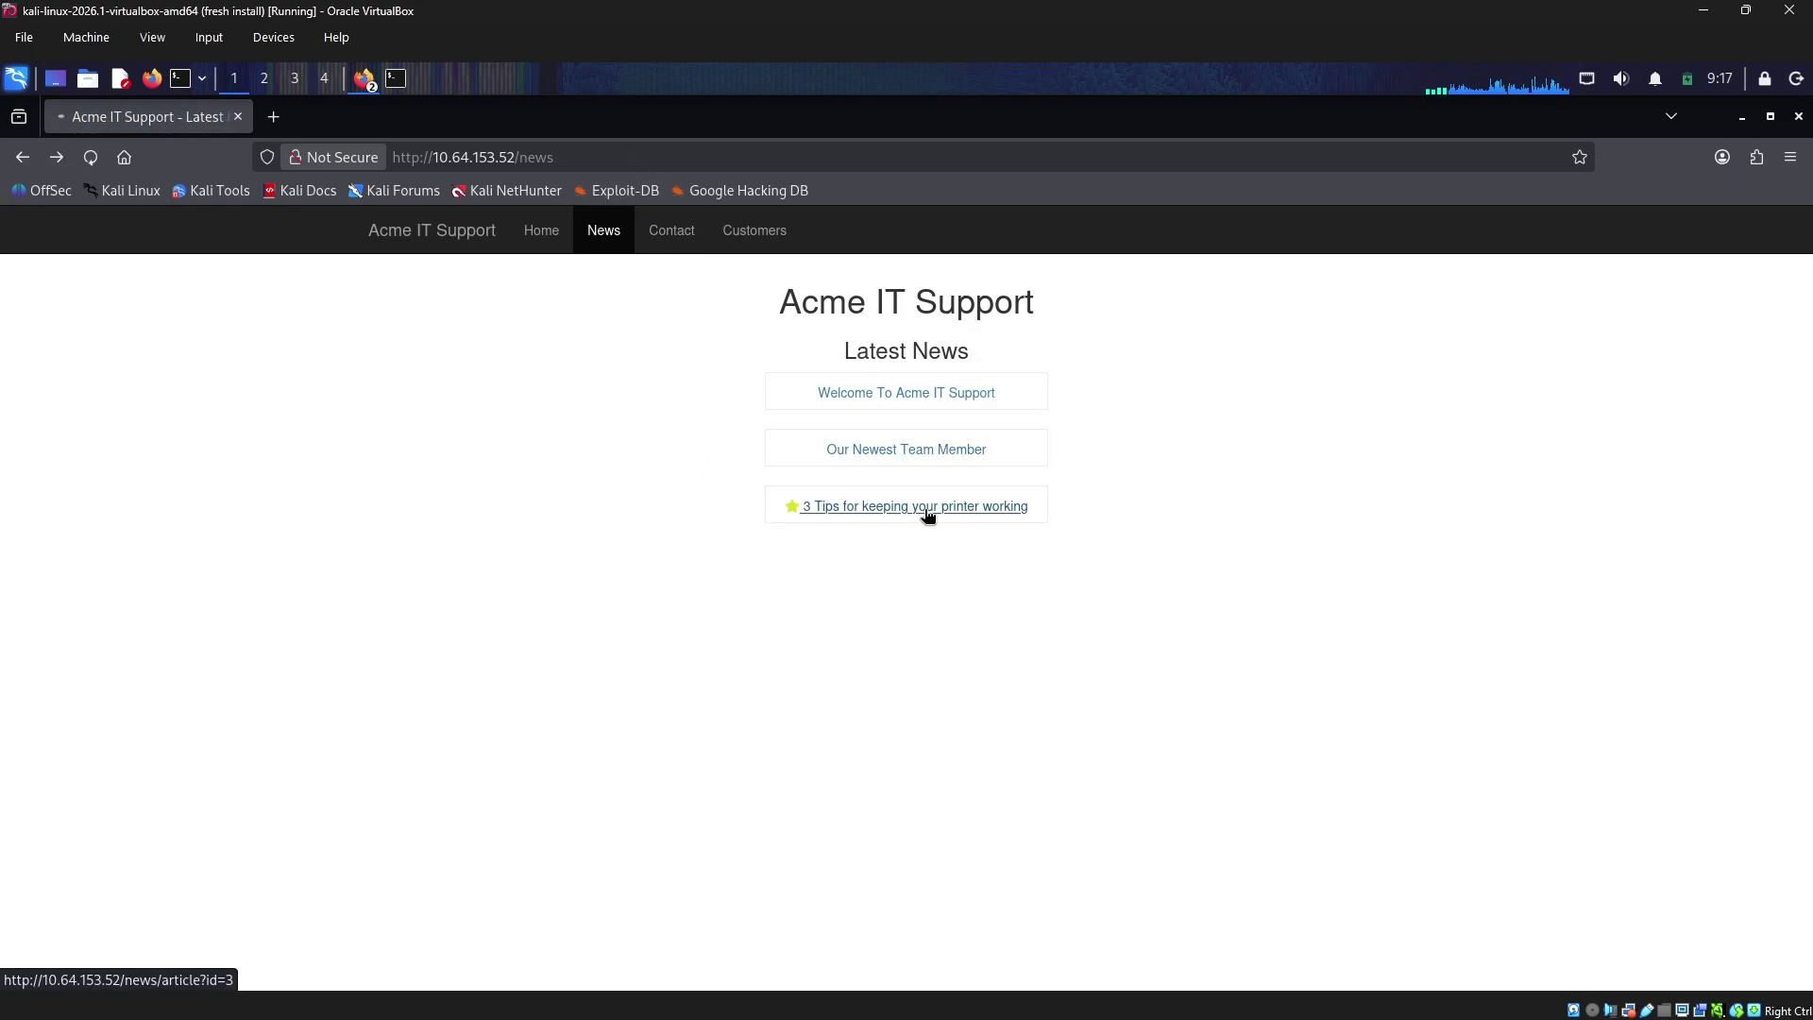
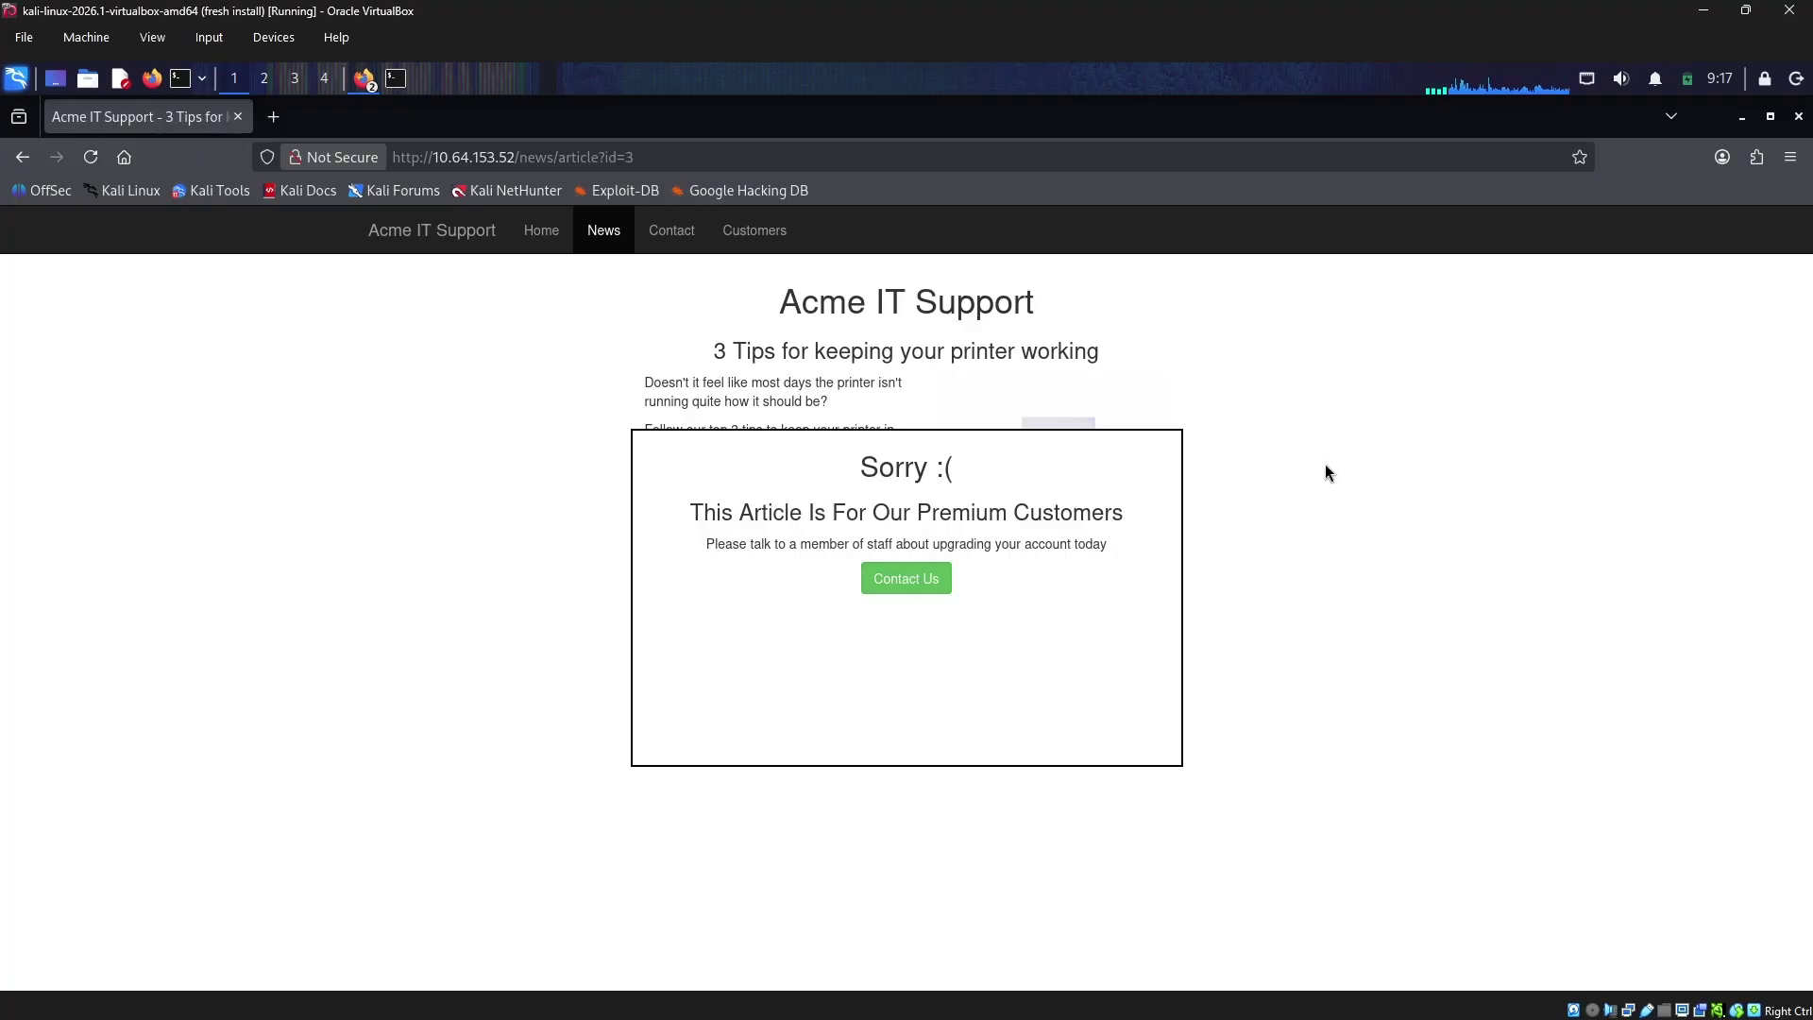
Inspect the article page and pick the premium-customer-blocker div that covers the article text
right_click(1231, 505)
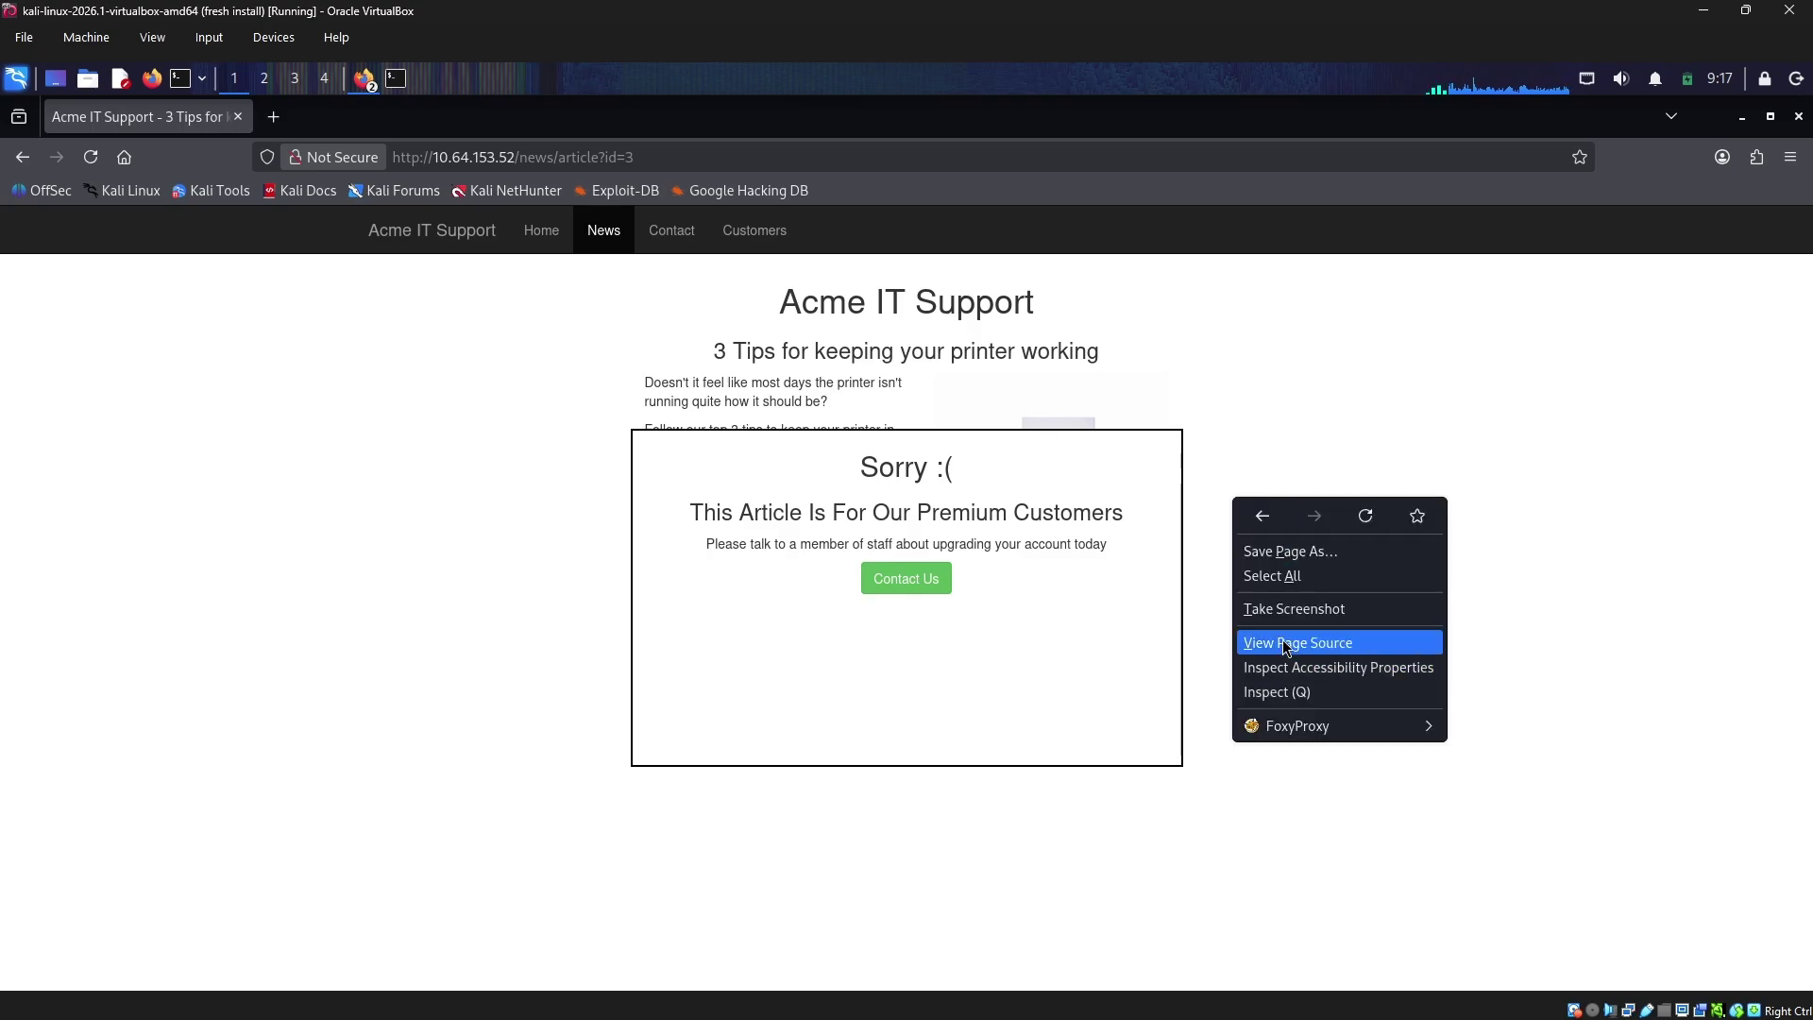
click(1281, 692)
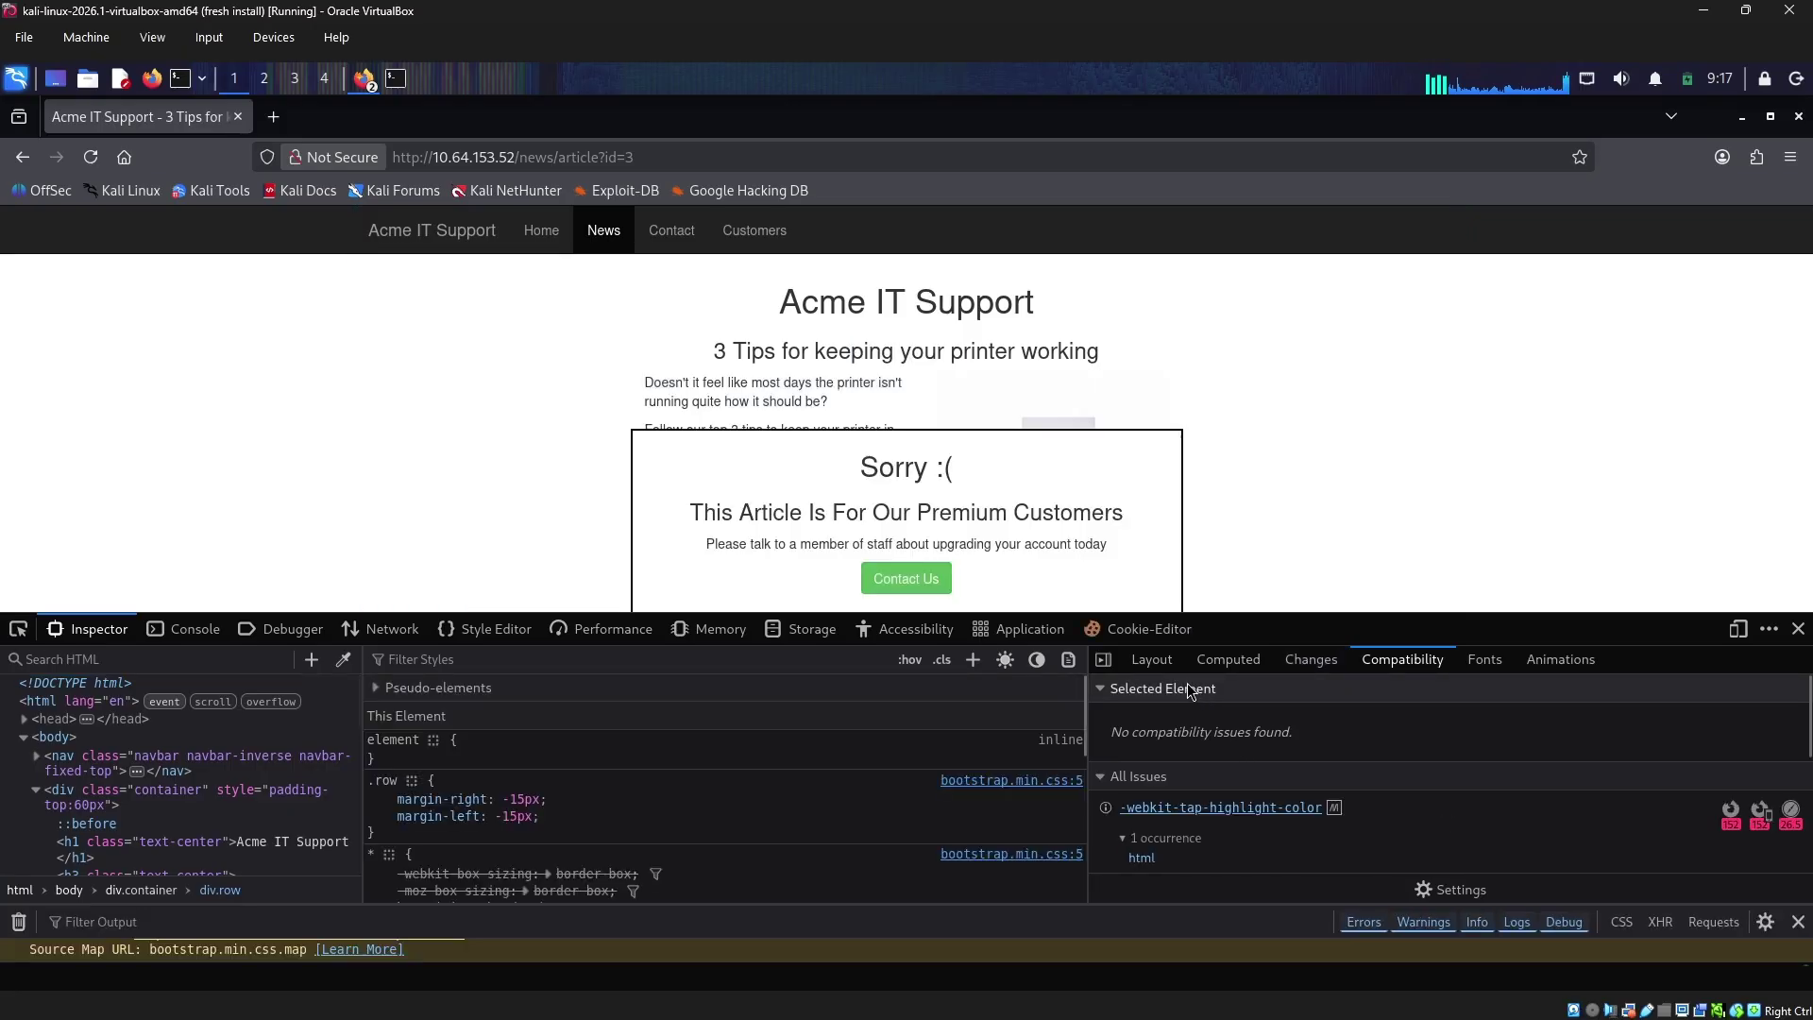
click(18, 629)
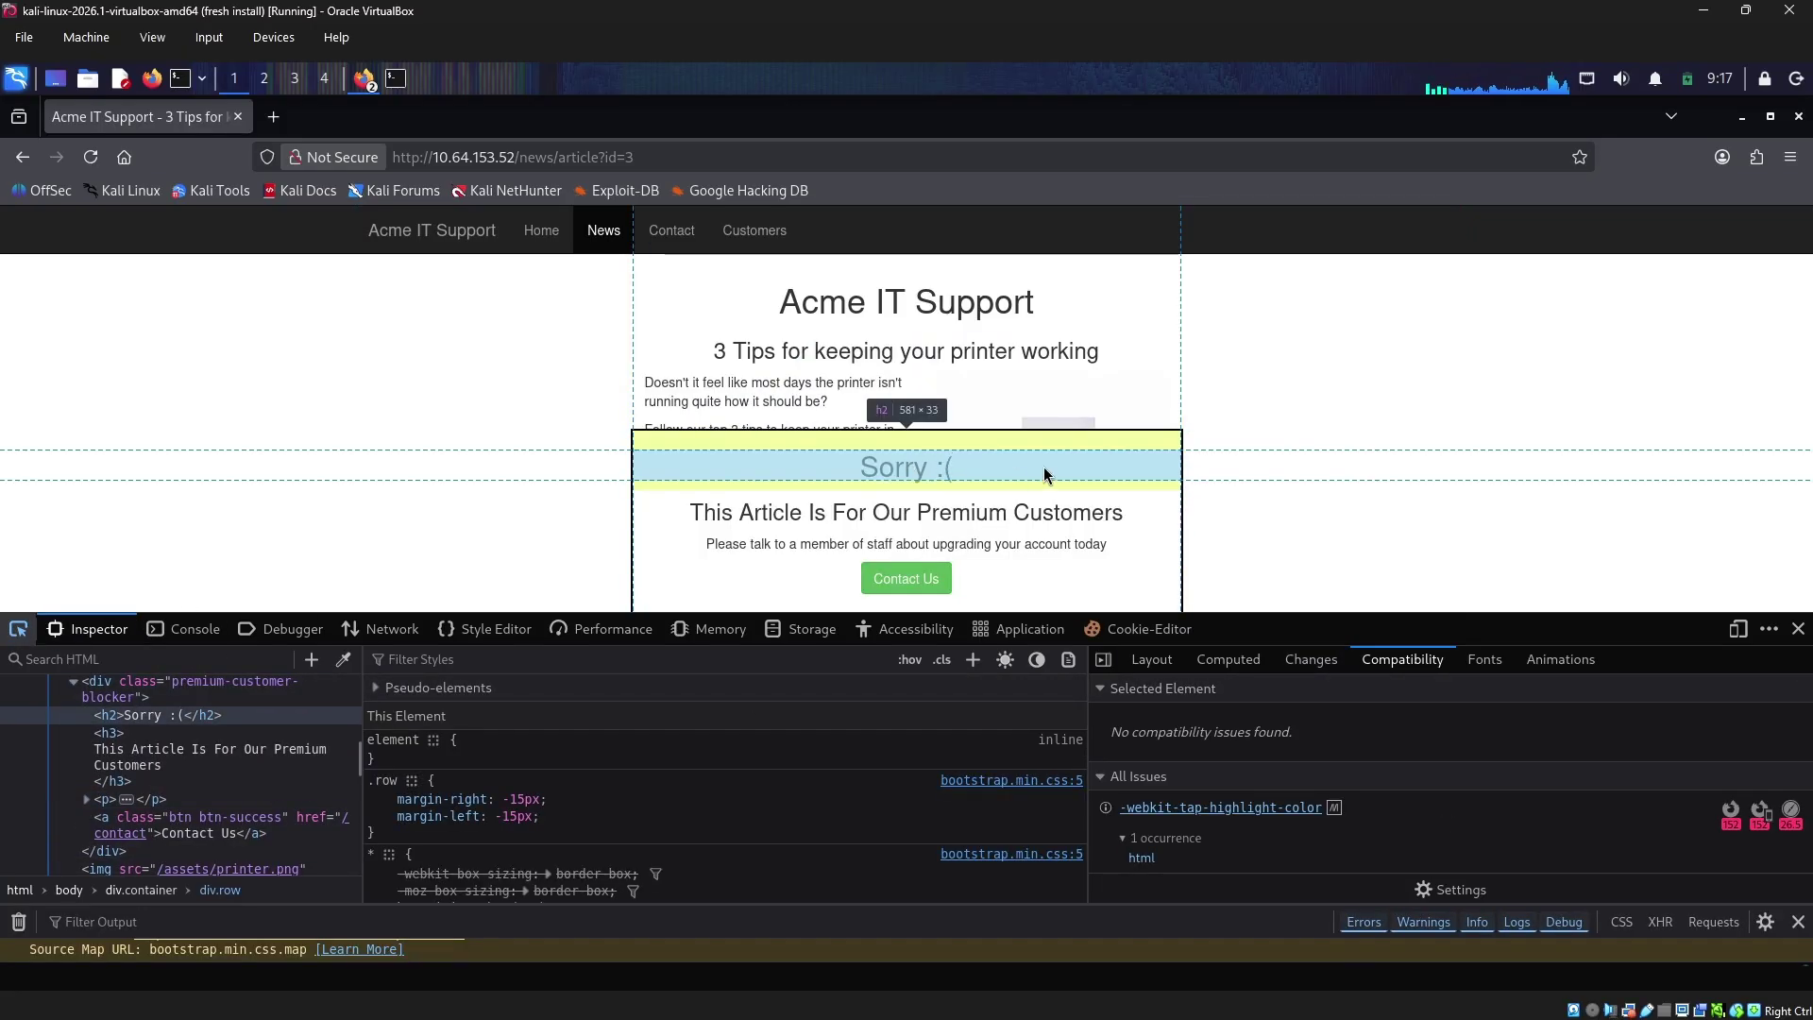
click(1152, 536)
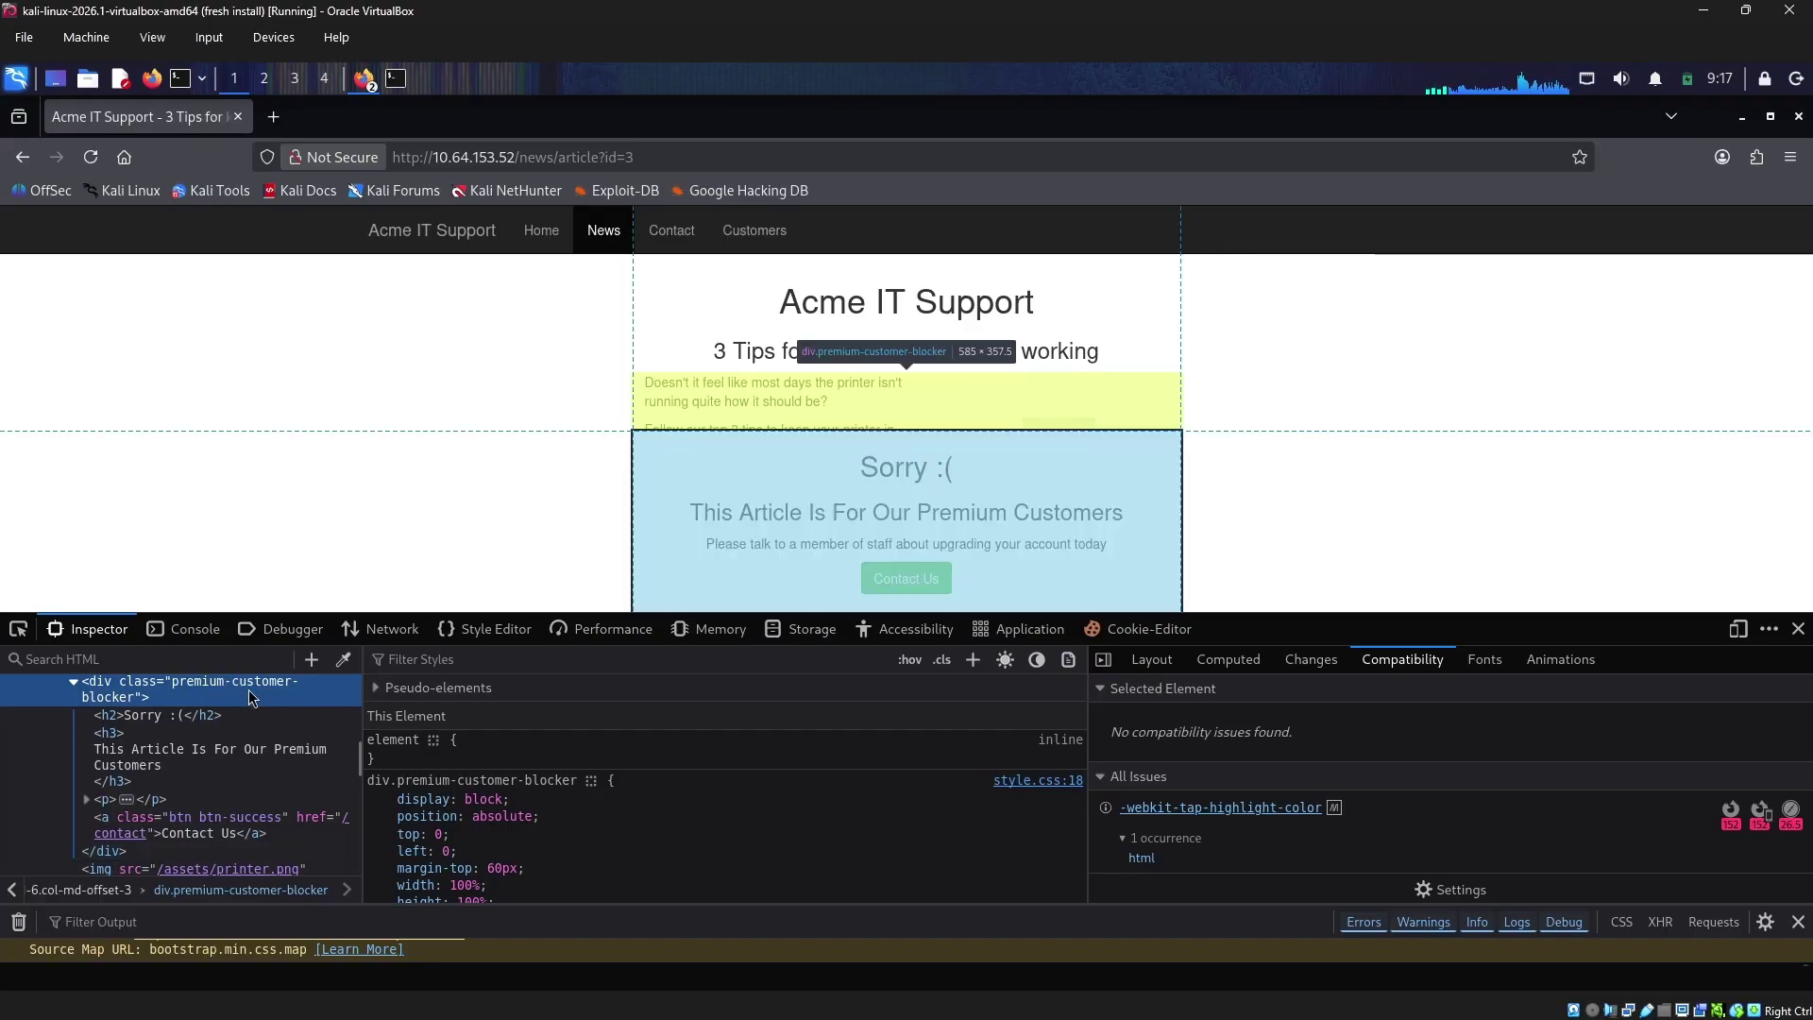
Set the premium-customer-blocker element's display property to none and read the uncovered article before closing the developer tools
mouse_move(406, 818)
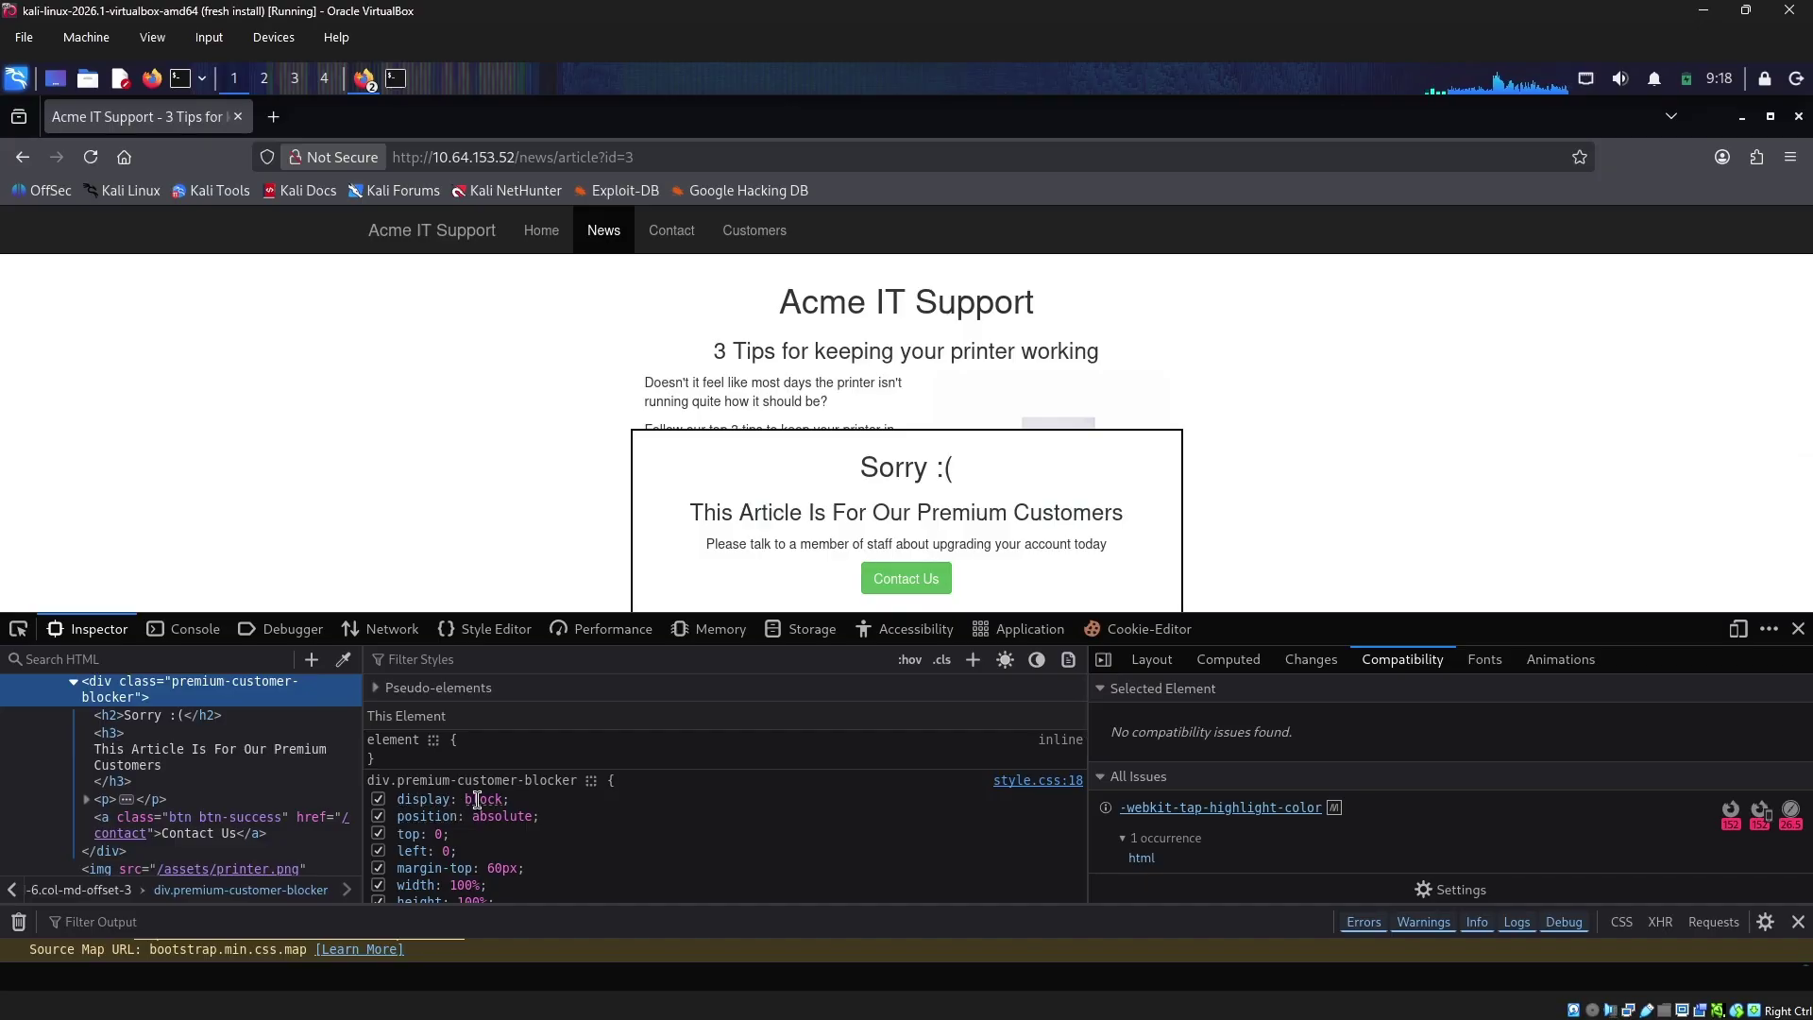
click(477, 800)
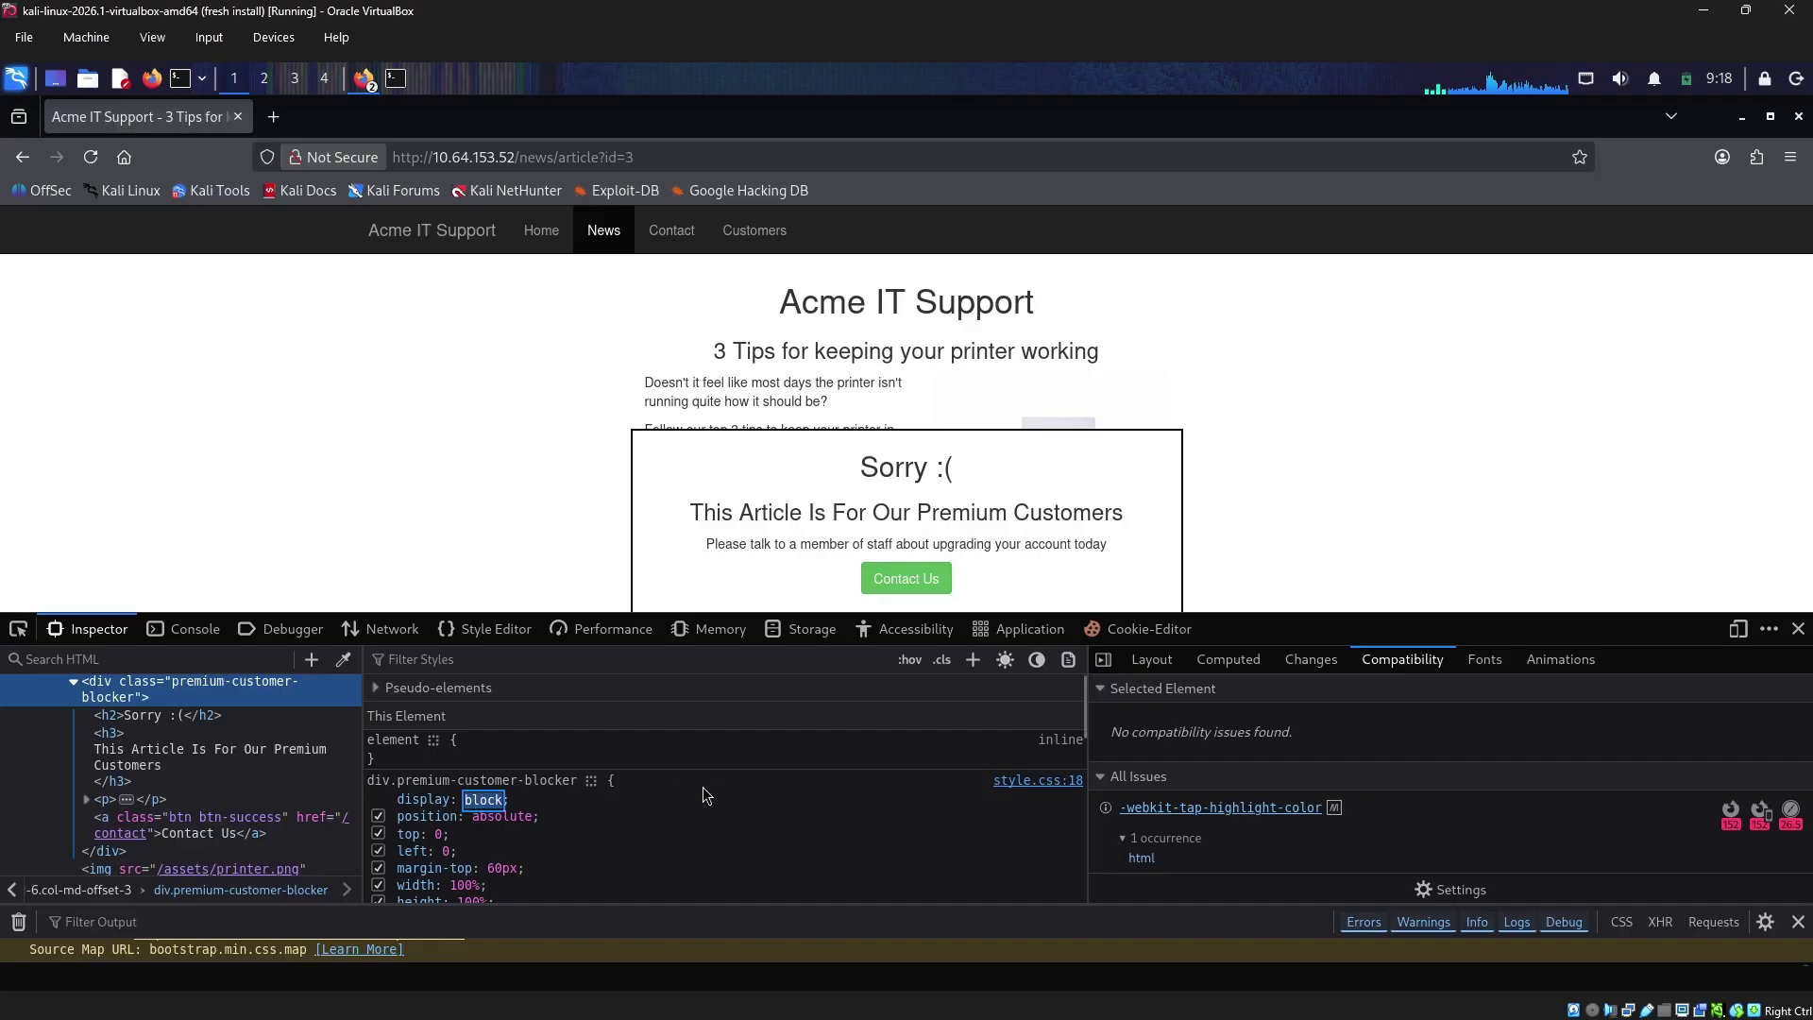
text(none)
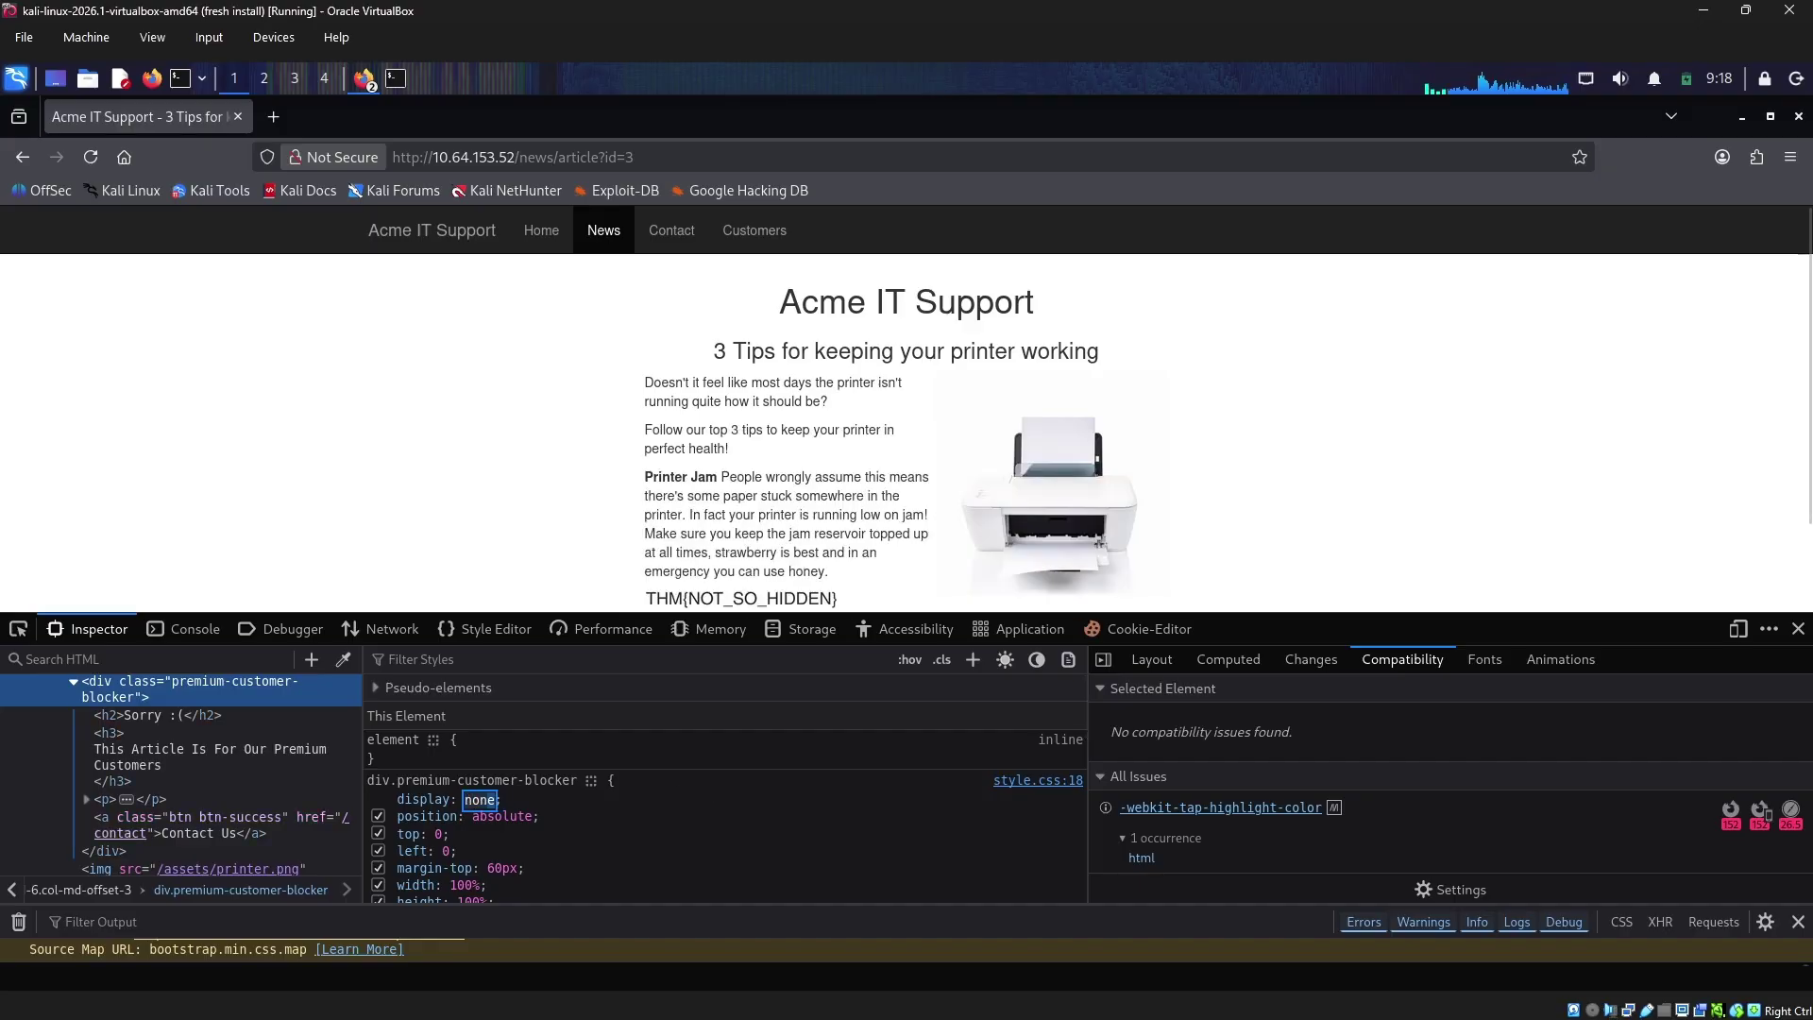
key(Tab)
scroll(802, 493, down, 2)
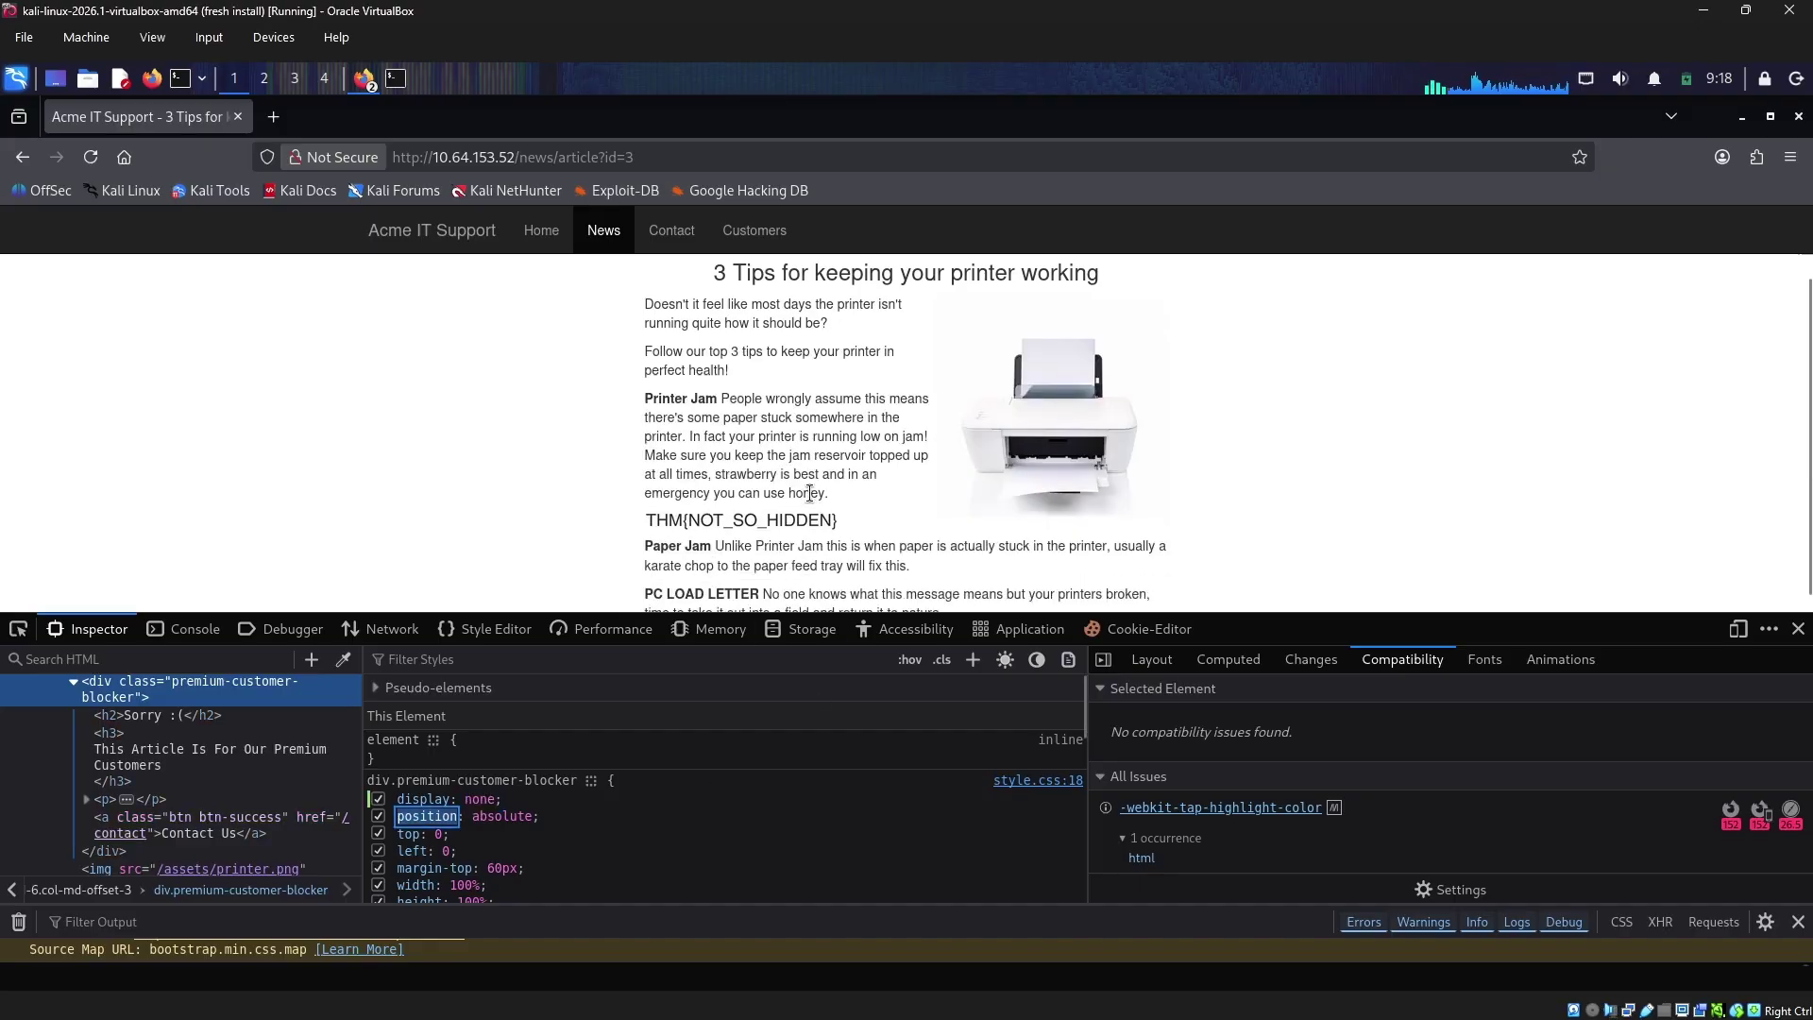
drag(946, 594, 599, 522)
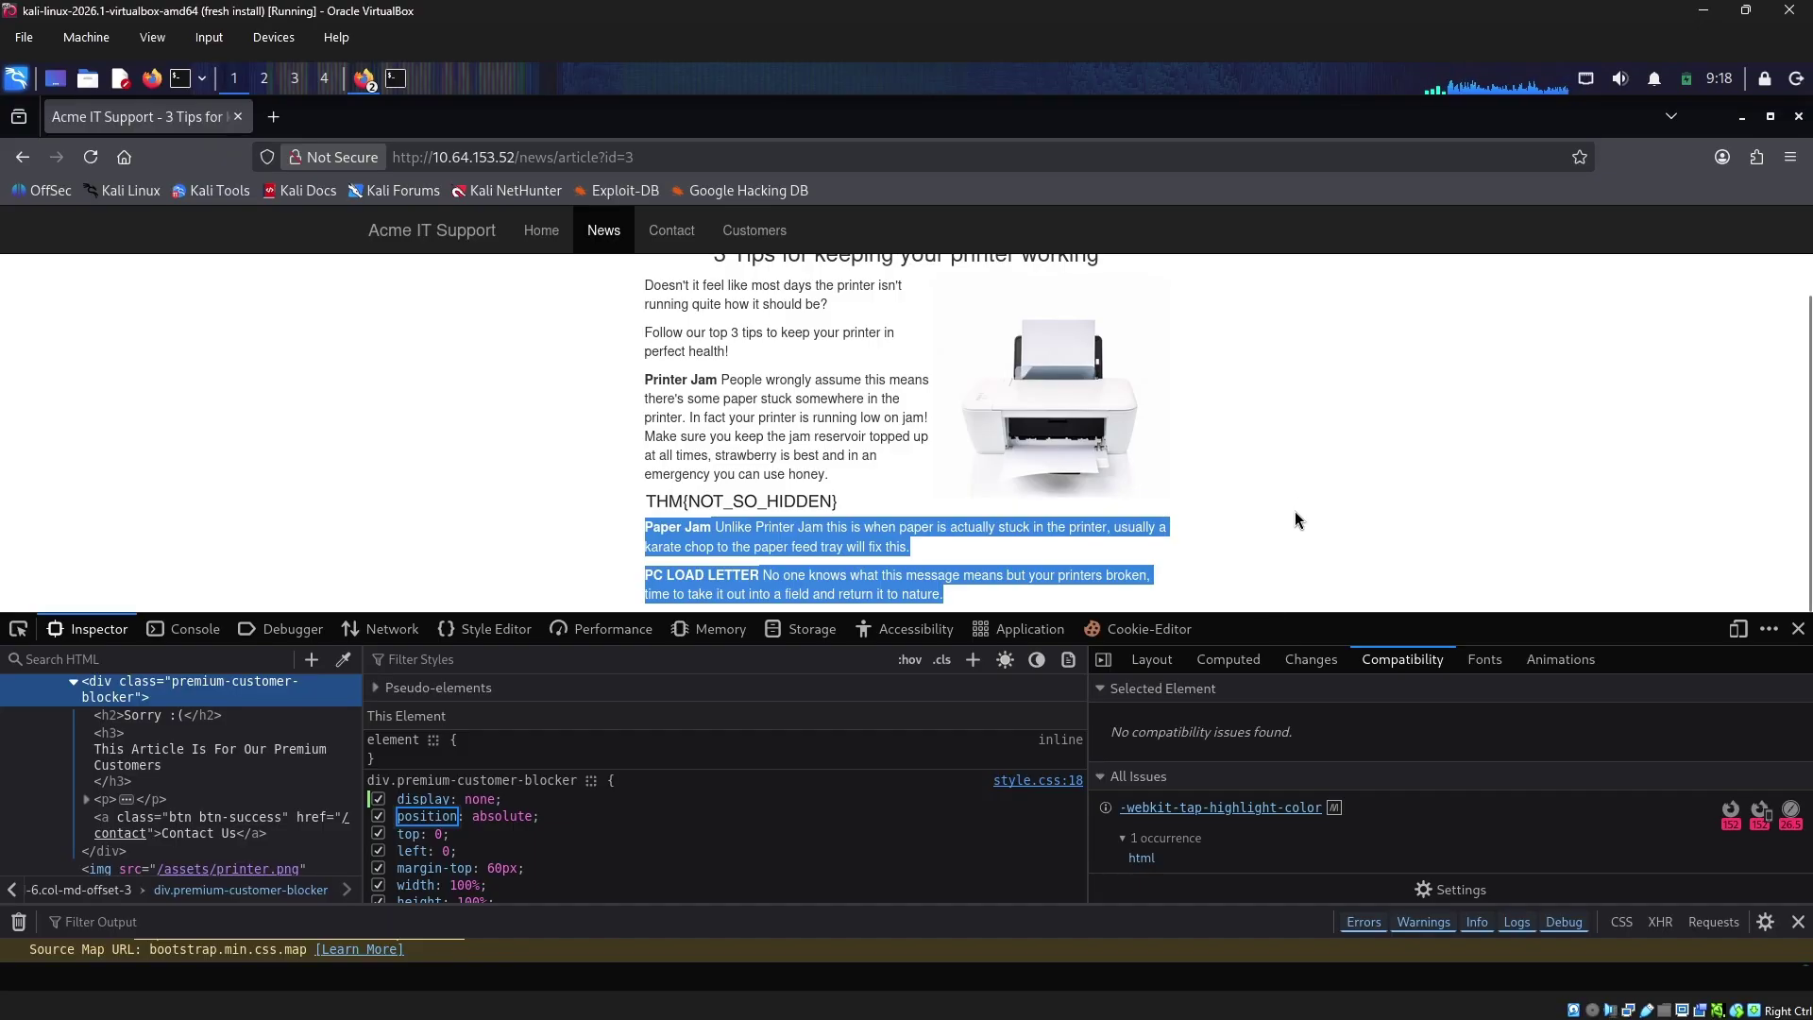
click(1797, 628)
Revisit the Contact, Customers, signup, Home and News pages to review the site's available features
click(676, 247)
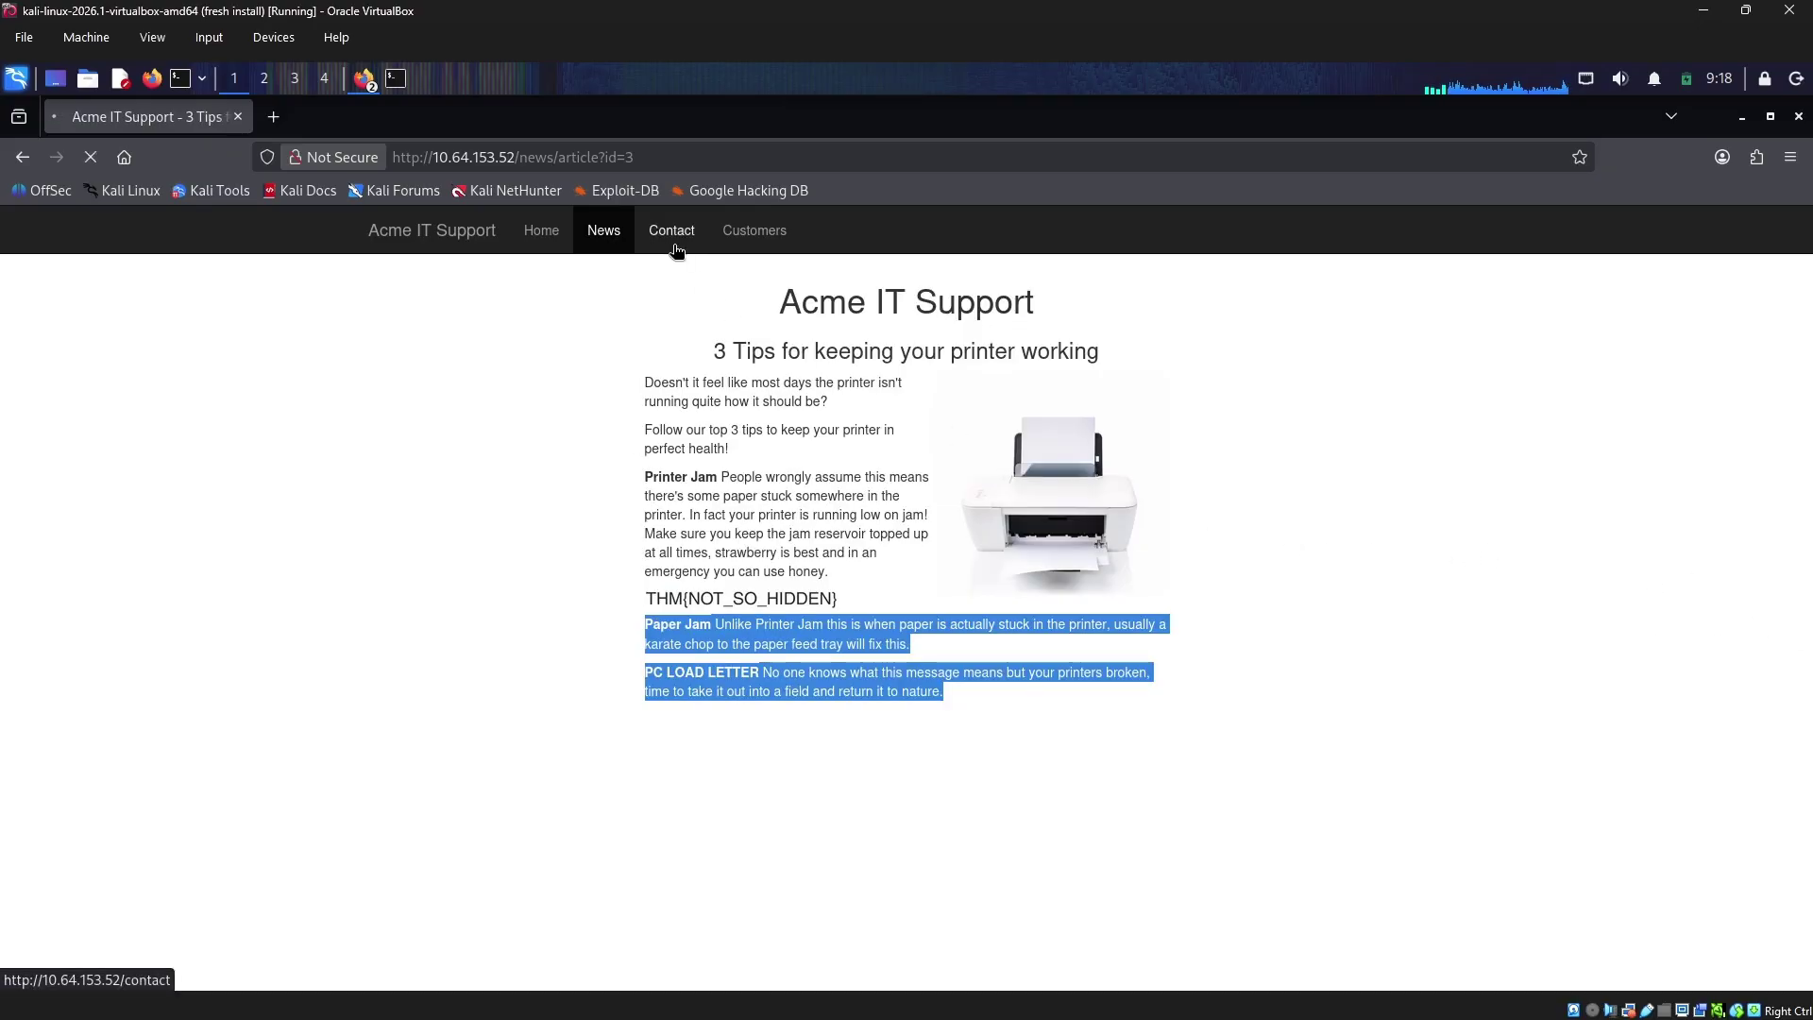
click(755, 229)
click(1009, 404)
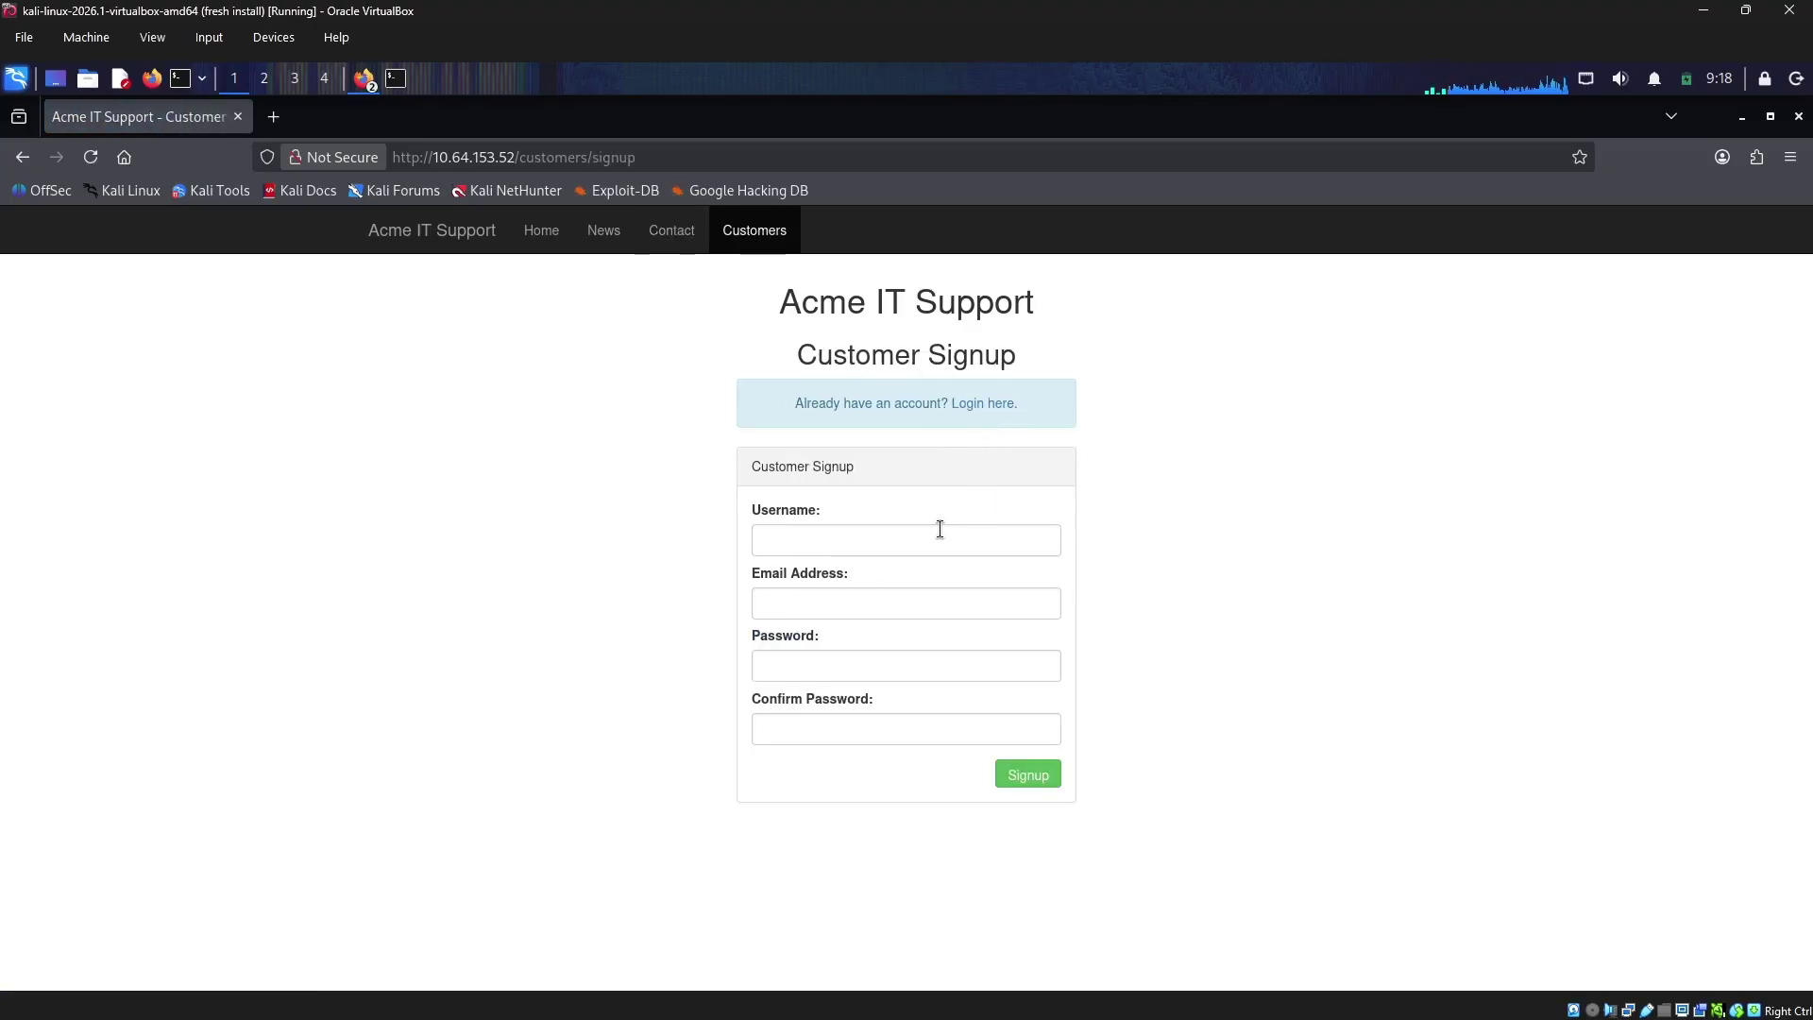
click(936, 535)
click(604, 230)
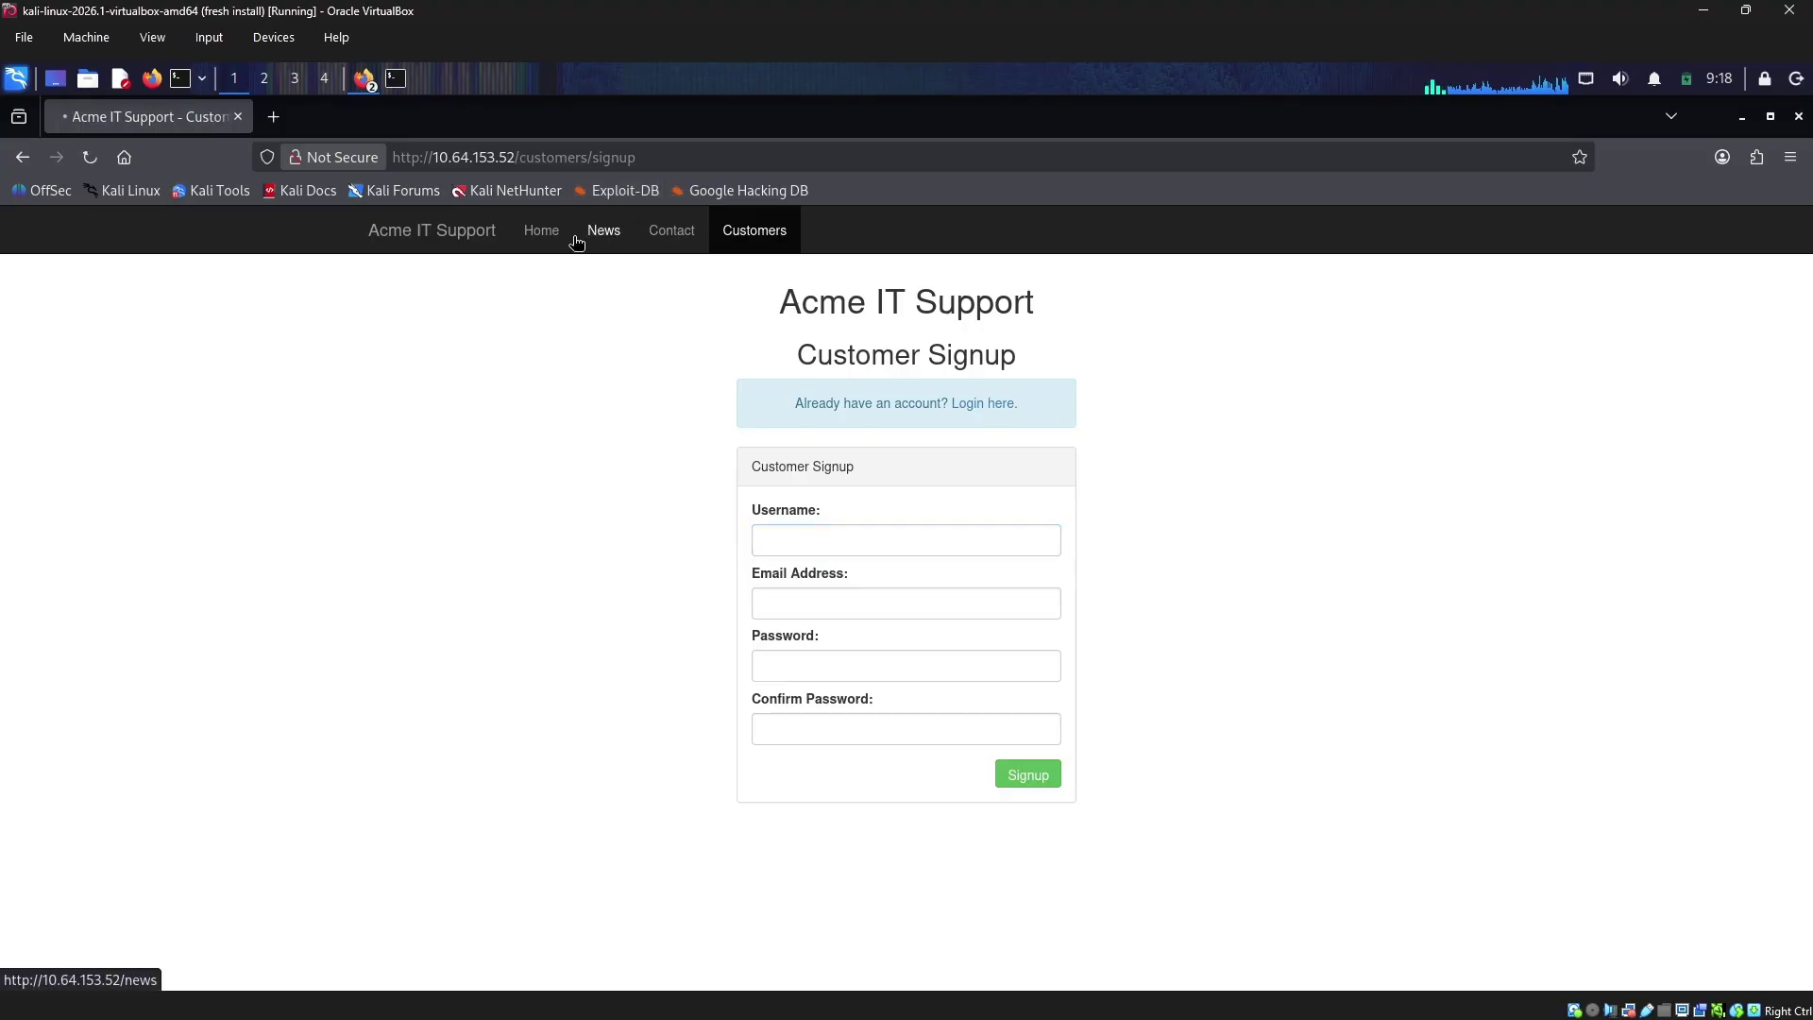
click(538, 231)
click(669, 240)
click(746, 236)
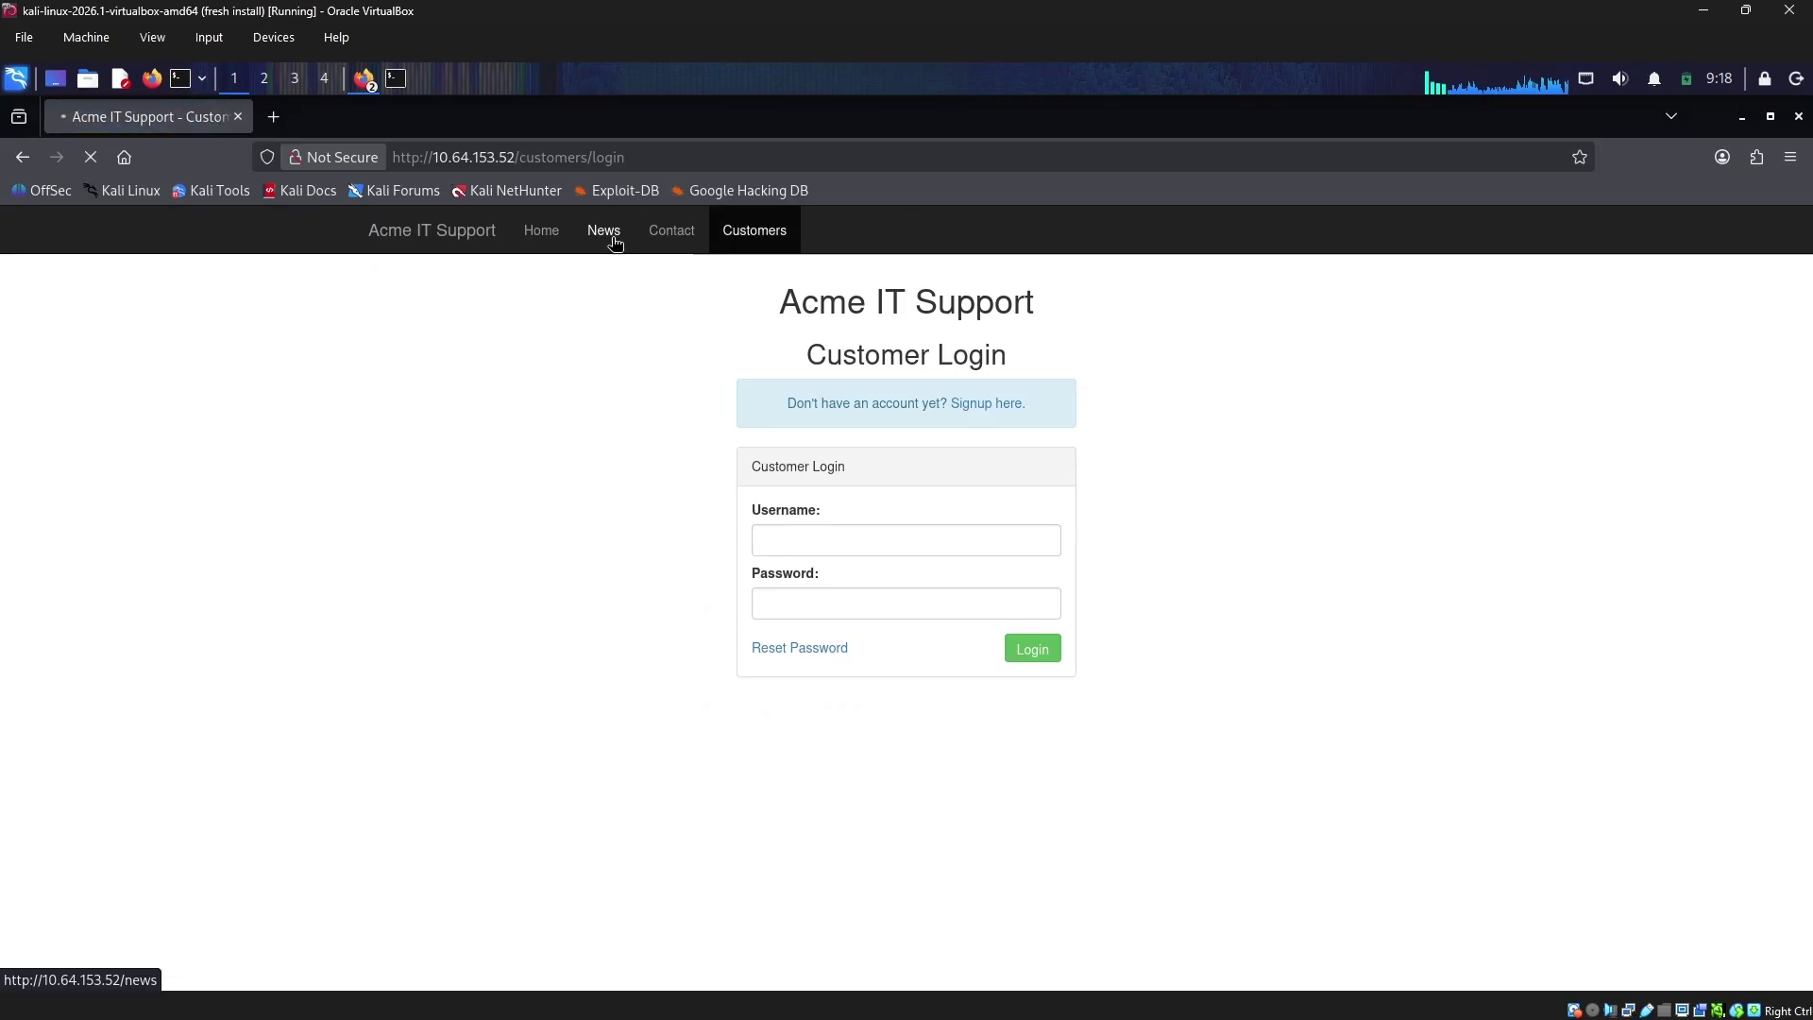
click(618, 238)
click(761, 238)
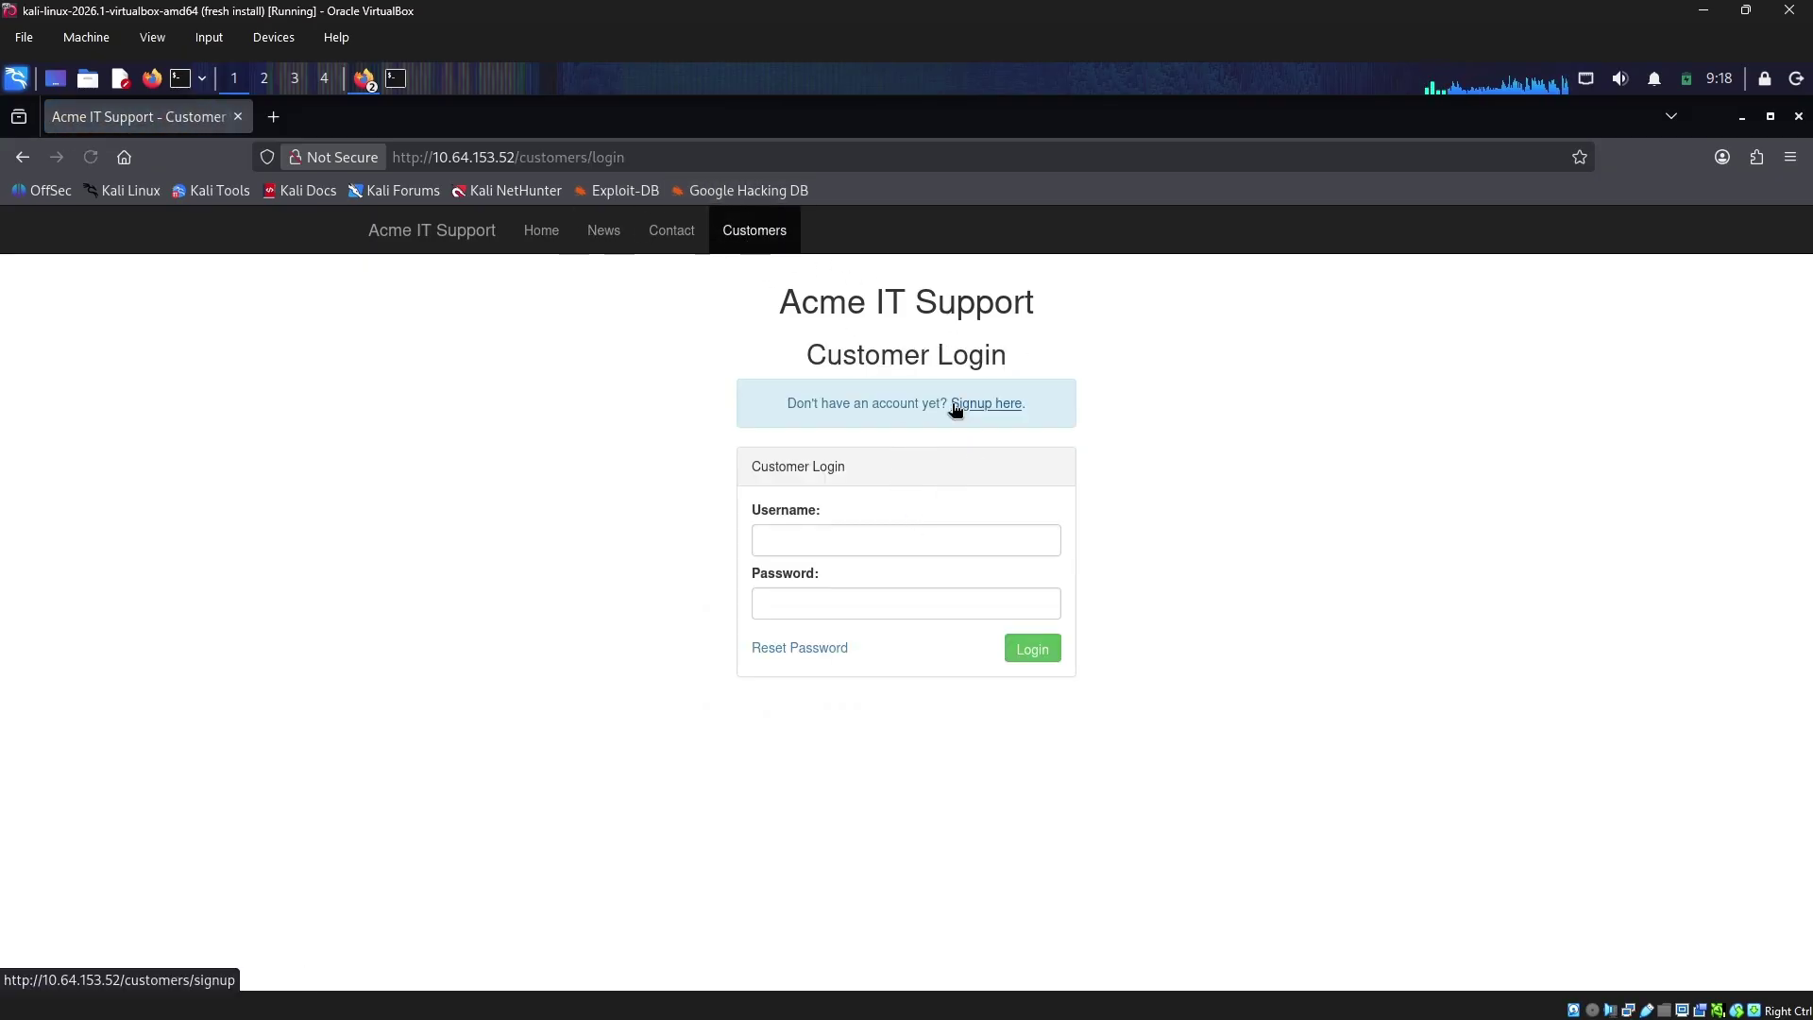
Open the customer signup form and fill in aaa as the username along with the account's email address
click(956, 406)
click(898, 538)
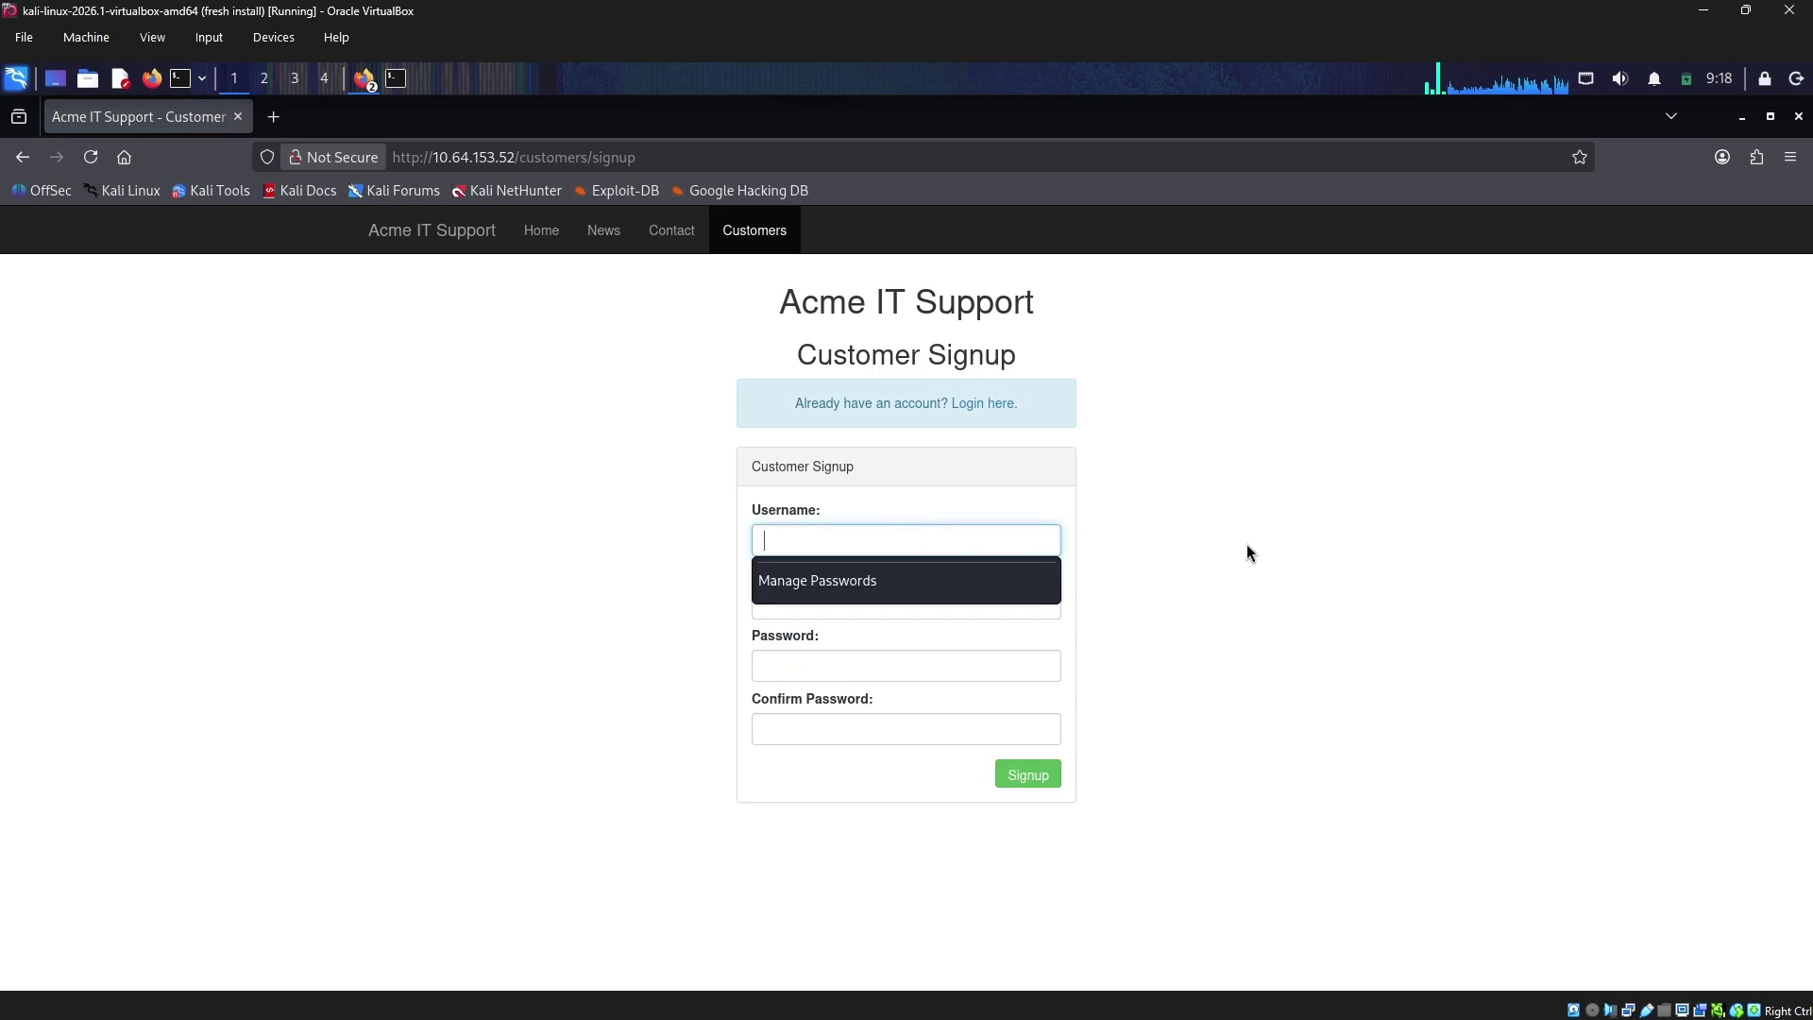
text(aa)
click(940, 604)
text(aa)
click(922, 637)
key(Tab)
click(839, 537)
text(a)
Fill the password fields with a securely generated password, submit the signup, and decline updating the browser's saved login
click(944, 669)
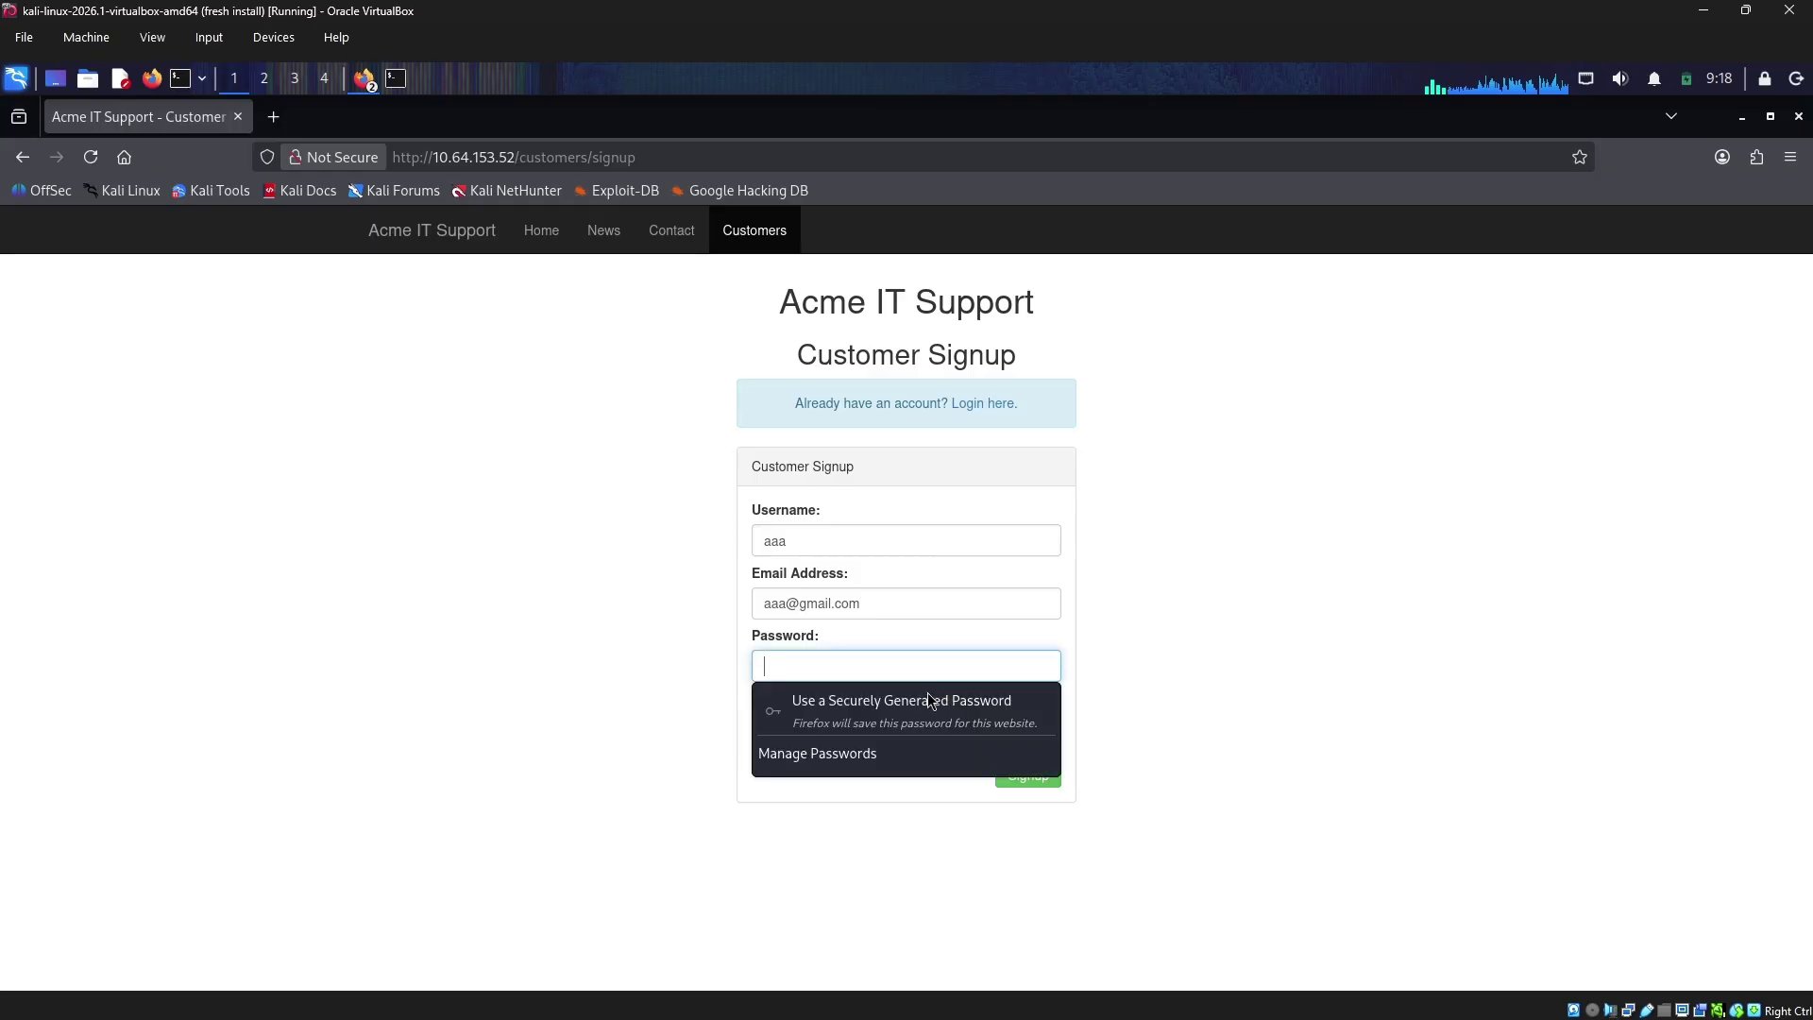
click(870, 718)
click(1034, 772)
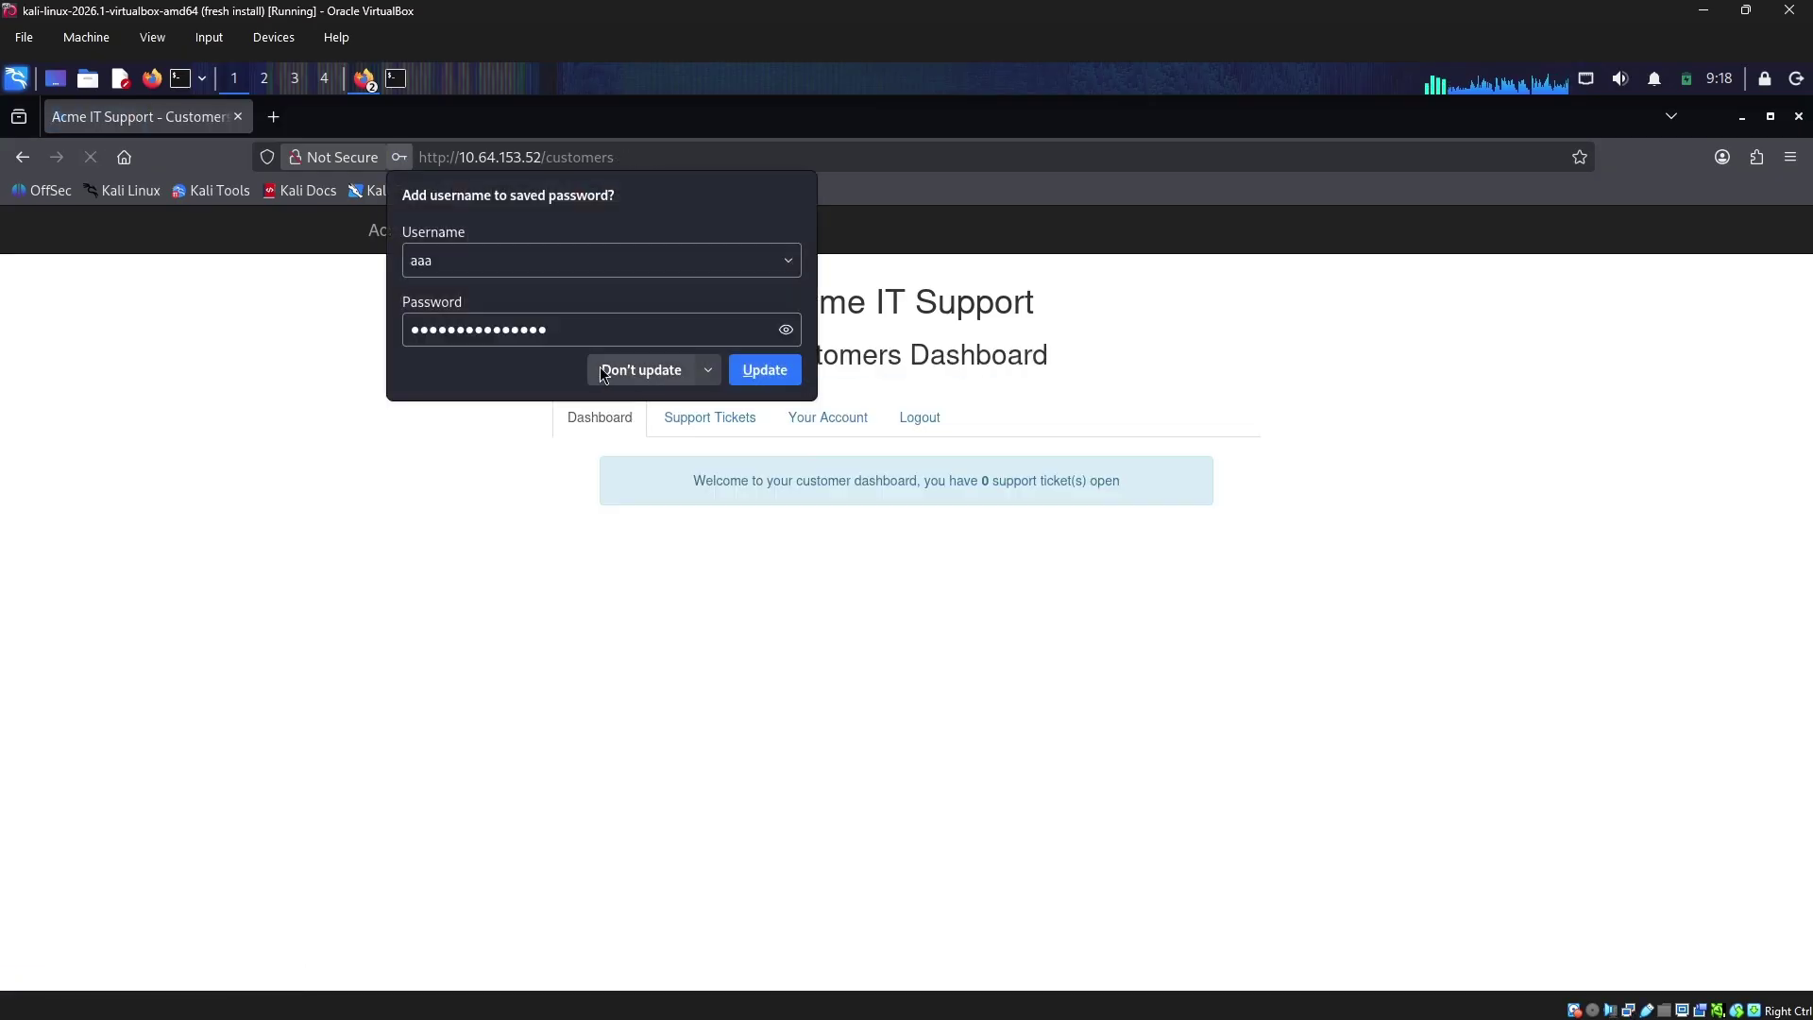
click(623, 420)
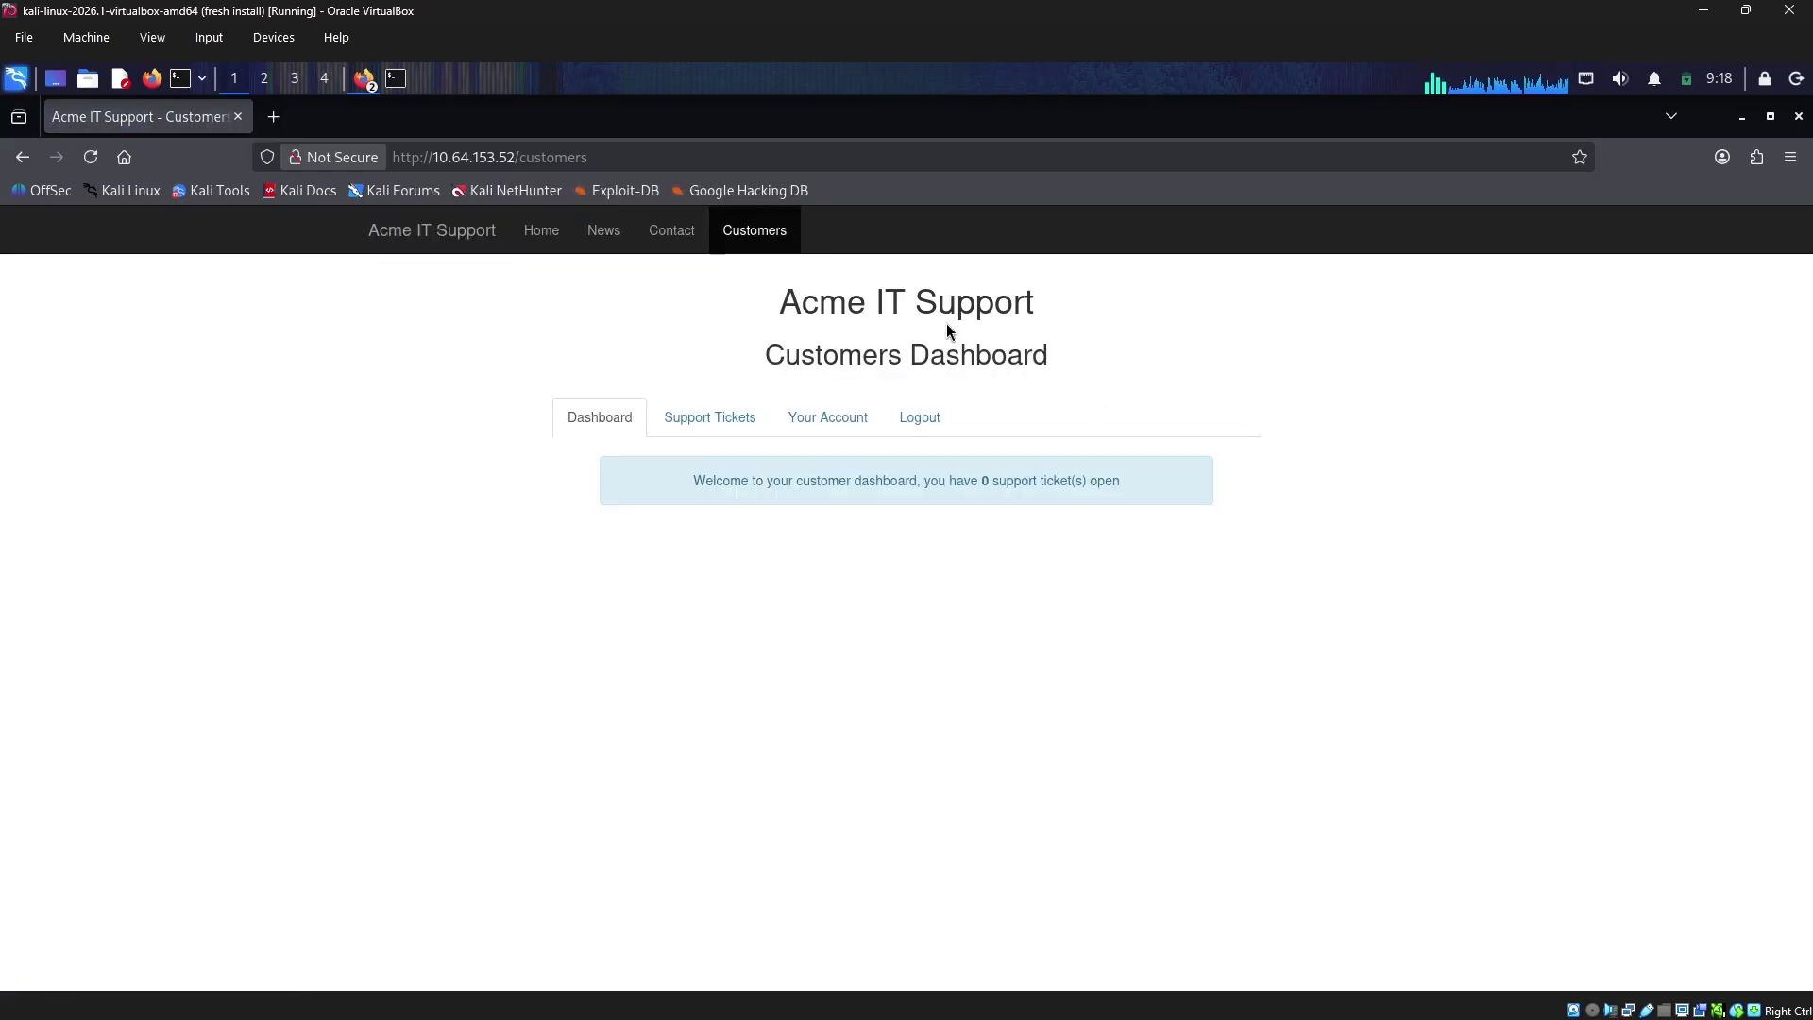
Read the Customers Dashboard welcome message and the ticket creation instructions on the Support Tickets page
drag(783, 301, 1216, 392)
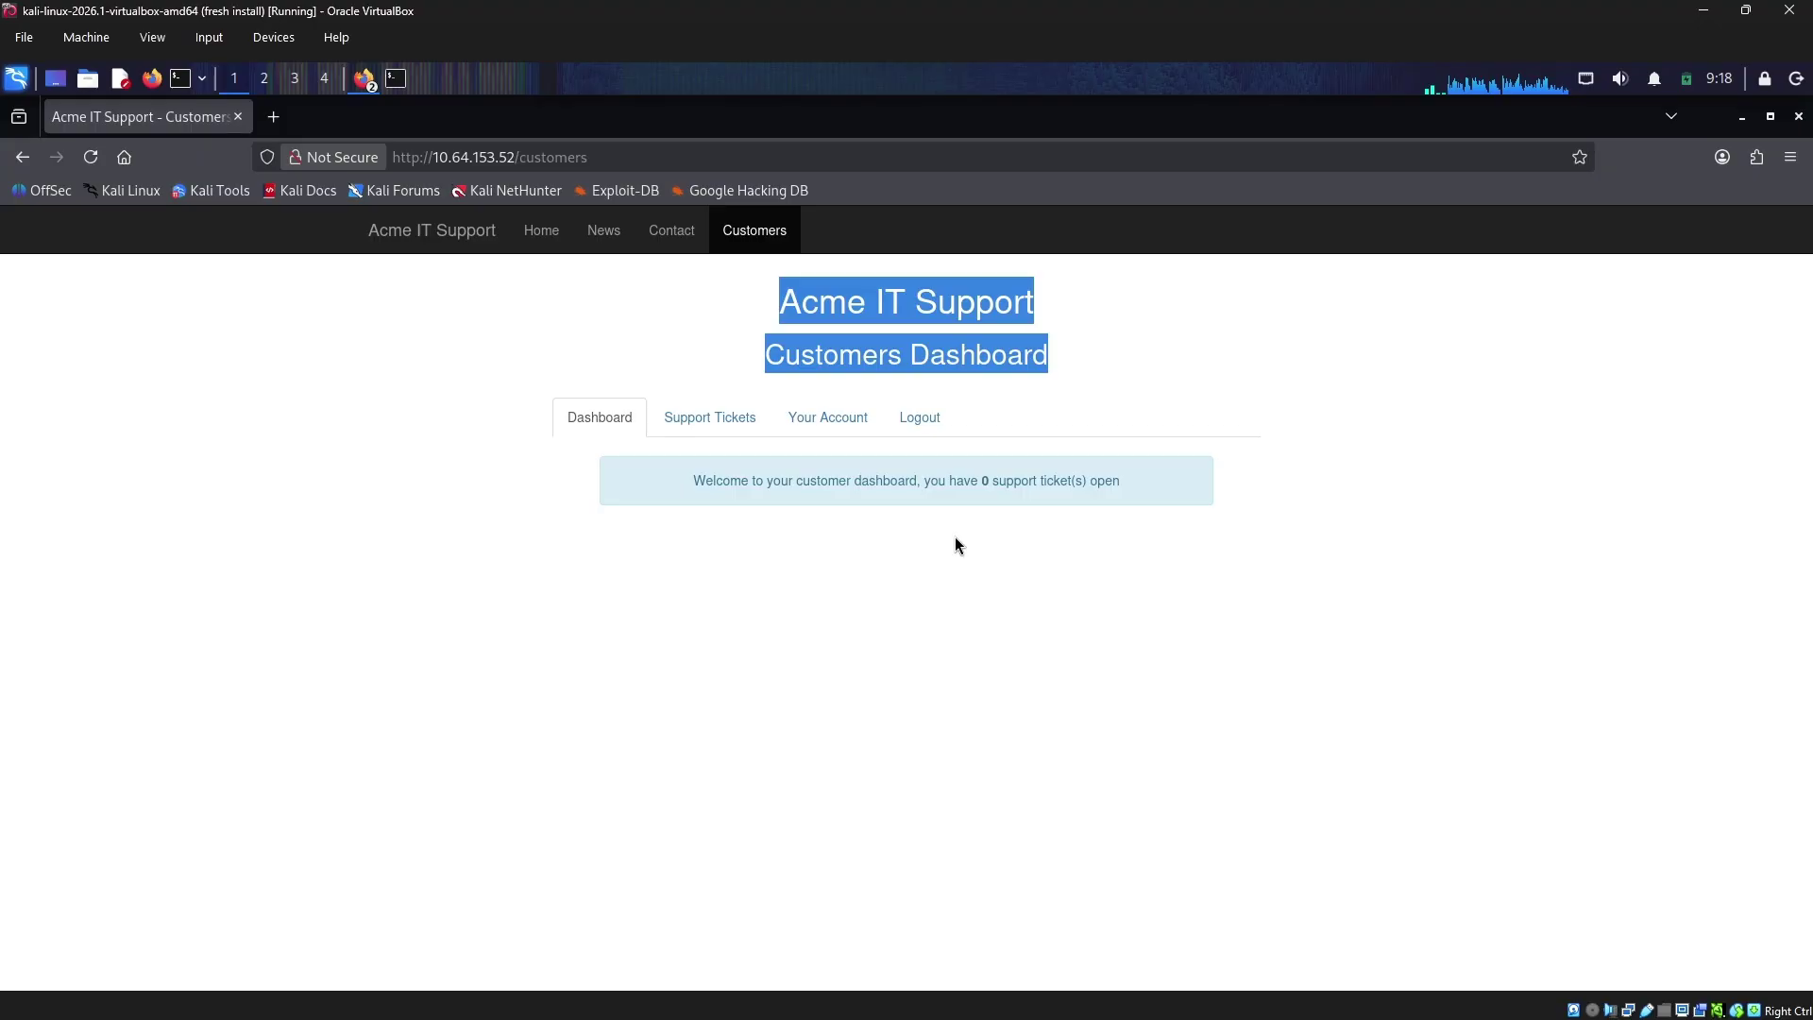
drag(680, 488, 1159, 505)
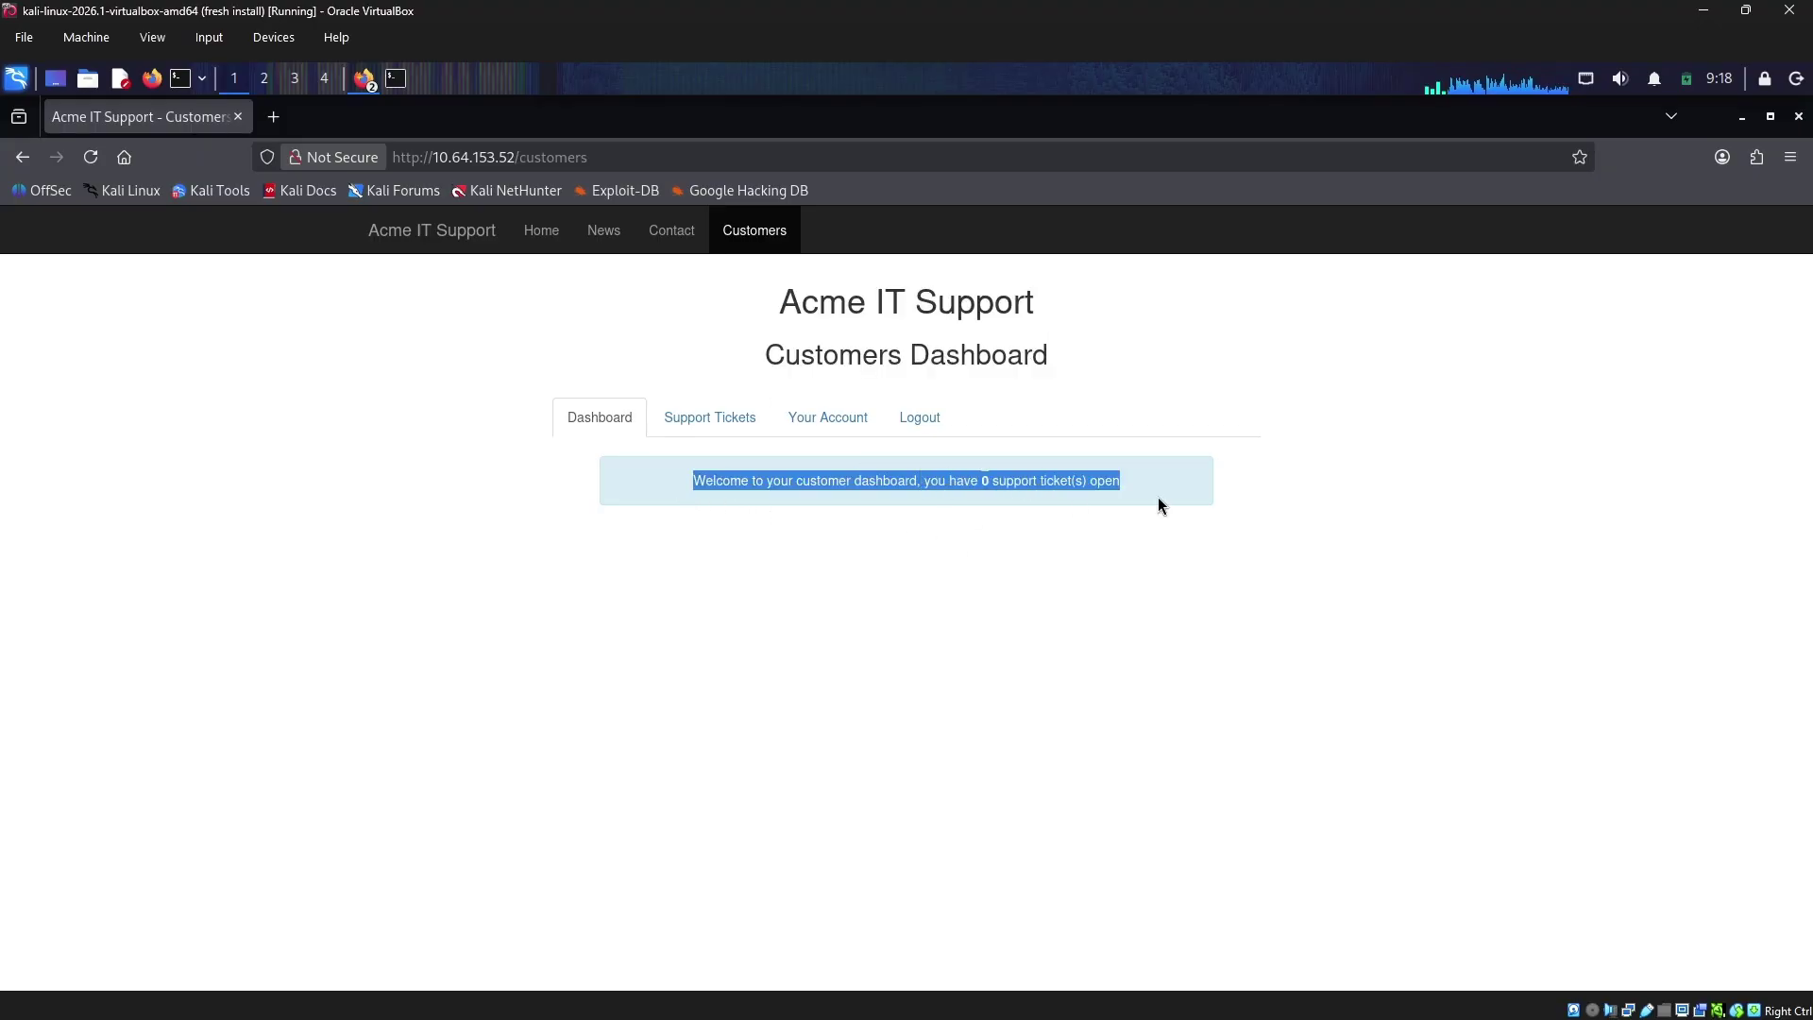
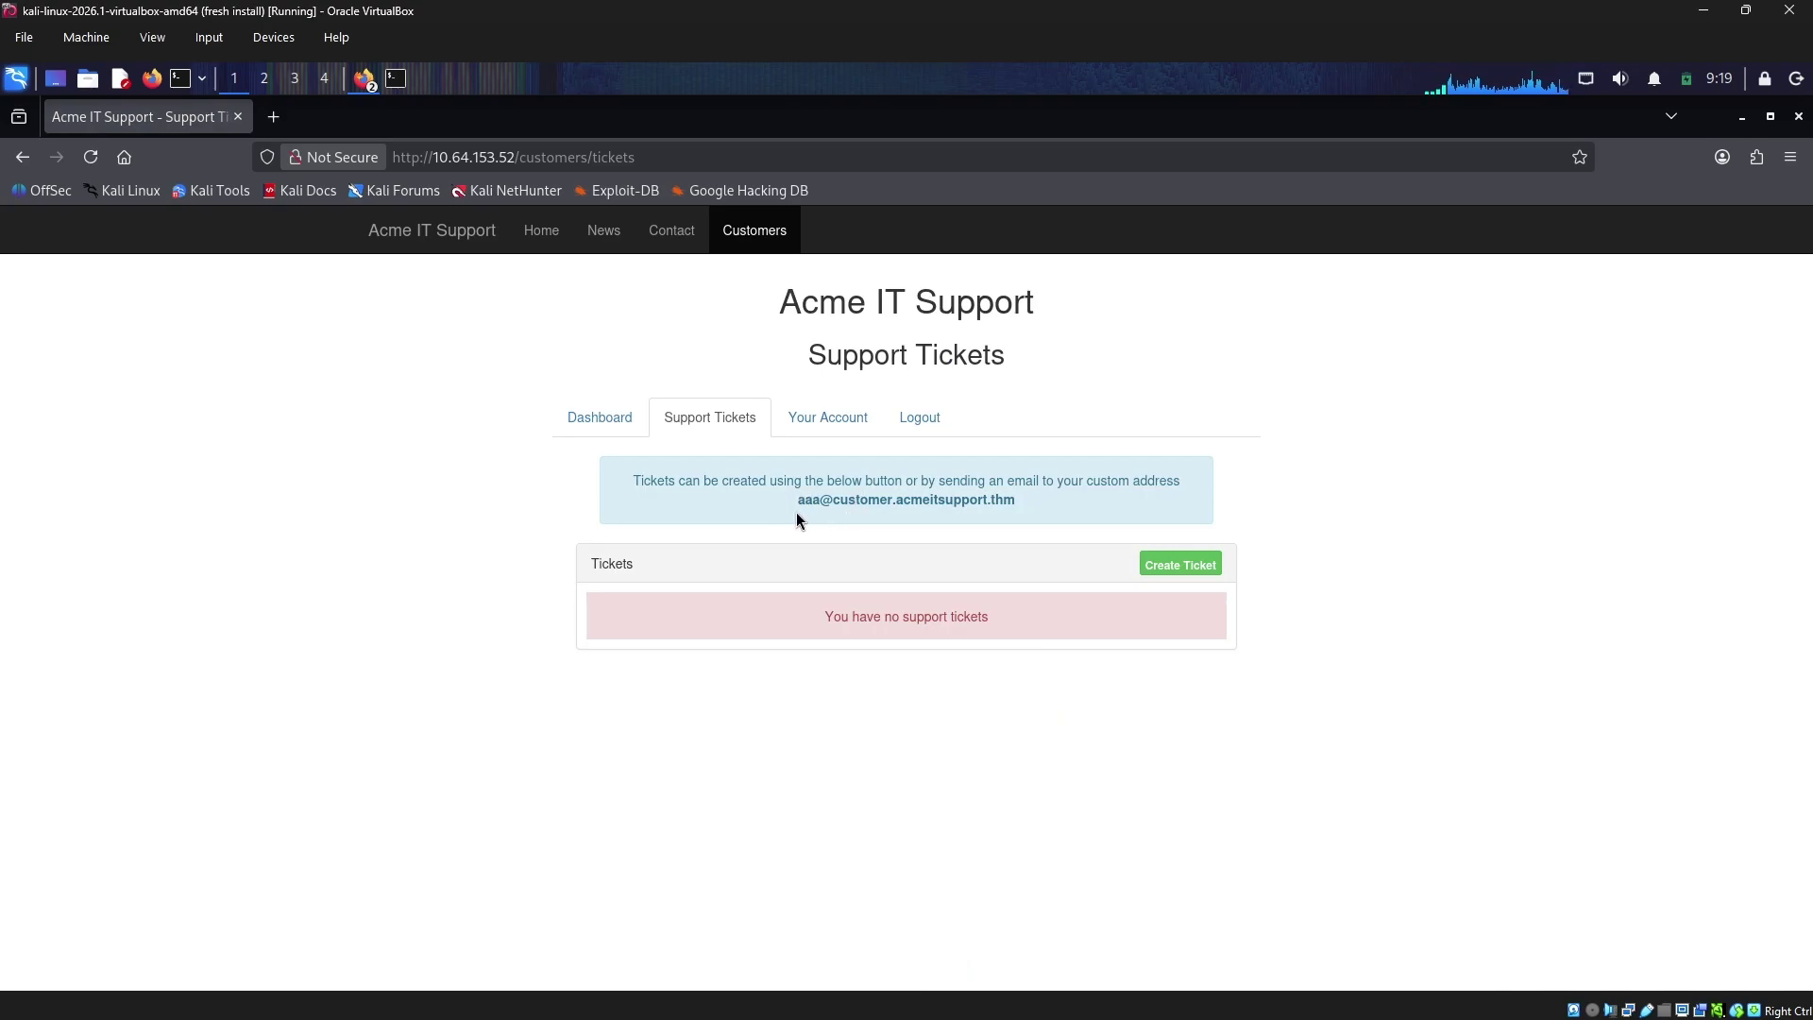
drag(770, 483, 1021, 487)
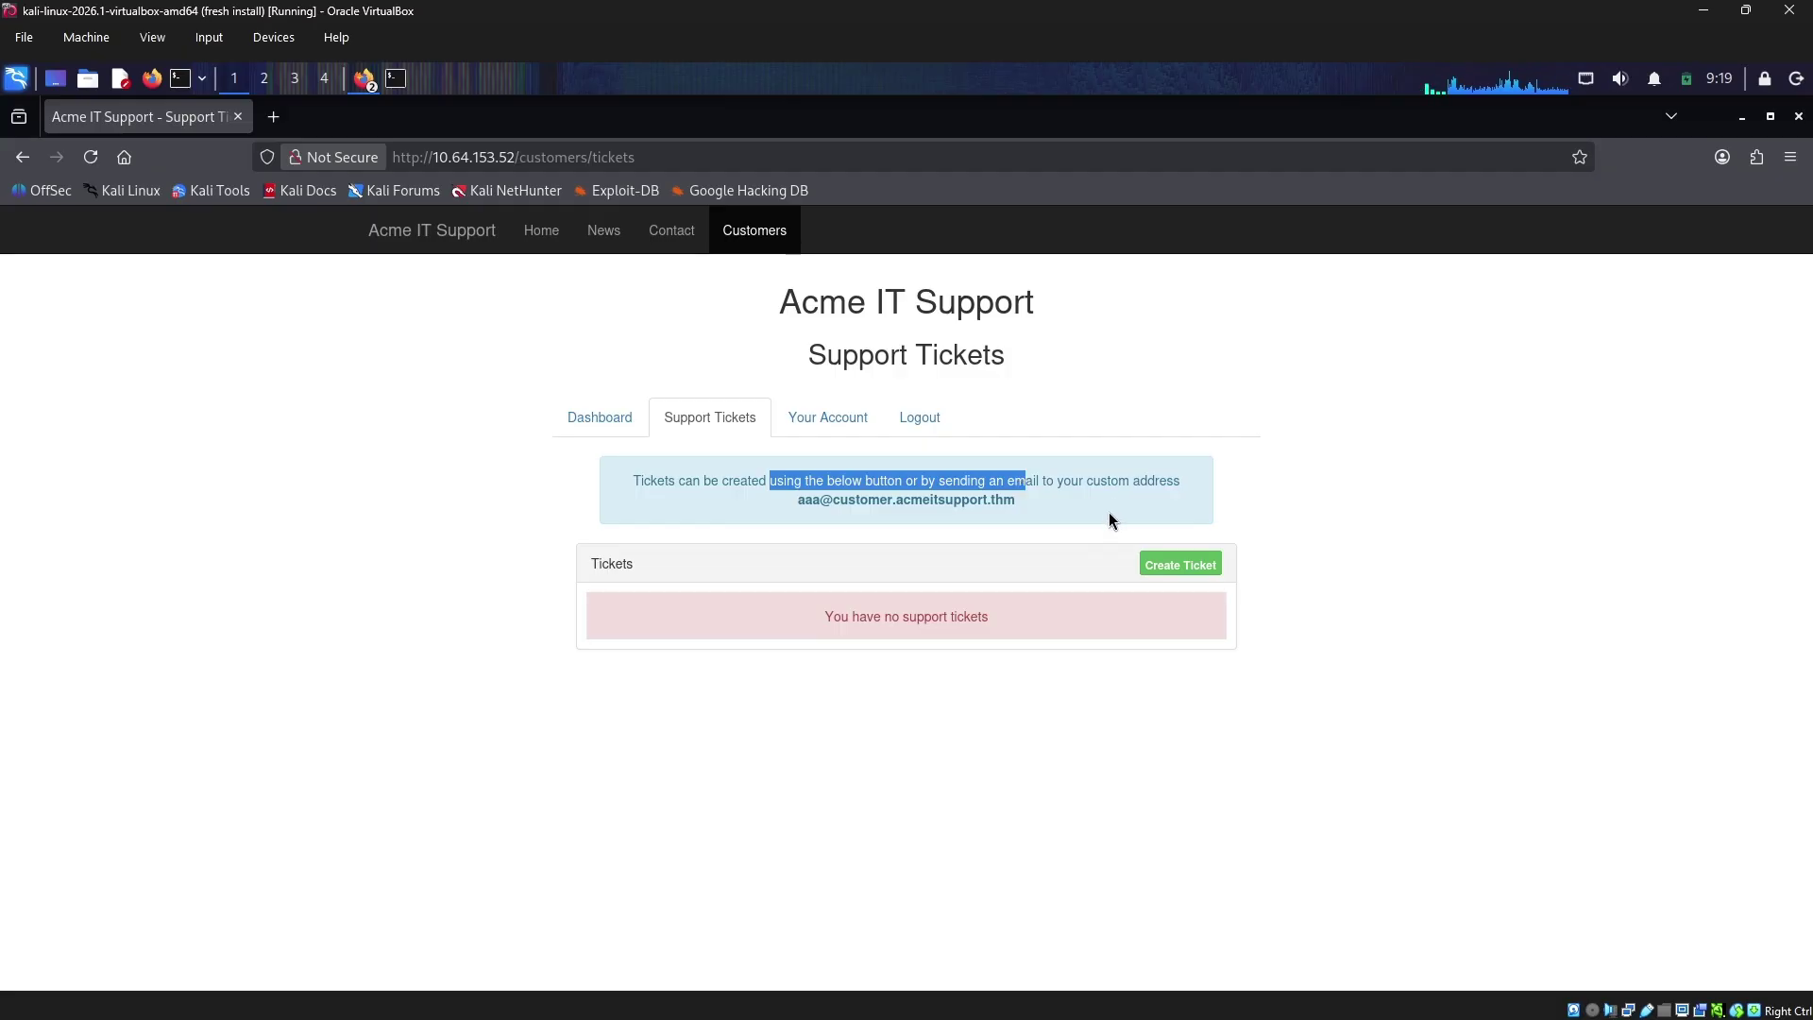
Create a support ticket with the subject "aa" and the contents "aaaa"
click(1207, 562)
click(768, 345)
text(aa)
click(849, 461)
text(aaaaaaa)
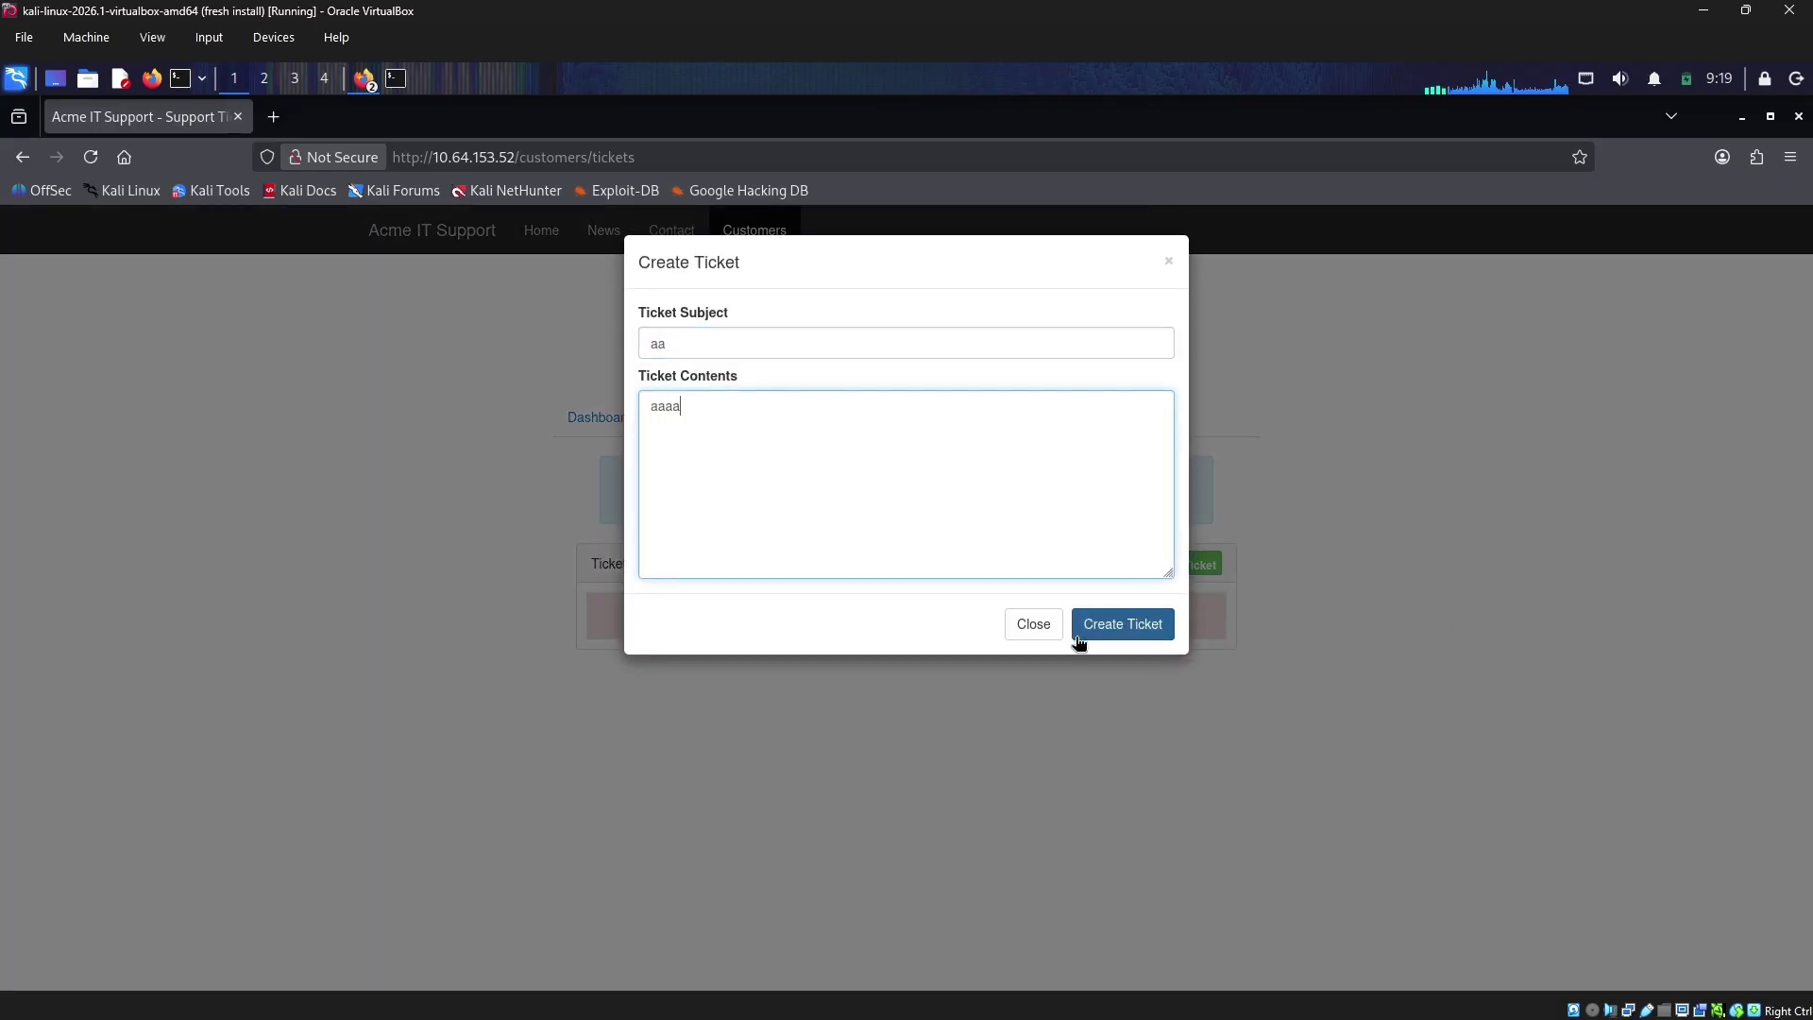
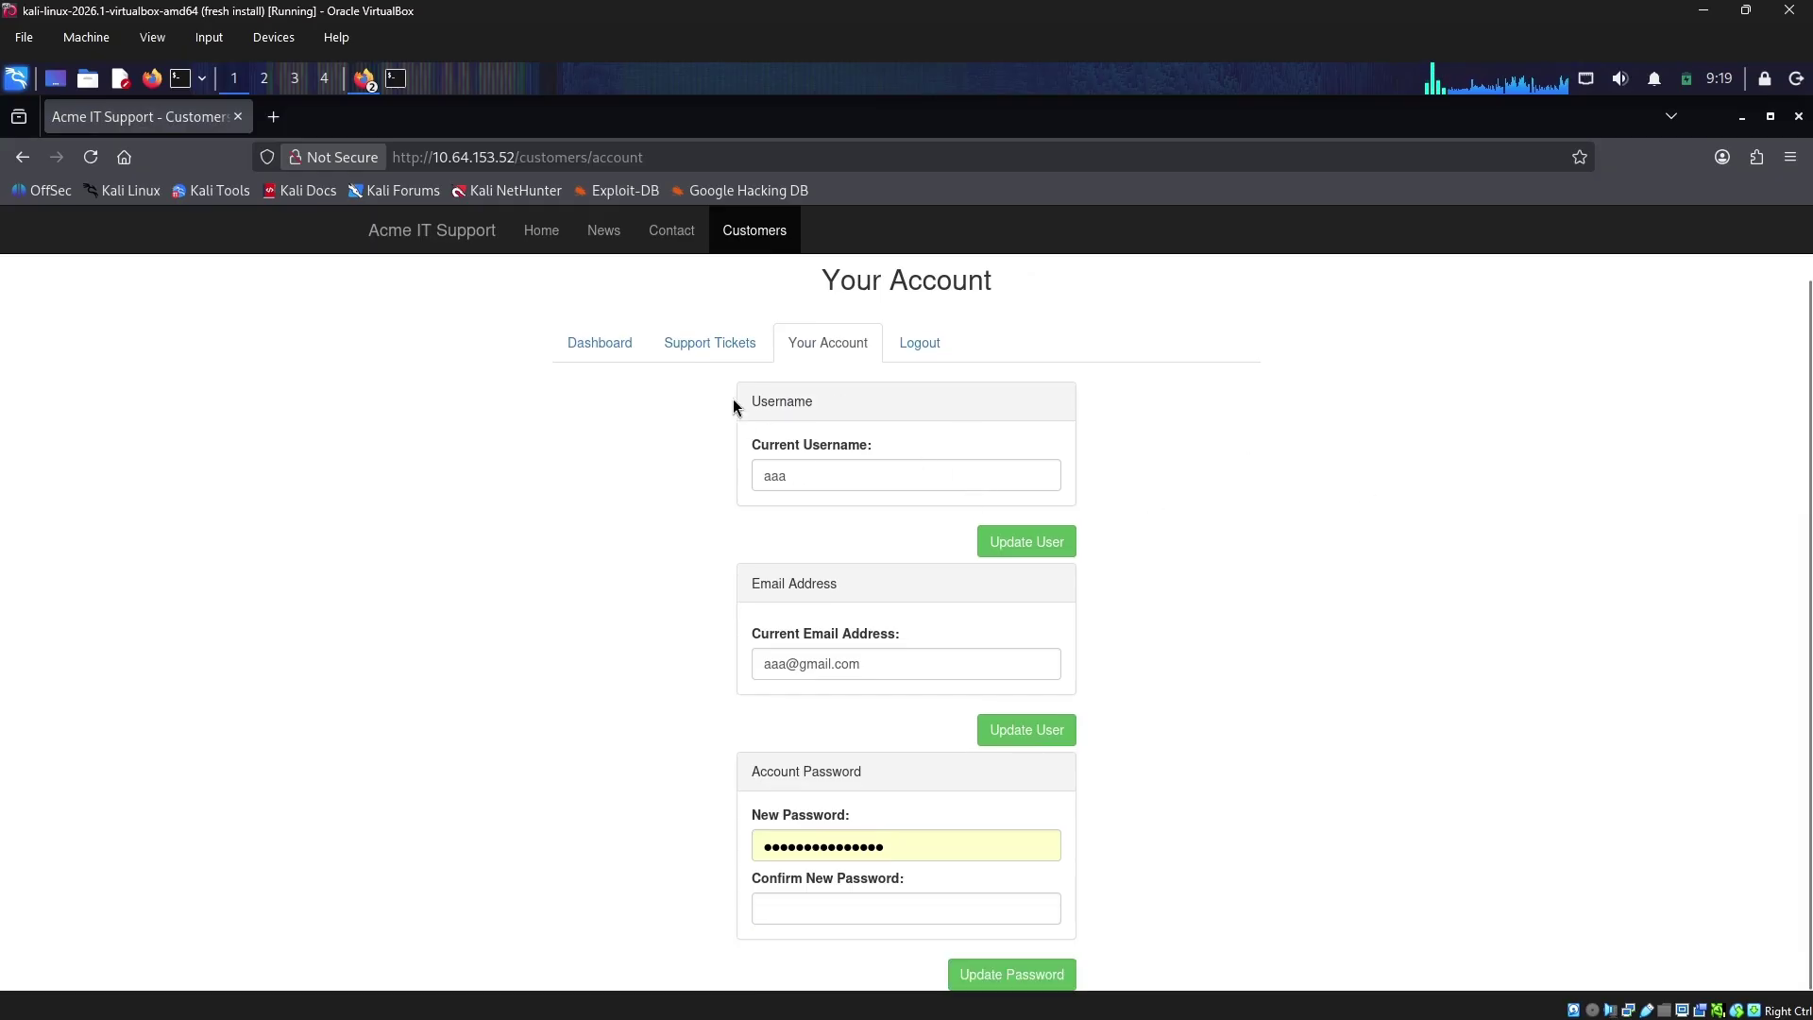
Look over the Your Account page and return to the Support Tickets list
scroll(936, 332, up, 2)
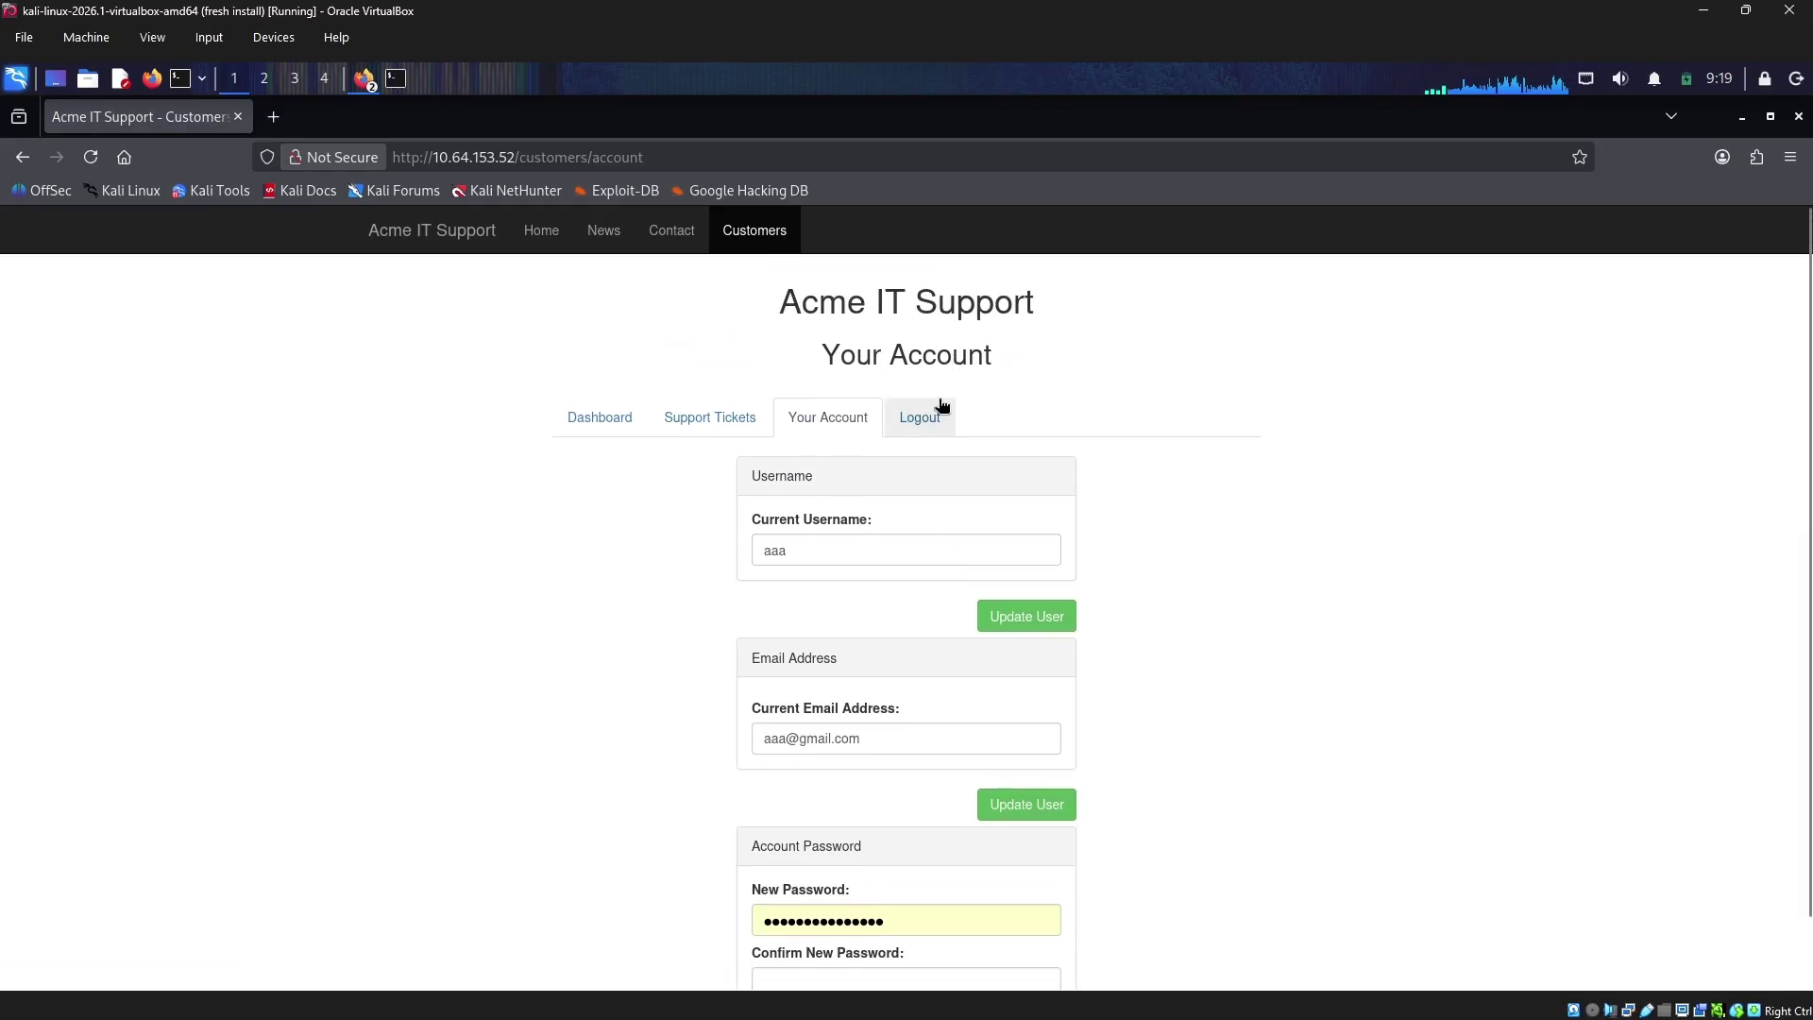
click(699, 422)
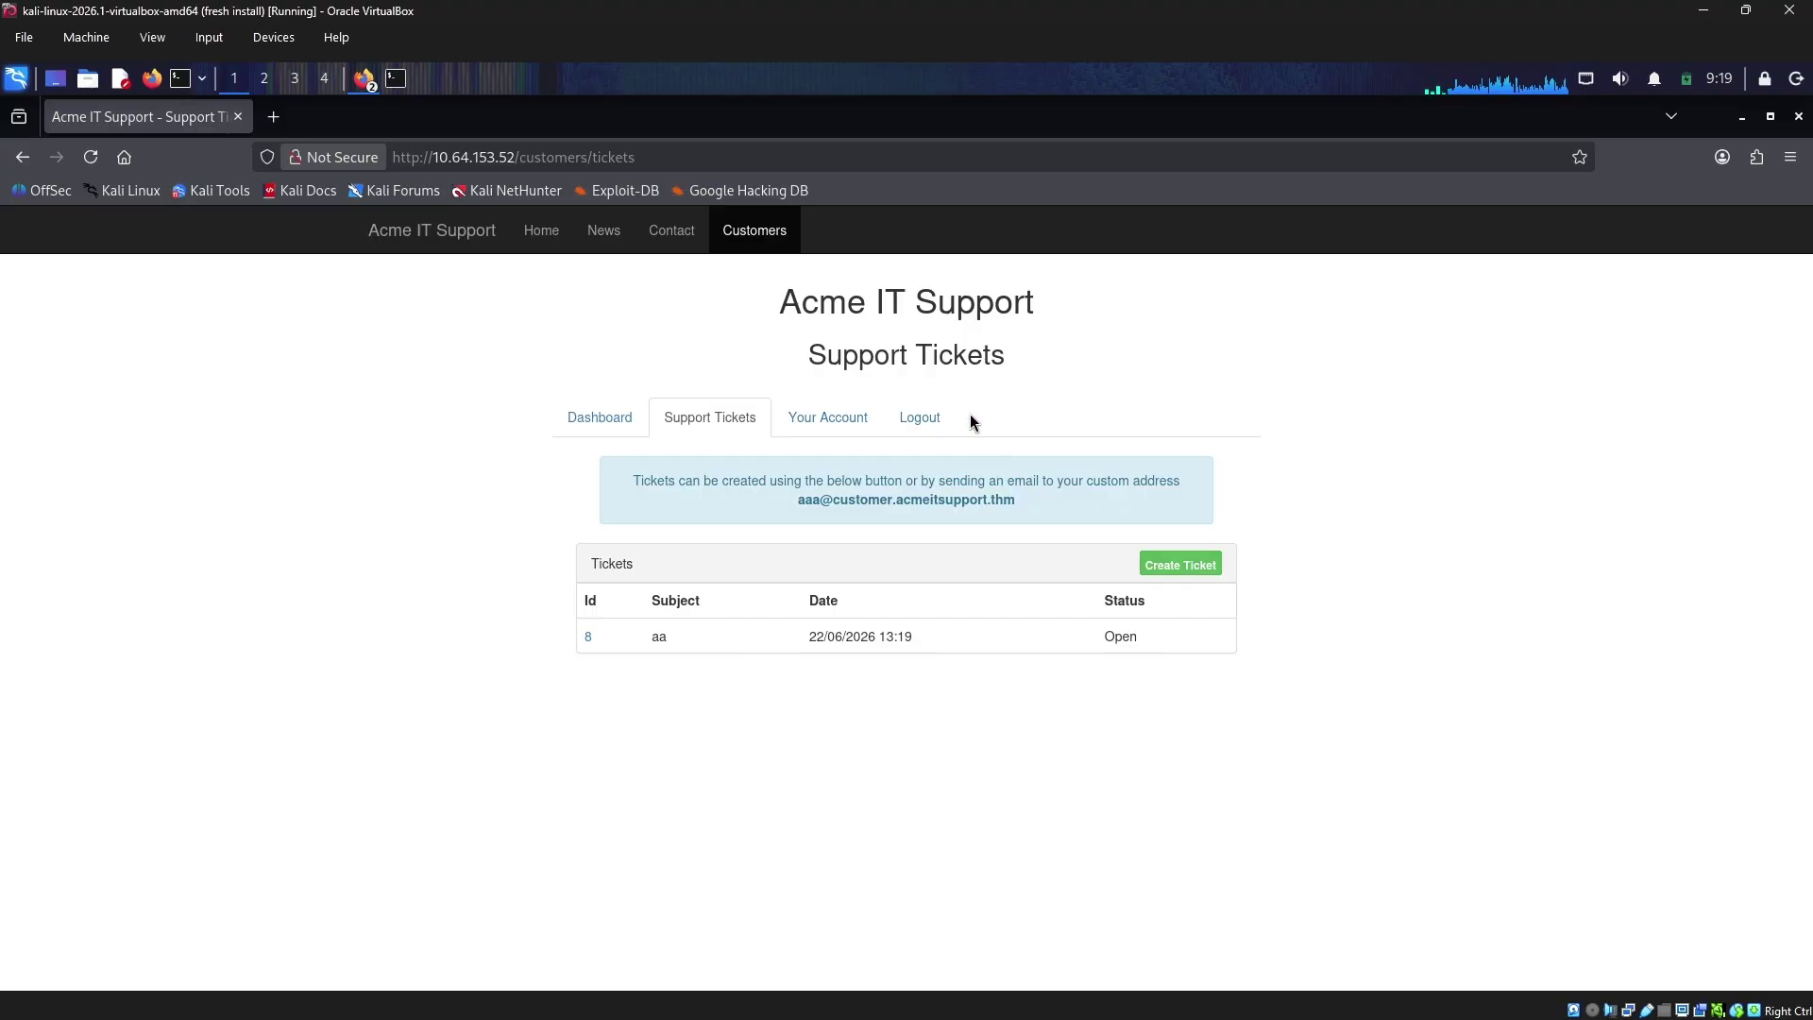
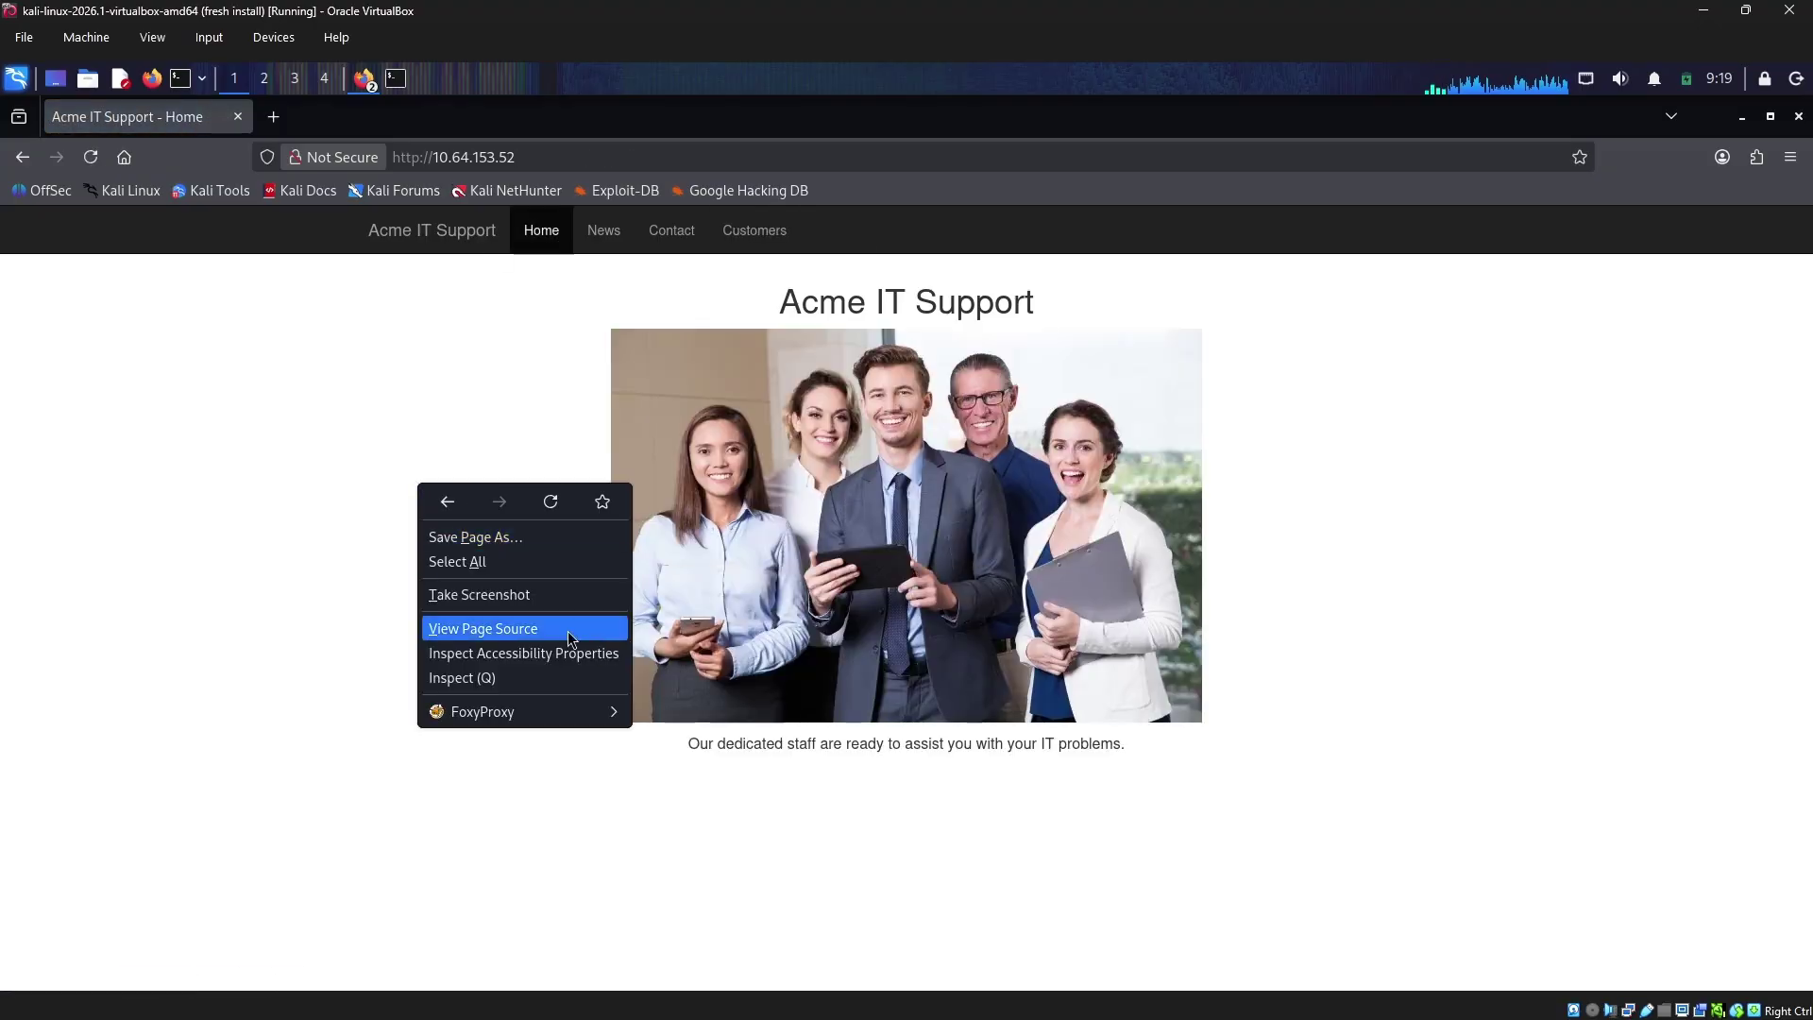
View the home page's source code and examine the opening HTML comment, highlighting the path /new-home-beta
click(568, 630)
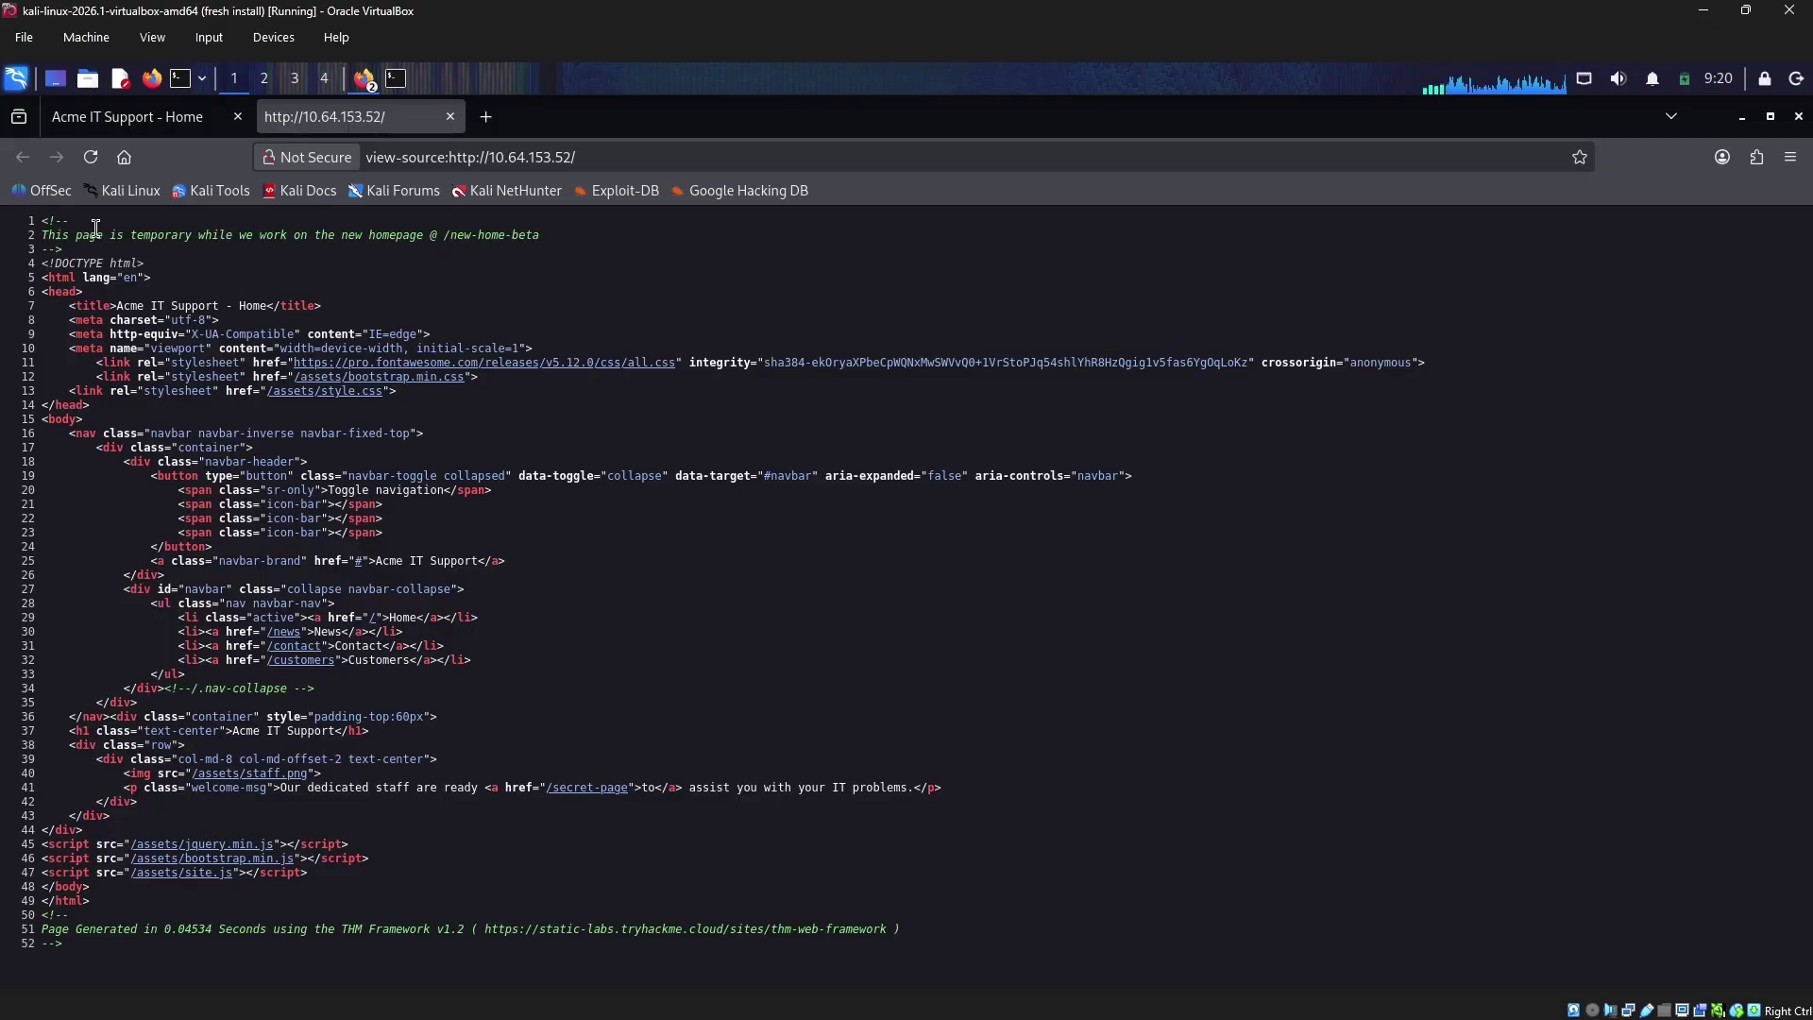
scroll(645, 456, up, 3)
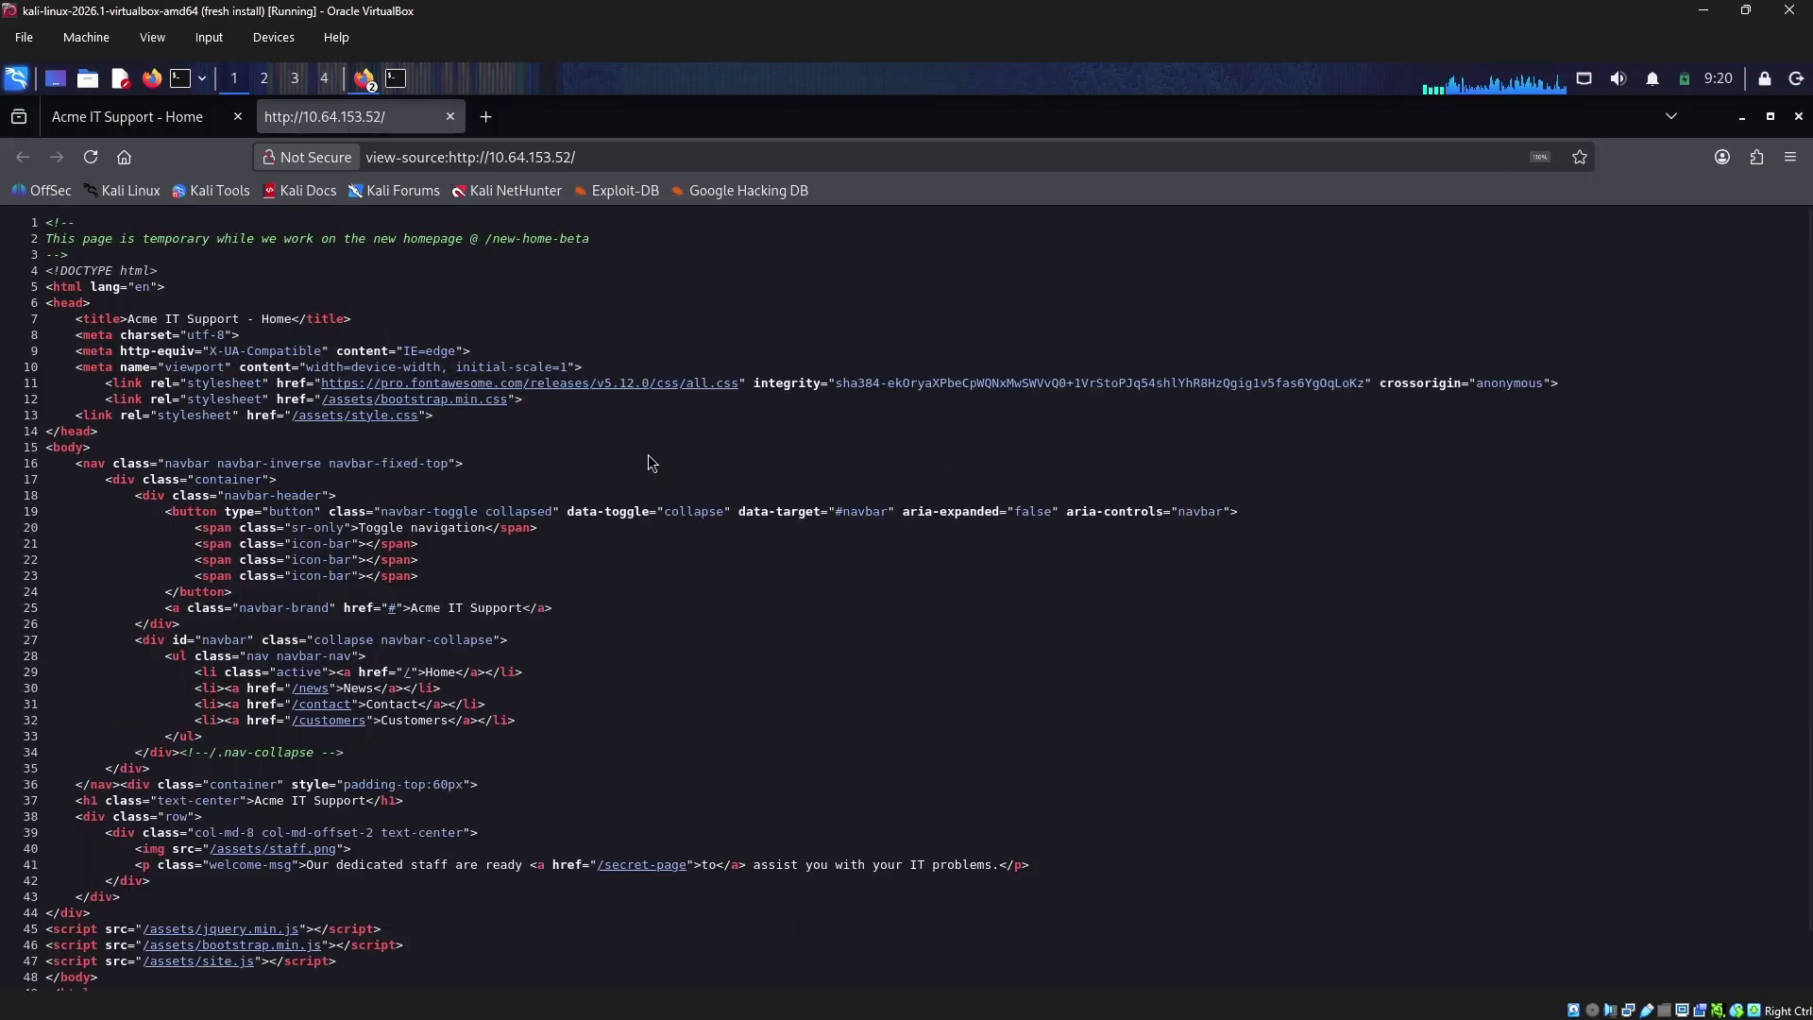
drag(137, 244, 494, 259)
click(648, 276)
drag(738, 248, 596, 244)
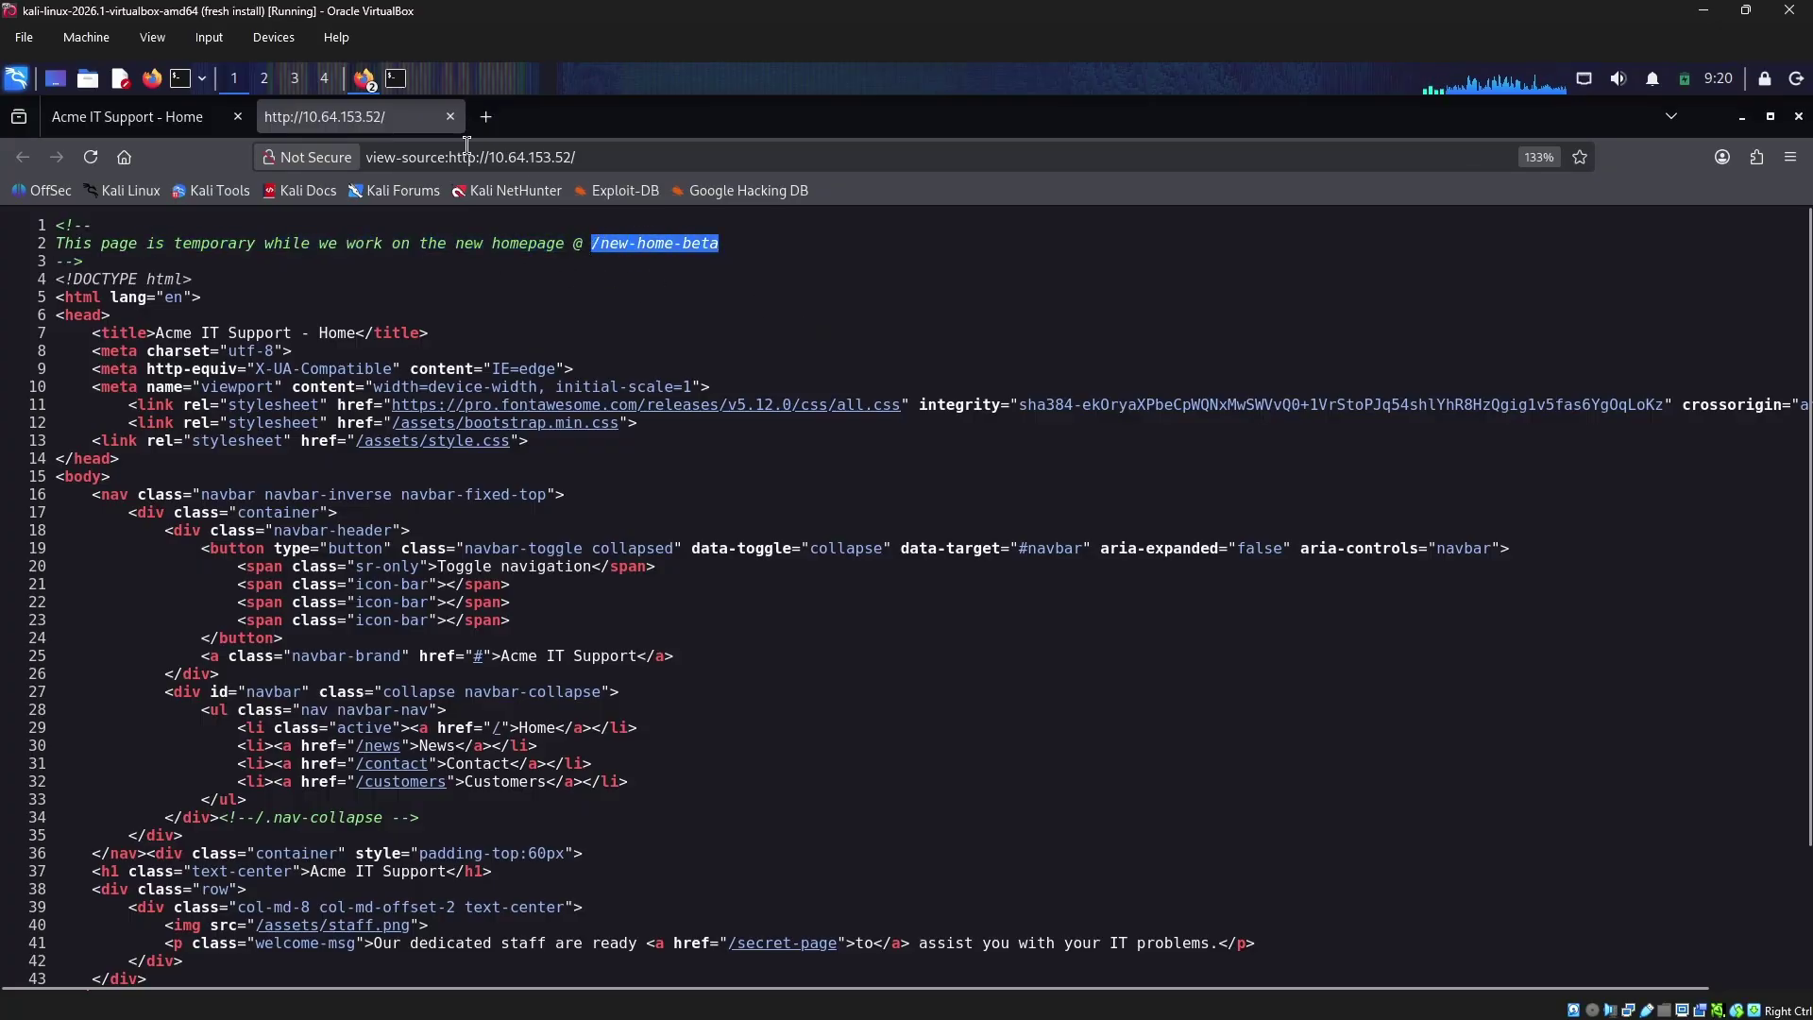
Open /new-home-beta on the Acme IT Support site, highlight the flag, and return to the home page
click(143, 117)
click(688, 158)
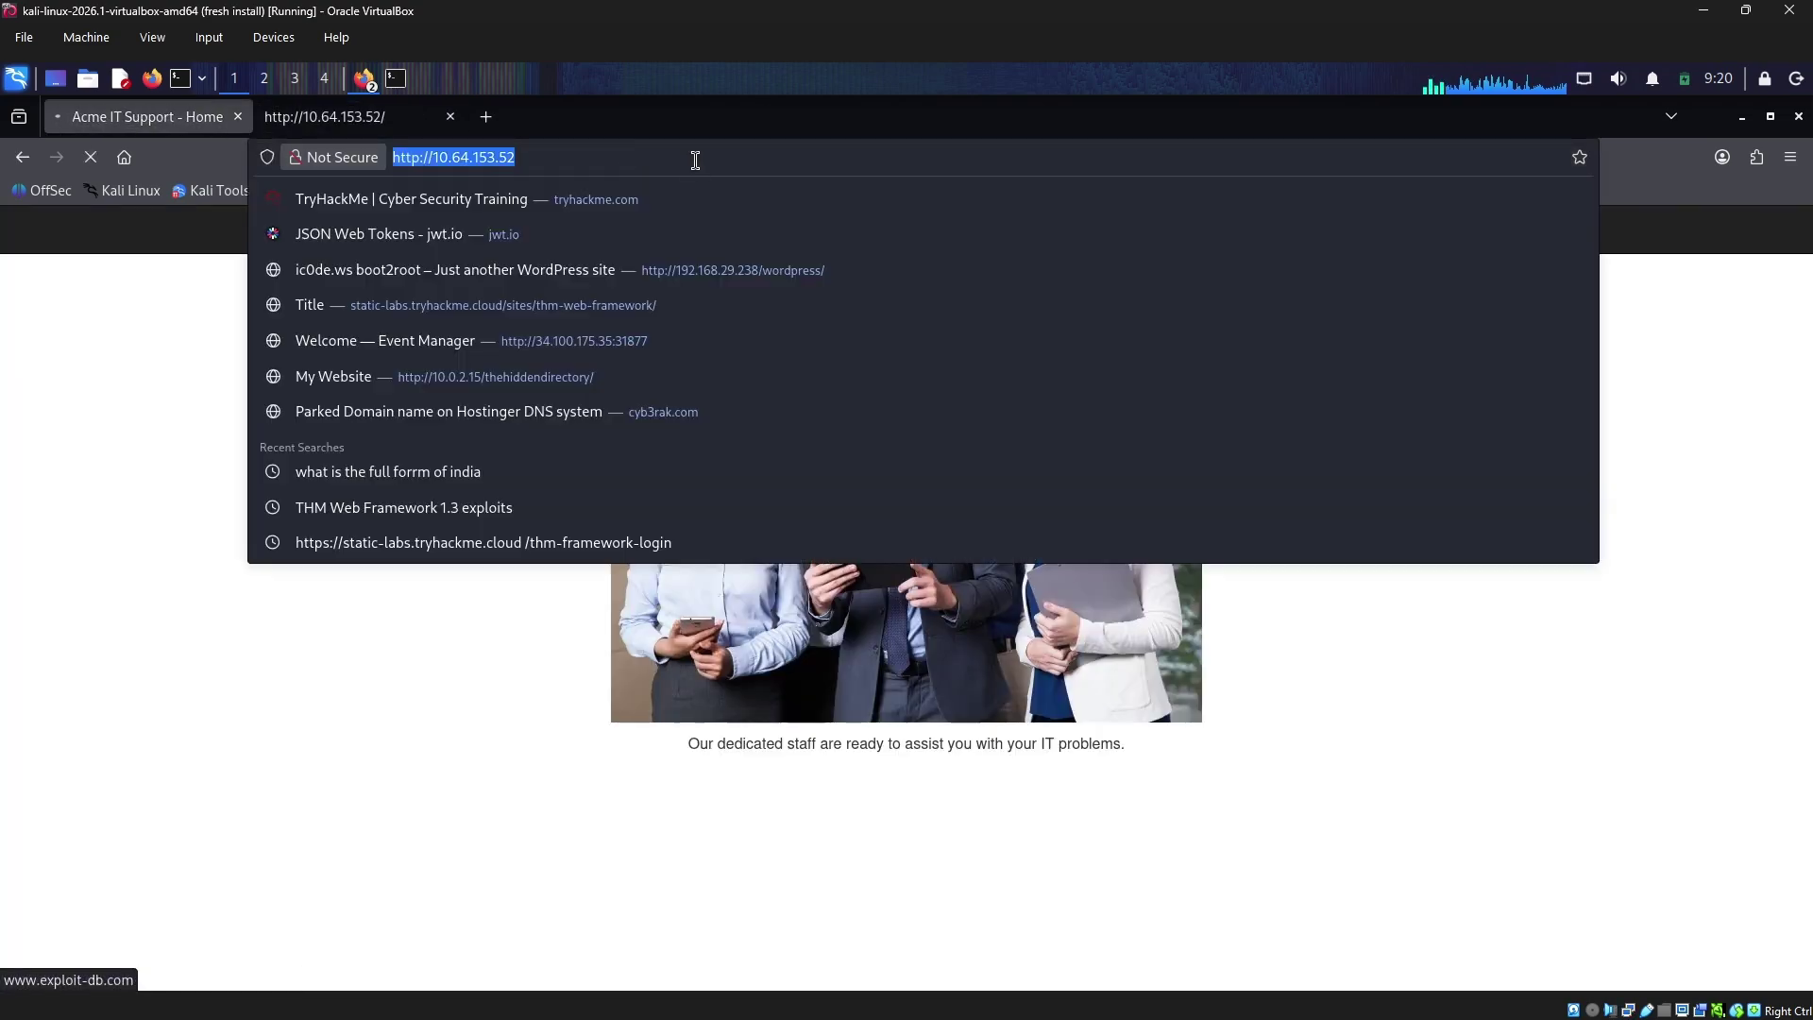
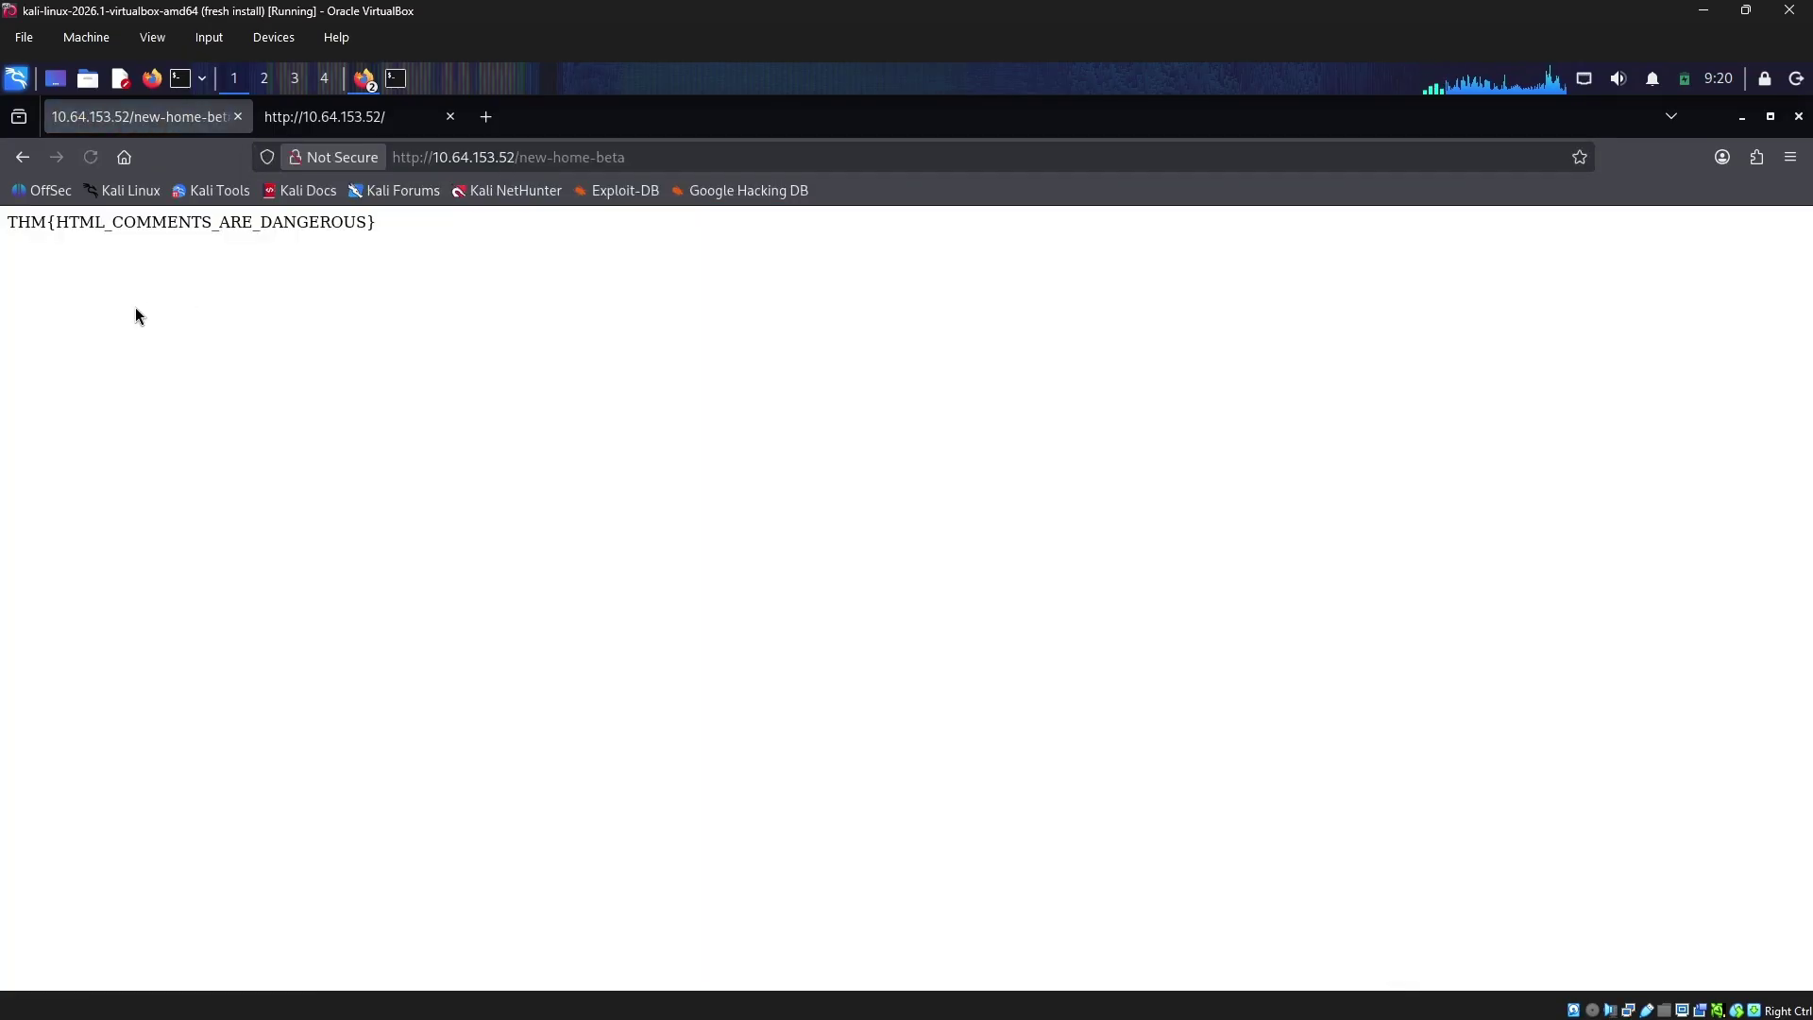
drag(7, 223, 397, 226)
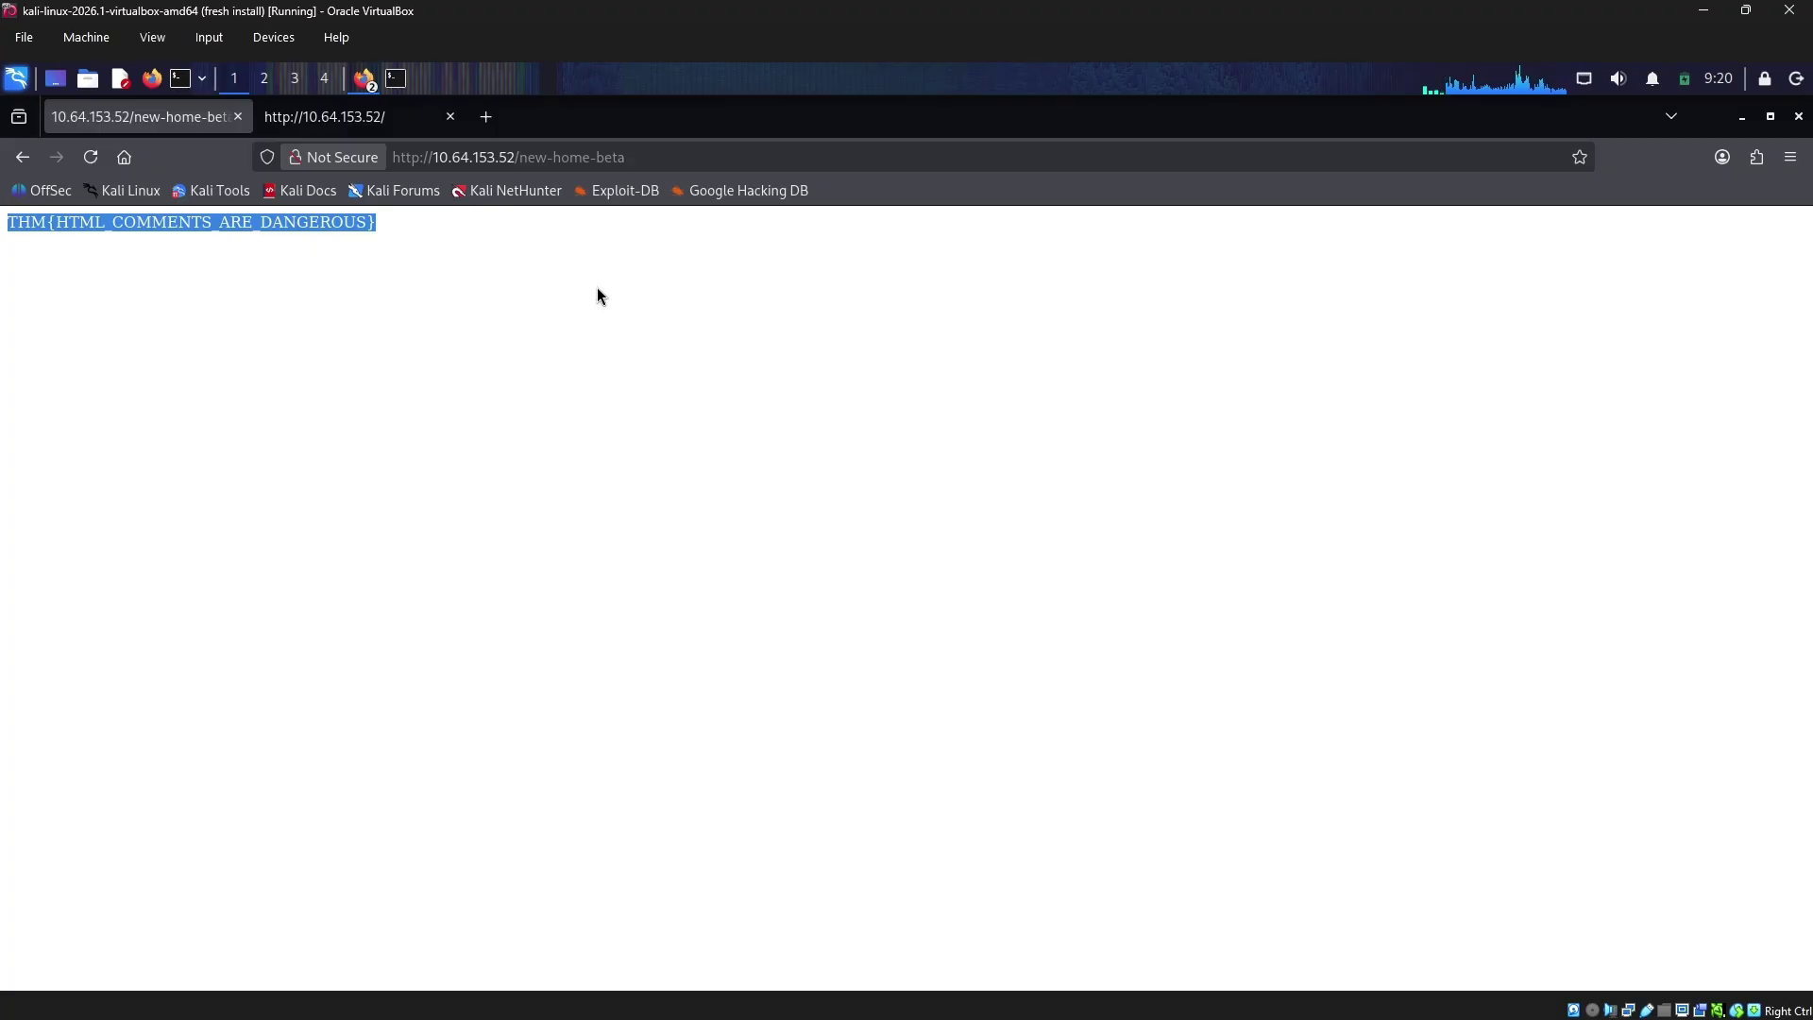
key(alt+Left)
key(alt+Left)
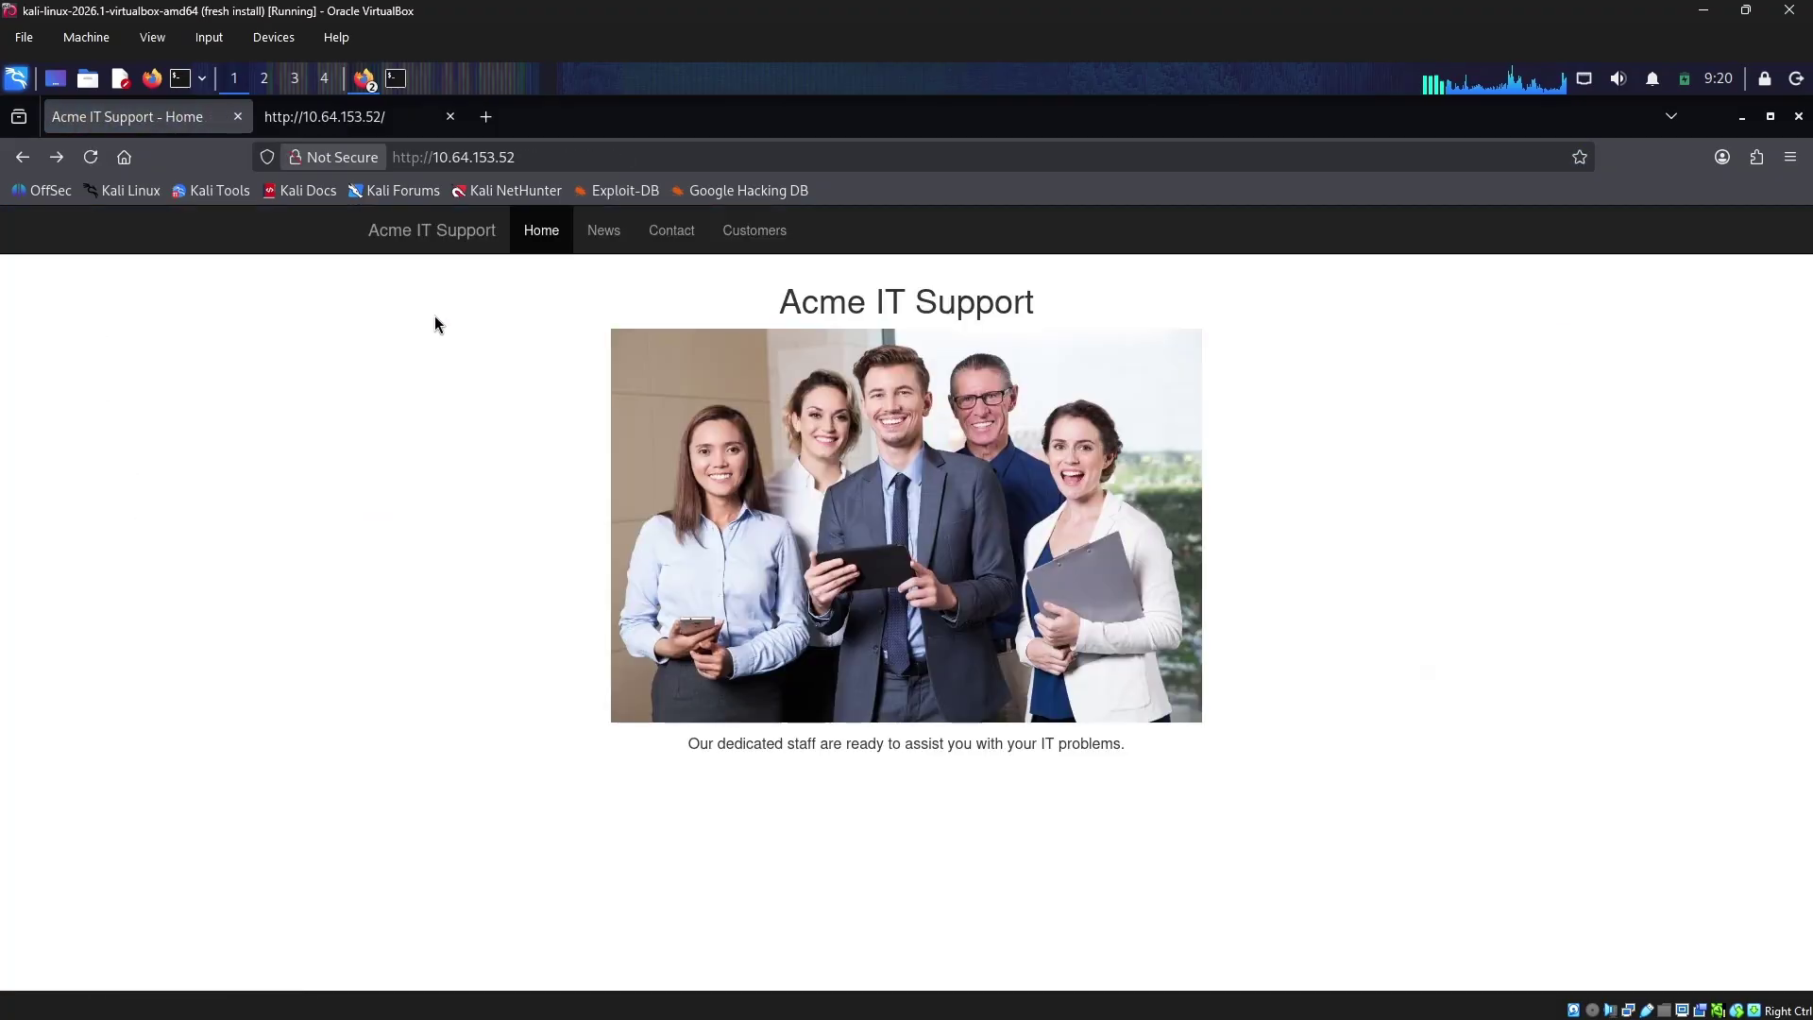
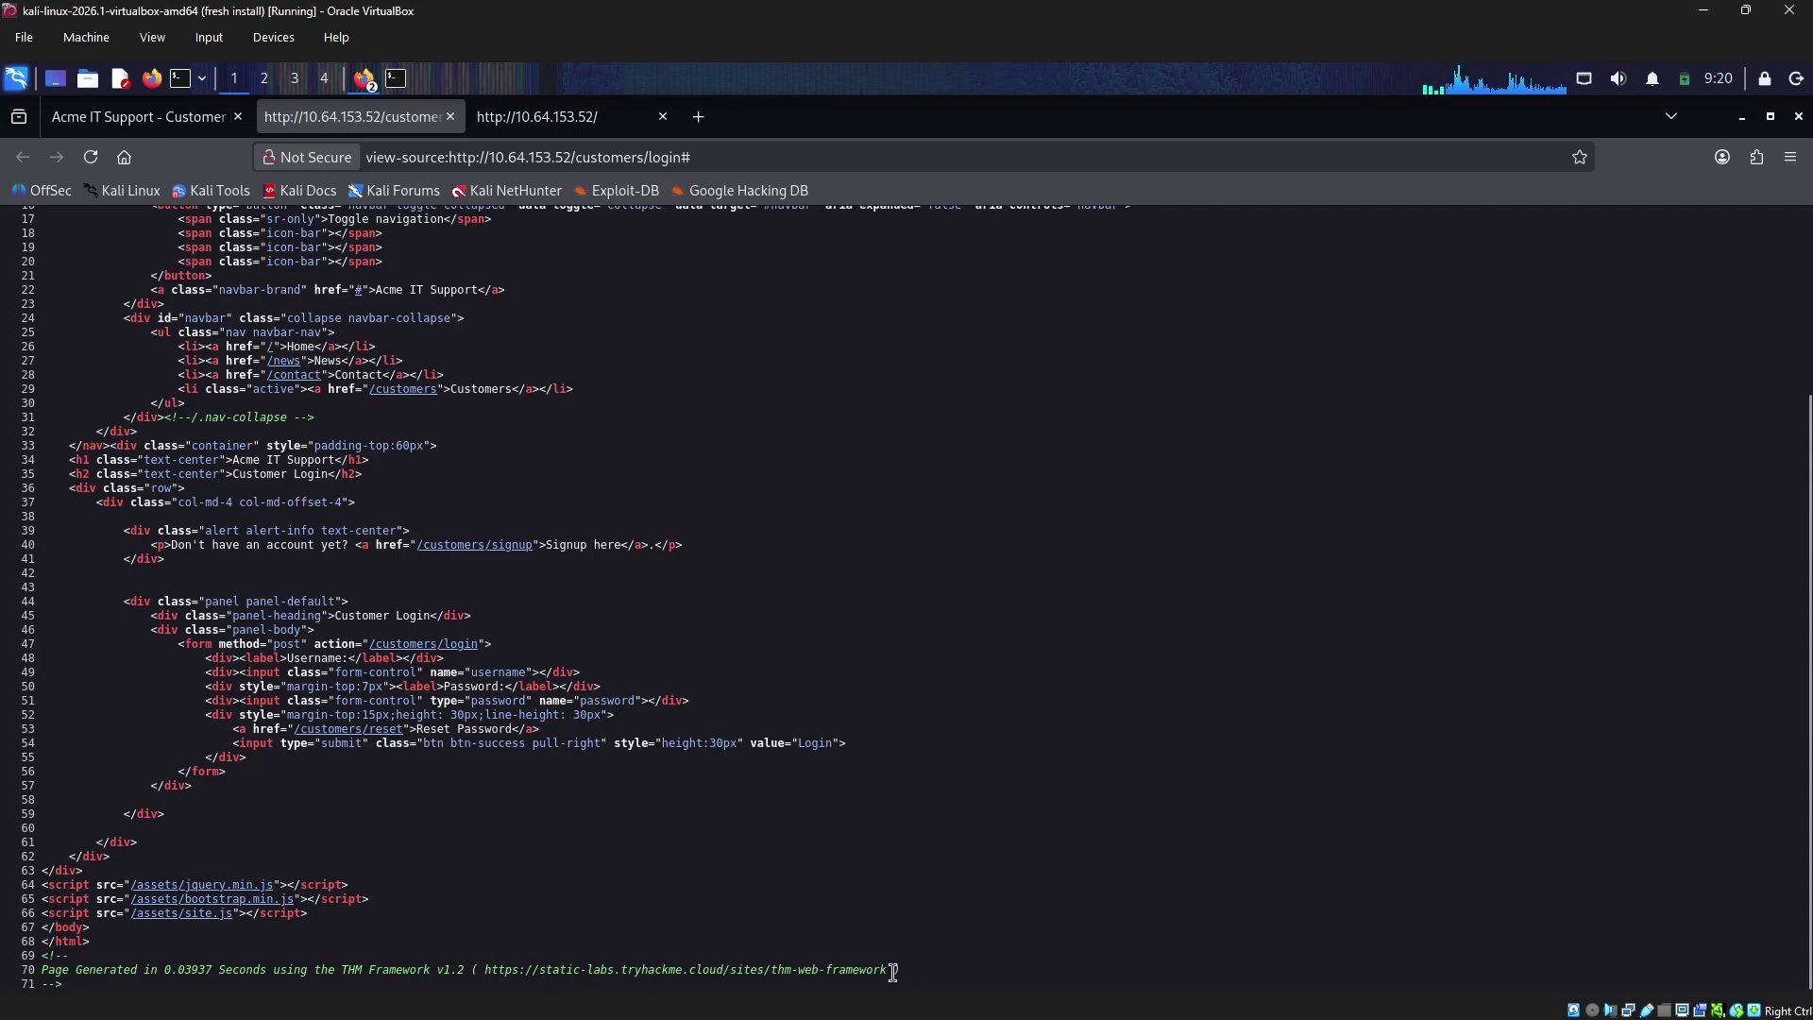
Copy the THM Framework URL from the closing comment of the customer login page's source and open it in a new tab
drag(893, 969, 486, 971)
key(ctrl+c)
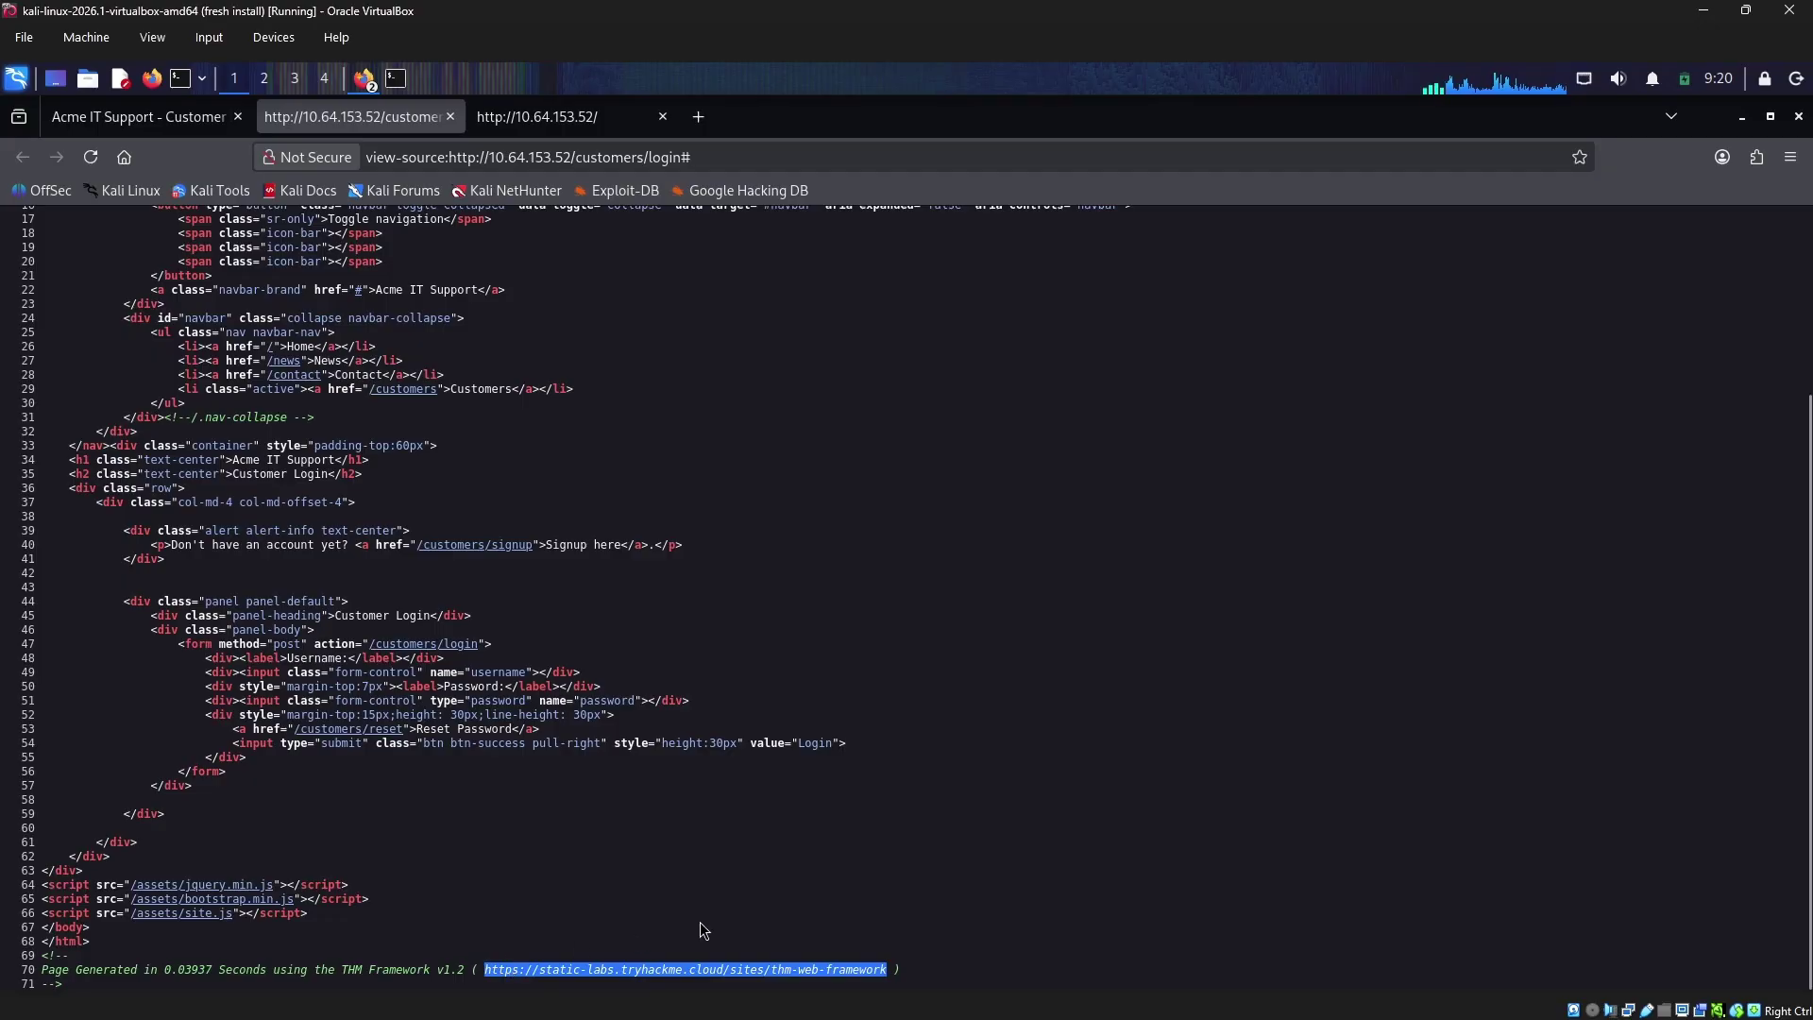
click(698, 116)
key(ctrl+v)
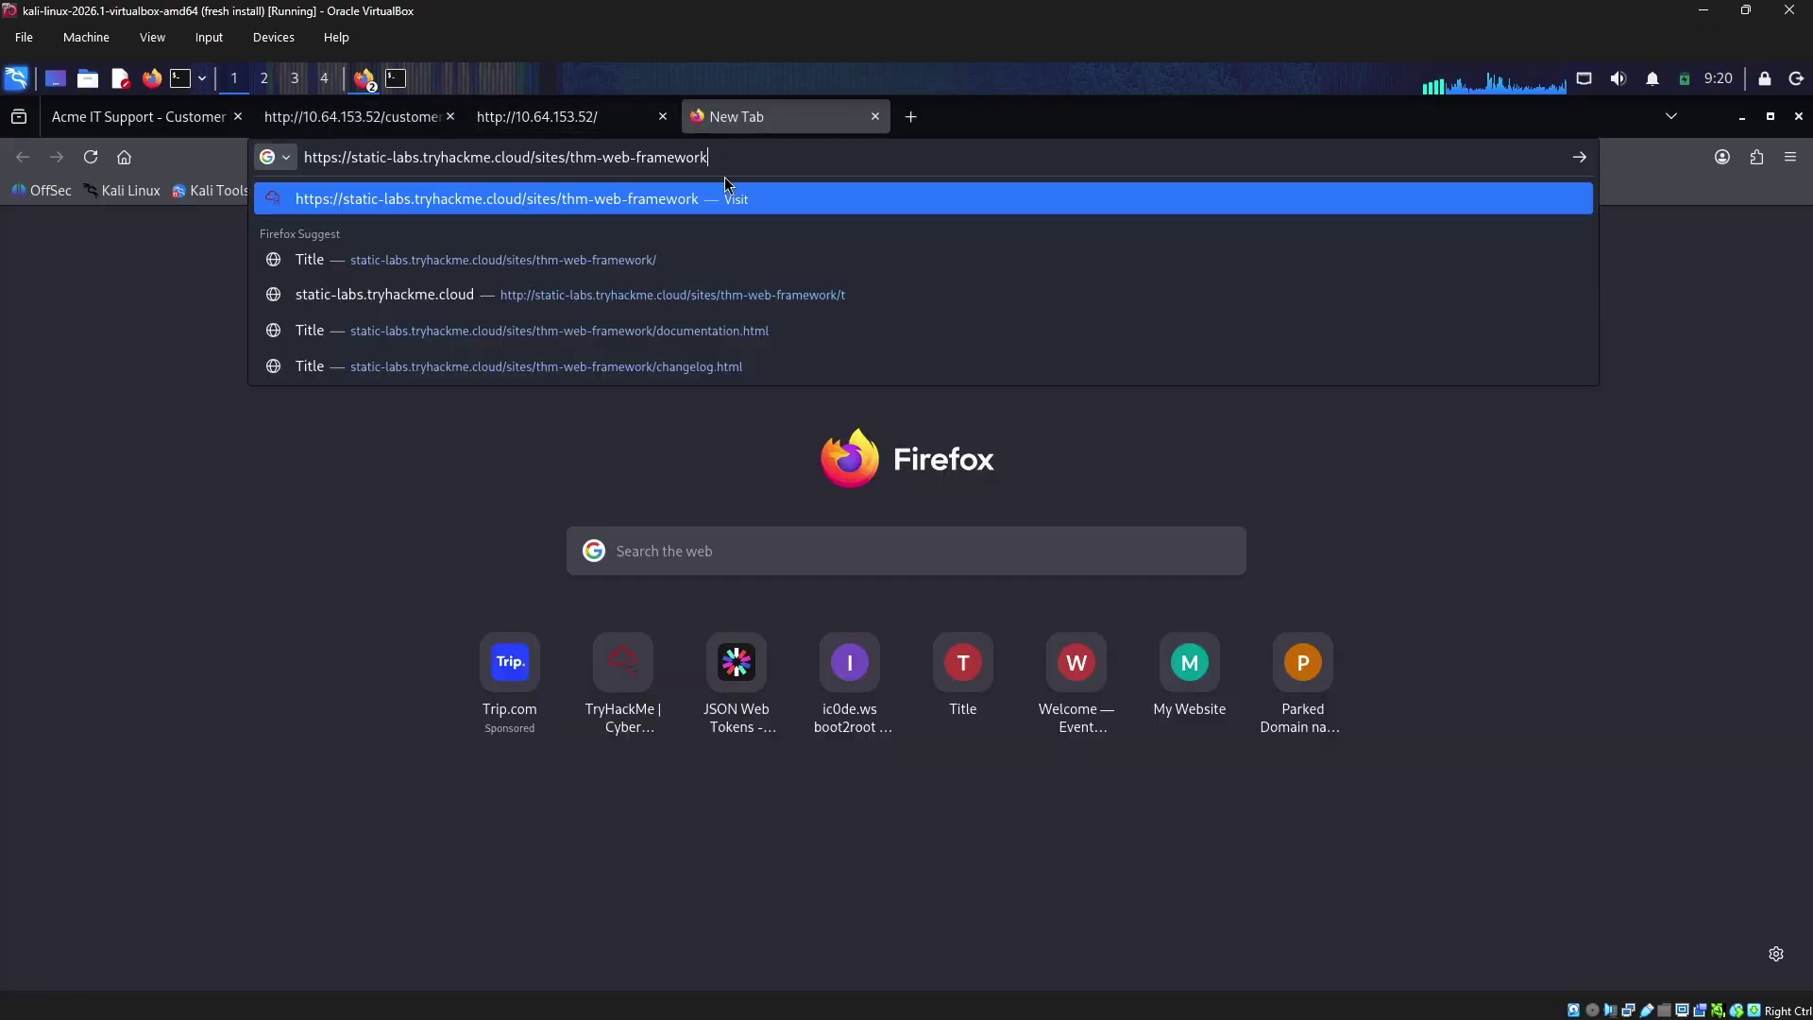
key(Return)
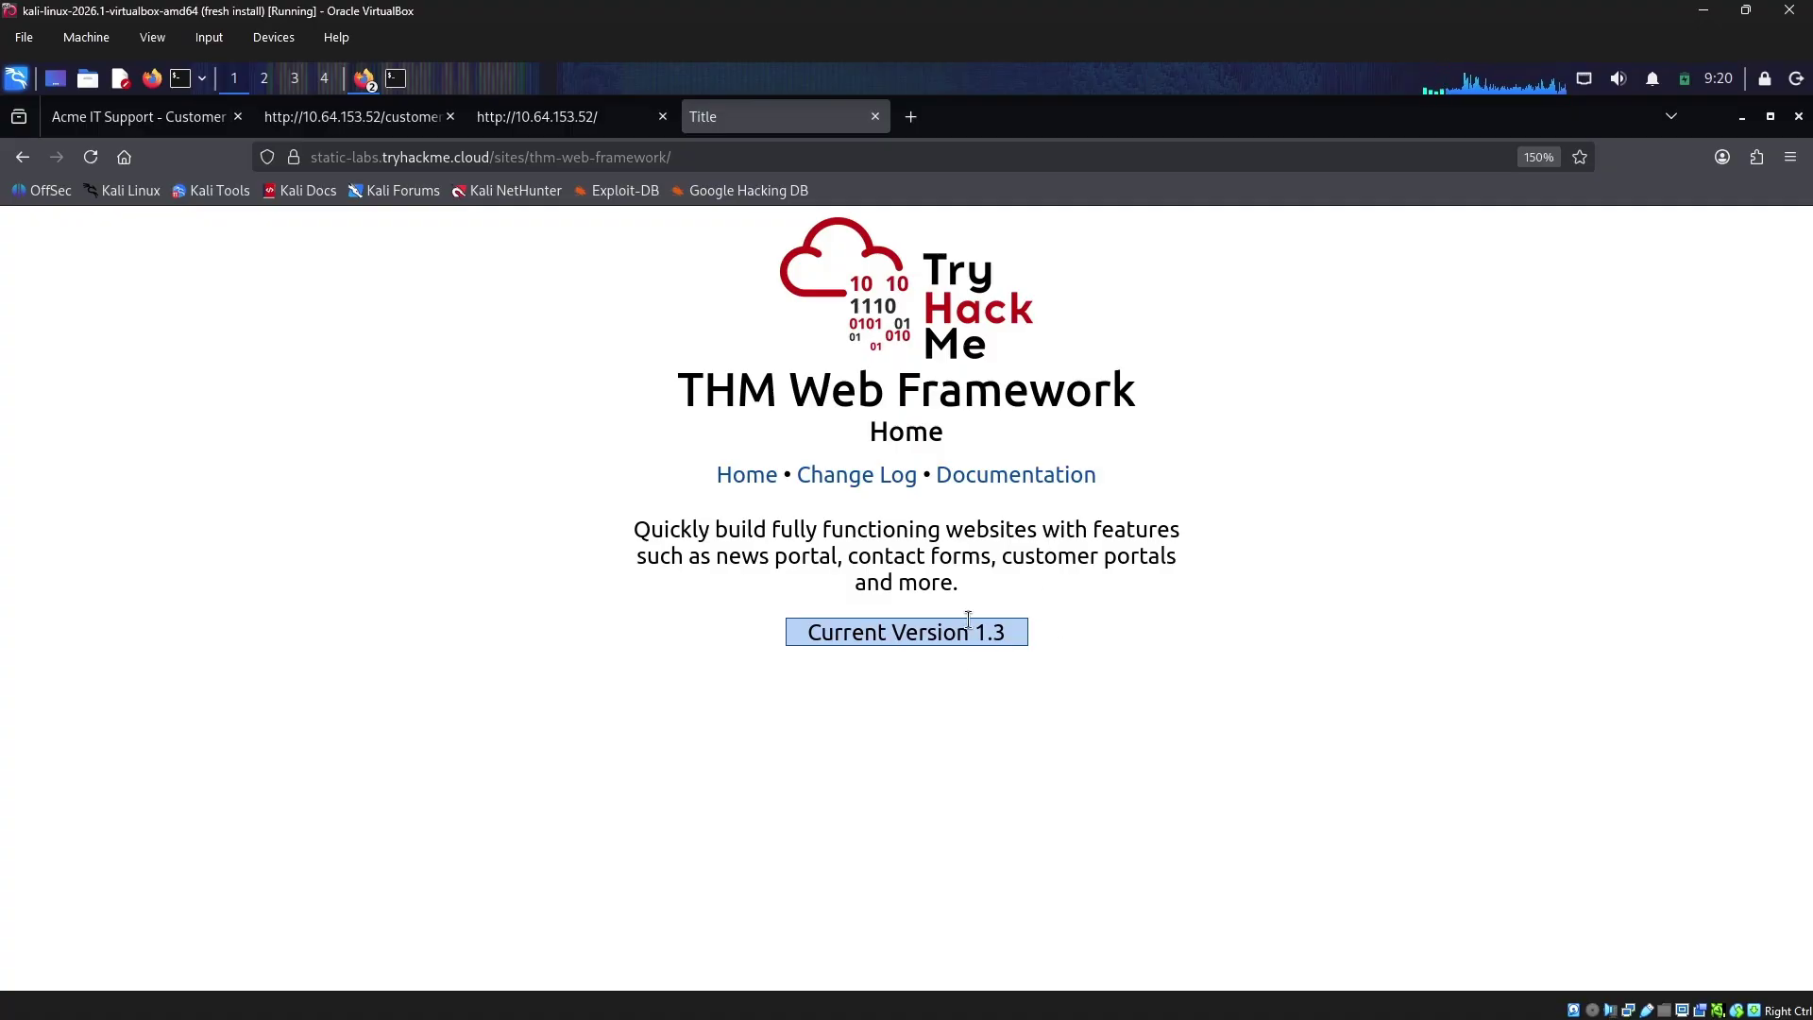
Open the THM Web Framework's Change Log and read the entries for versions 1.1, 1.2 and 1.3
click(879, 487)
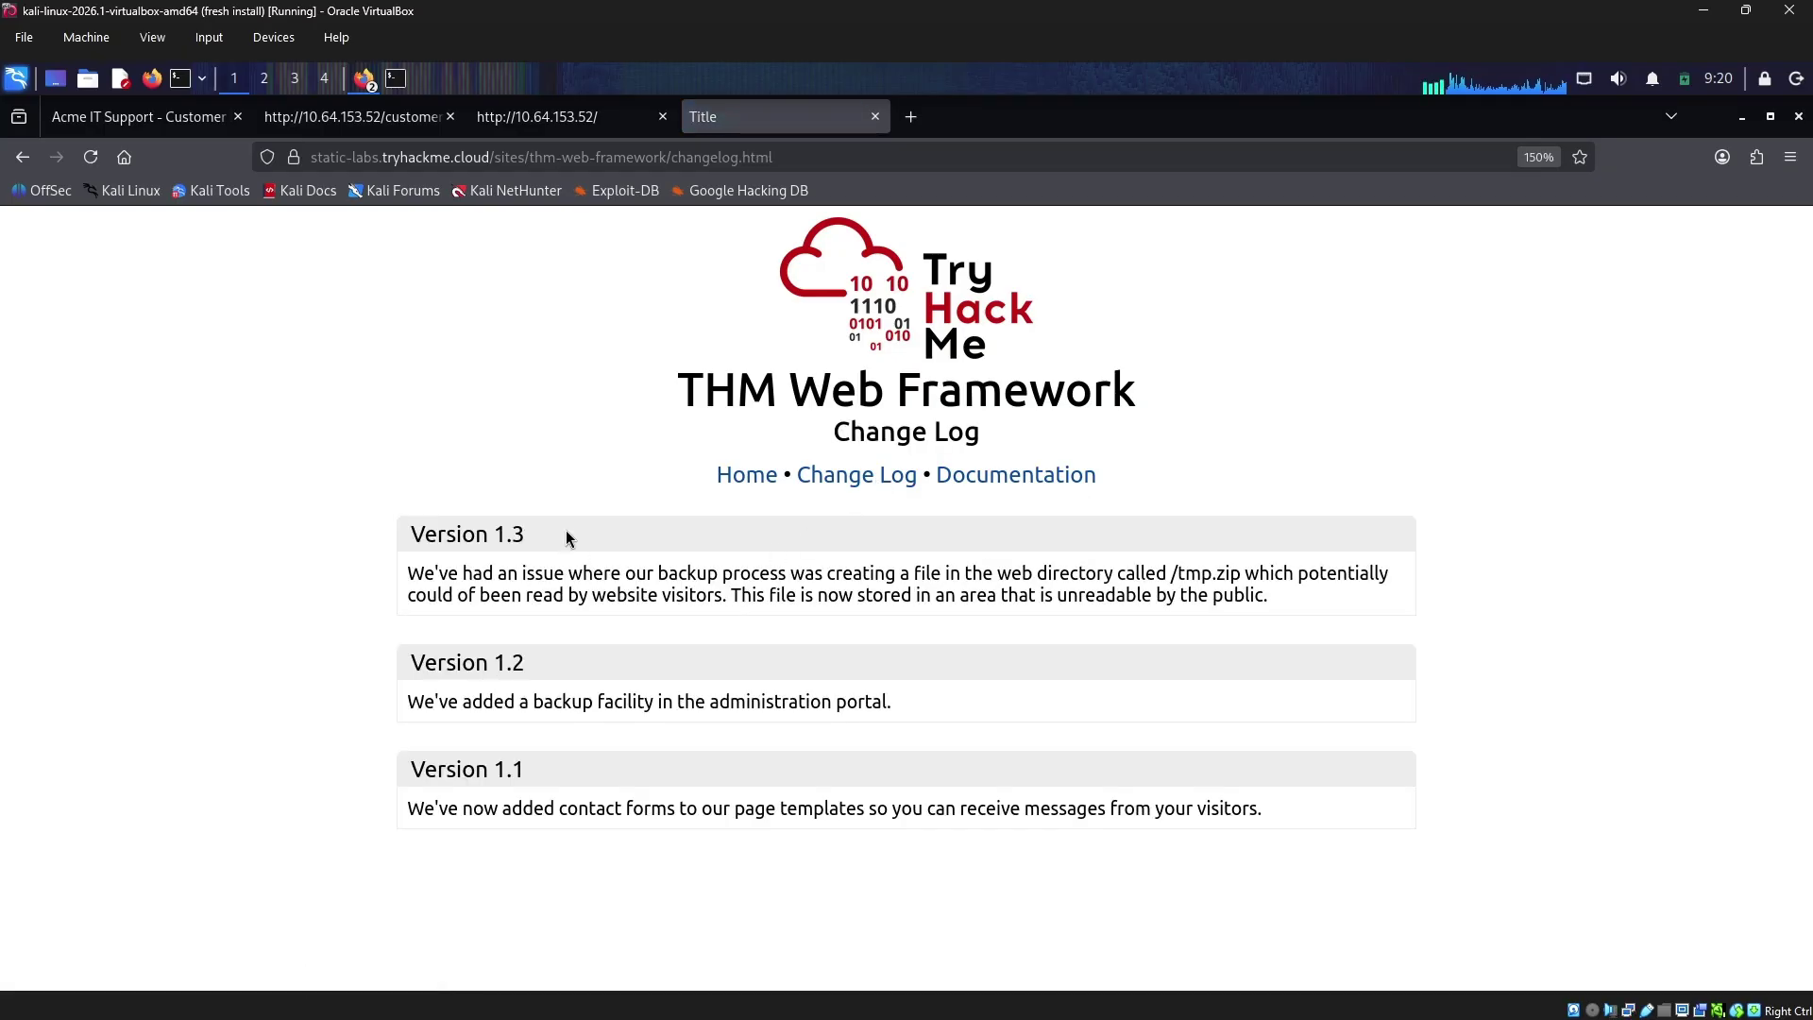
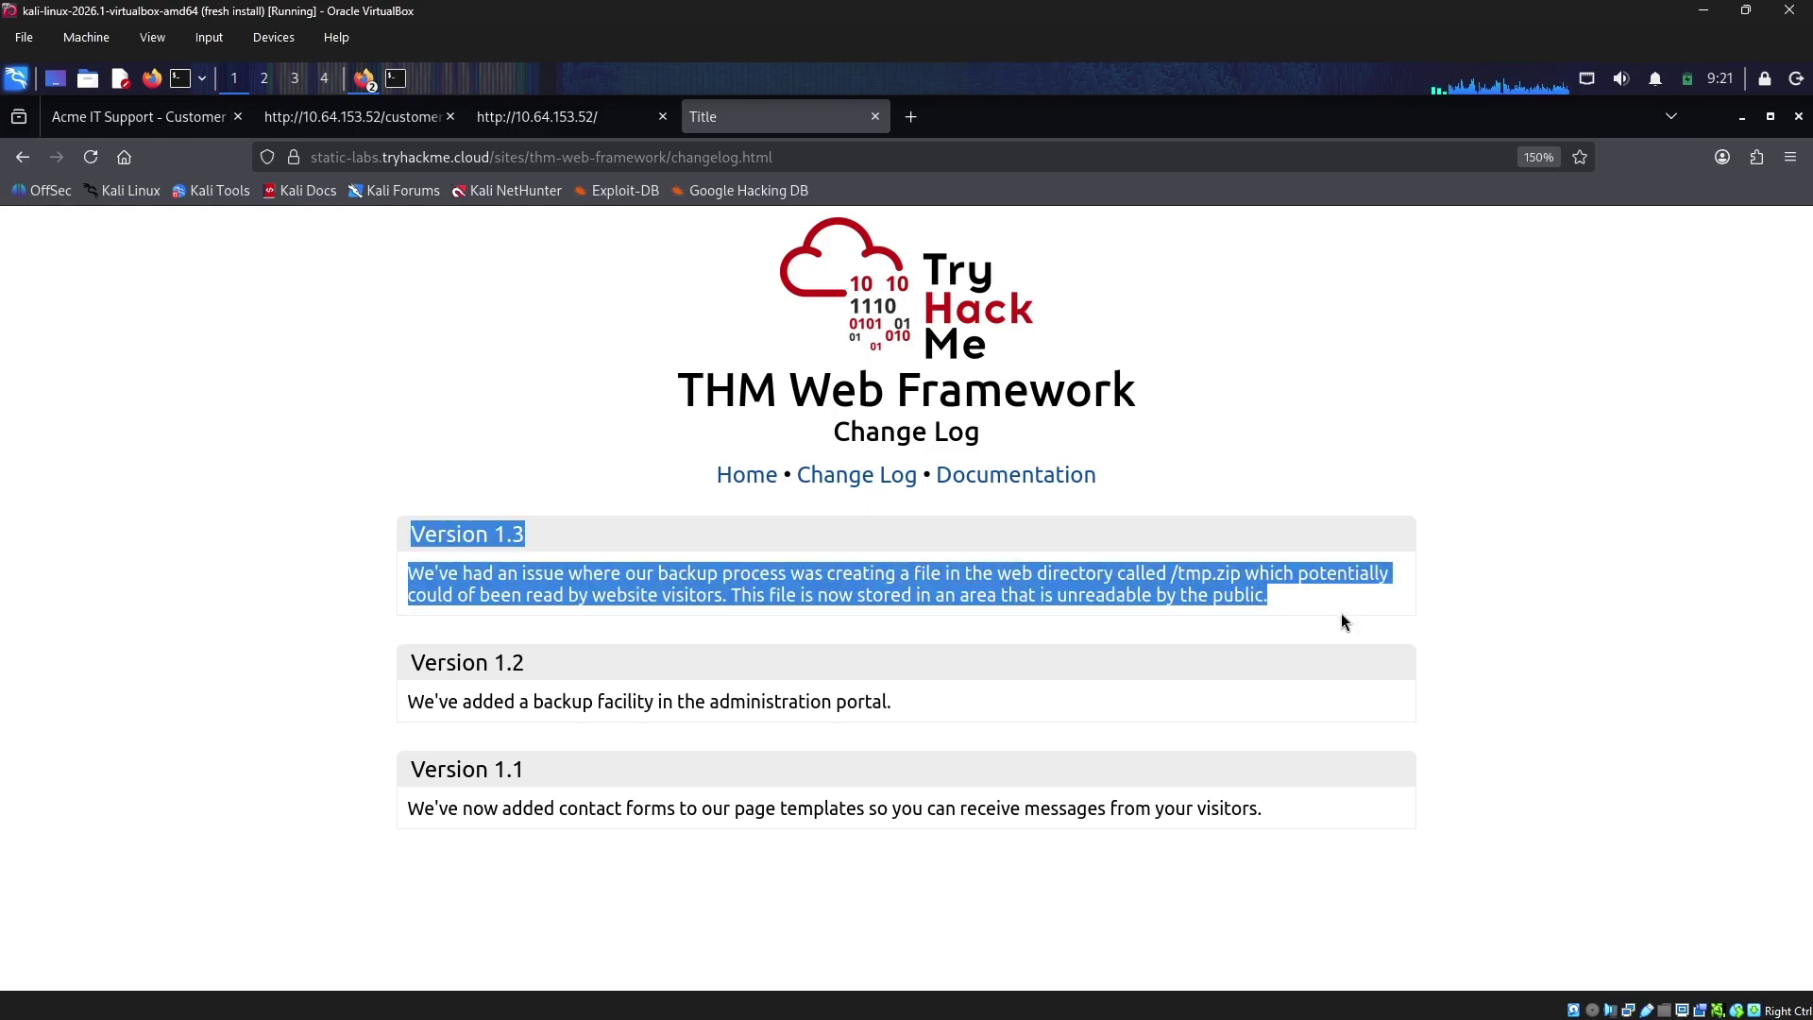
drag(655, 782, 392, 767)
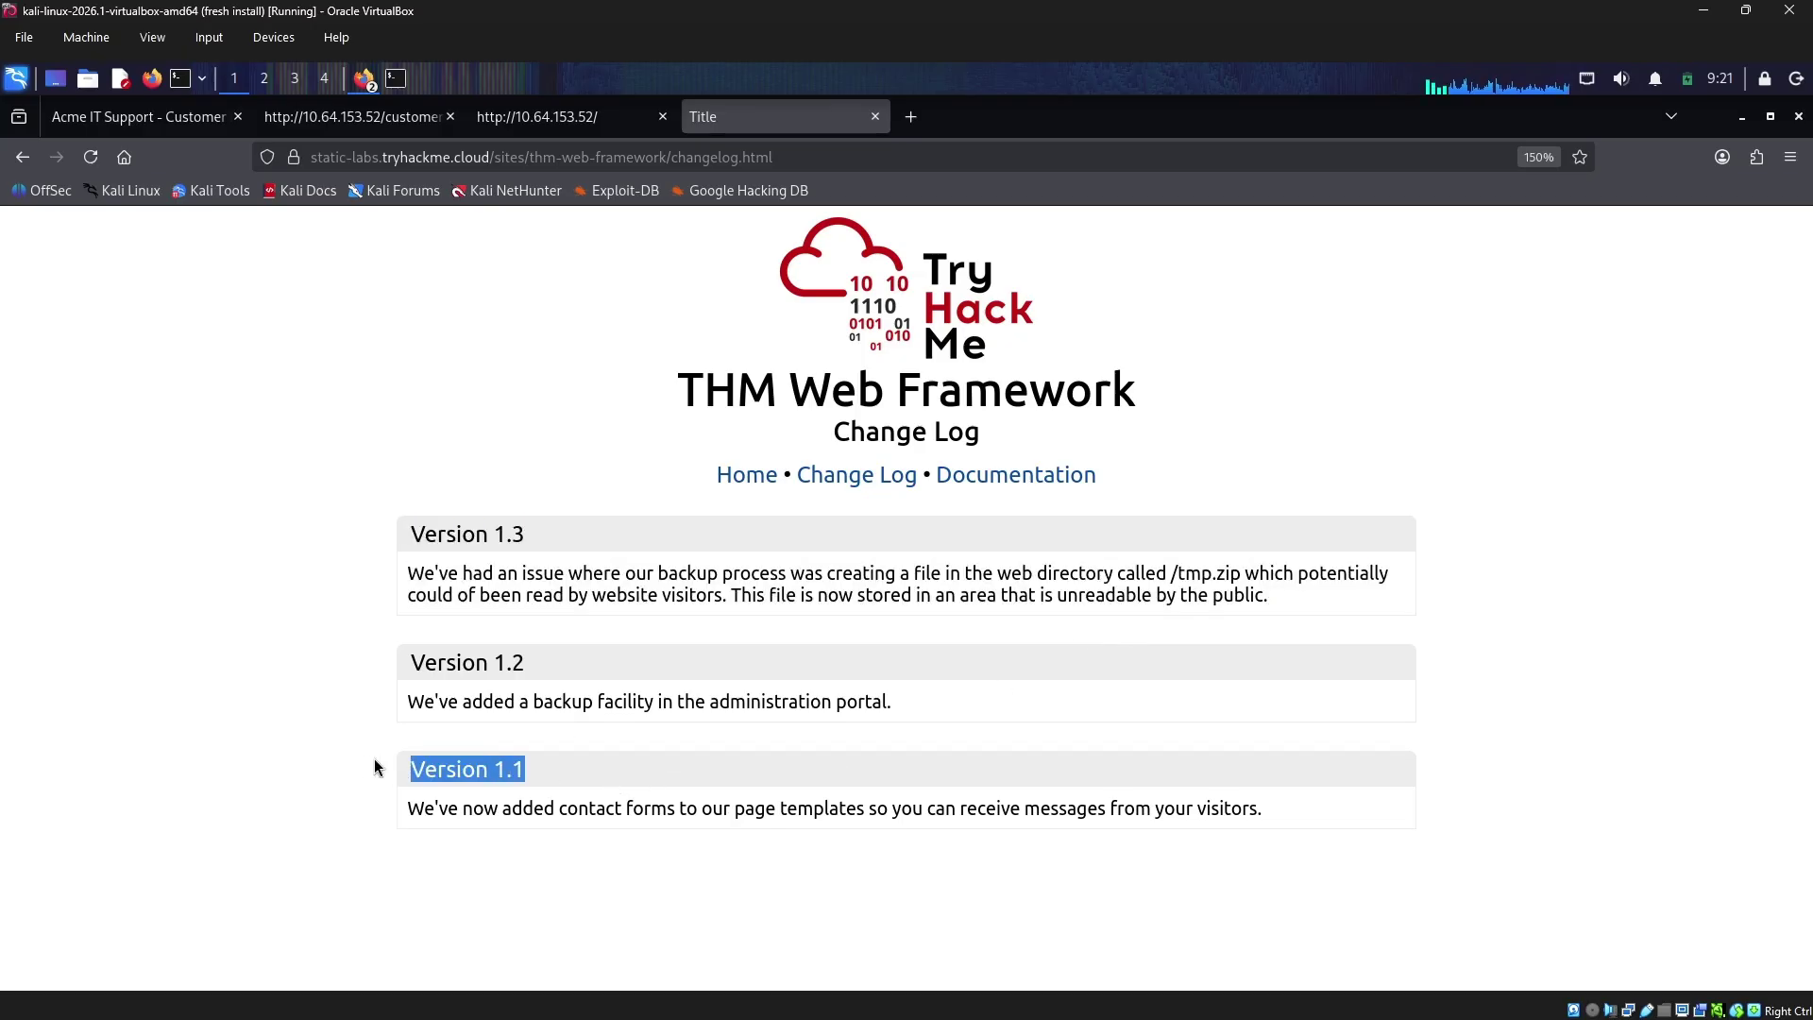
drag(630, 662, 376, 649)
drag(588, 526, 258, 516)
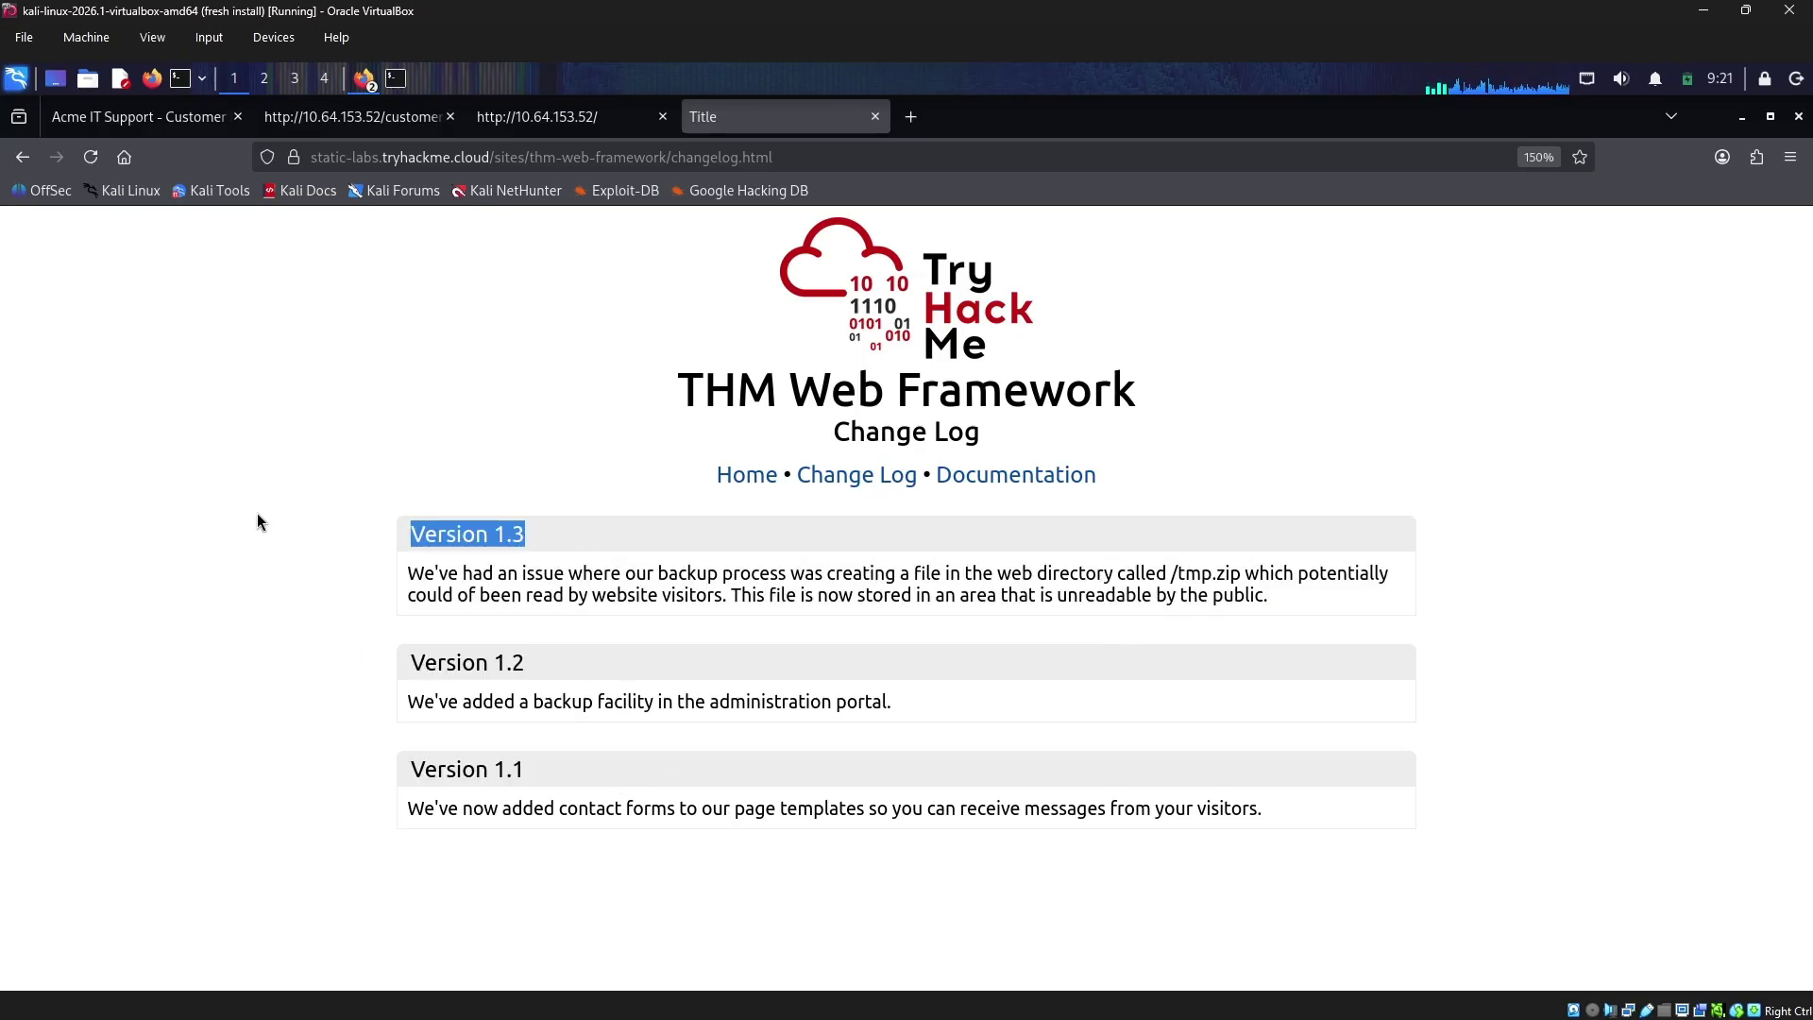
click(1307, 817)
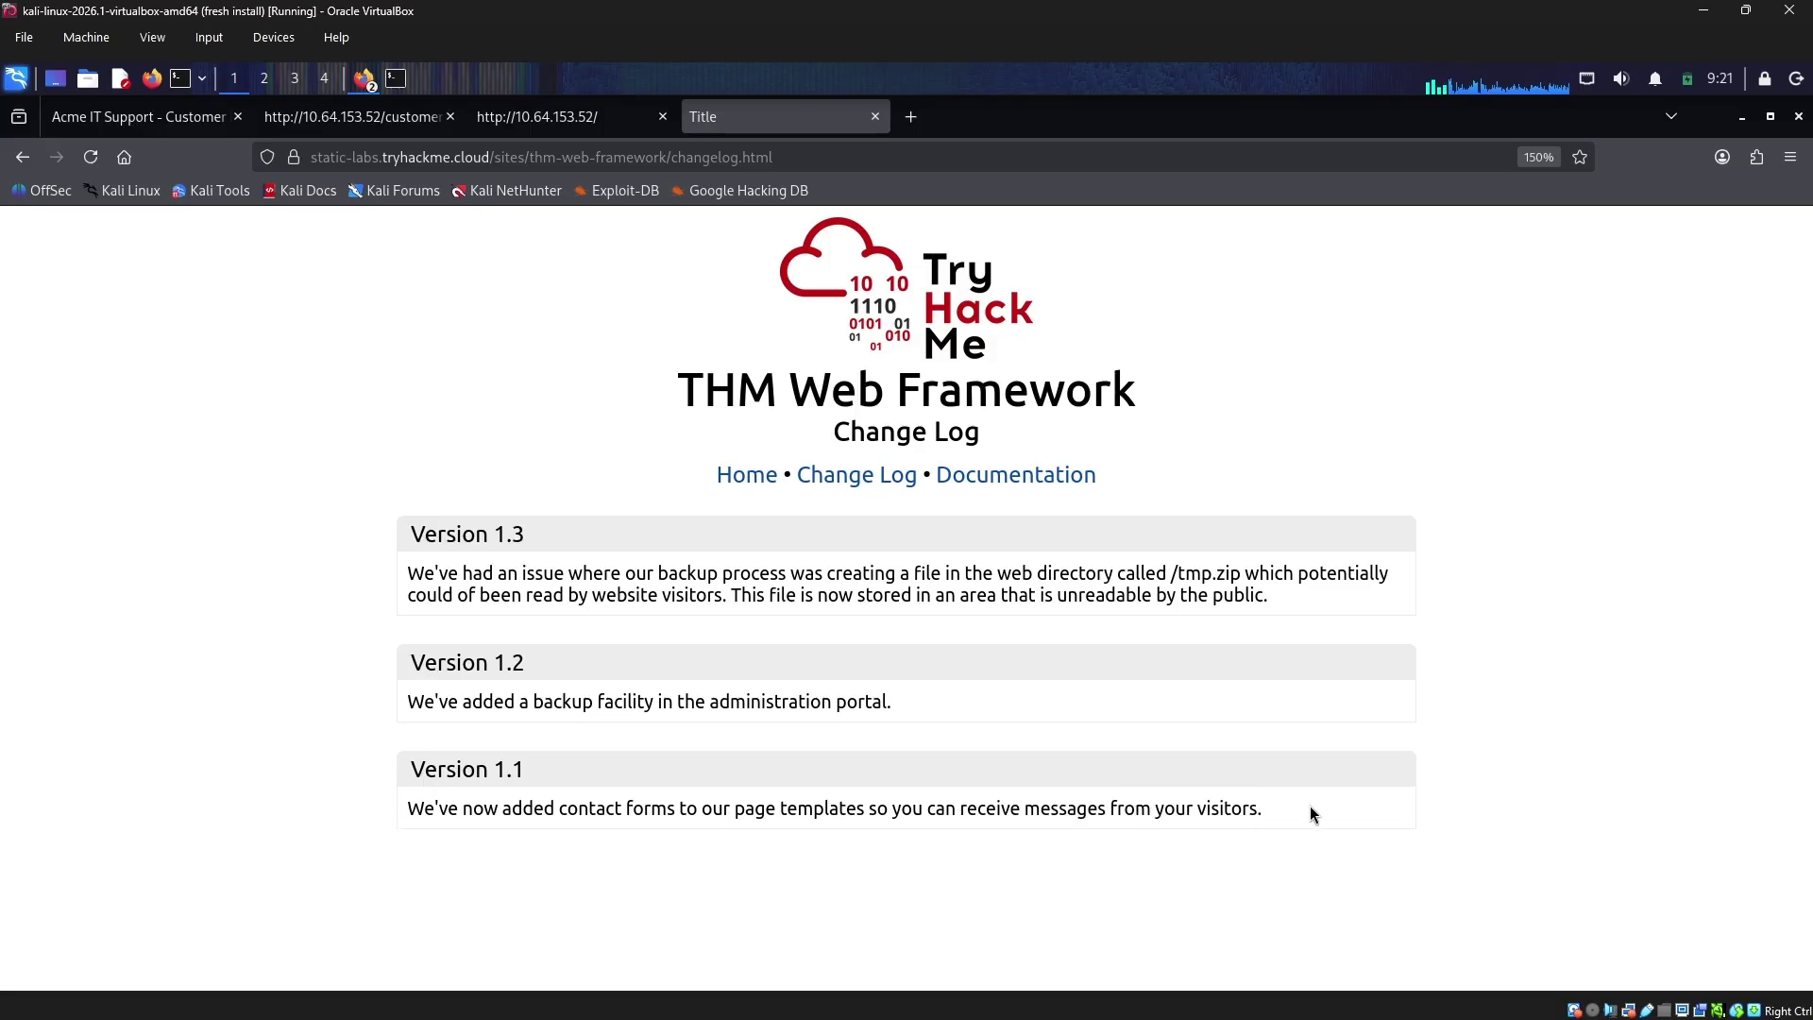
drag(533, 663, 831, 699)
triple_click(882, 699)
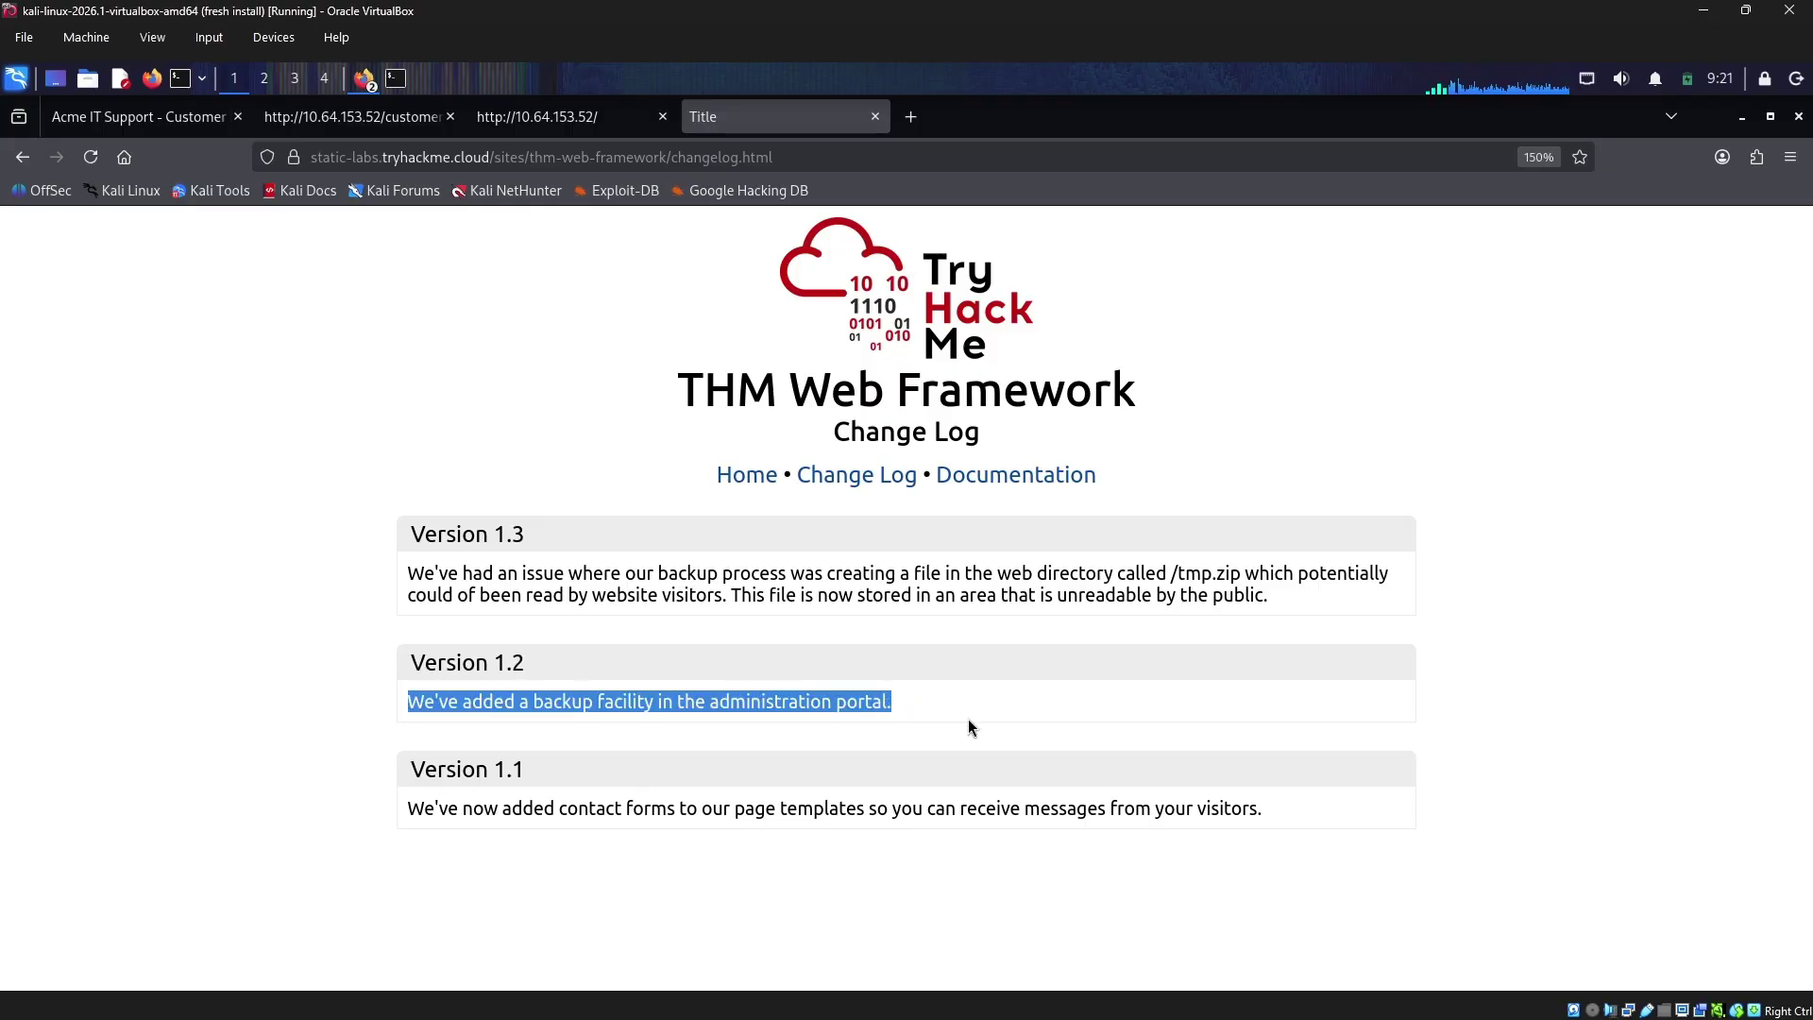
drag(1107, 756, 1057, 774)
drag(813, 814, 786, 790)
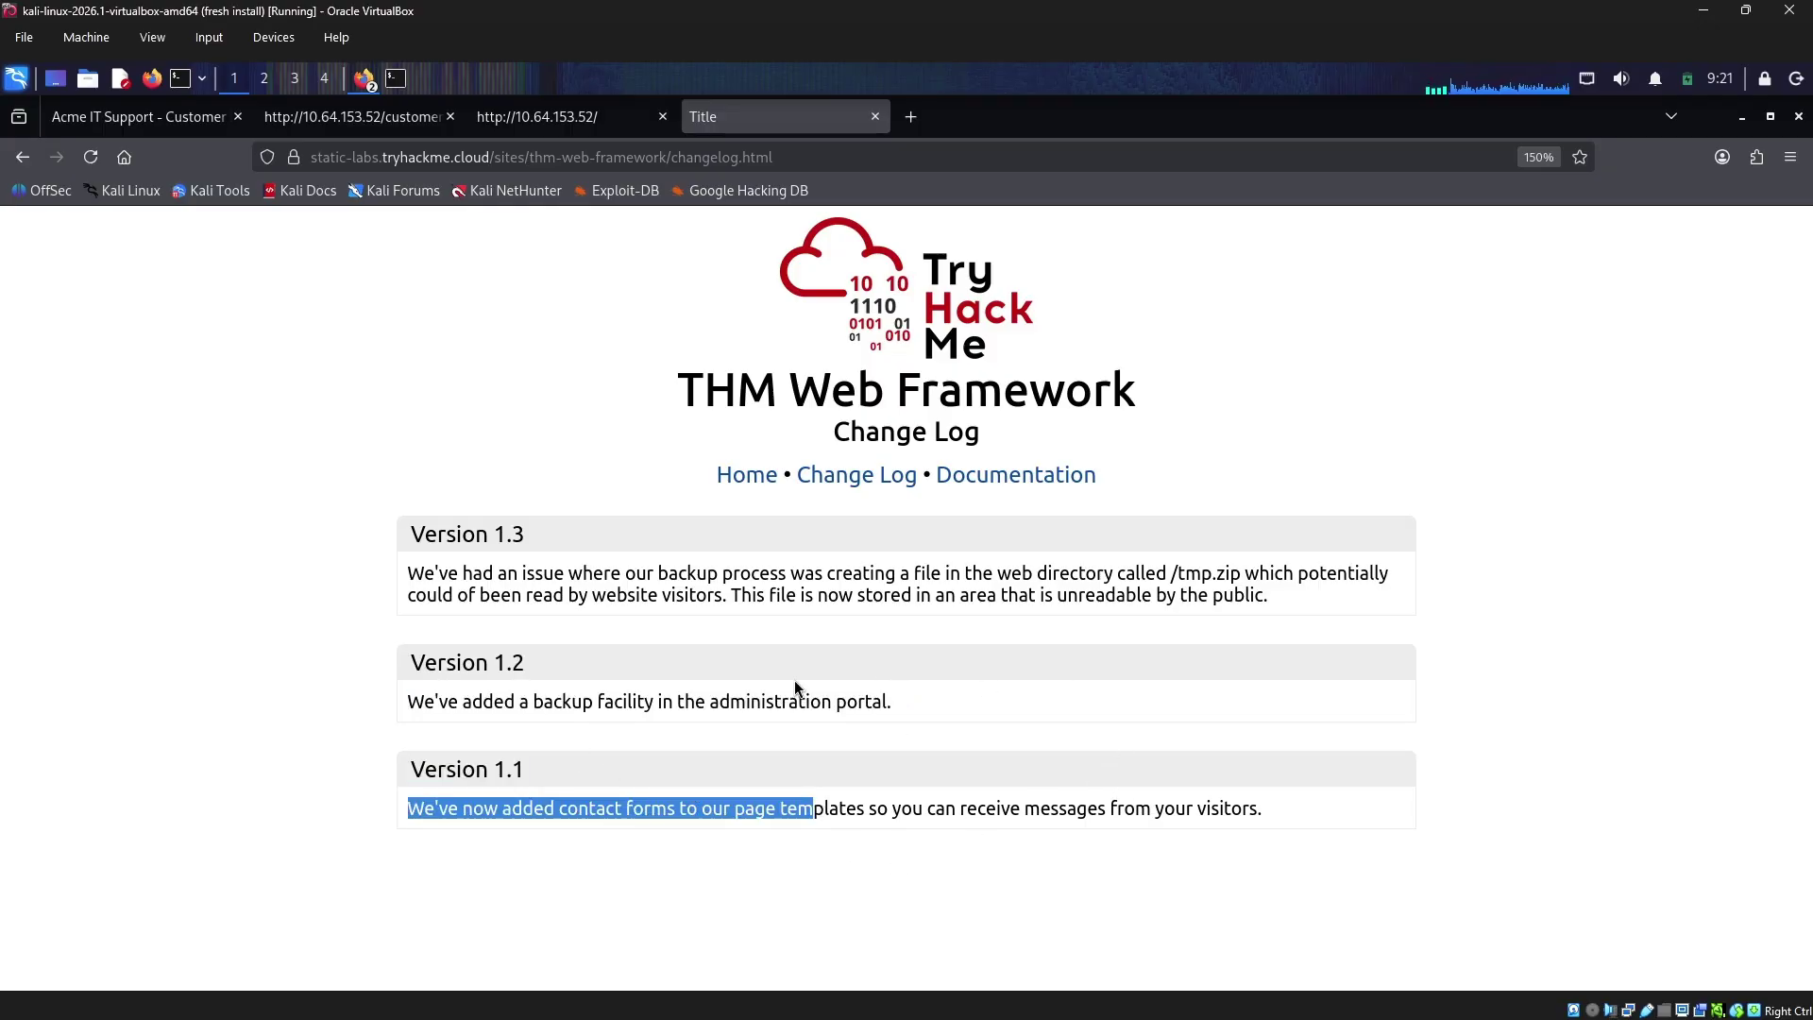
Examine the version 1.3 change log entry about the backup file /tmp.zip and where it is stored
click(412, 581)
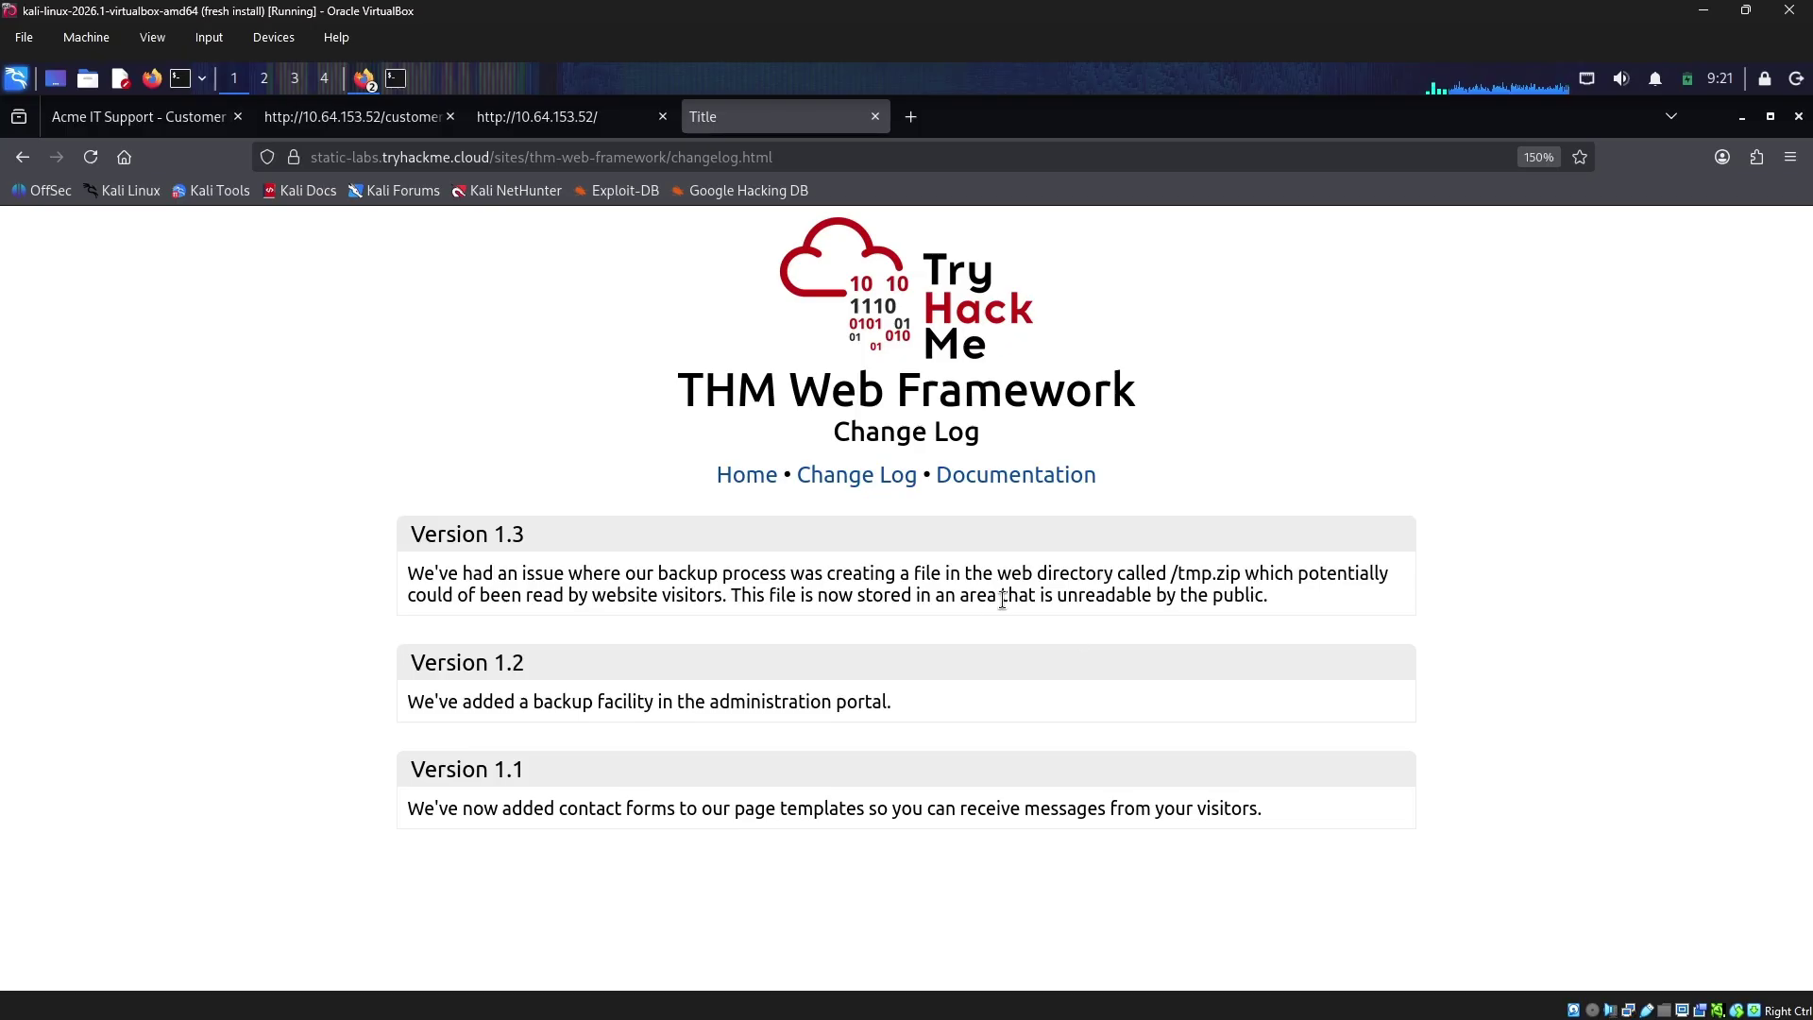
drag(1172, 573, 1236, 573)
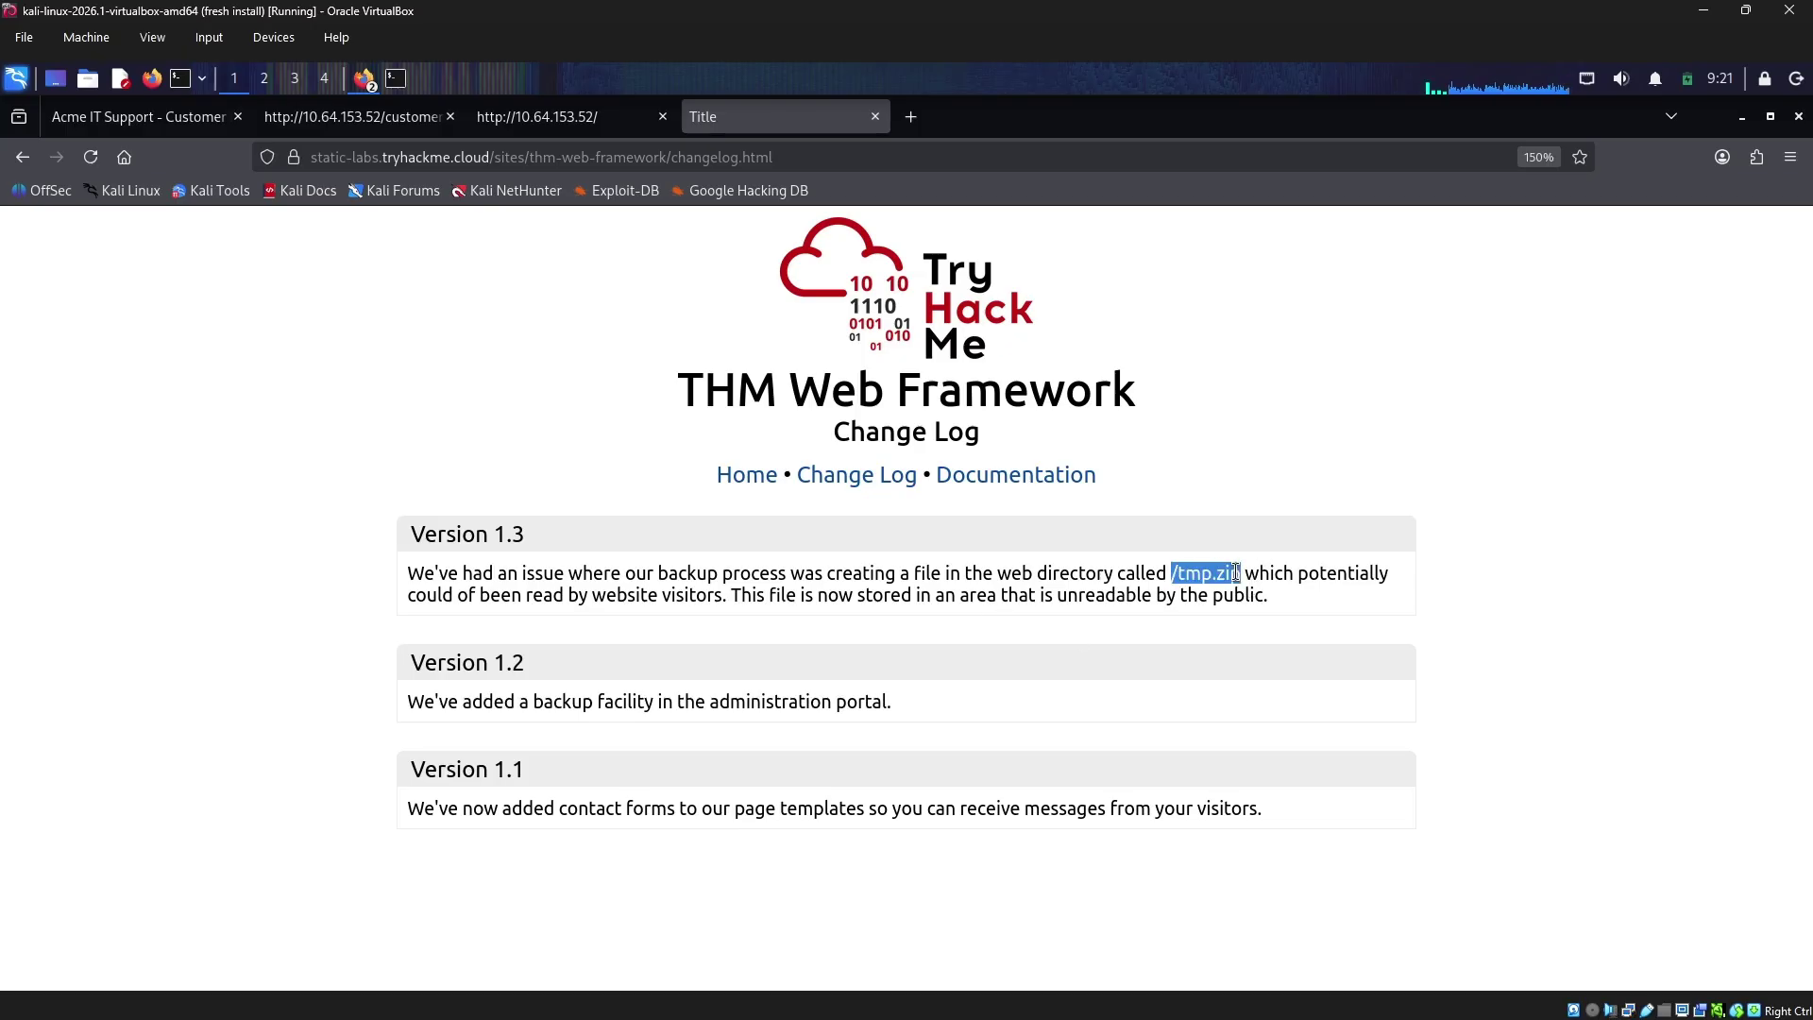
drag(919, 573, 1241, 573)
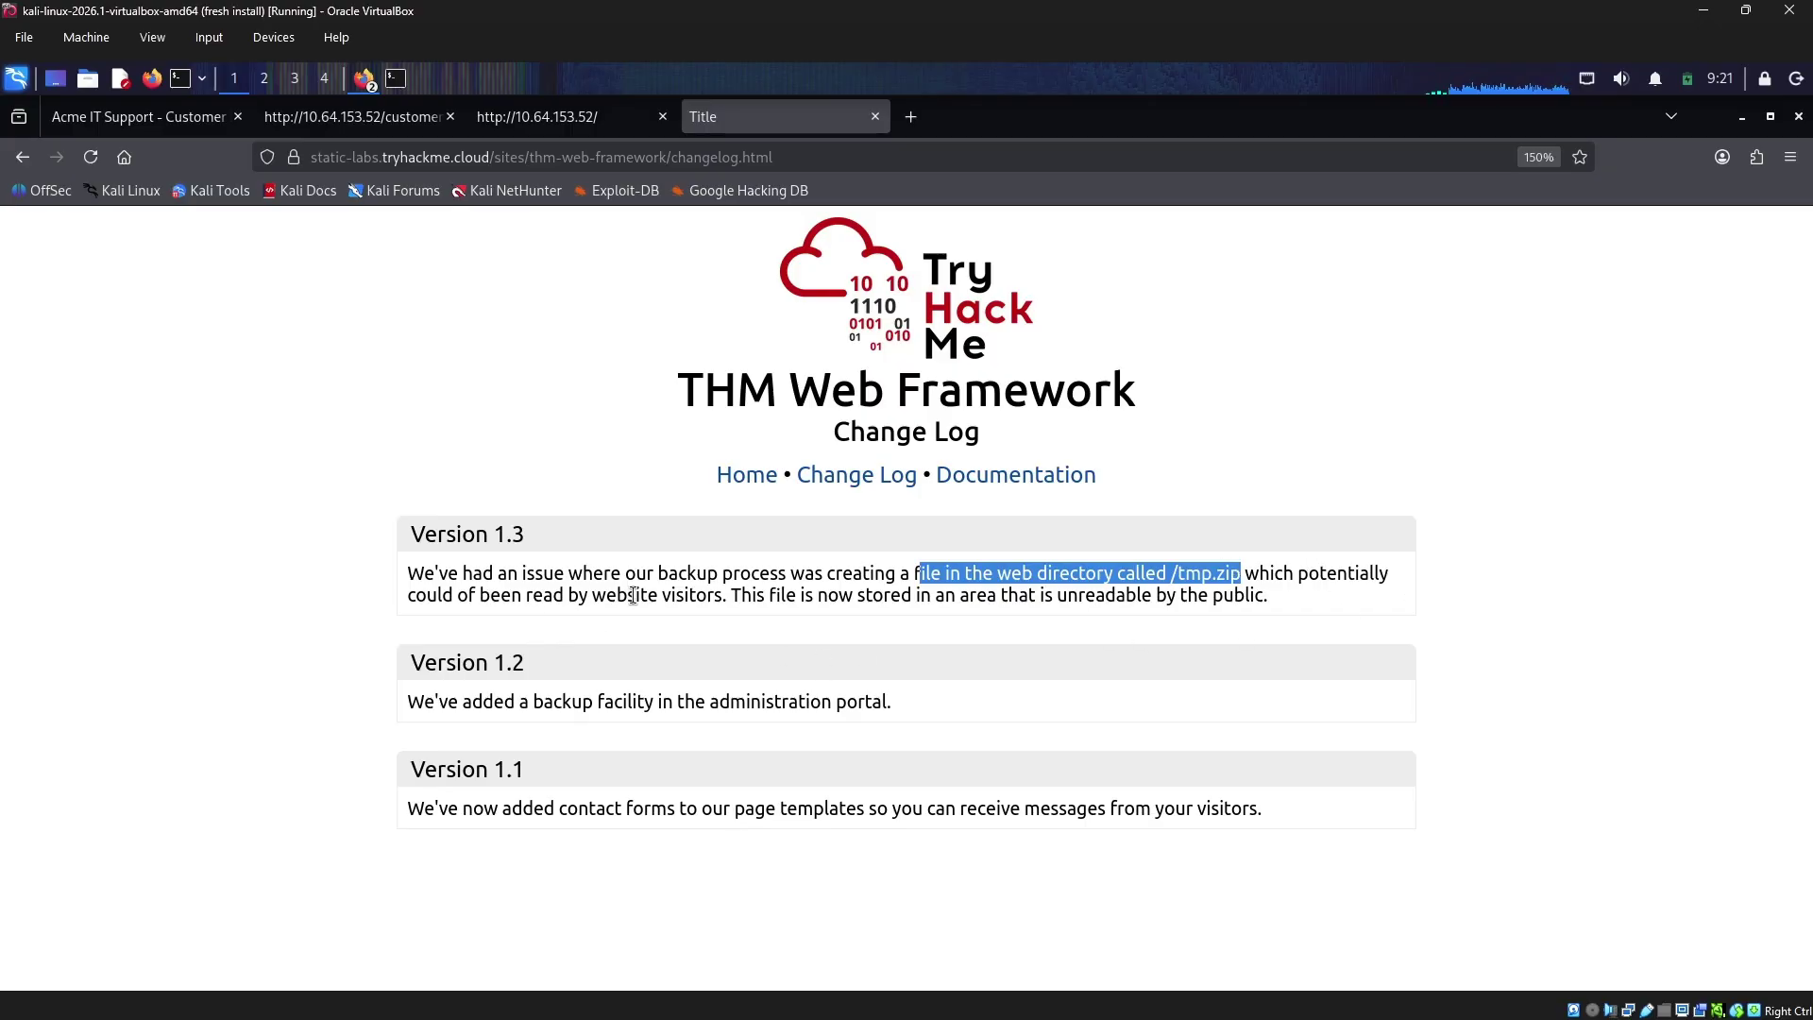
drag(742, 596, 1296, 602)
click(1292, 607)
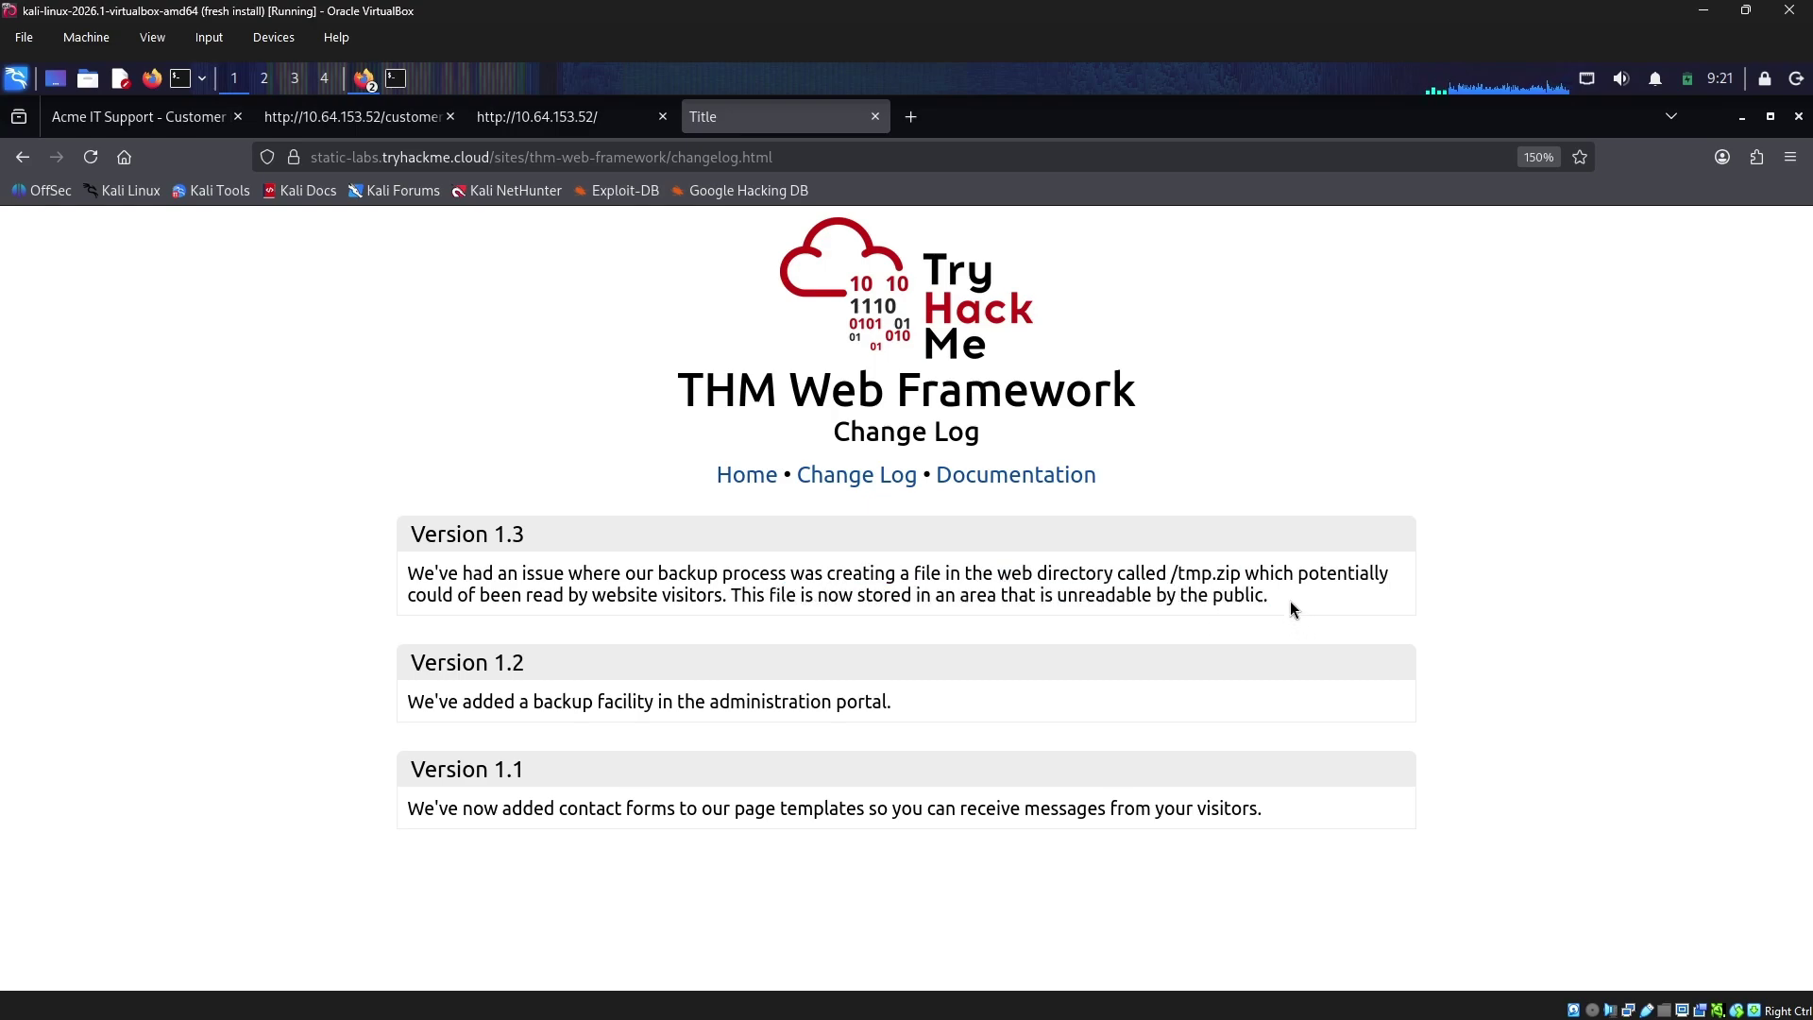
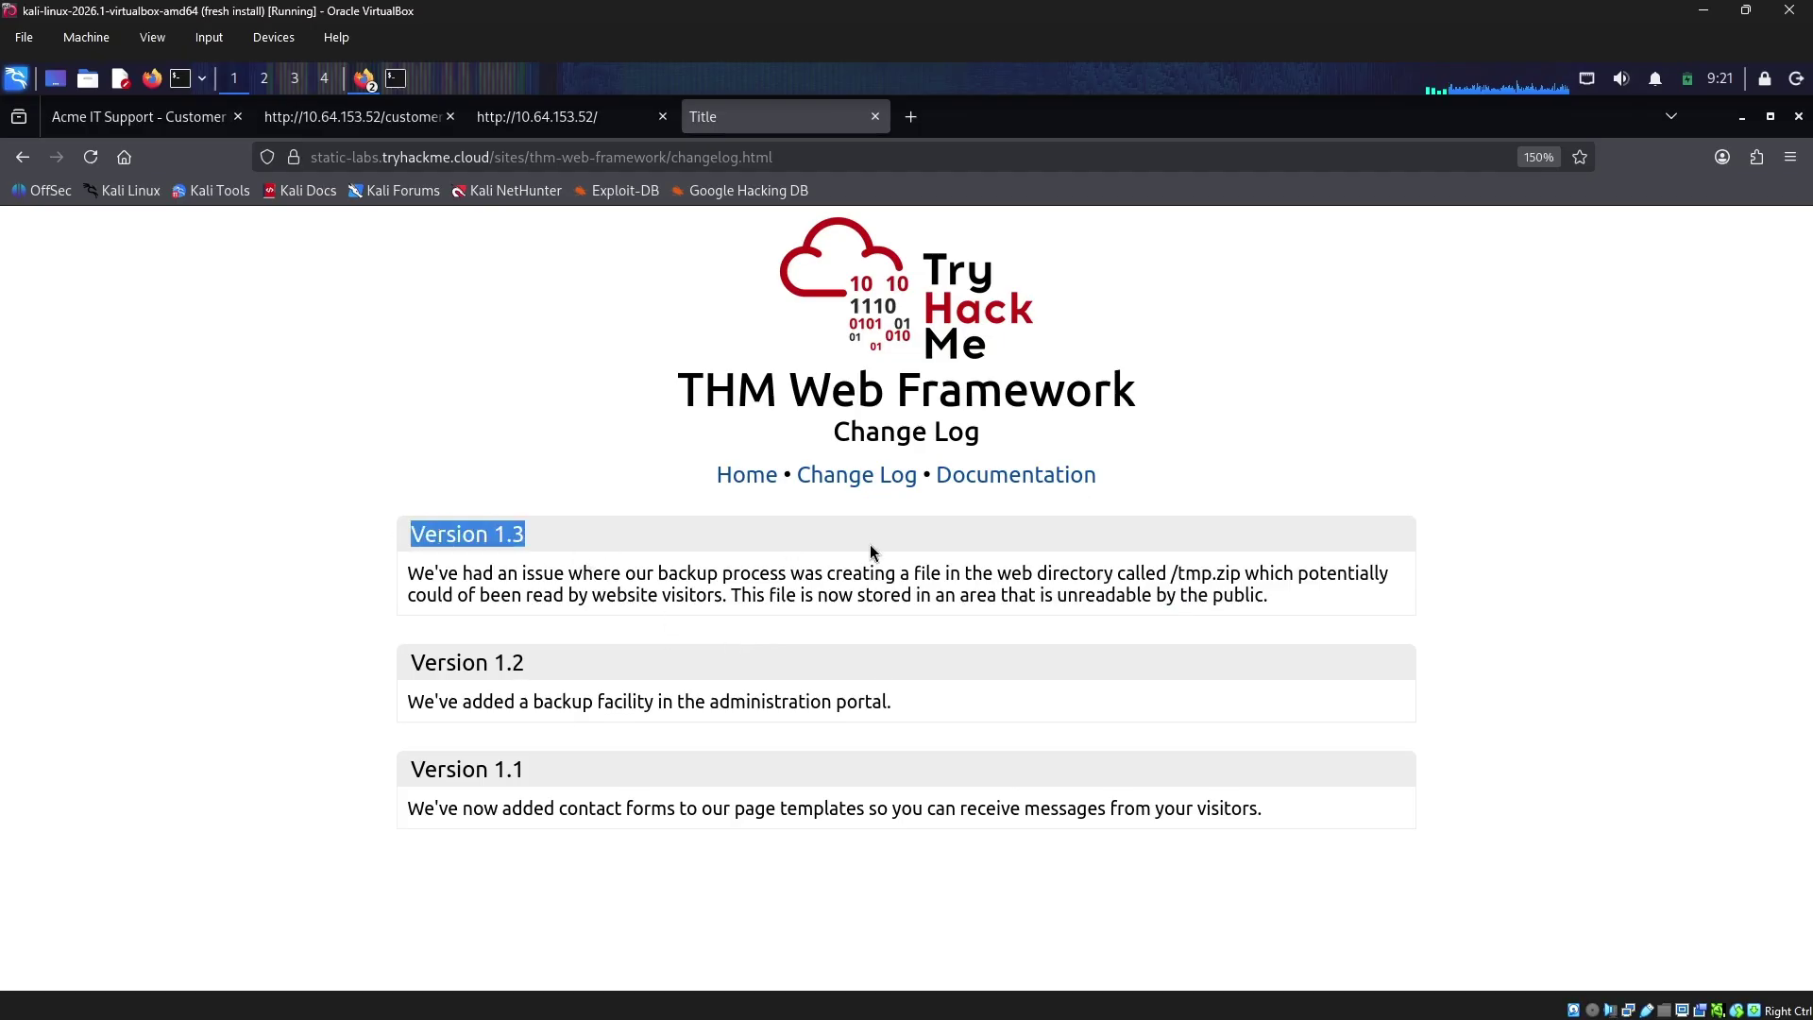
Open the THM Web Framework's Documentation and read about the administration portal, the login path and the default credentials
click(996, 484)
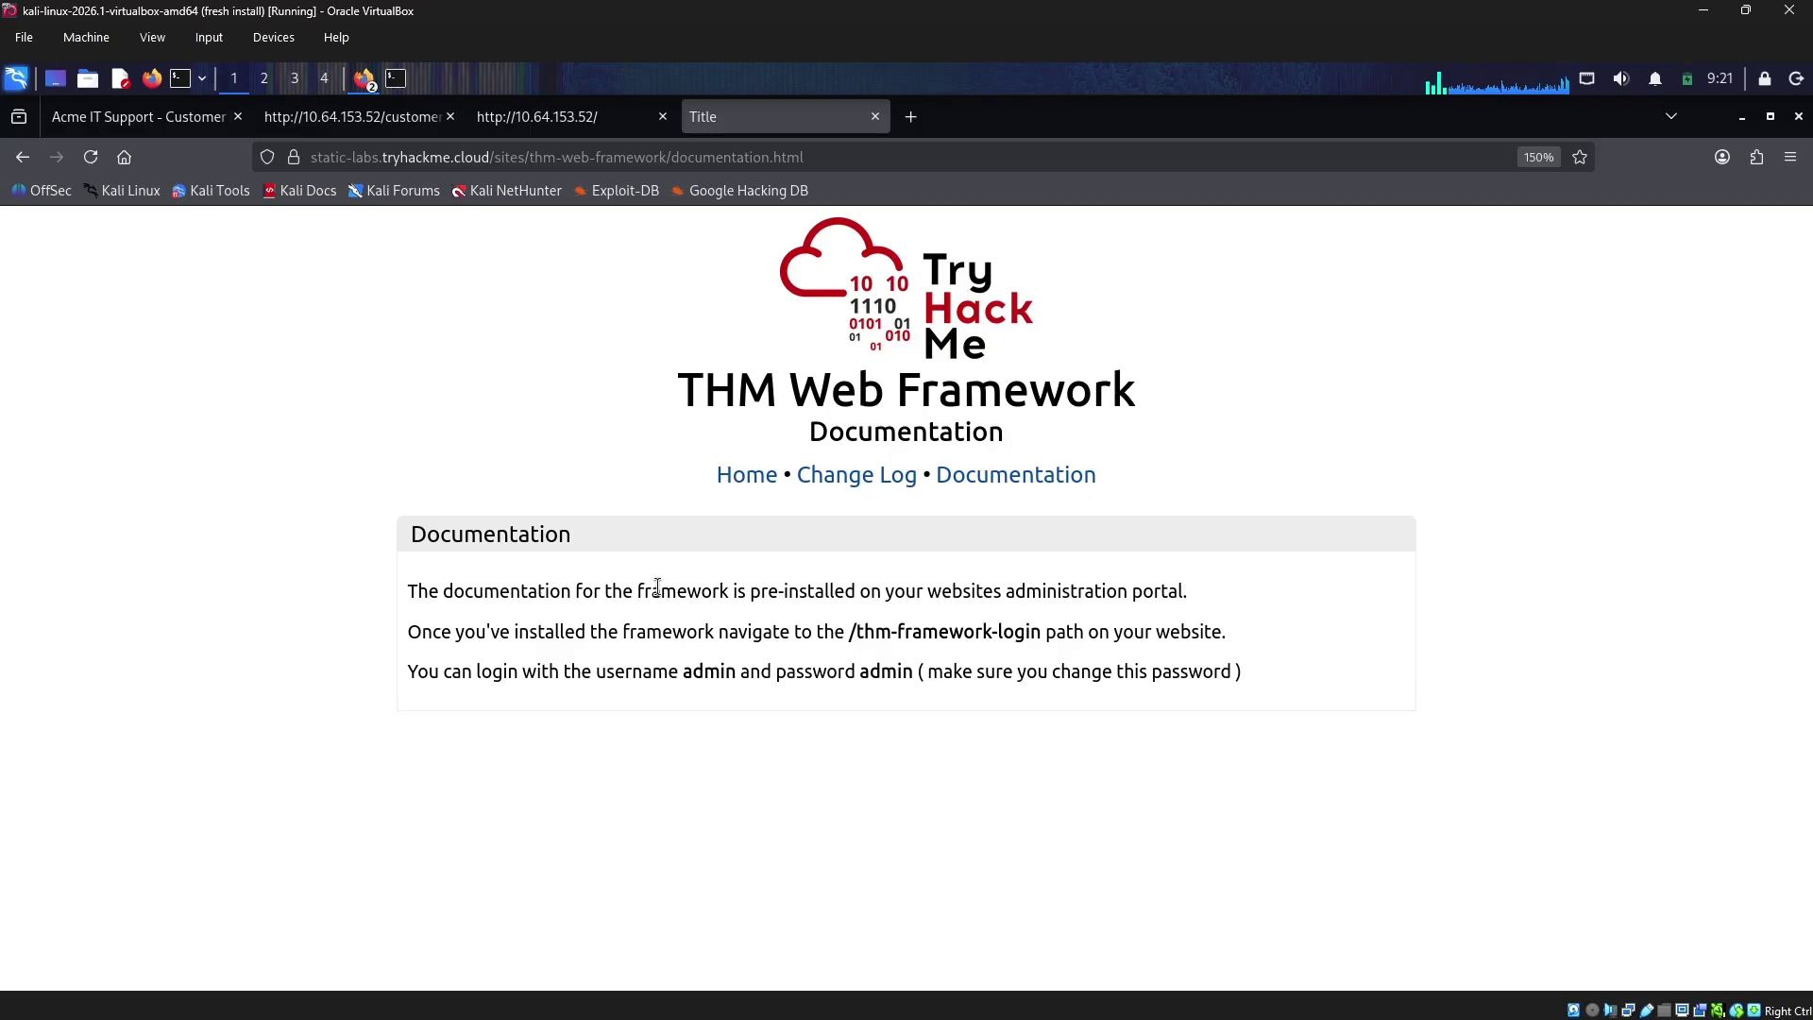
drag(416, 590, 1239, 607)
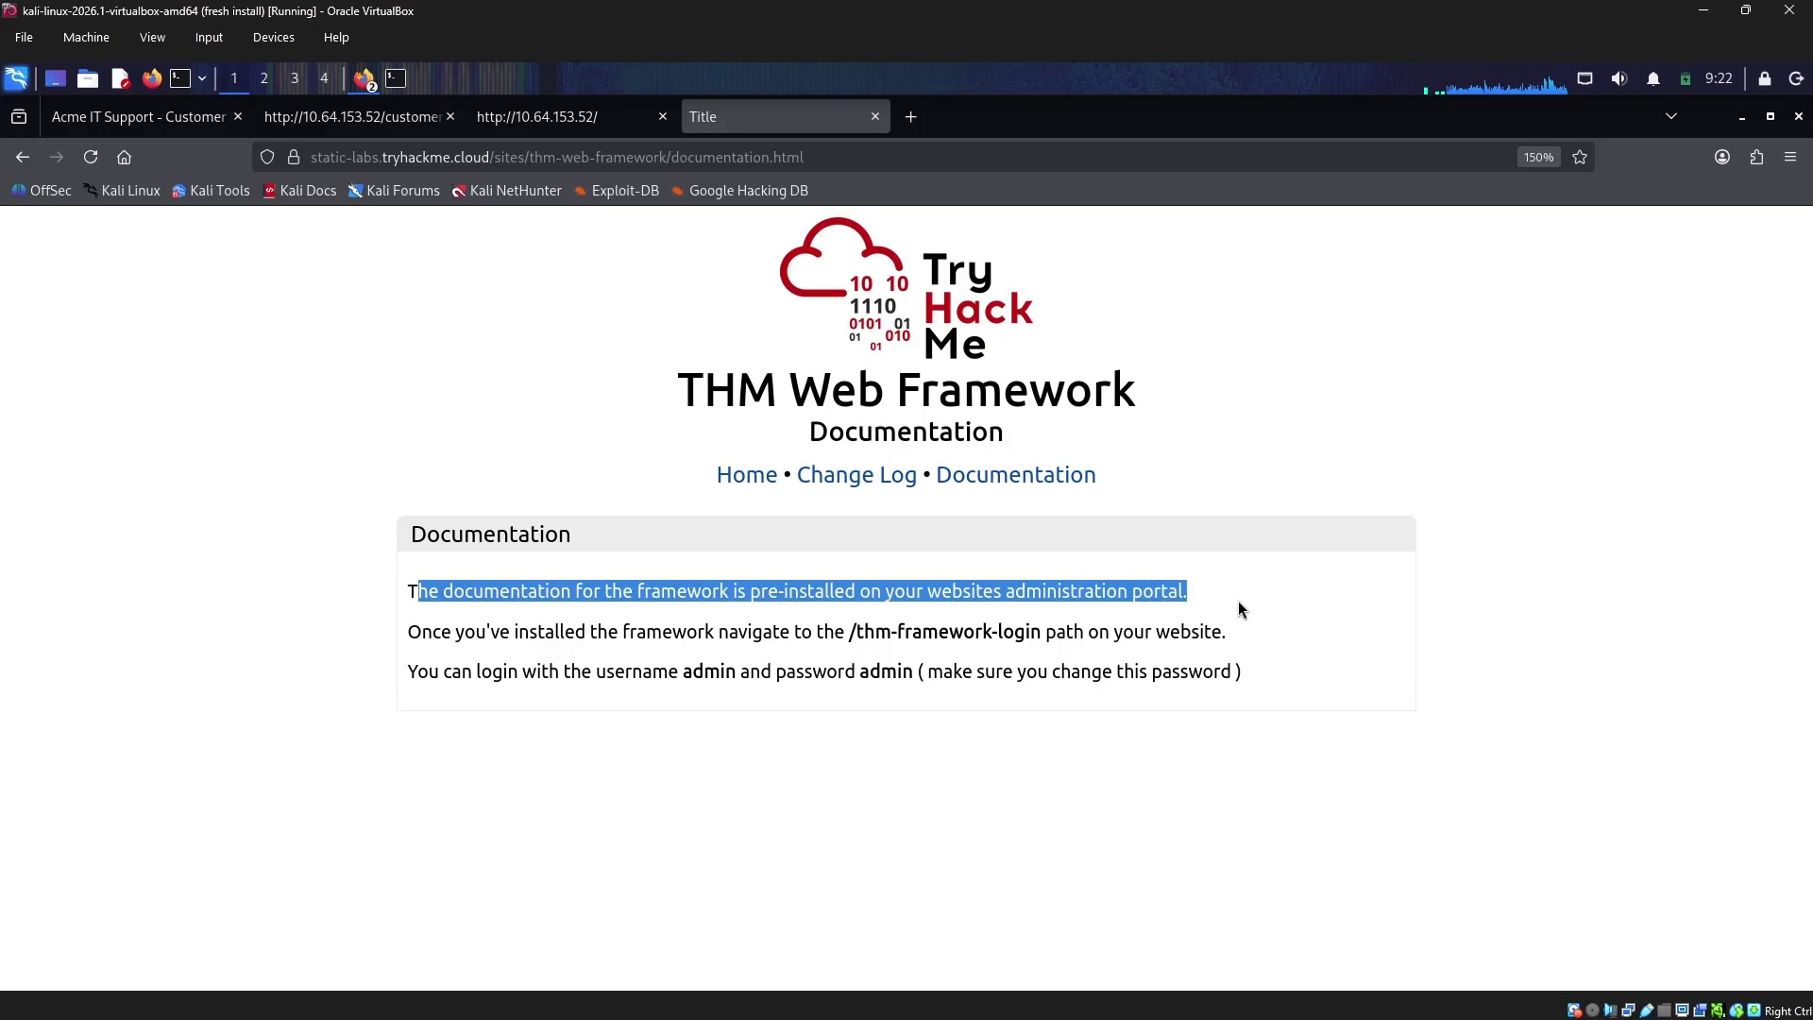
drag(470, 652, 1035, 629)
click(859, 640)
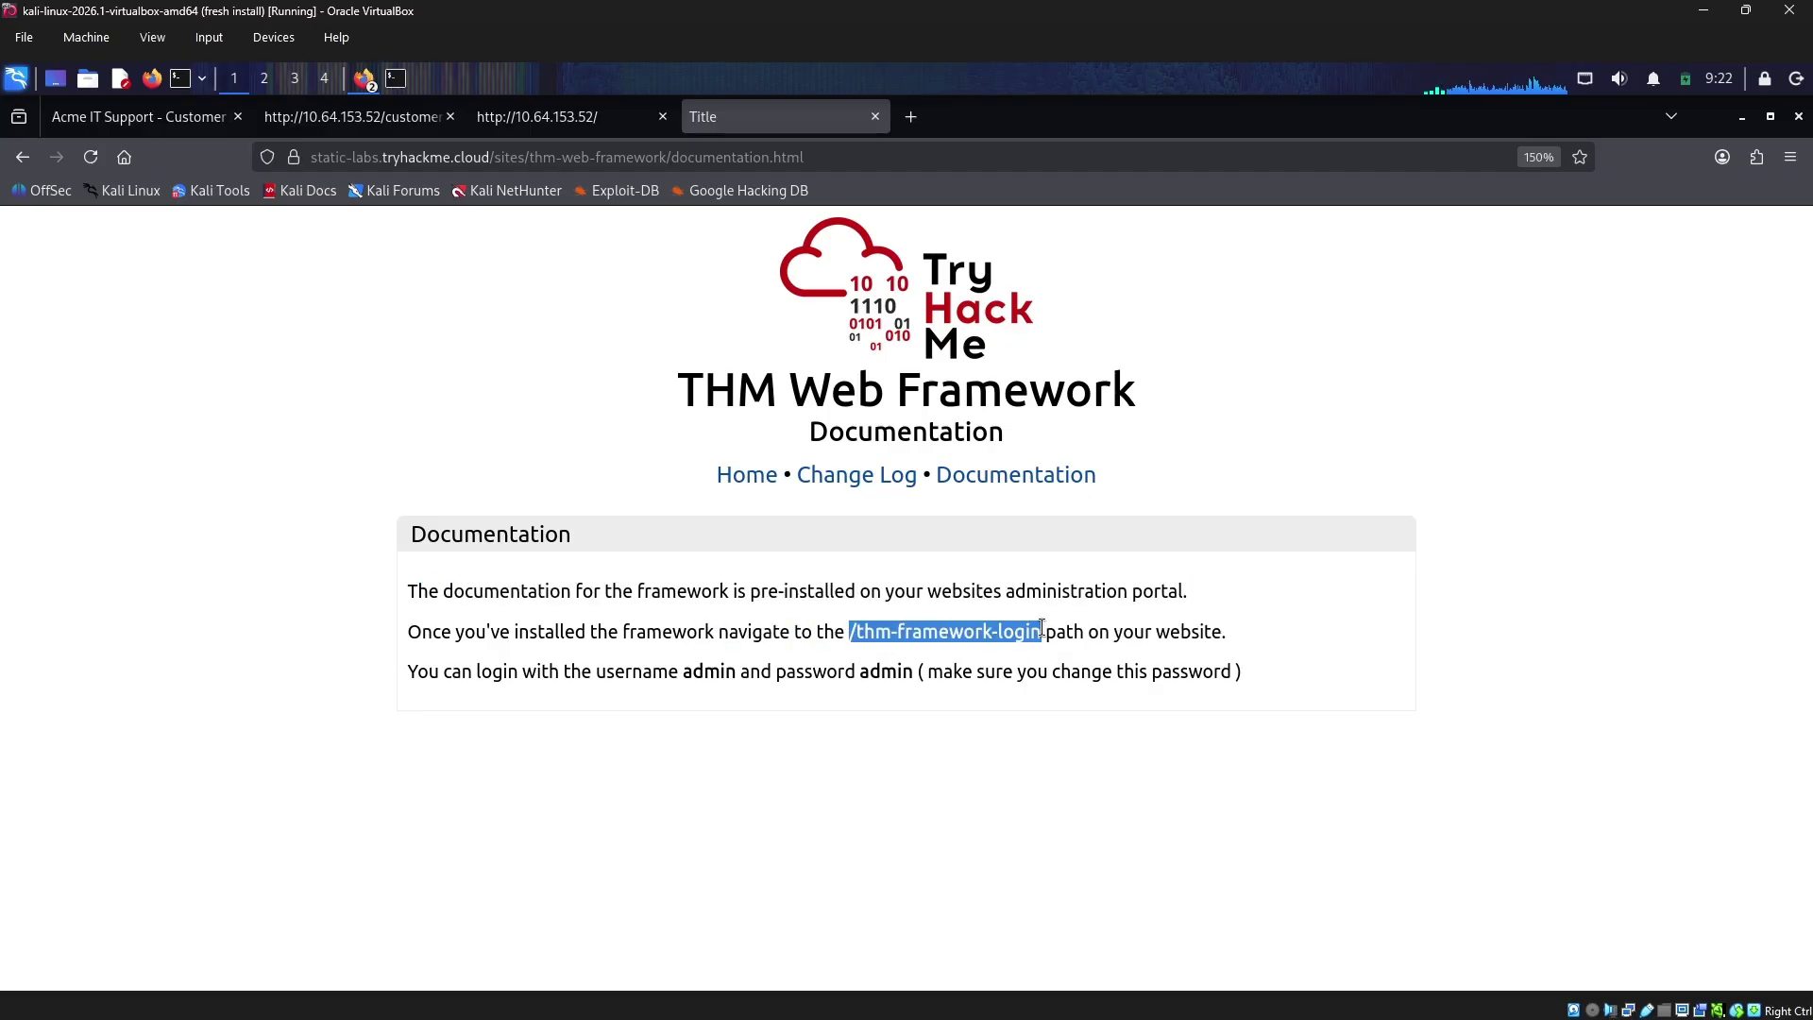
drag(348, 675, 1282, 676)
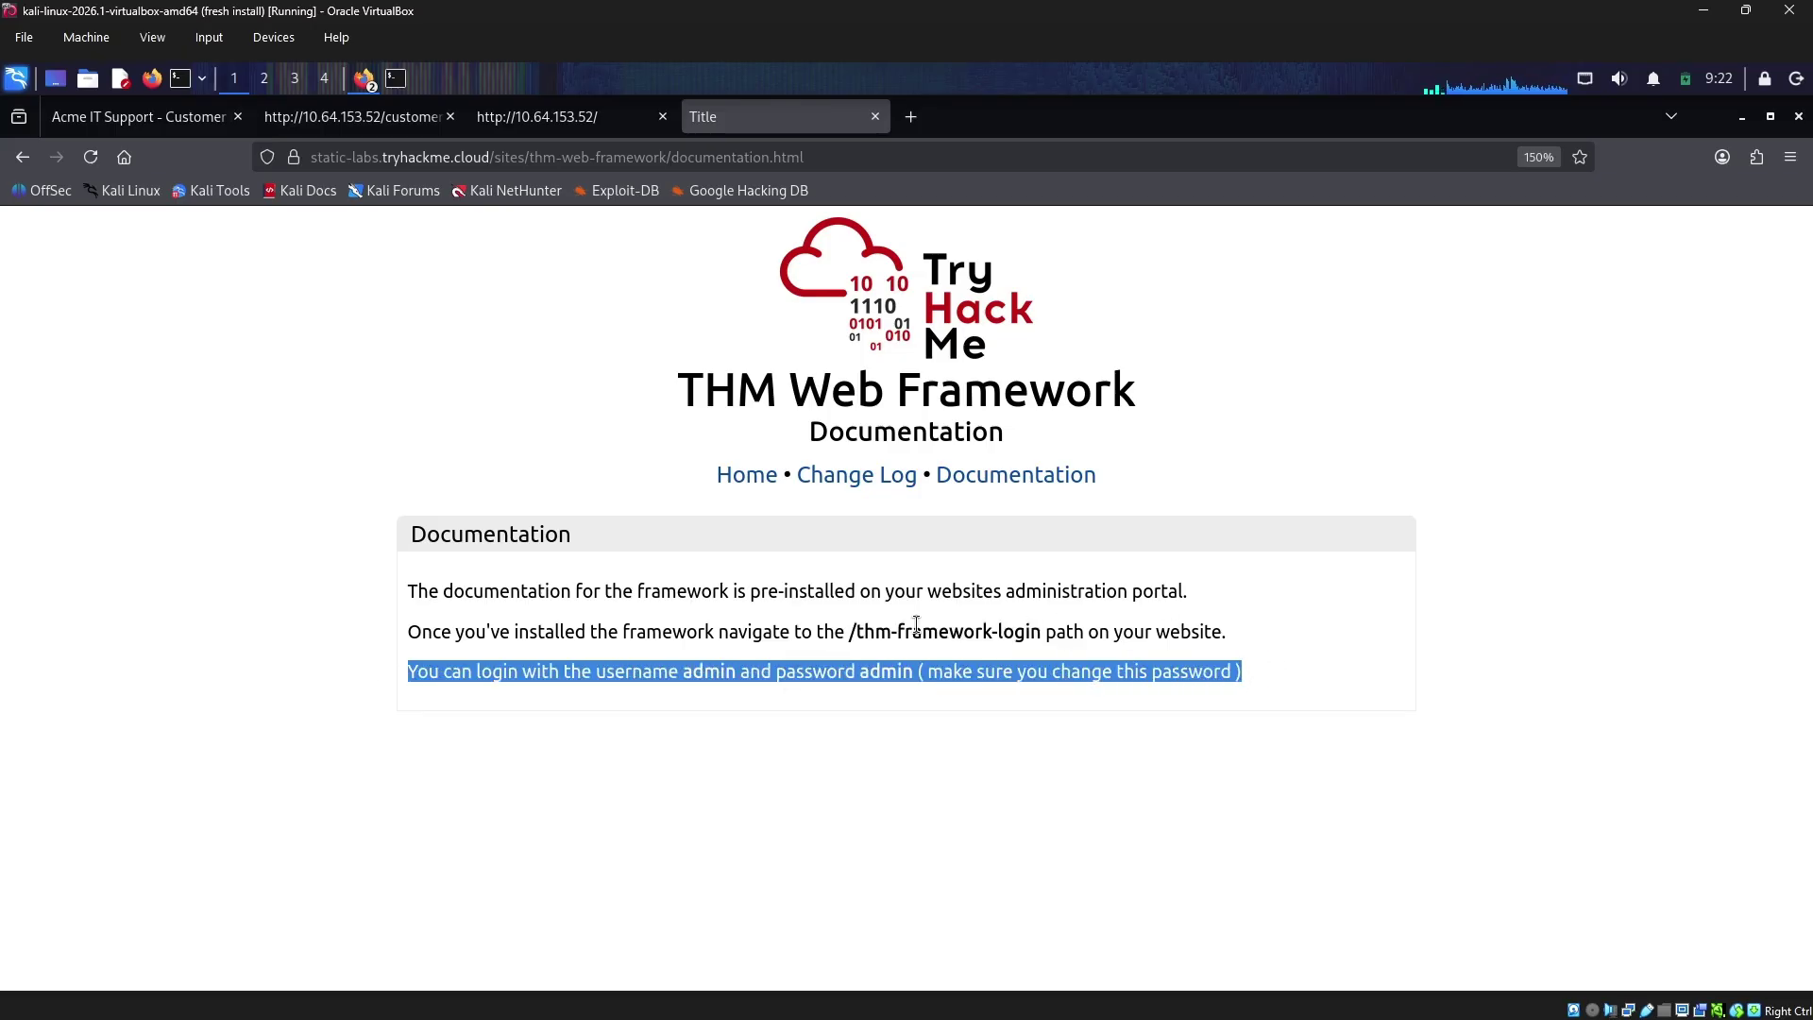
Copy the /thm-framework-login path from the documentation and open it on the Acme IT Support site
drag(848, 630, 1039, 633)
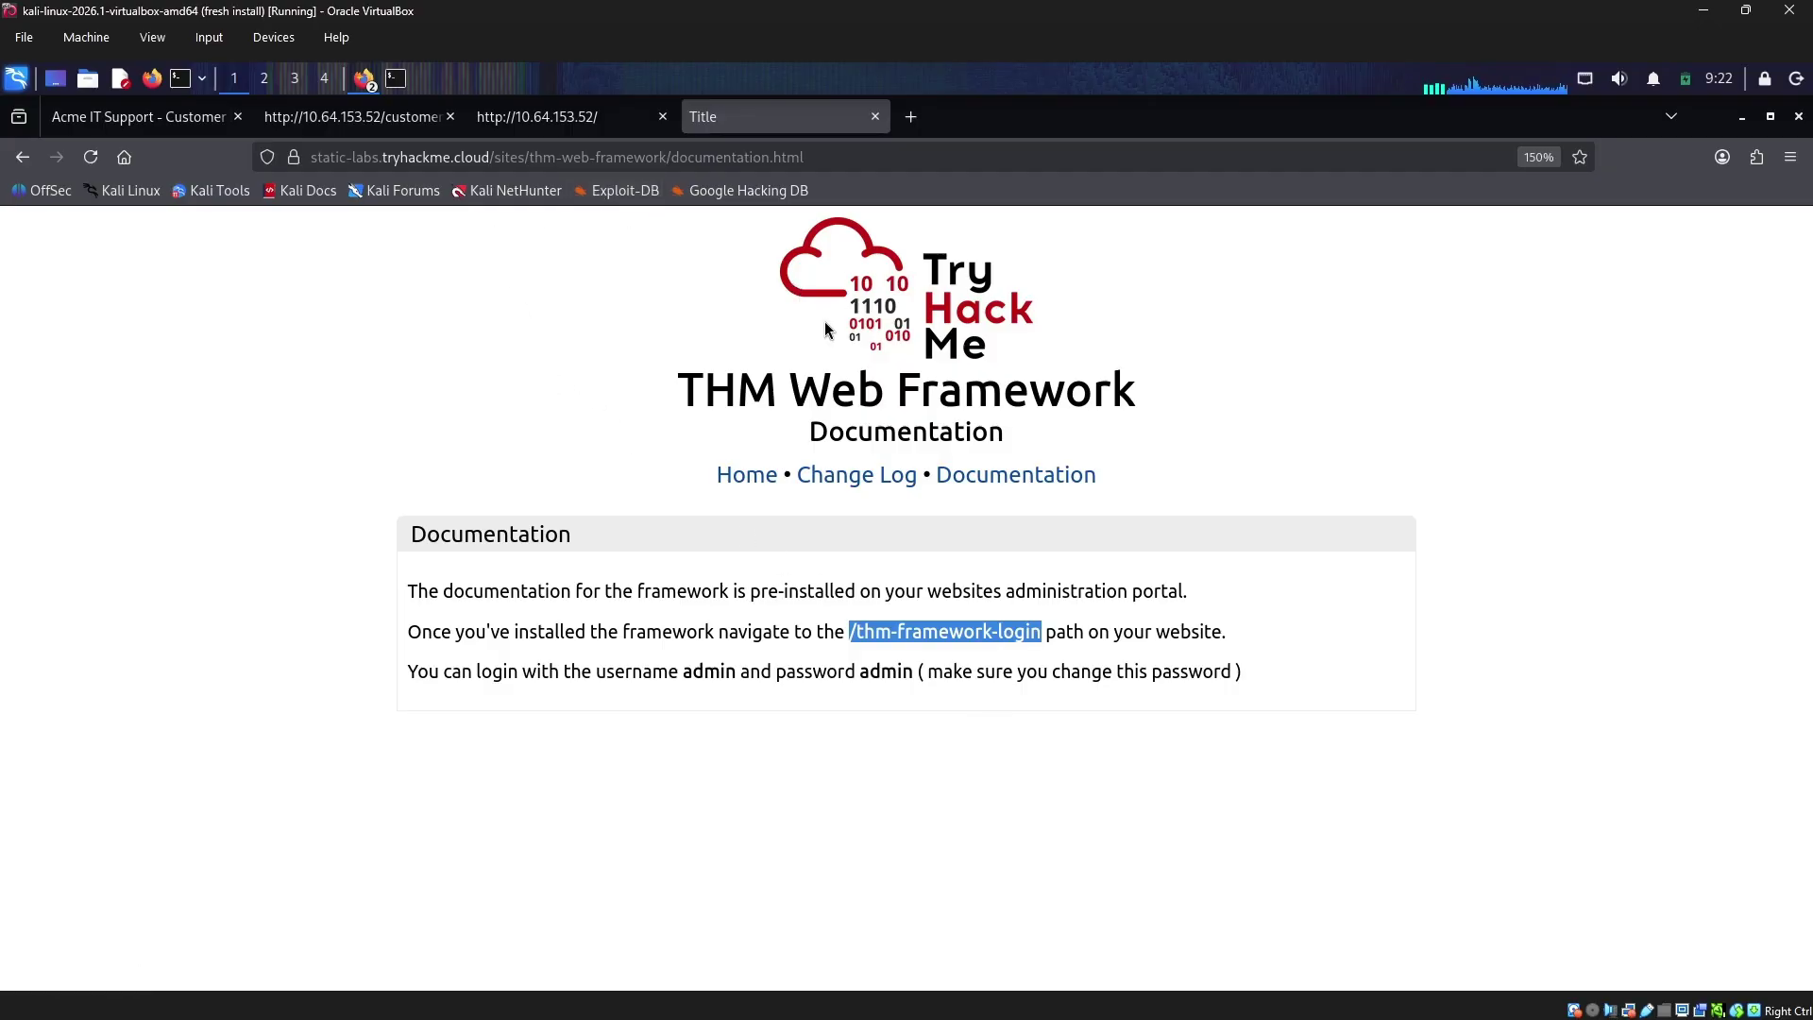
click(625, 116)
click(356, 116)
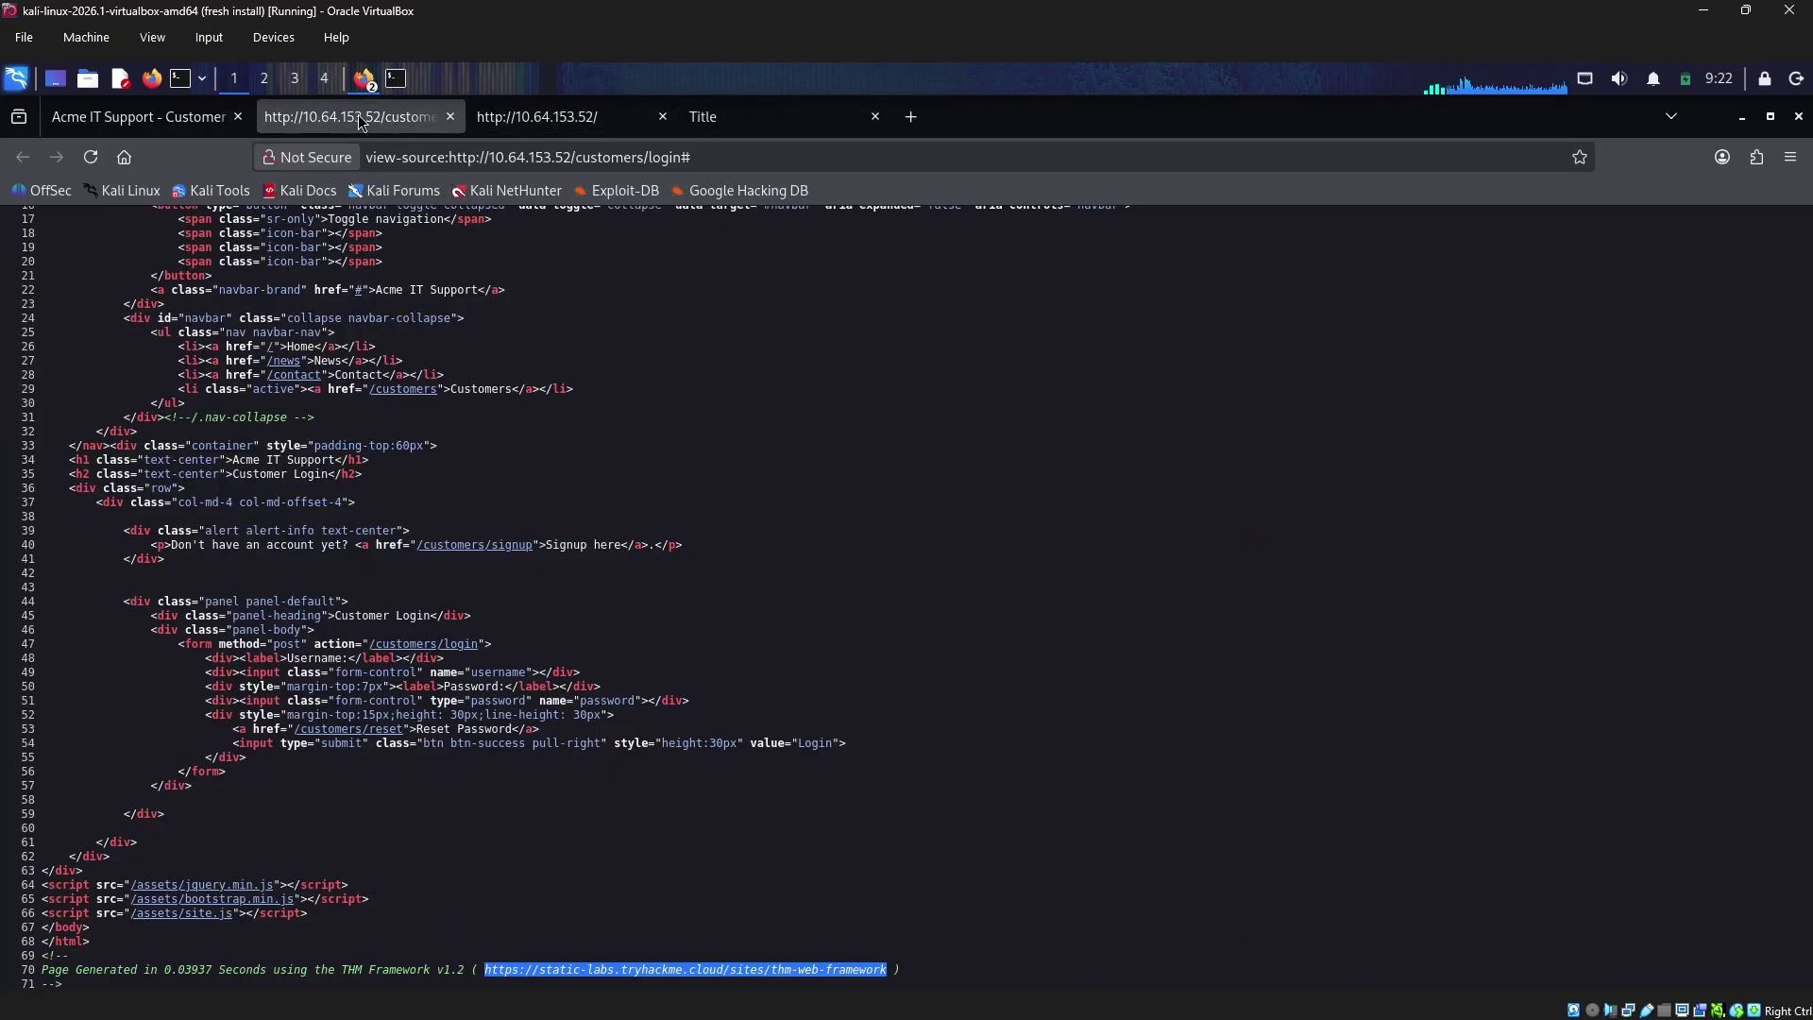
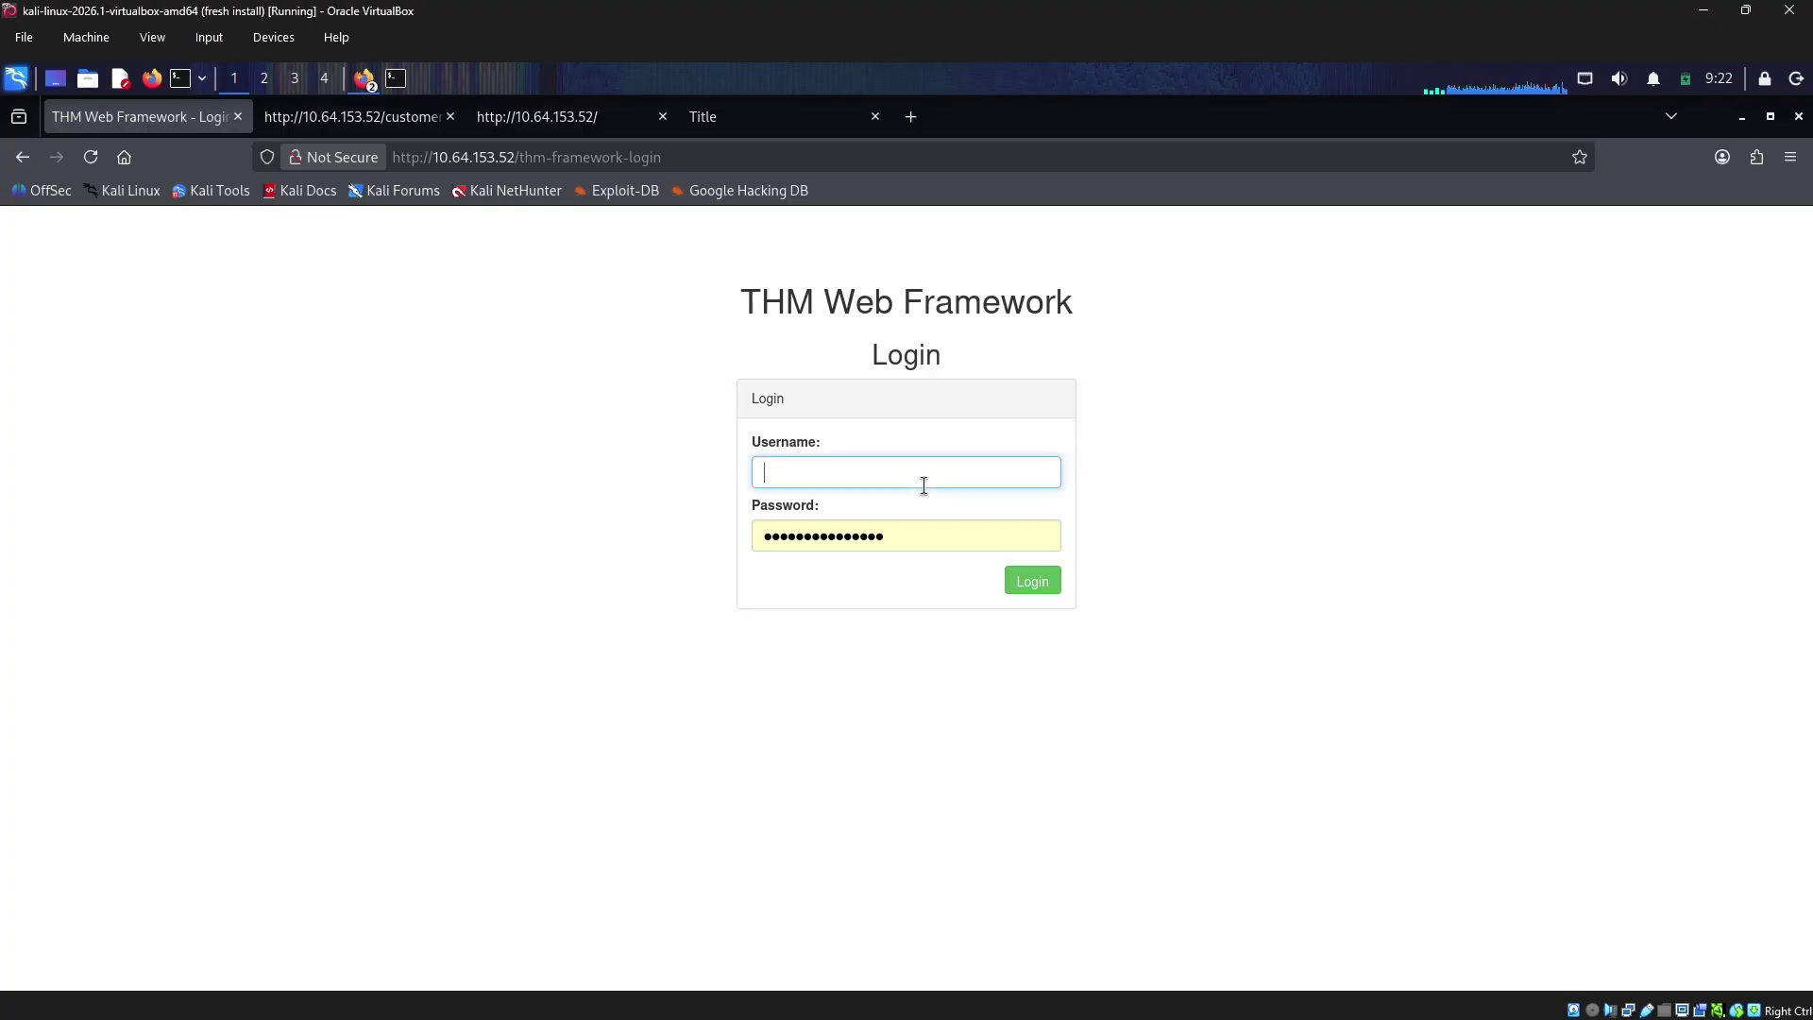
Check the default credentials in the documentation, log in to the THM Web Framework with that username and password, and highlight the flag
click(737, 116)
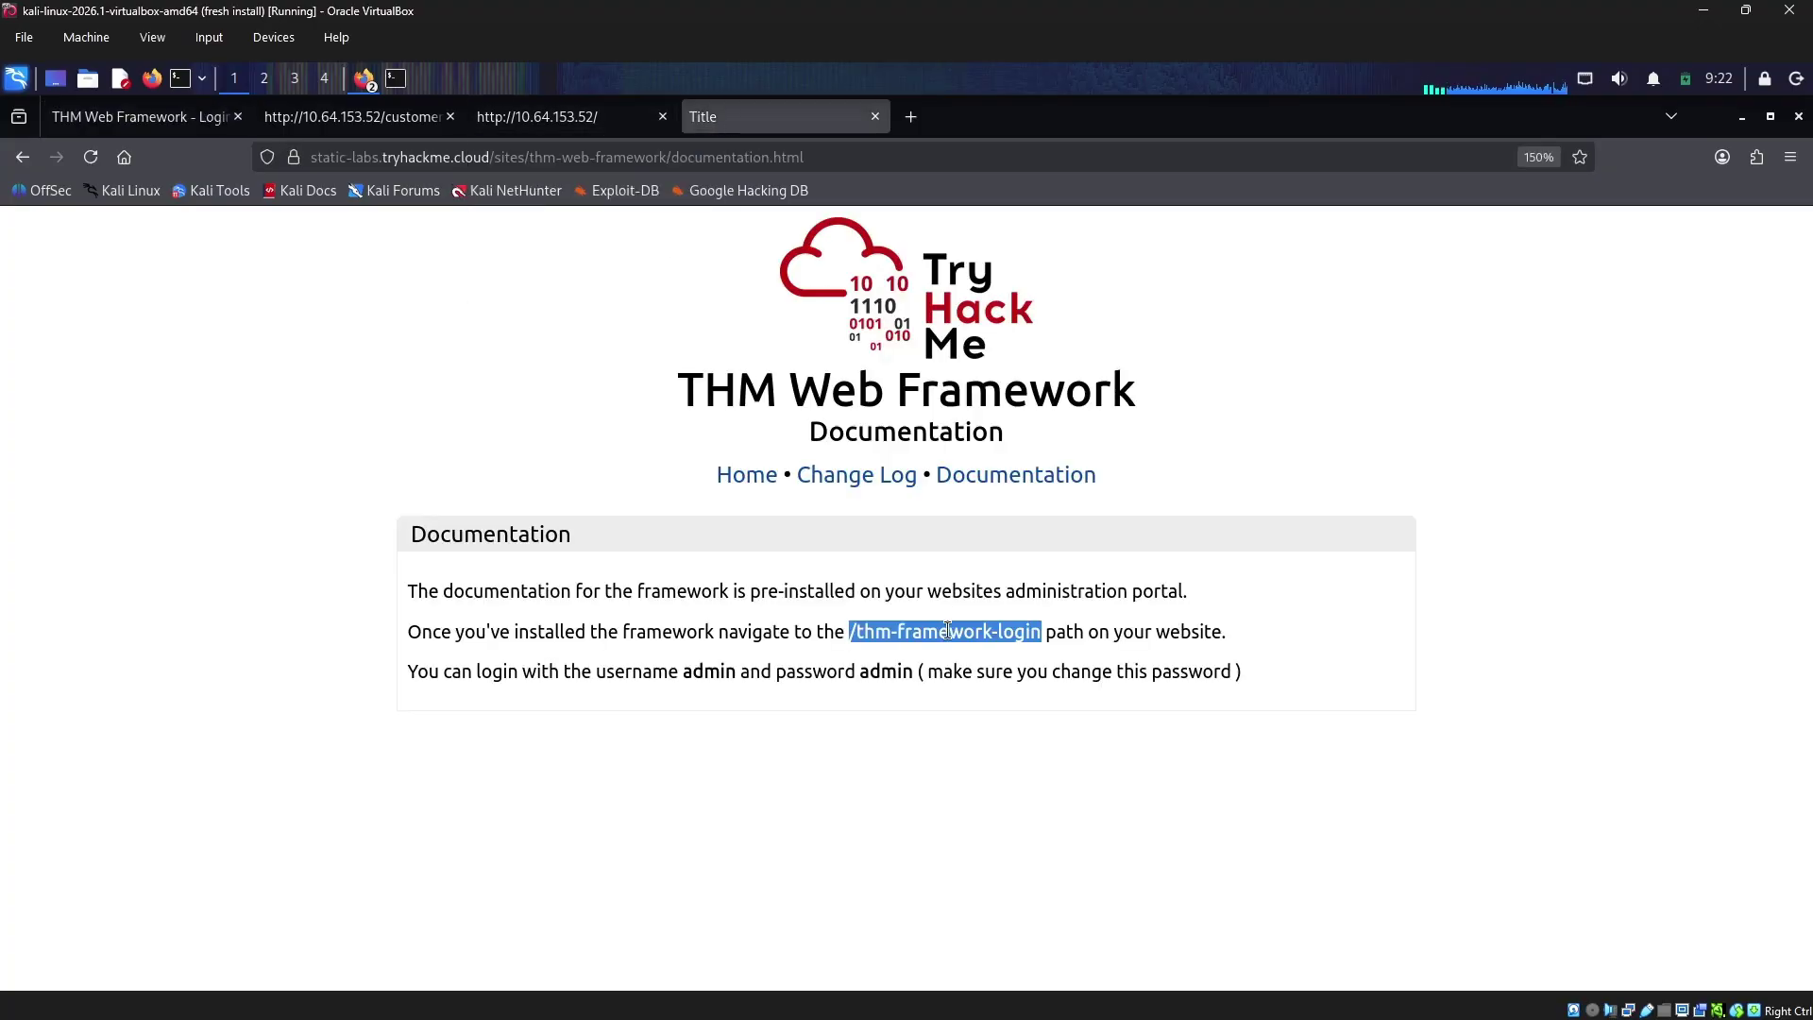
double_click(885, 671)
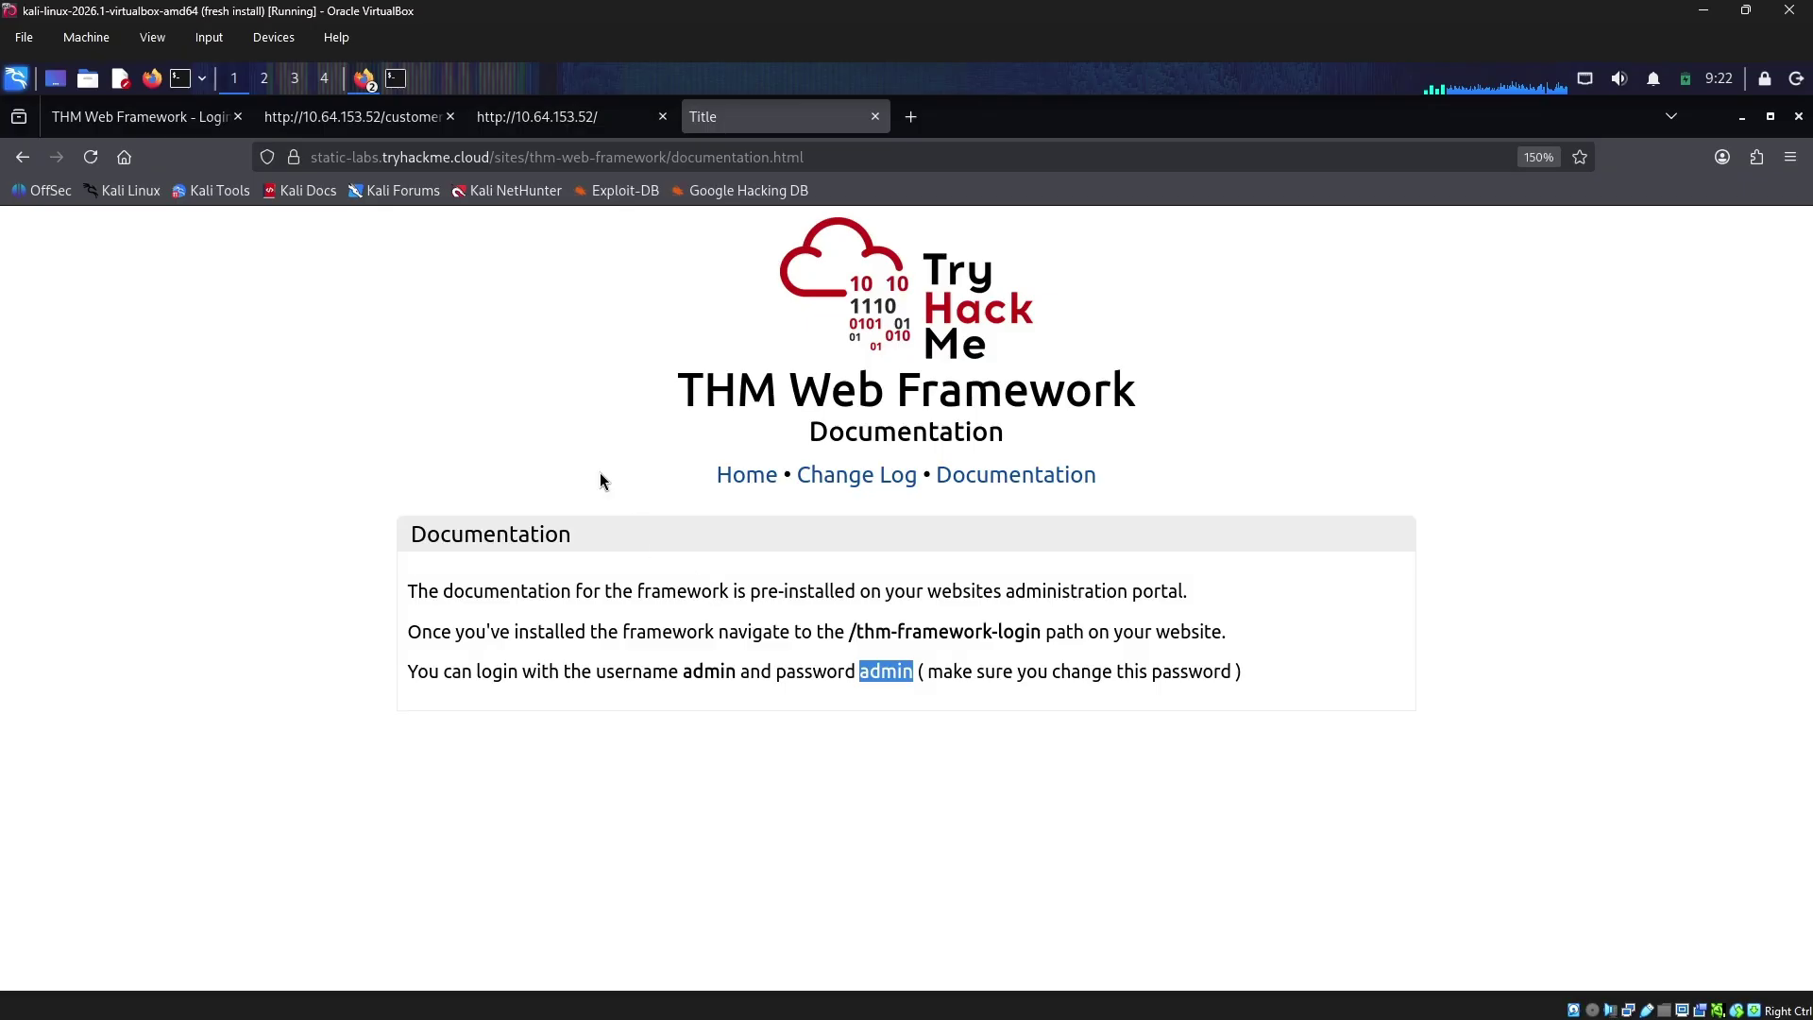
click(352, 116)
click(164, 121)
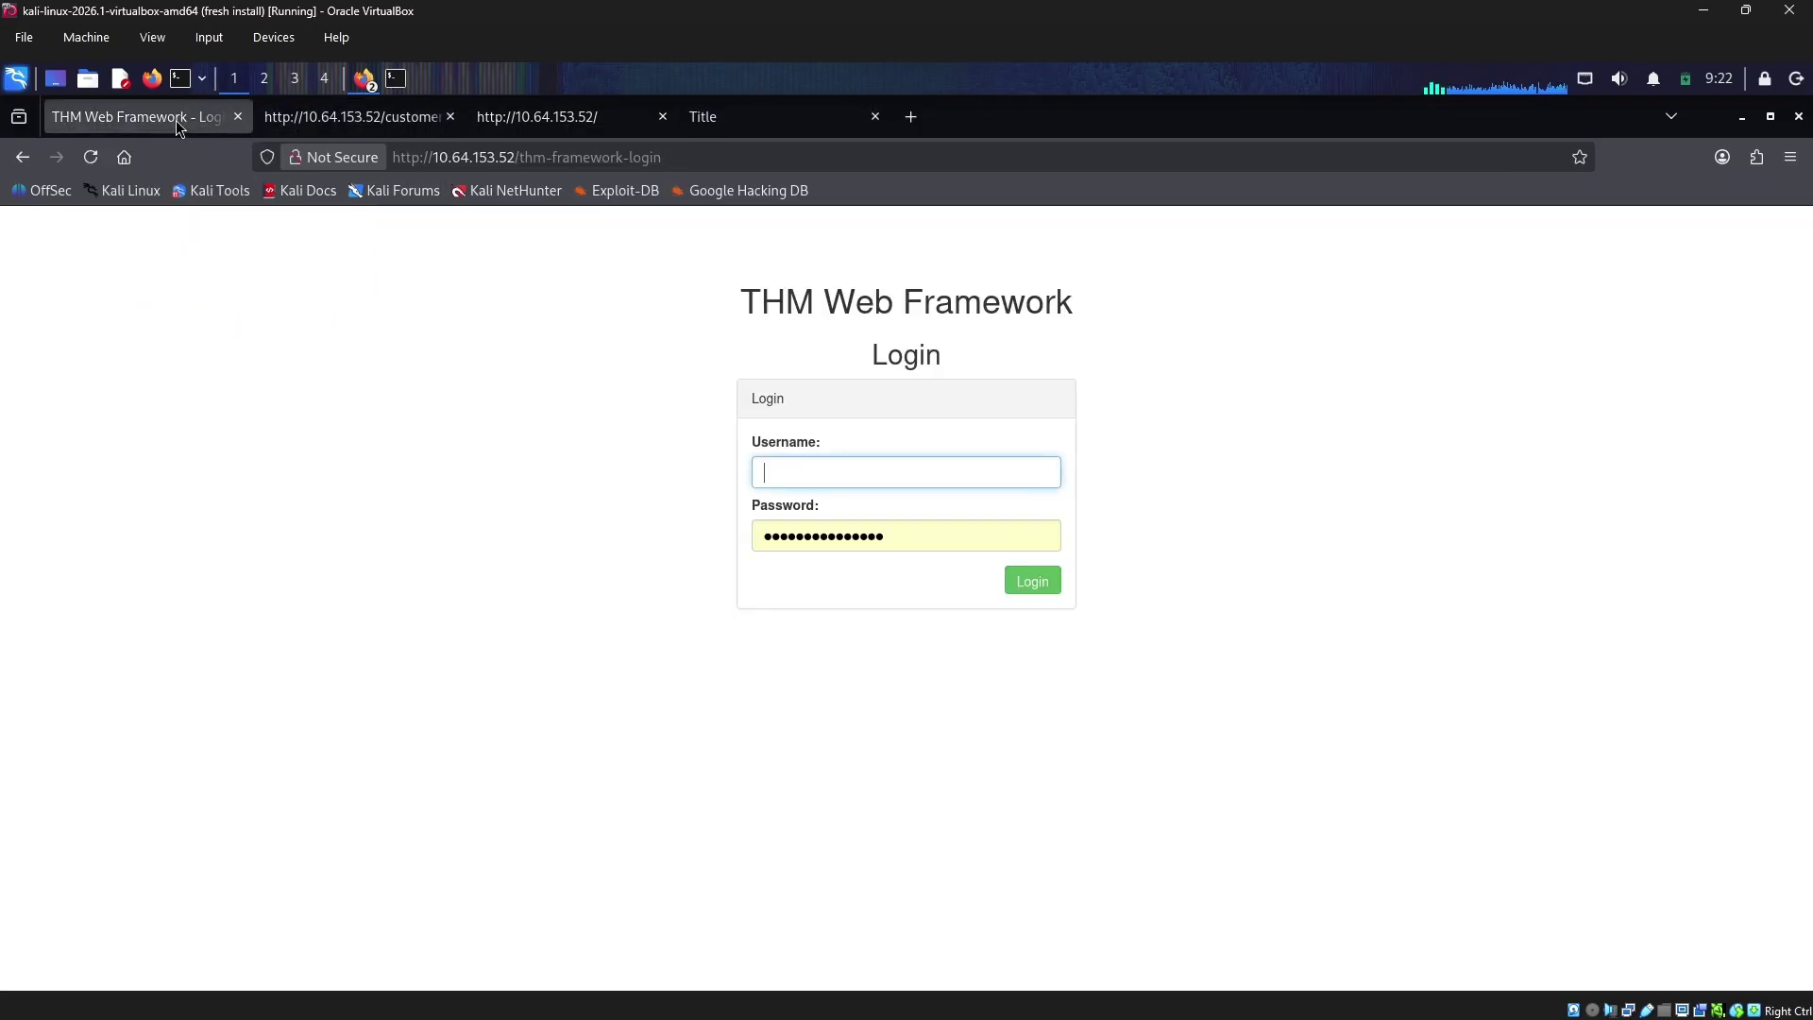
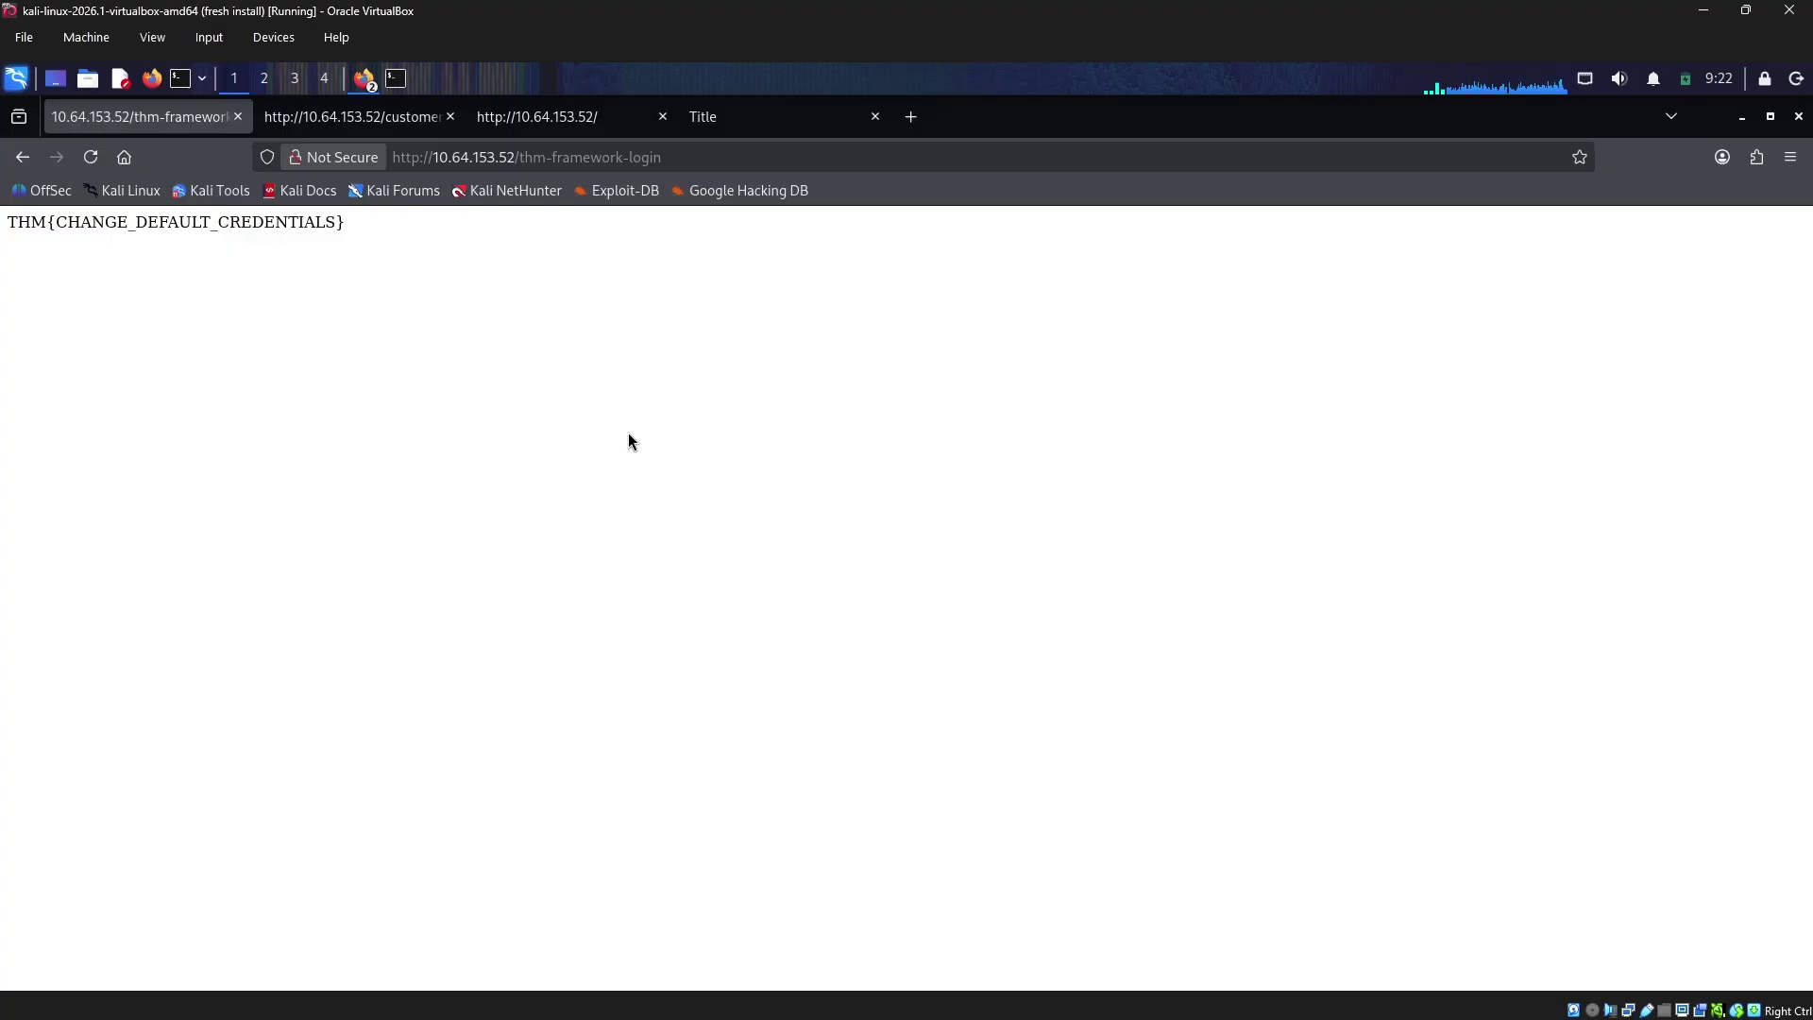
drag(388, 253, 3, 220)
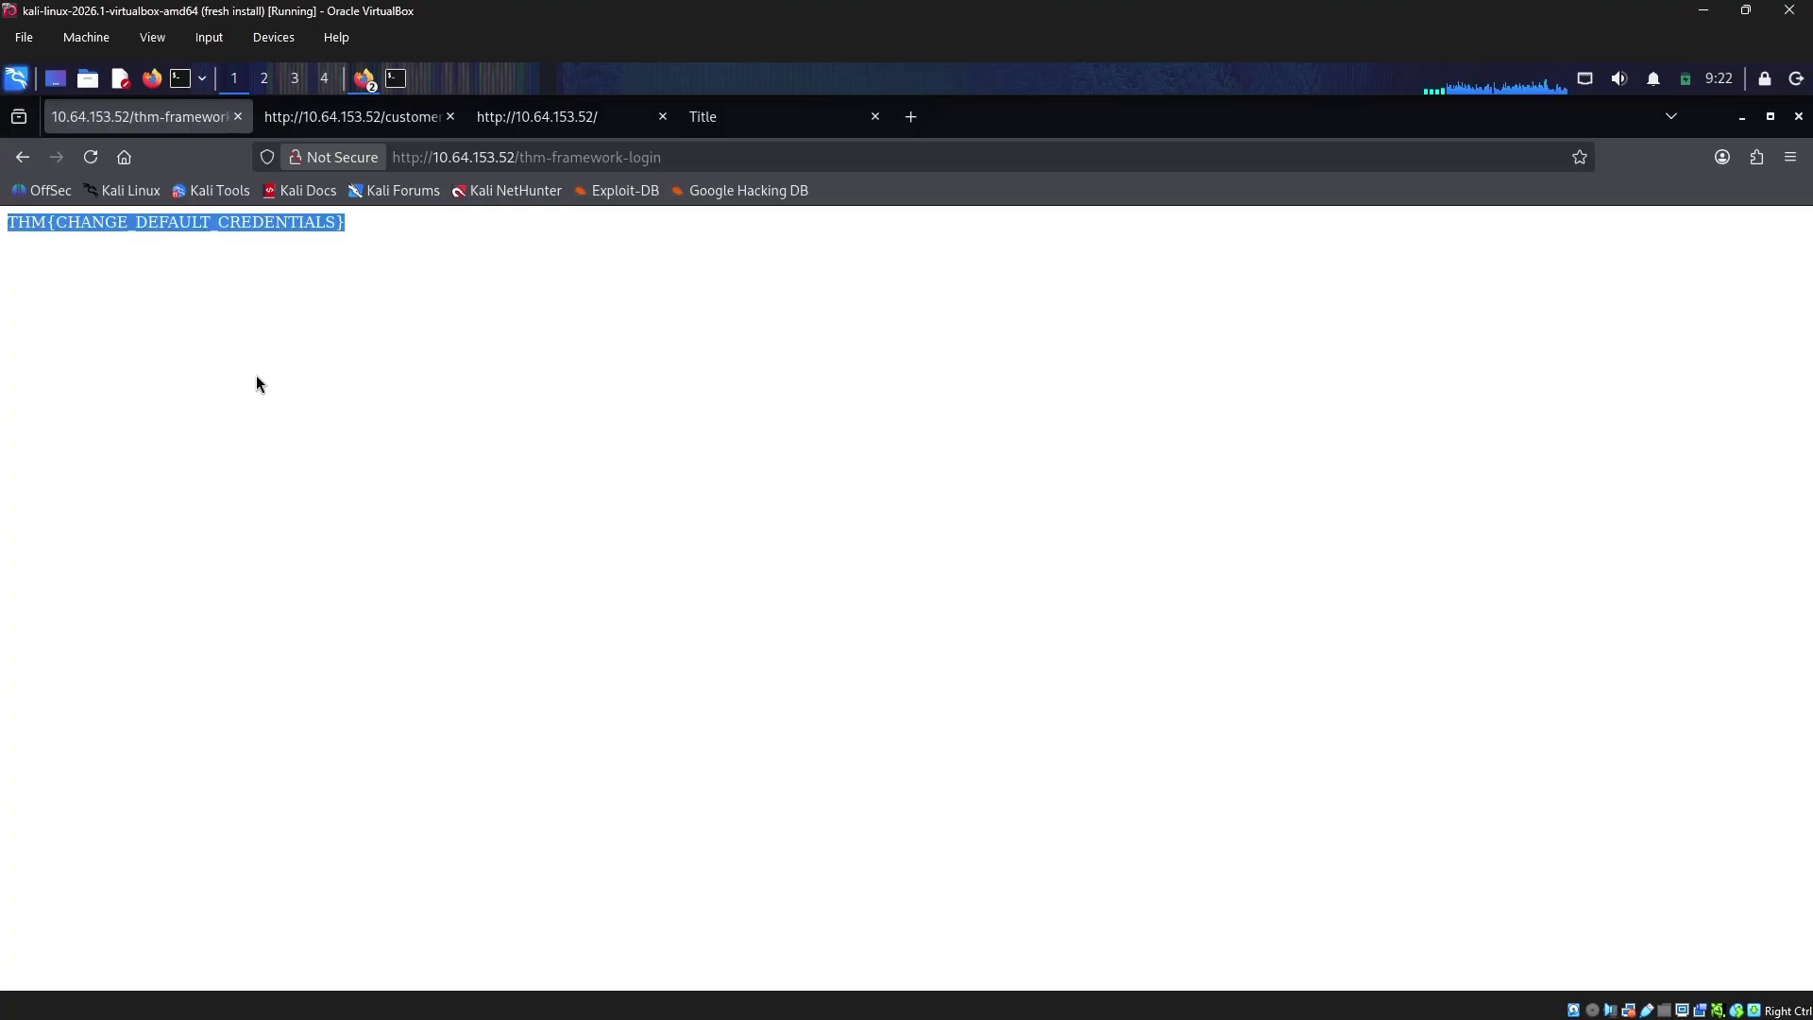
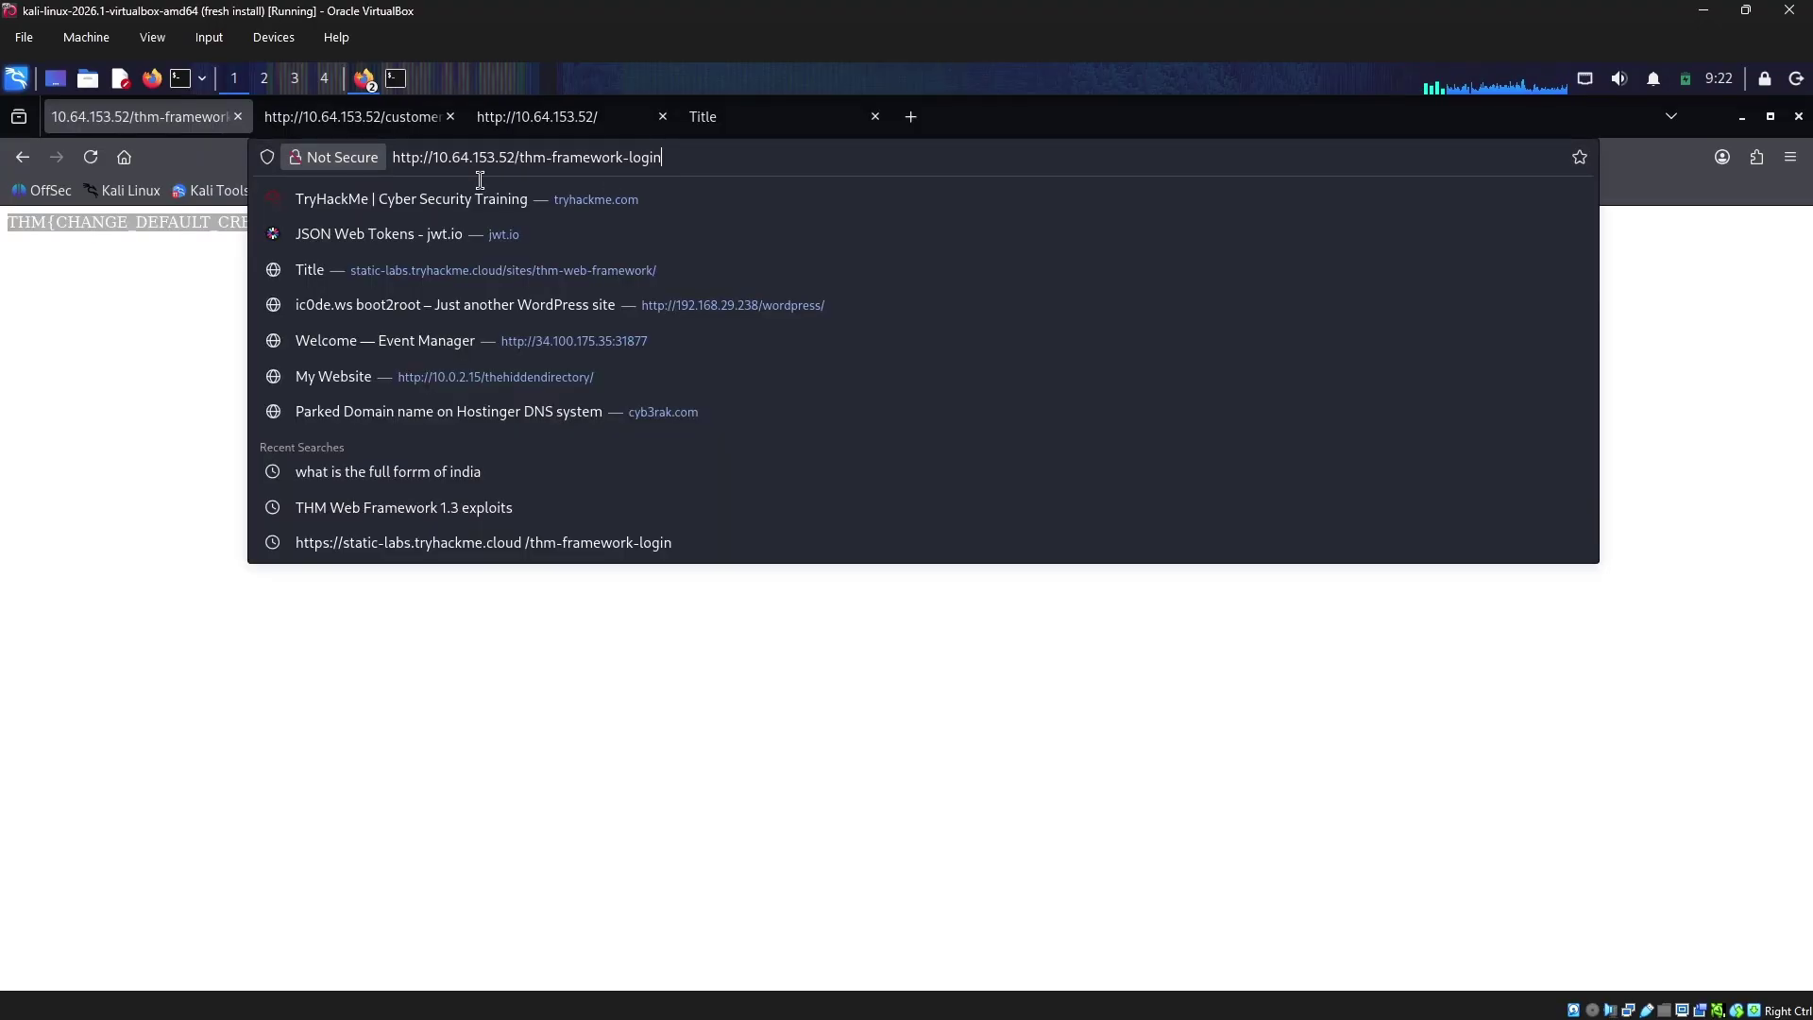
Download /tmp.zip from the Acme site and extract it in the Downloads folder to open flag.txt
shift+click(522, 157)
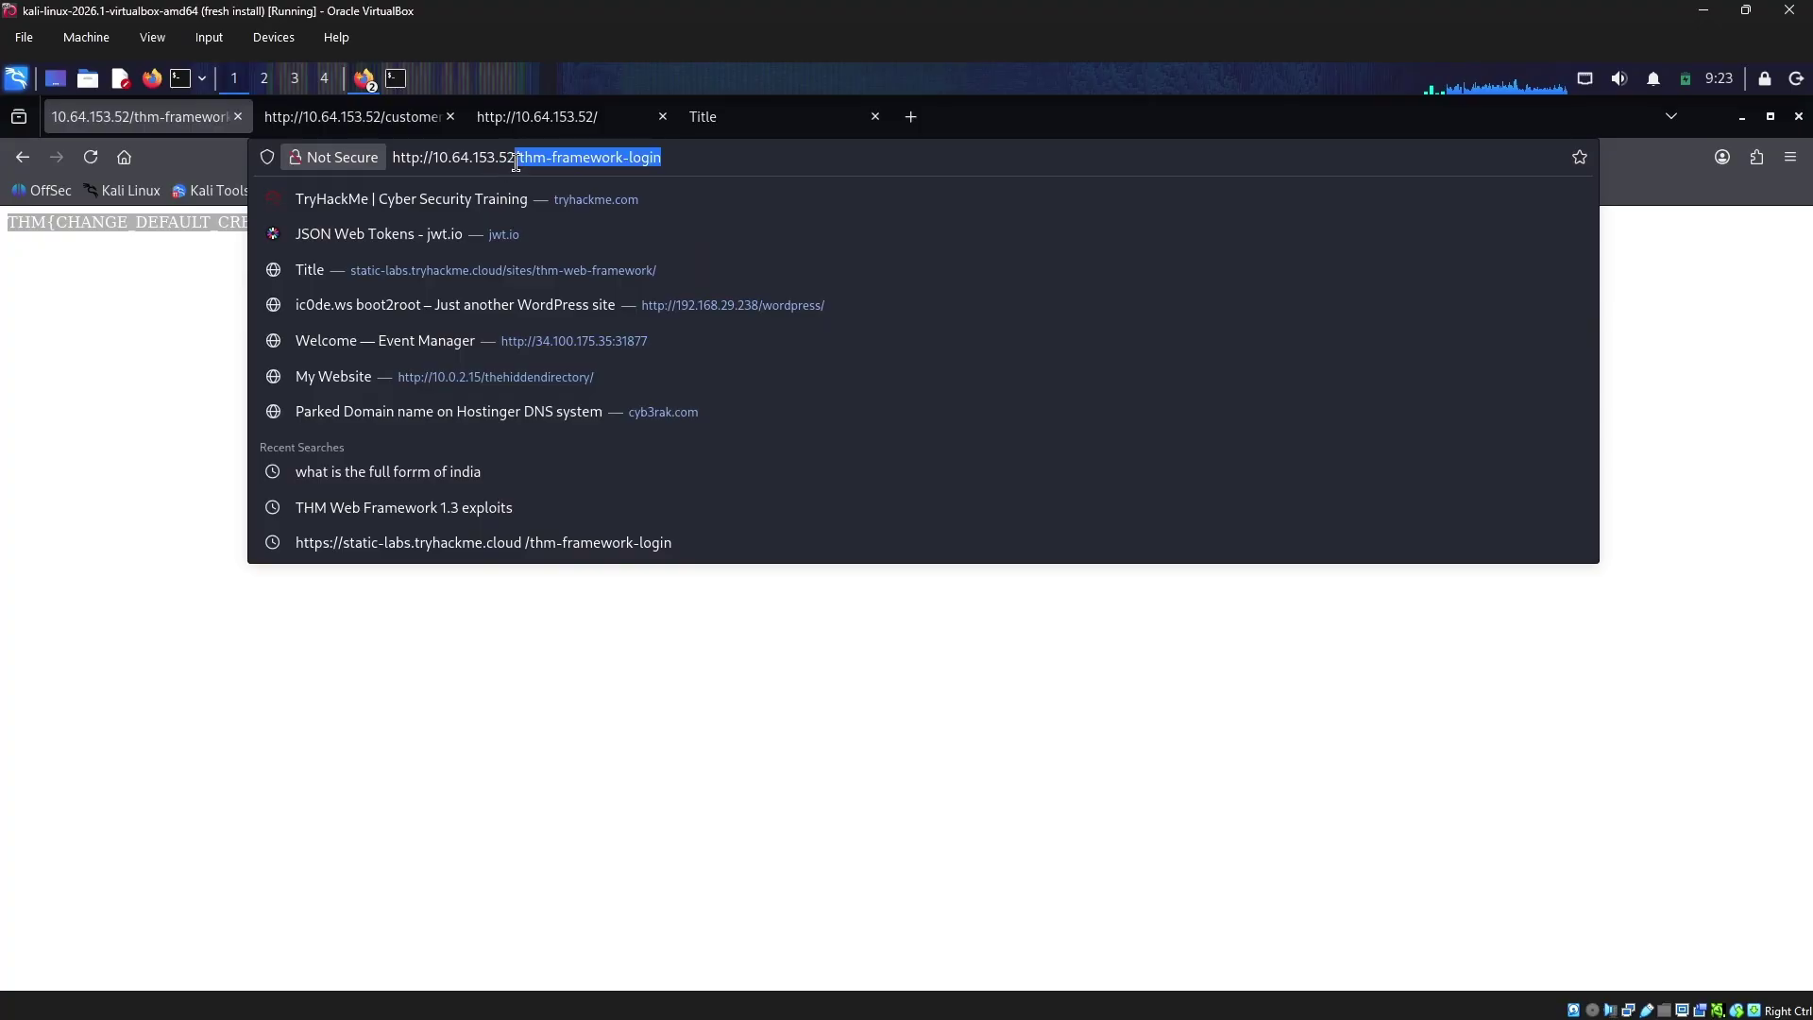
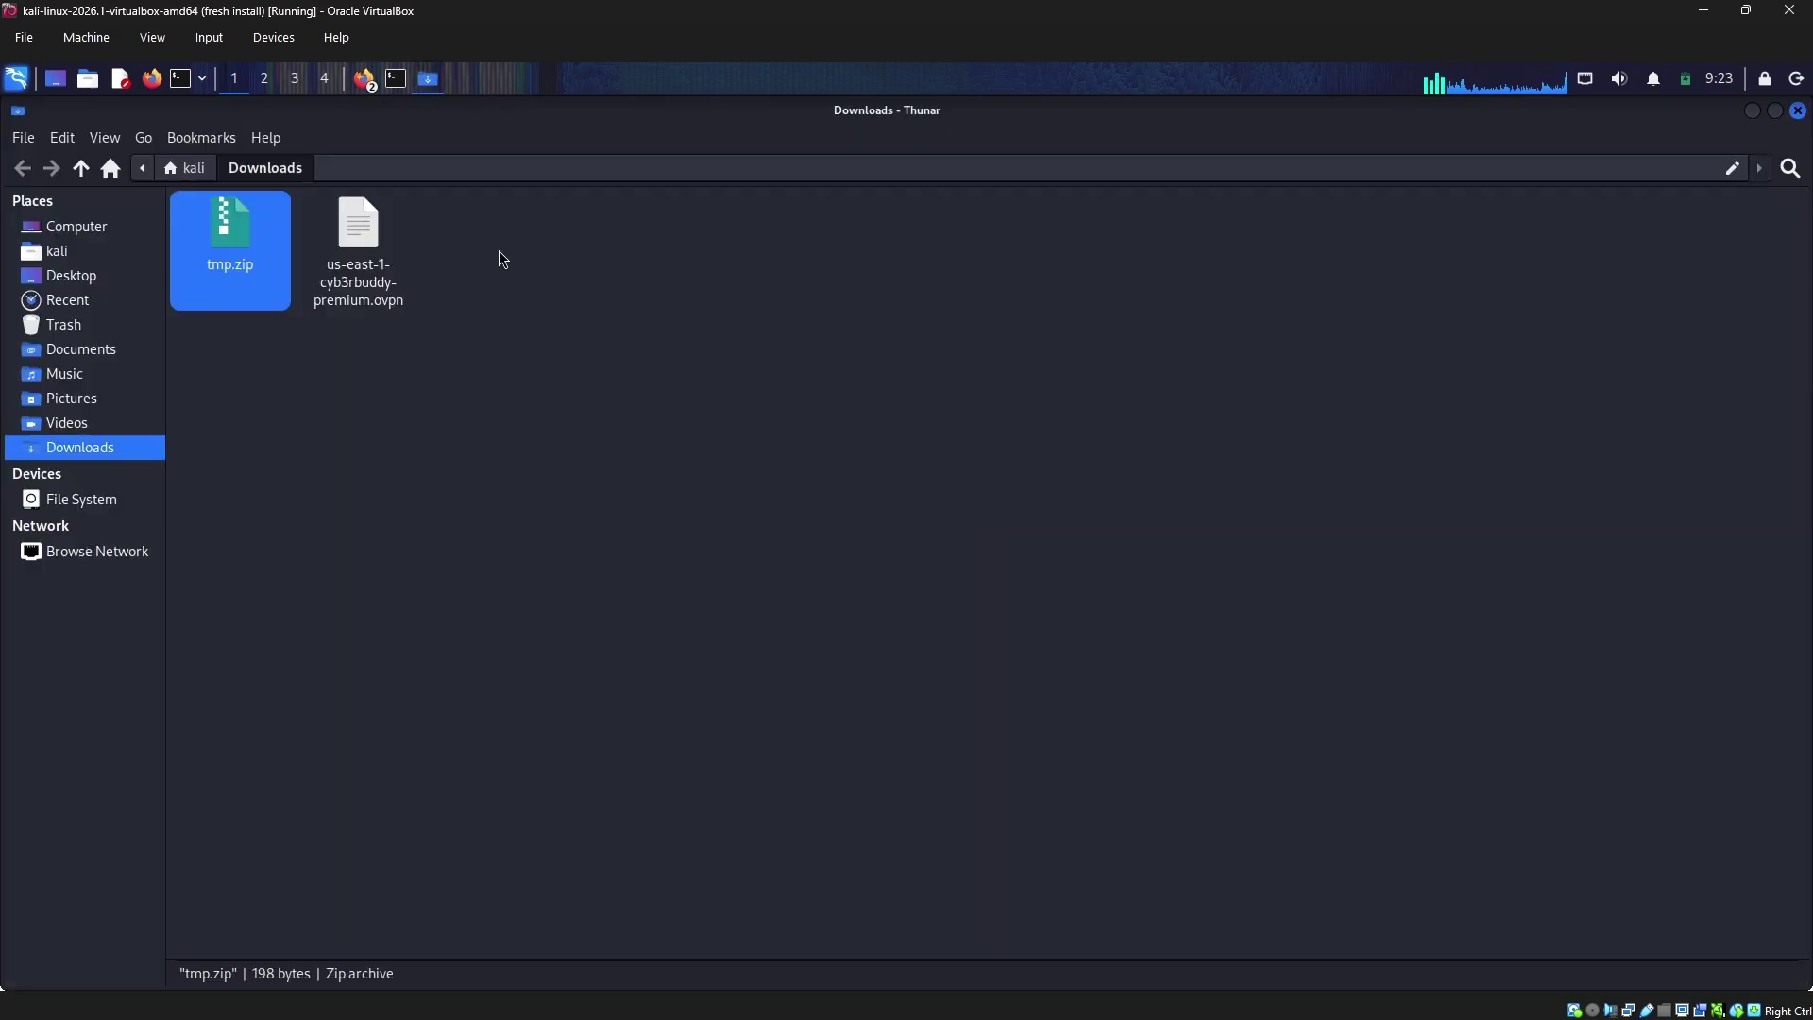
right_click(241, 236)
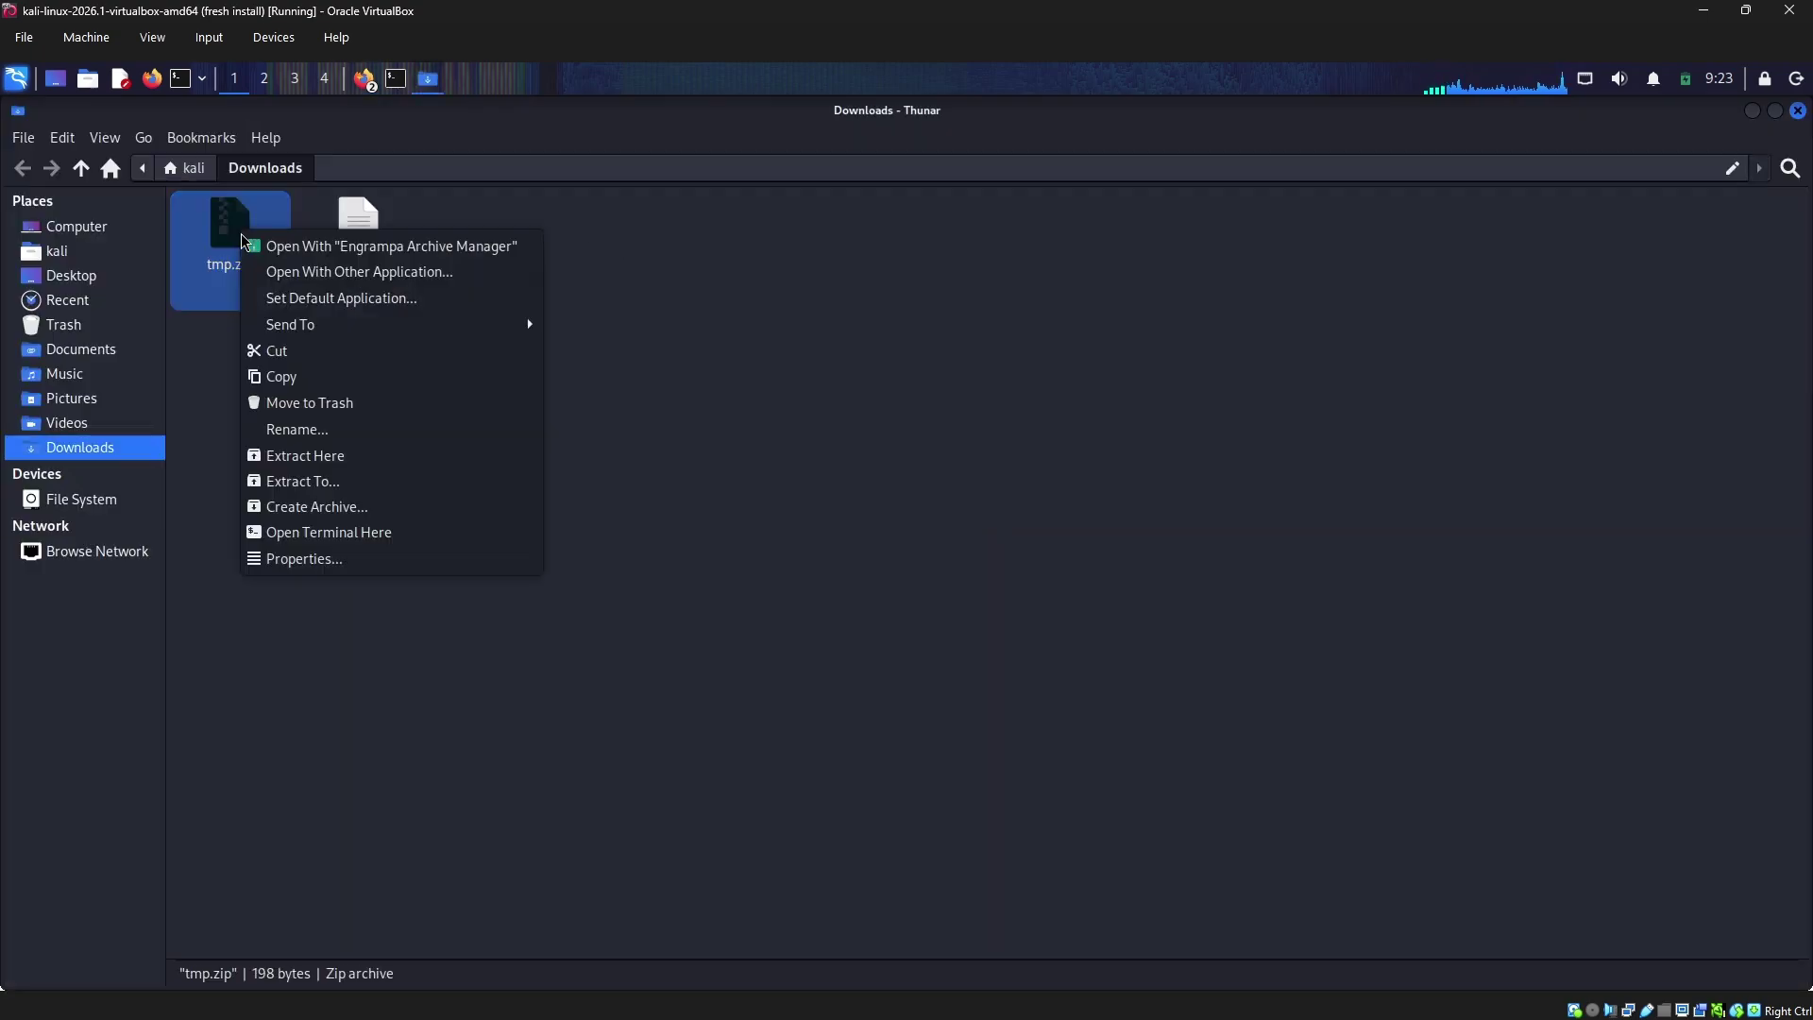
click(344, 455)
double_click(231, 231)
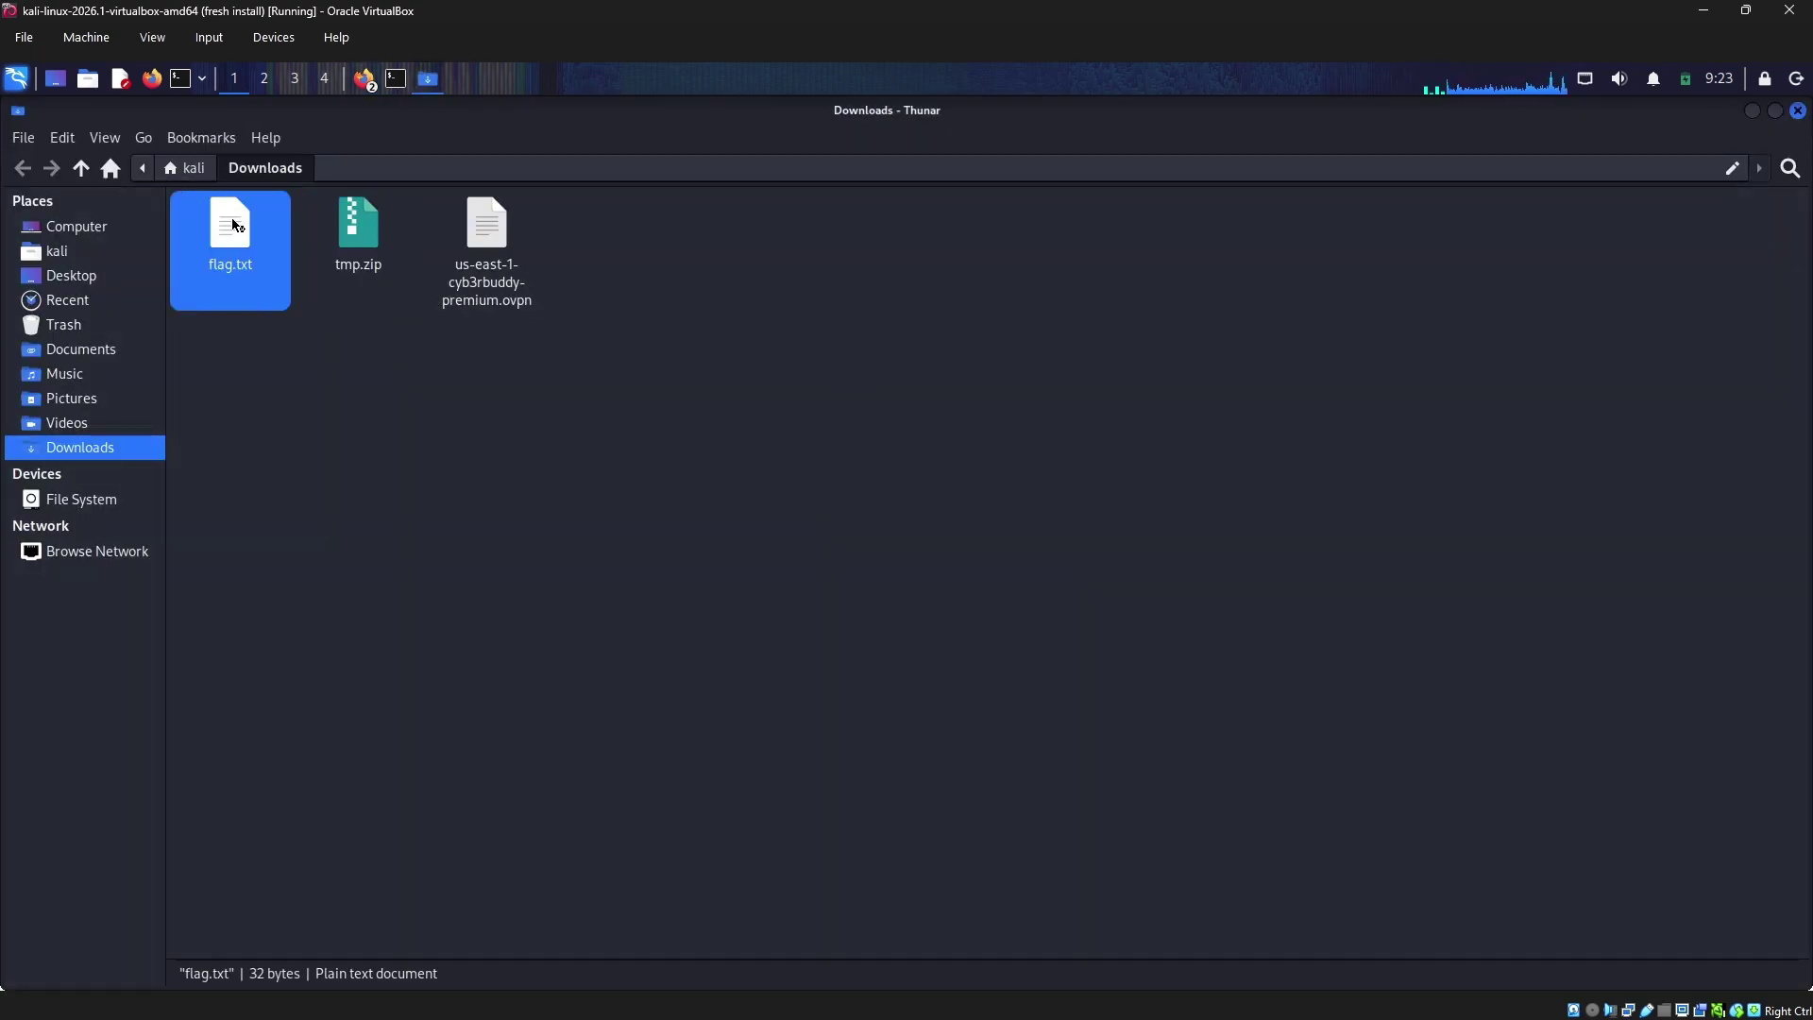
Return to the Firefox window with the Acme IT Support site and open the home page's source
click(372, 77)
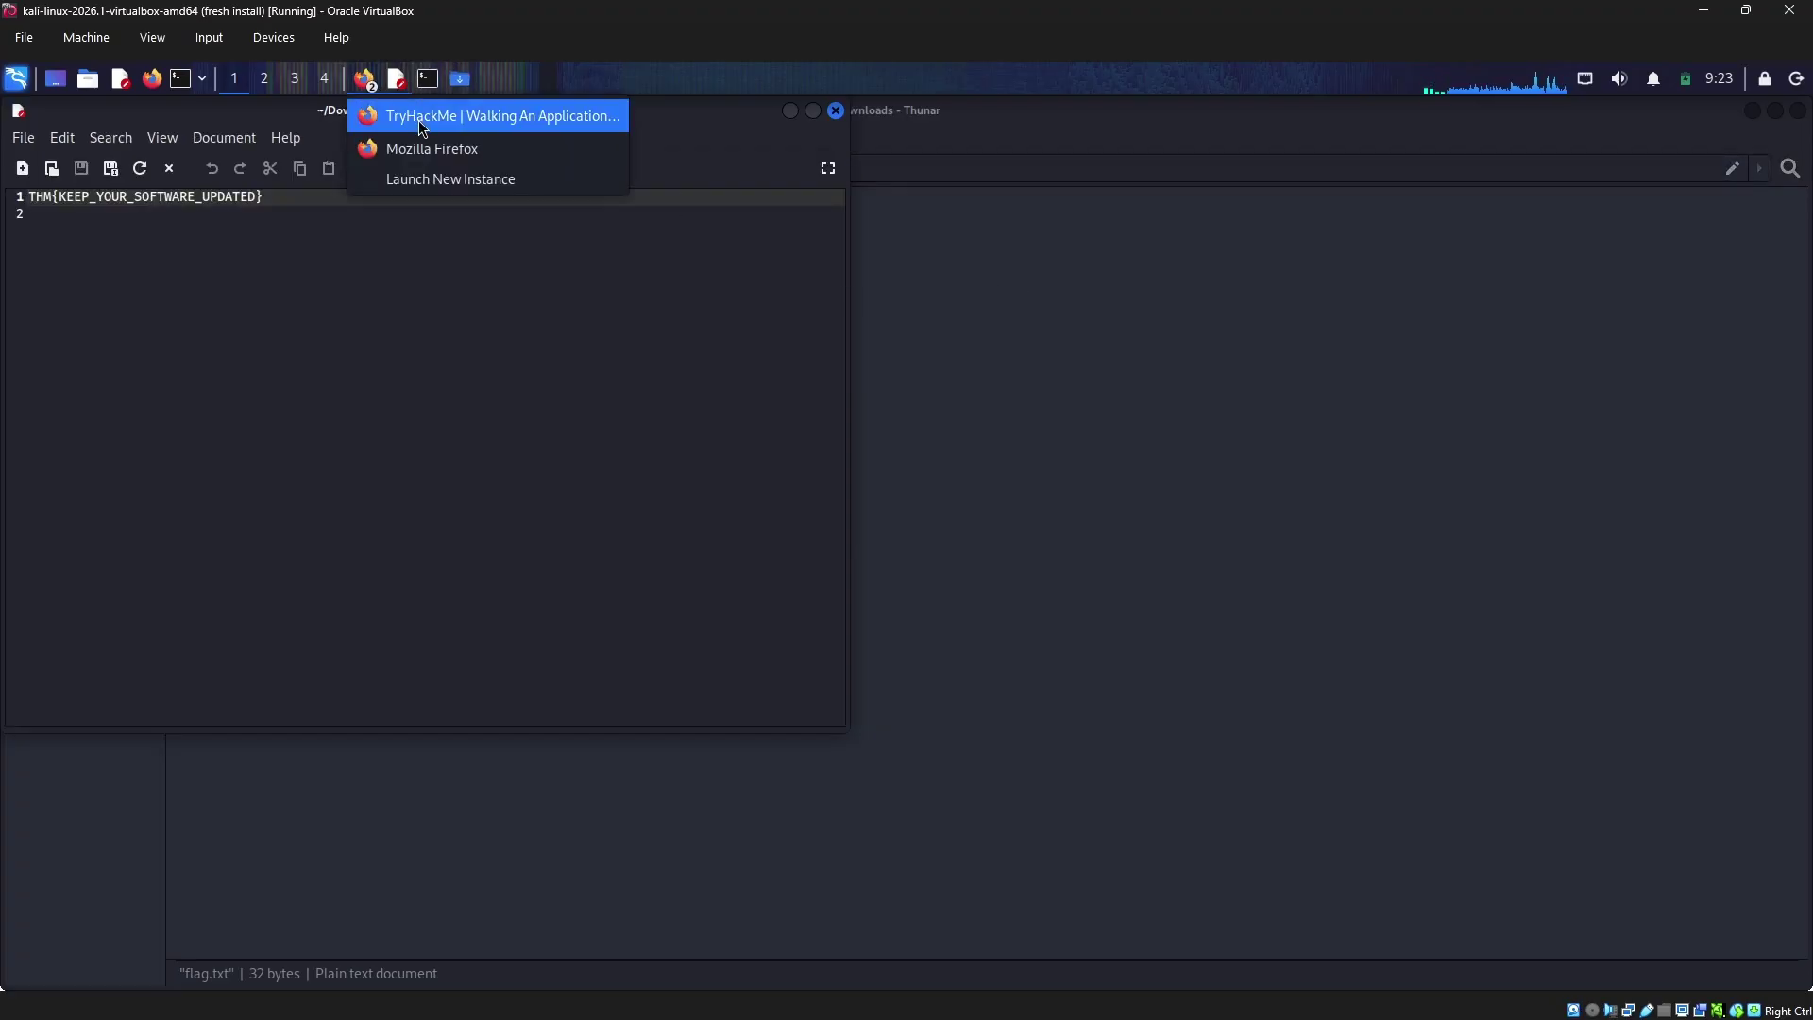
click(417, 118)
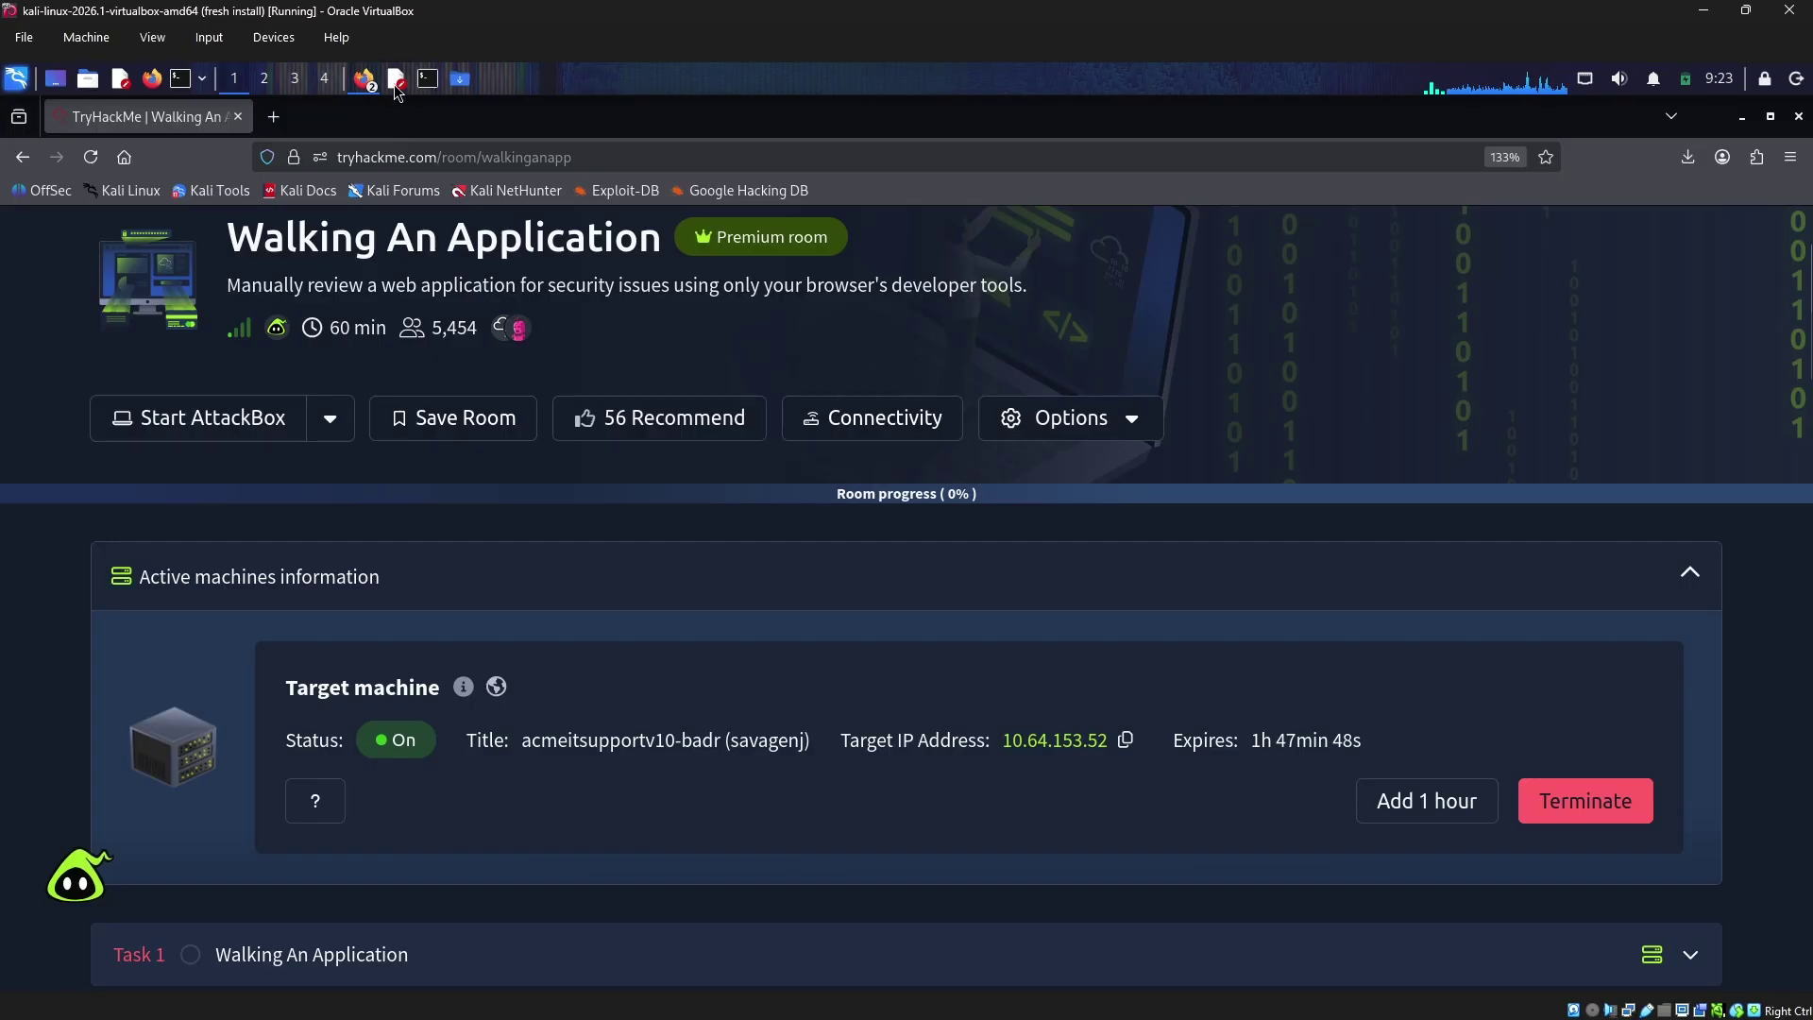
click(367, 78)
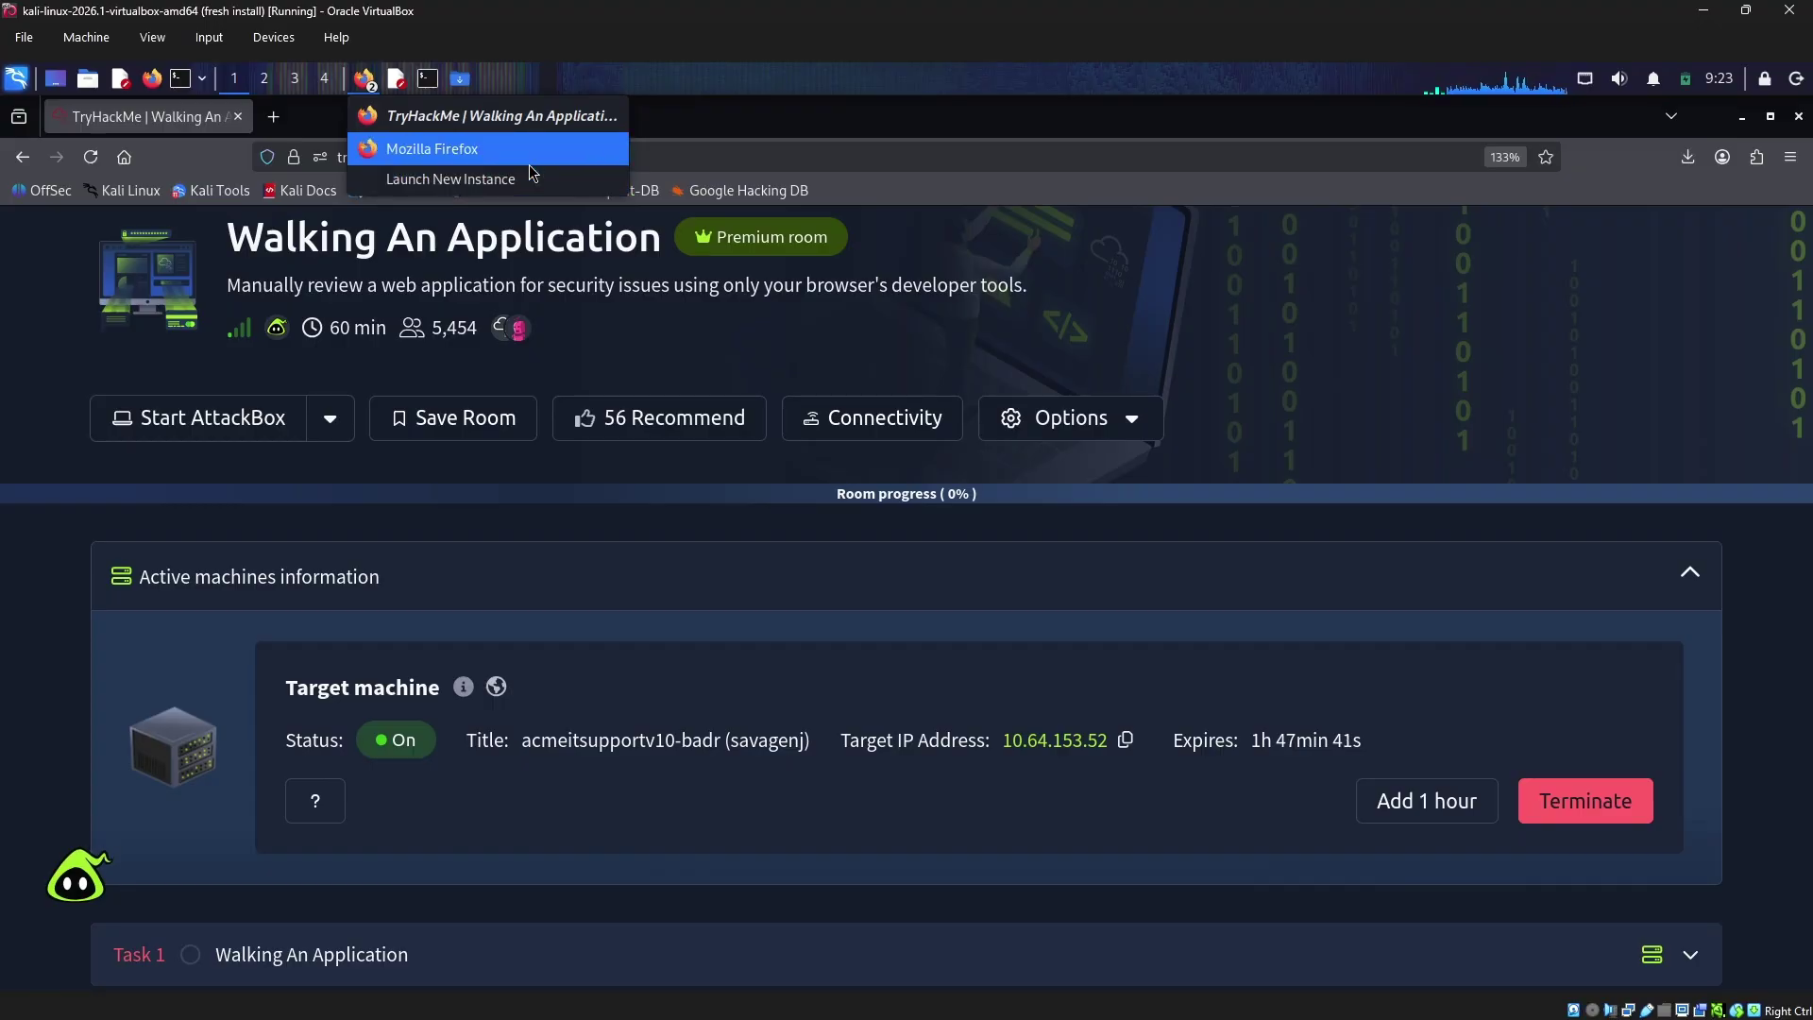
click(437, 148)
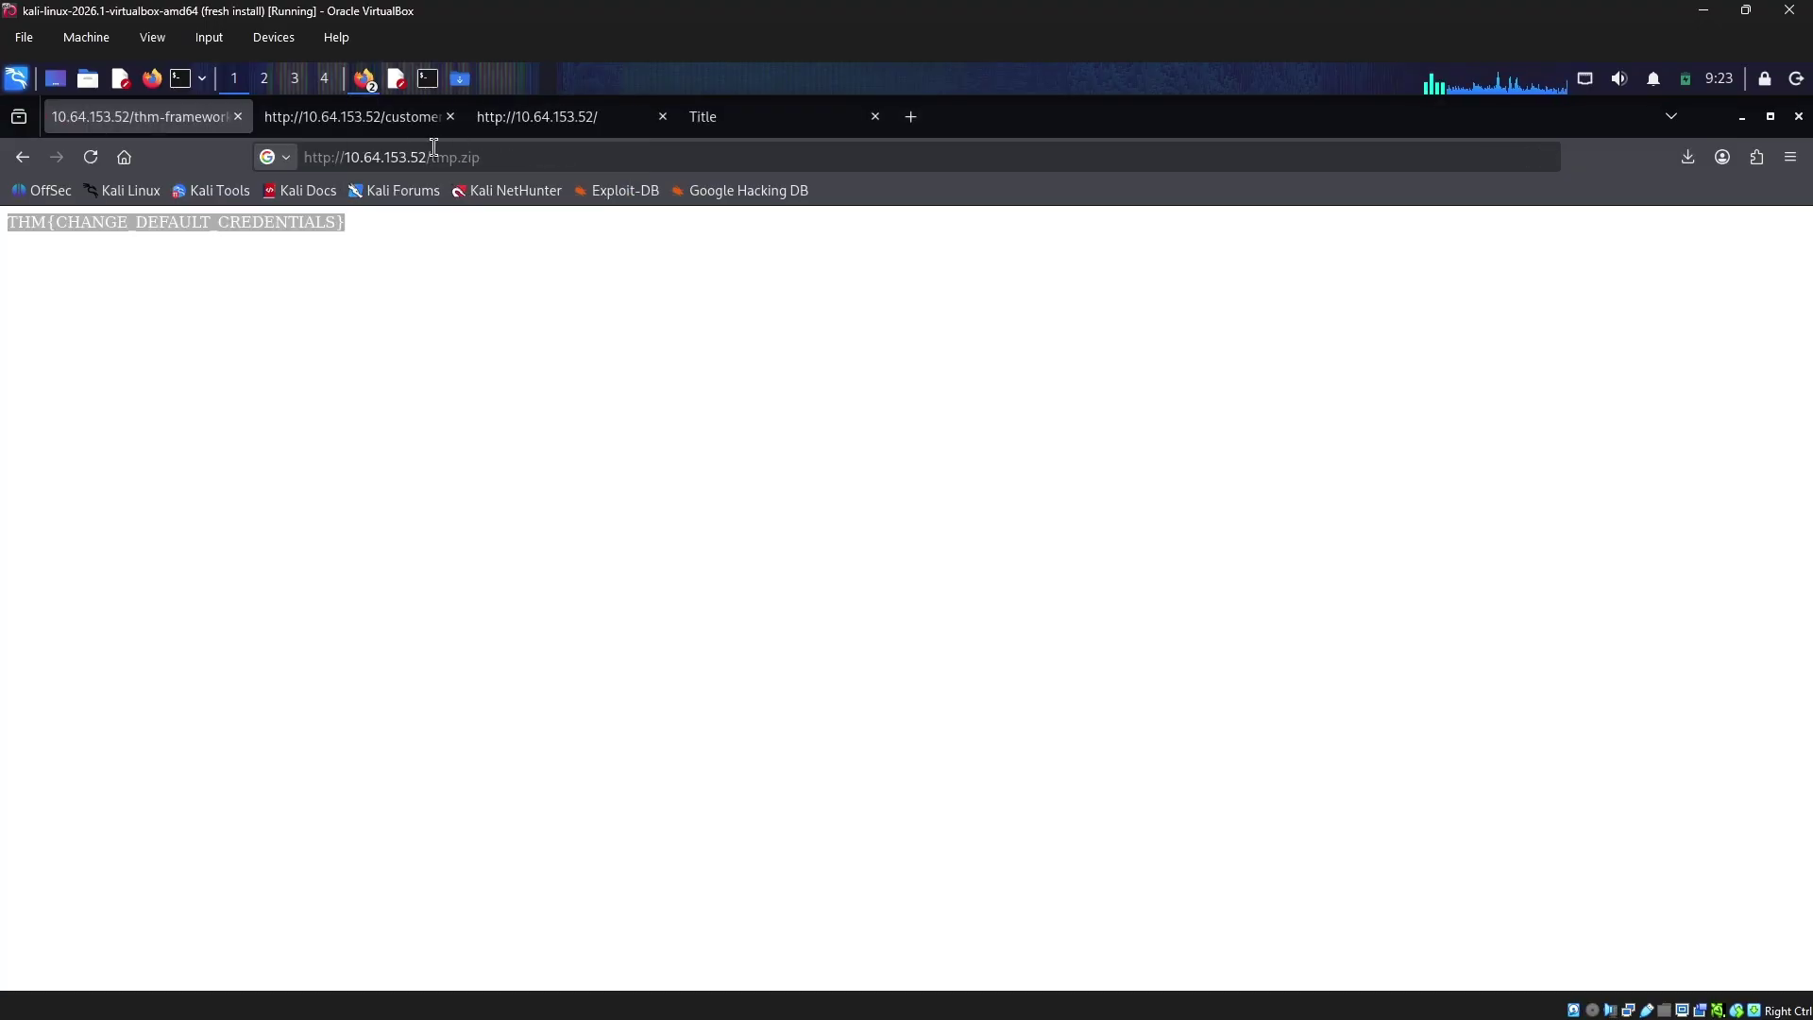
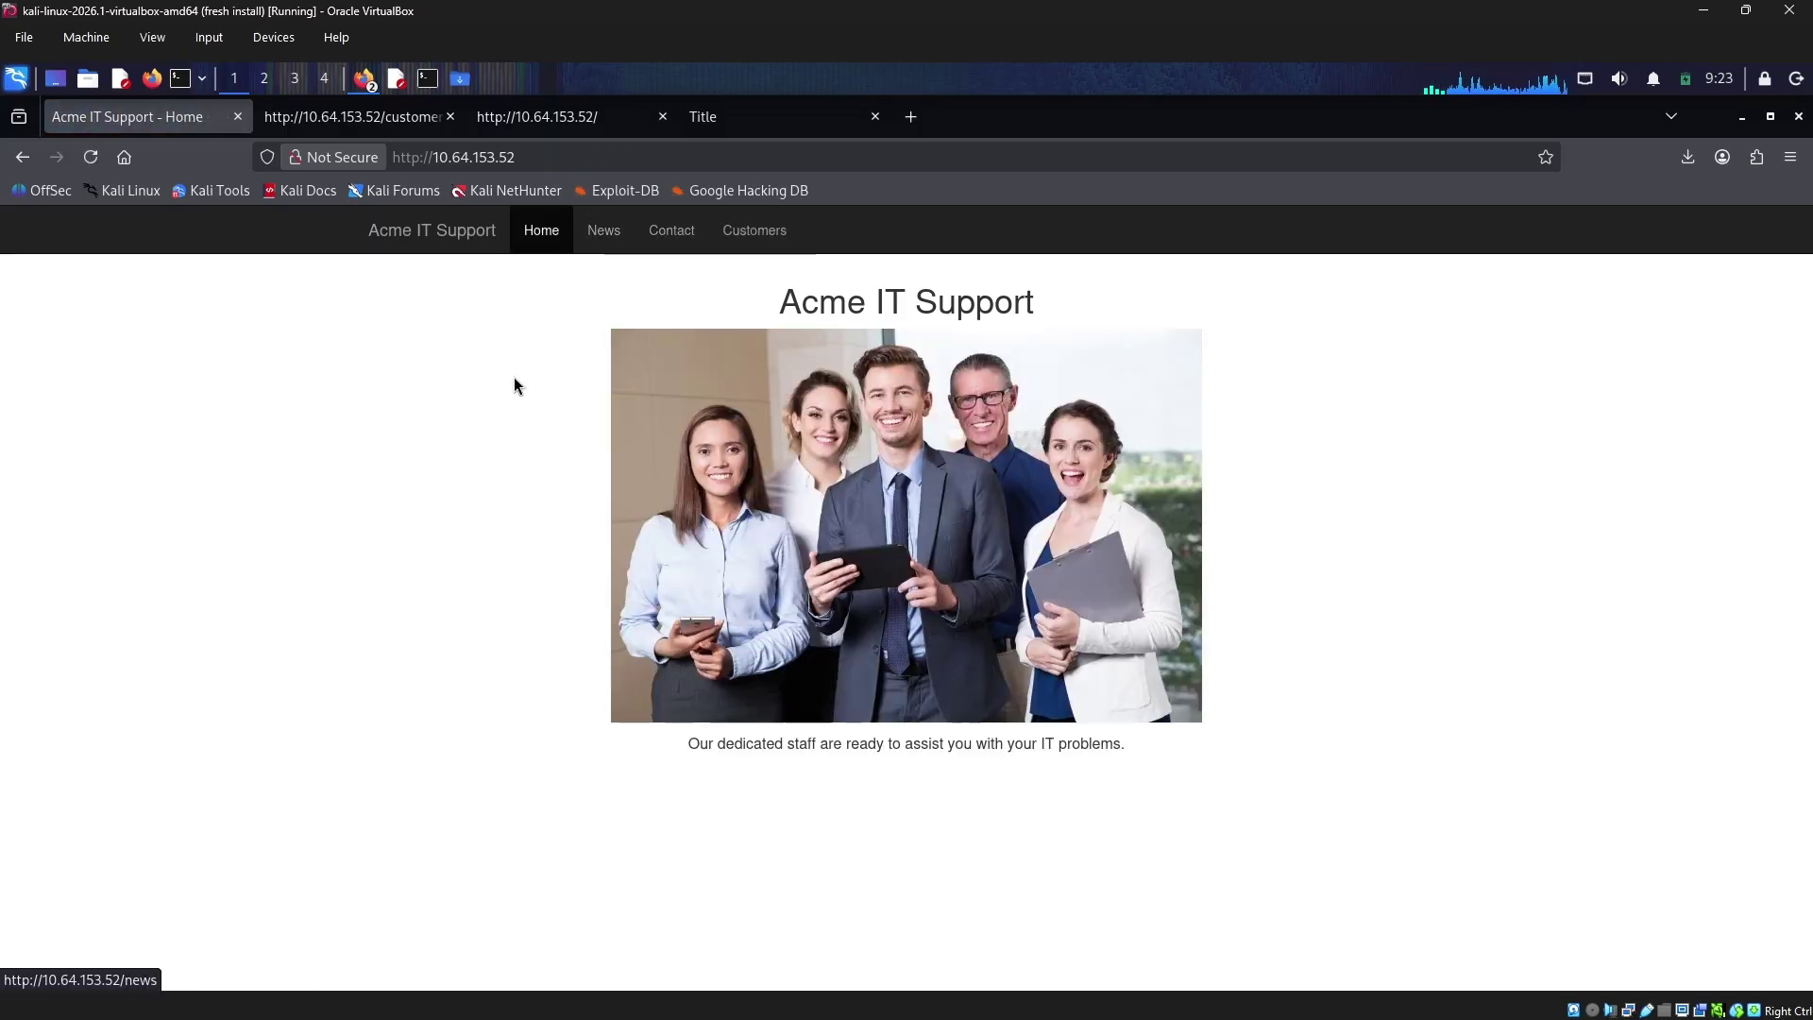
right_click(441, 455)
click(571, 601)
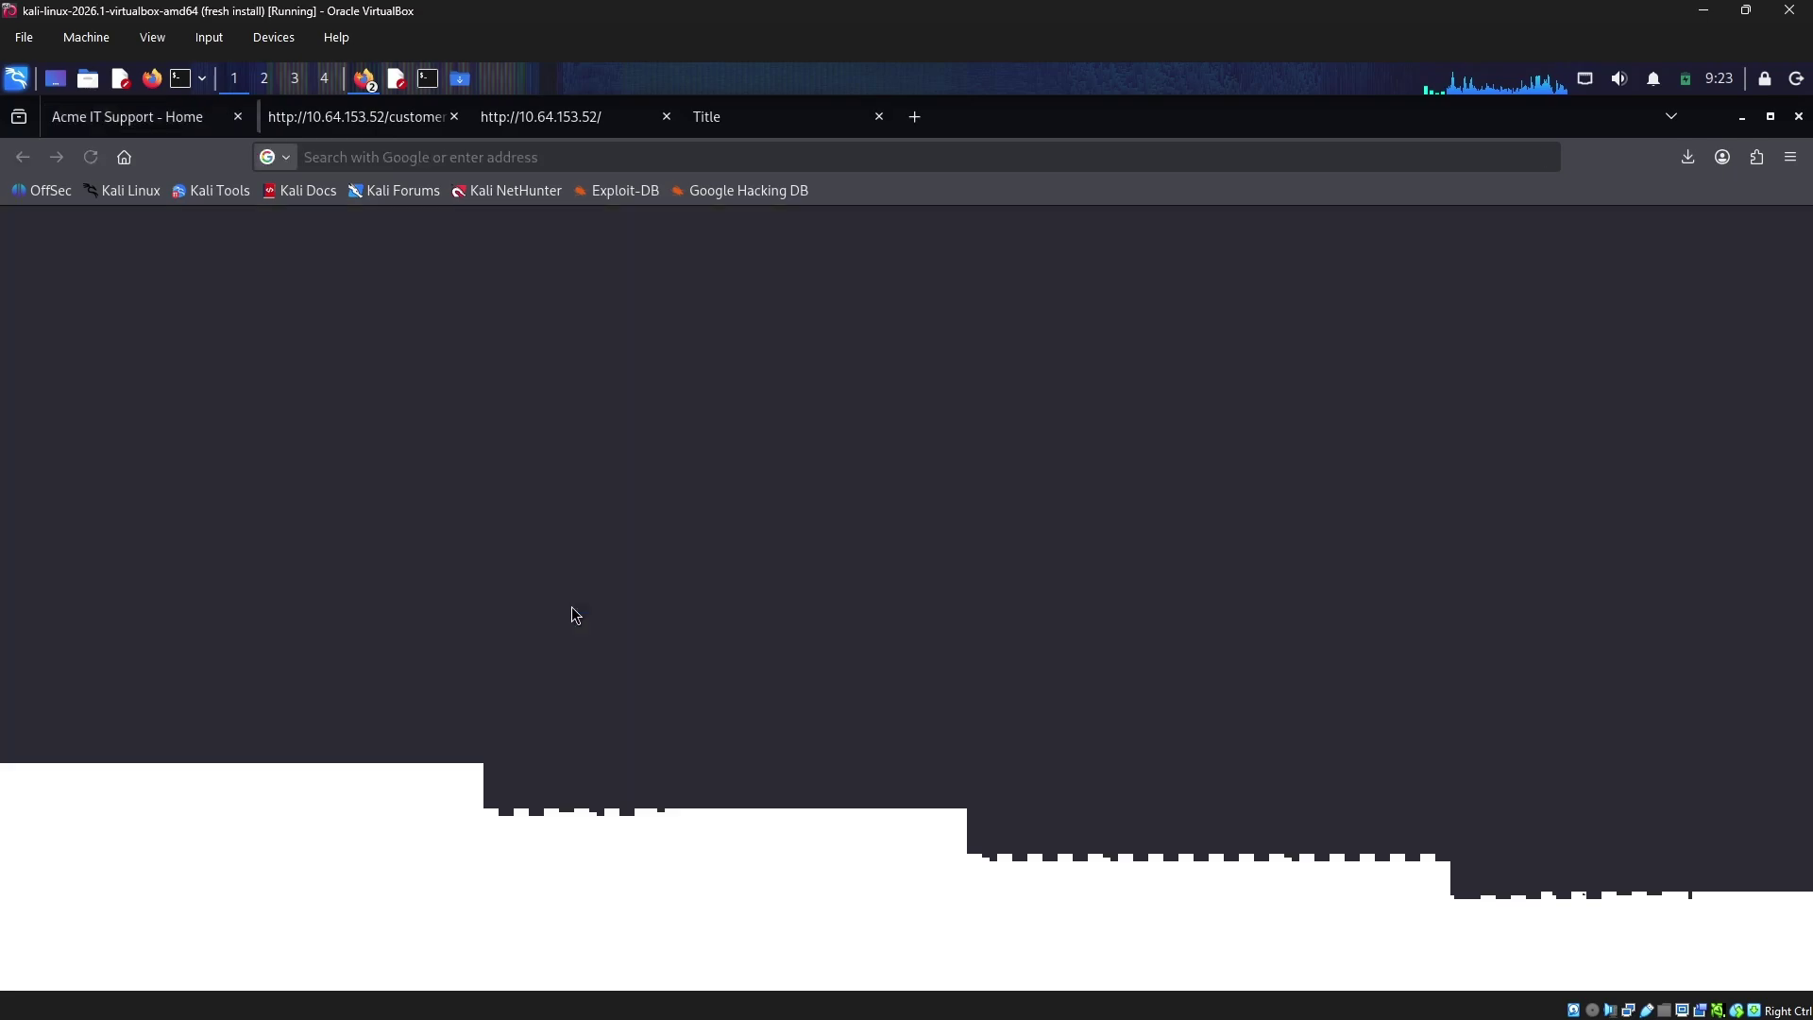
Examine the home page source's comments and welcome message link, open /secret-page from it, and return to the source
drag(79, 228, 768, 263)
scroll(499, 420, down, 3)
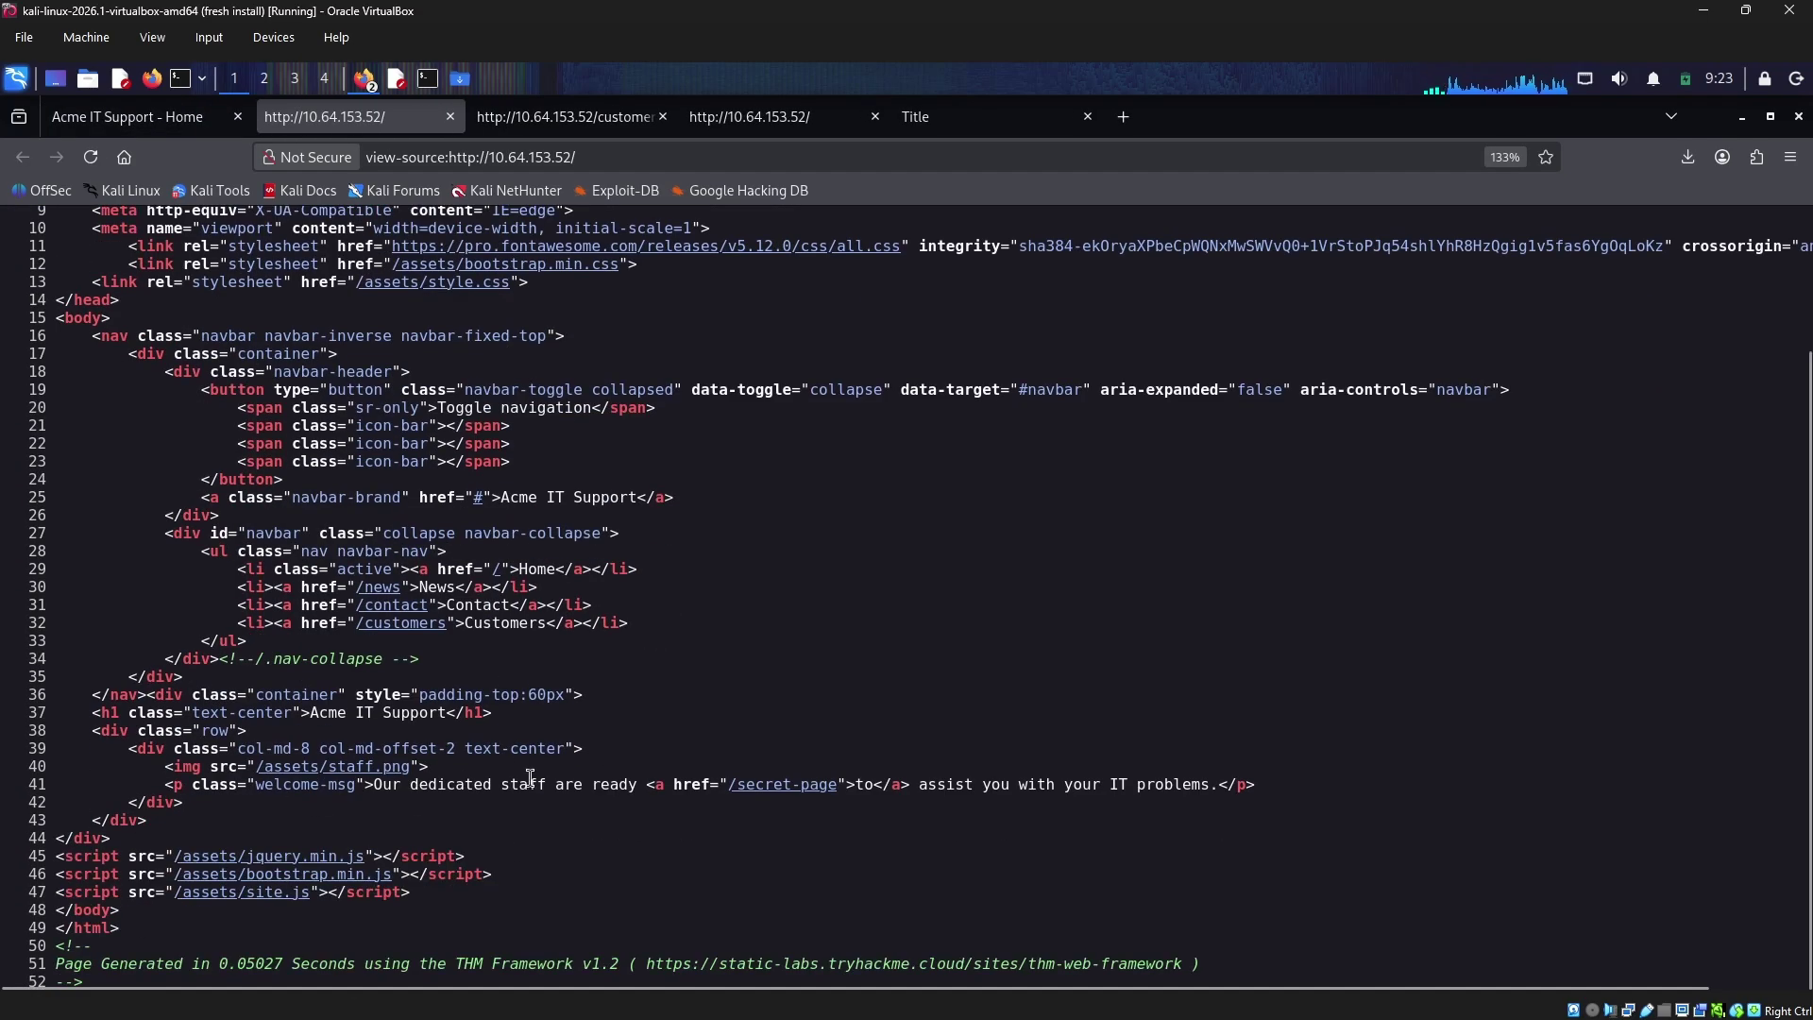
scroll(531, 776, up, 3)
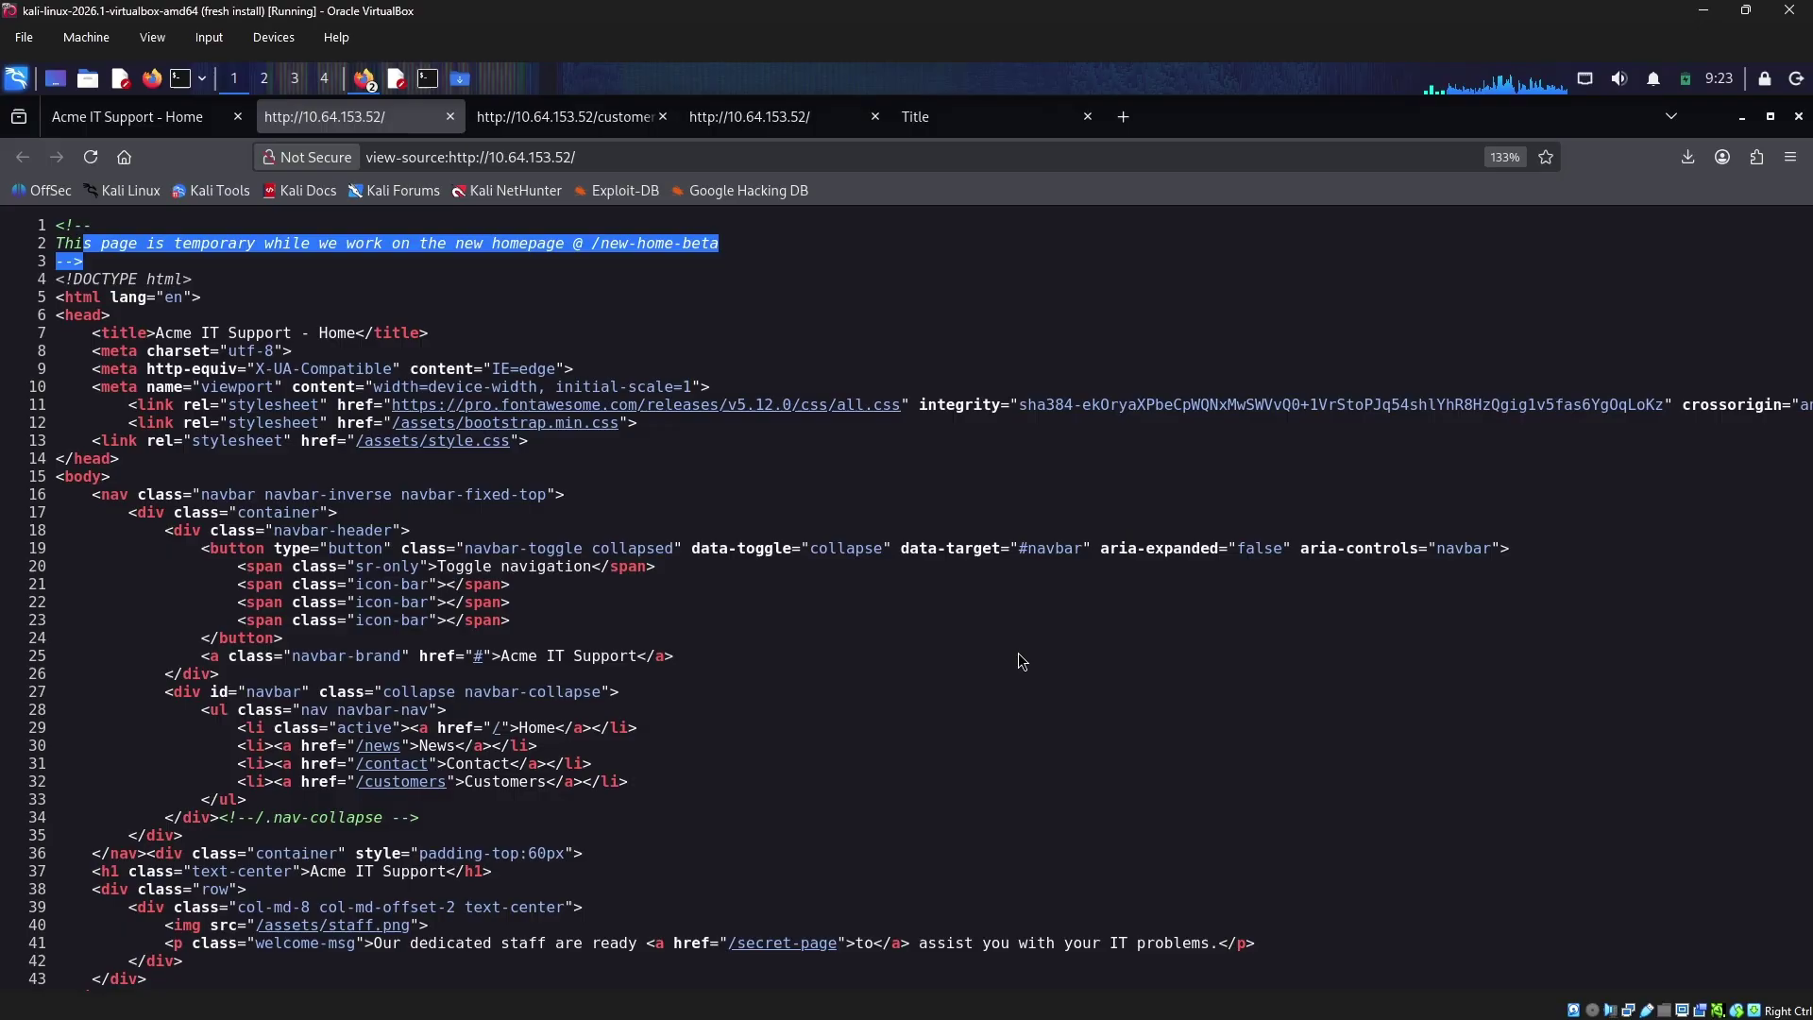
scroll(610, 756, down, 3)
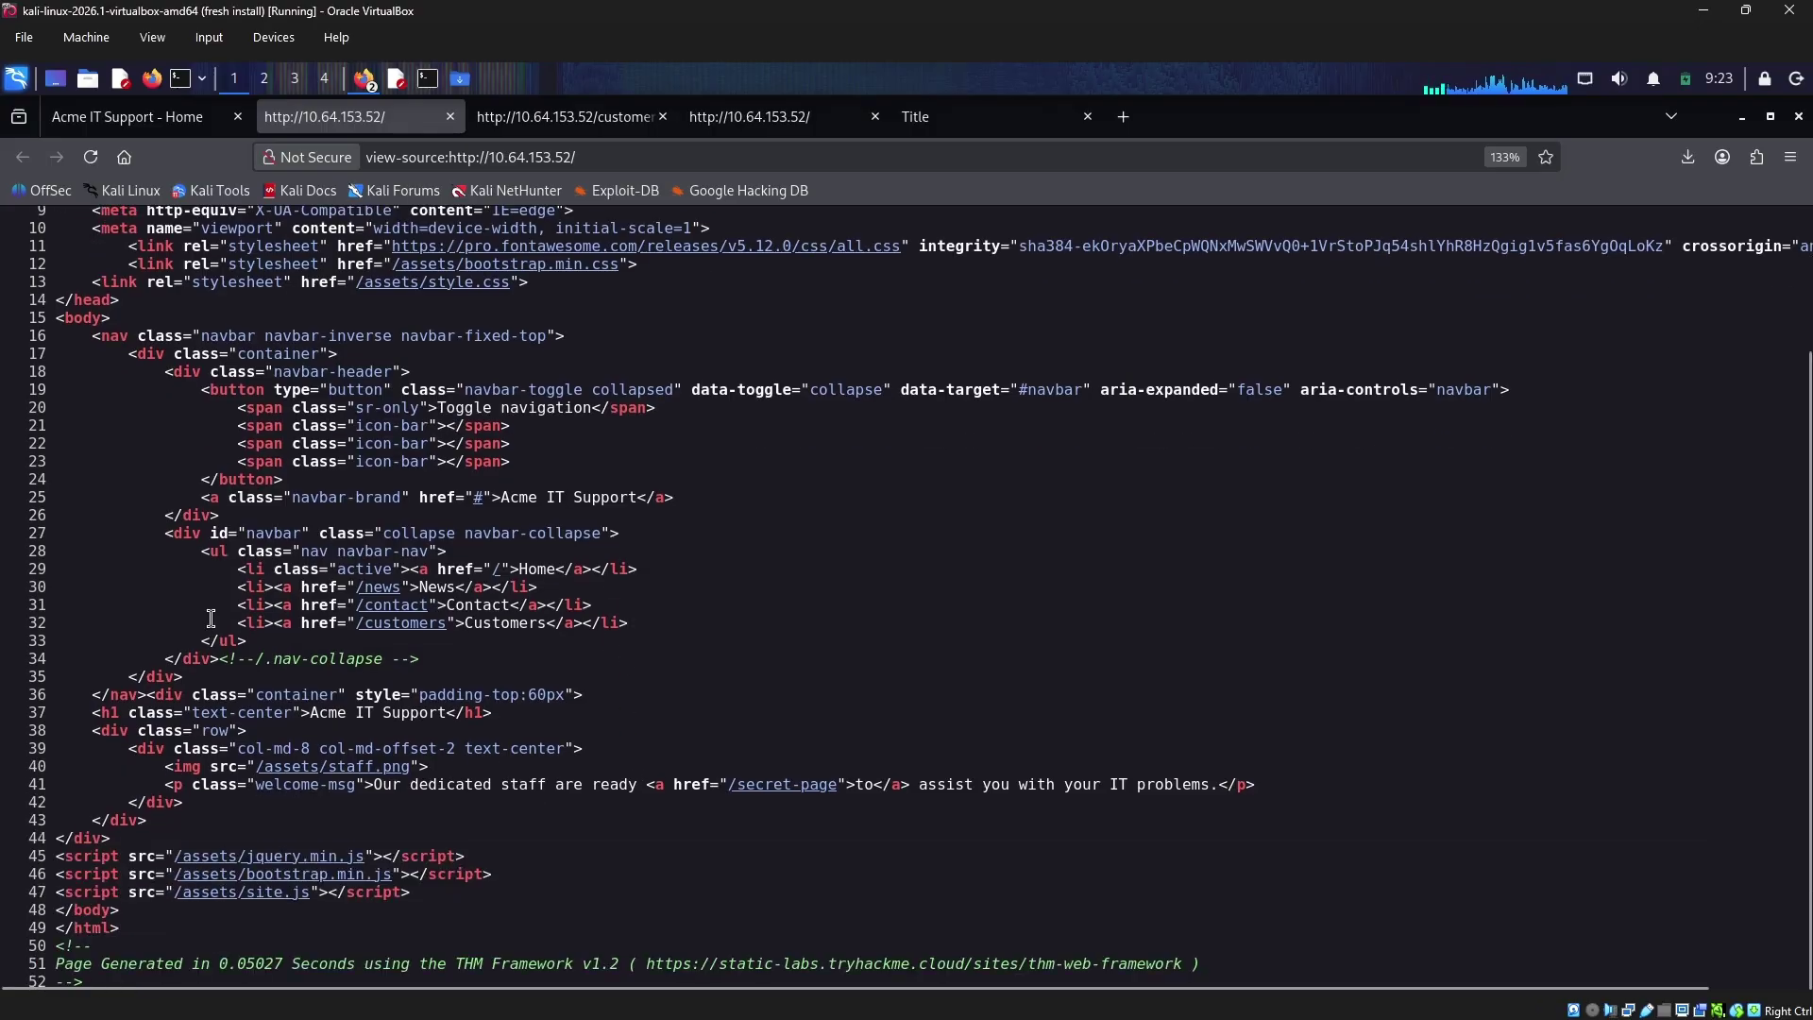
drag(652, 796, 1312, 793)
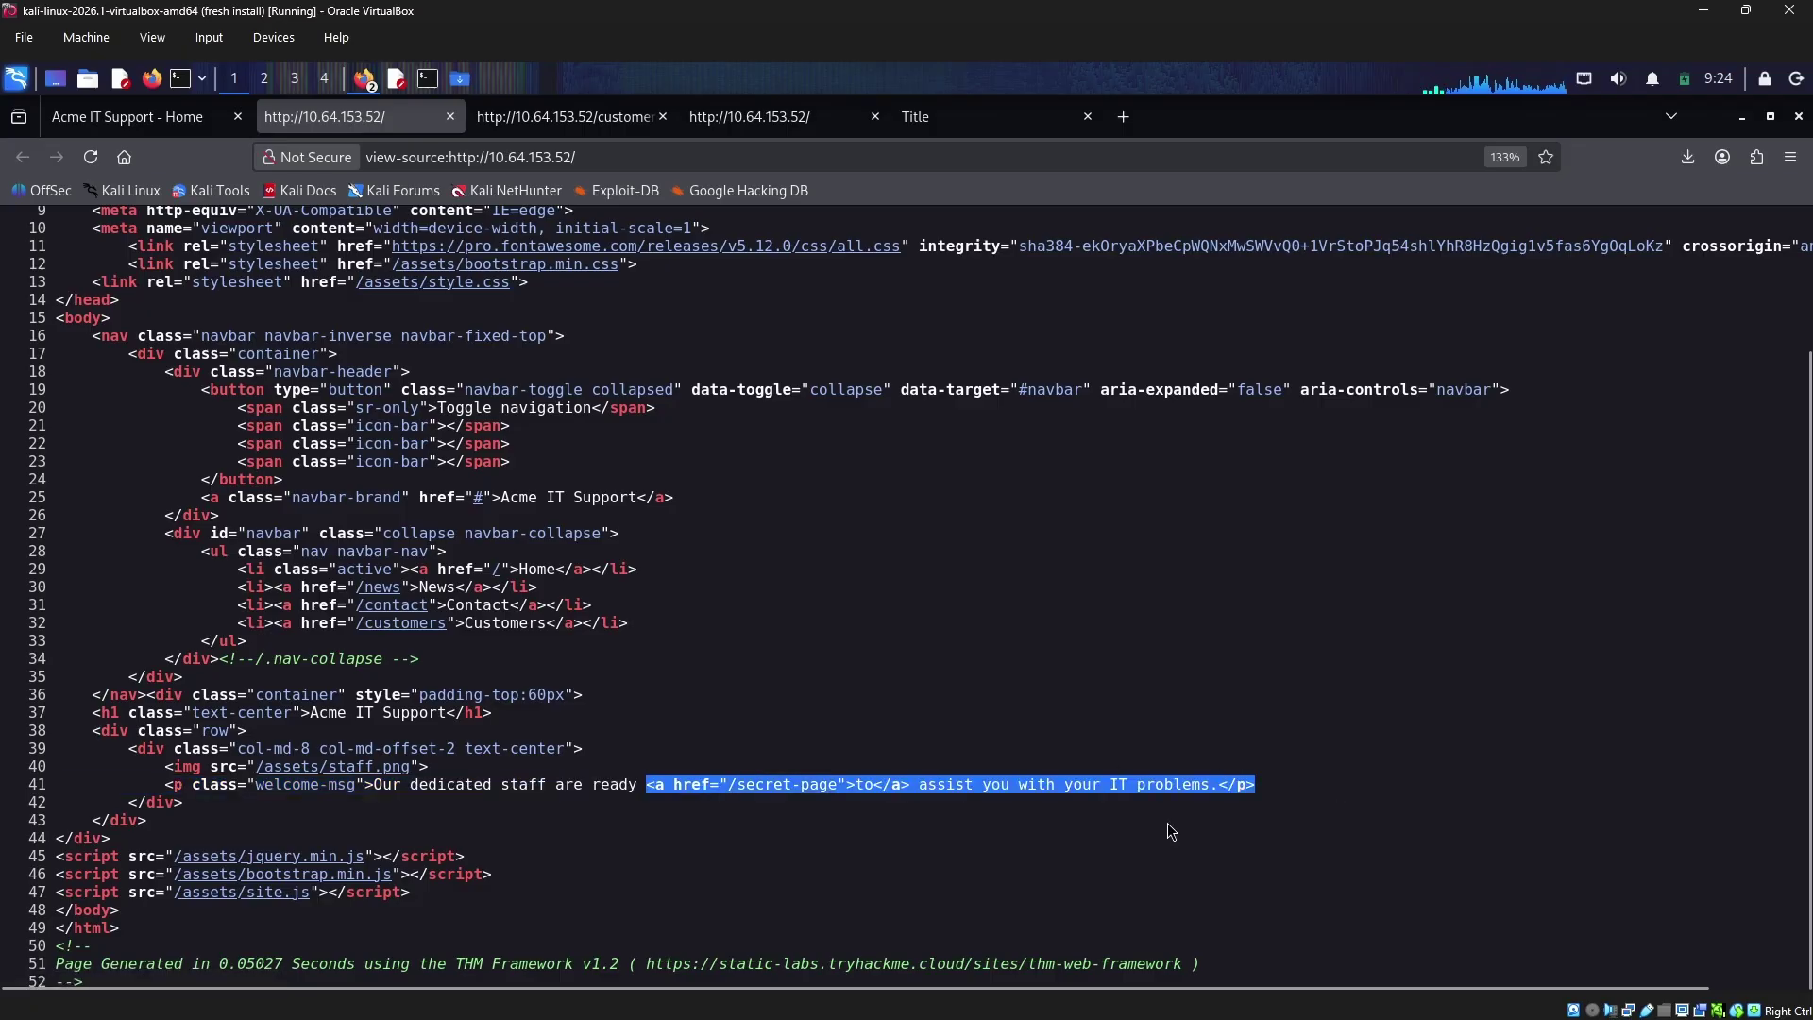
click(872, 862)
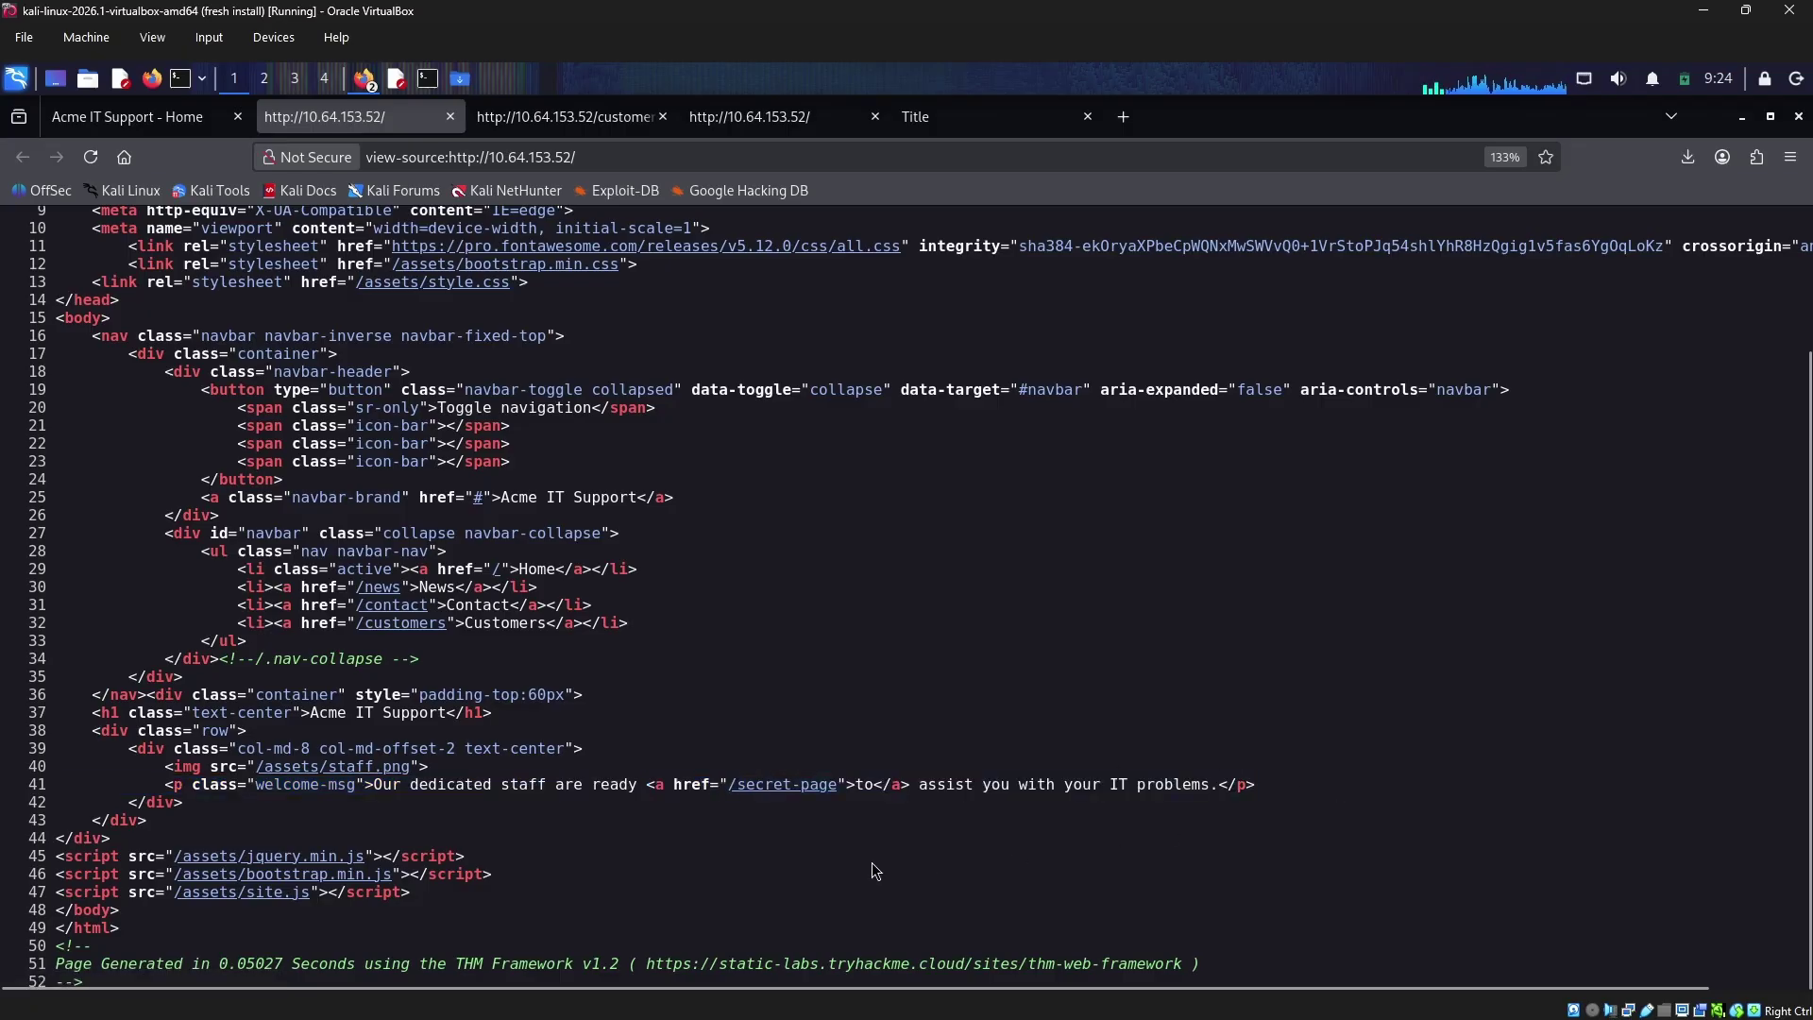
click(786, 784)
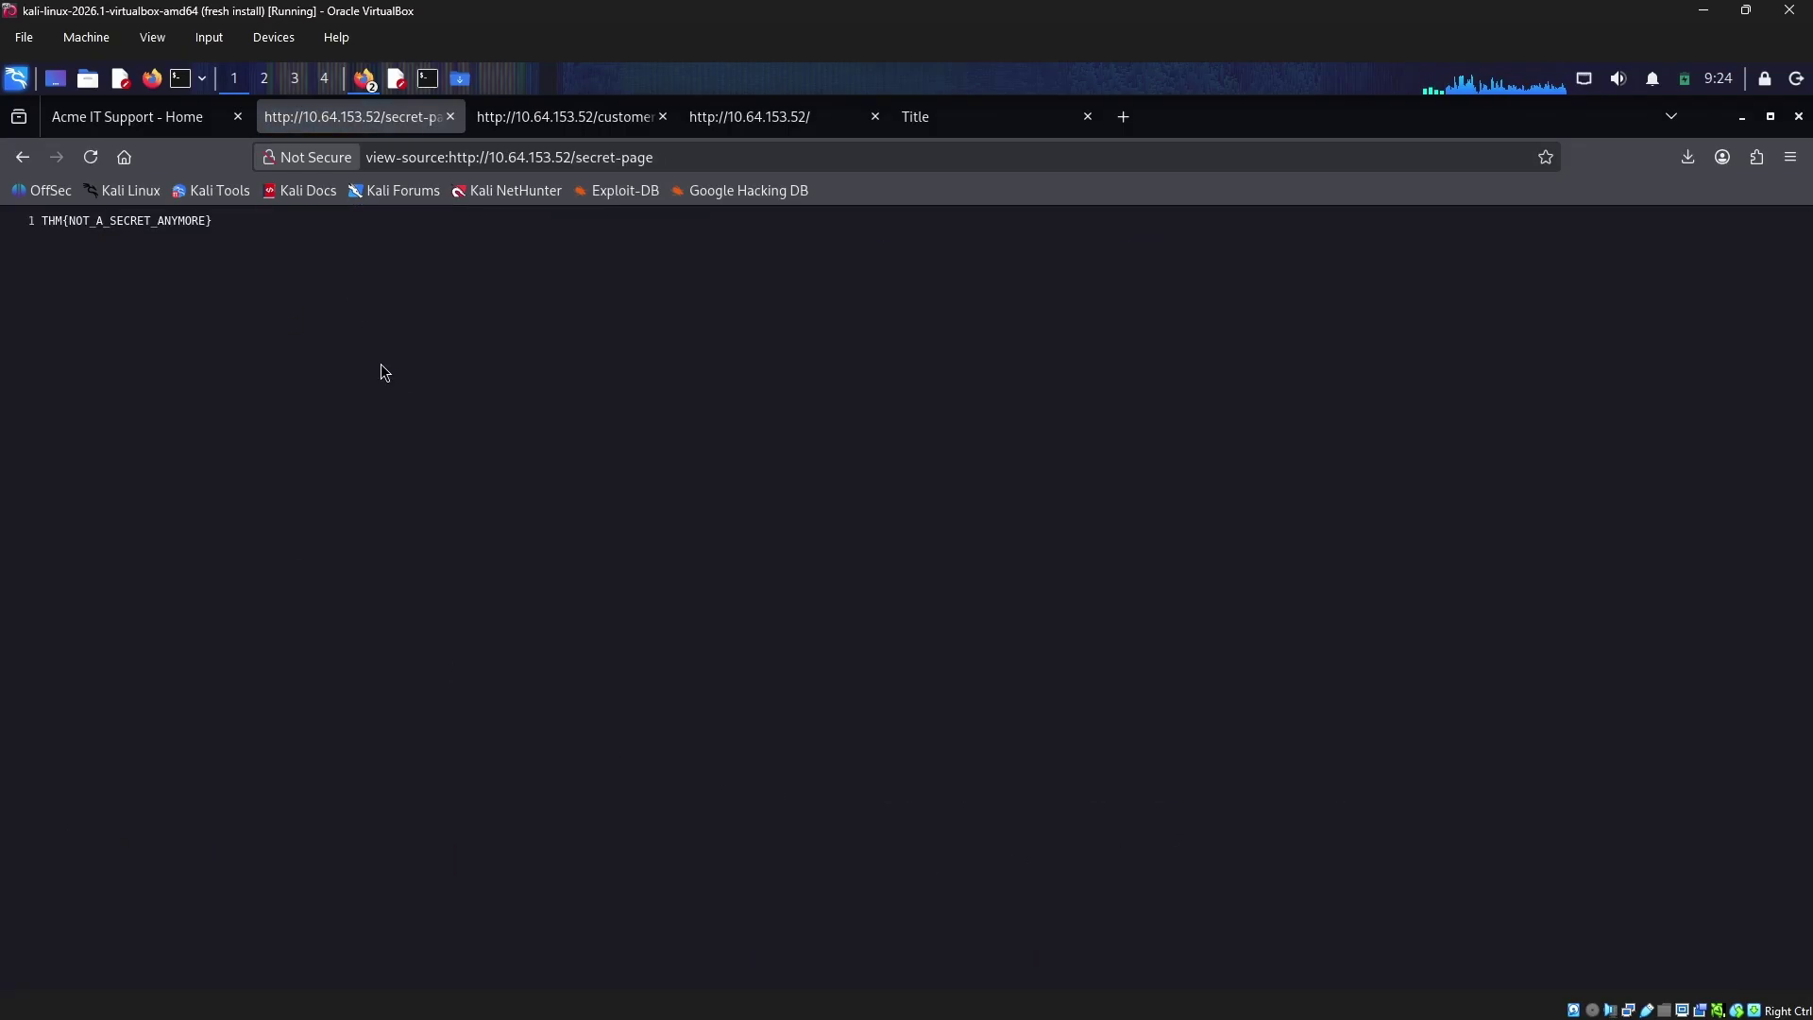
key(alt+Left)
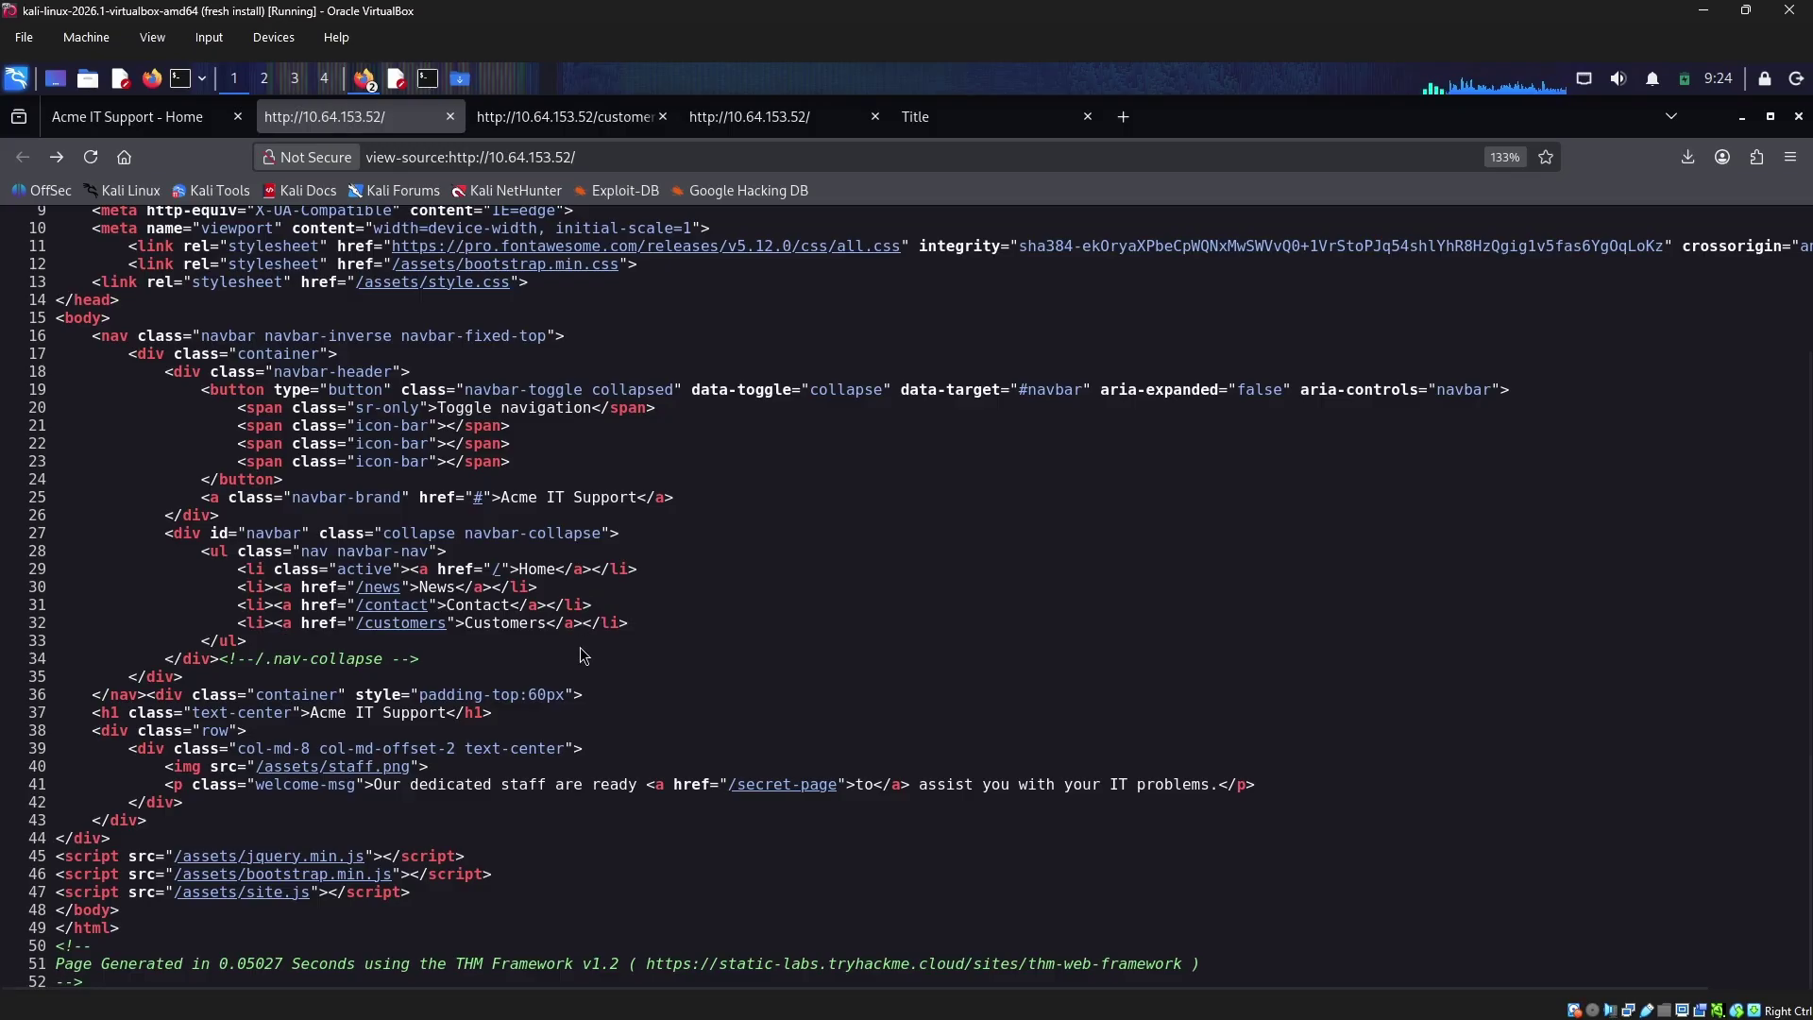
Open /assets/style.css from the source, examine the base64 background image data in div.imgflag, and return to the source
scroll(576, 652, up, 3)
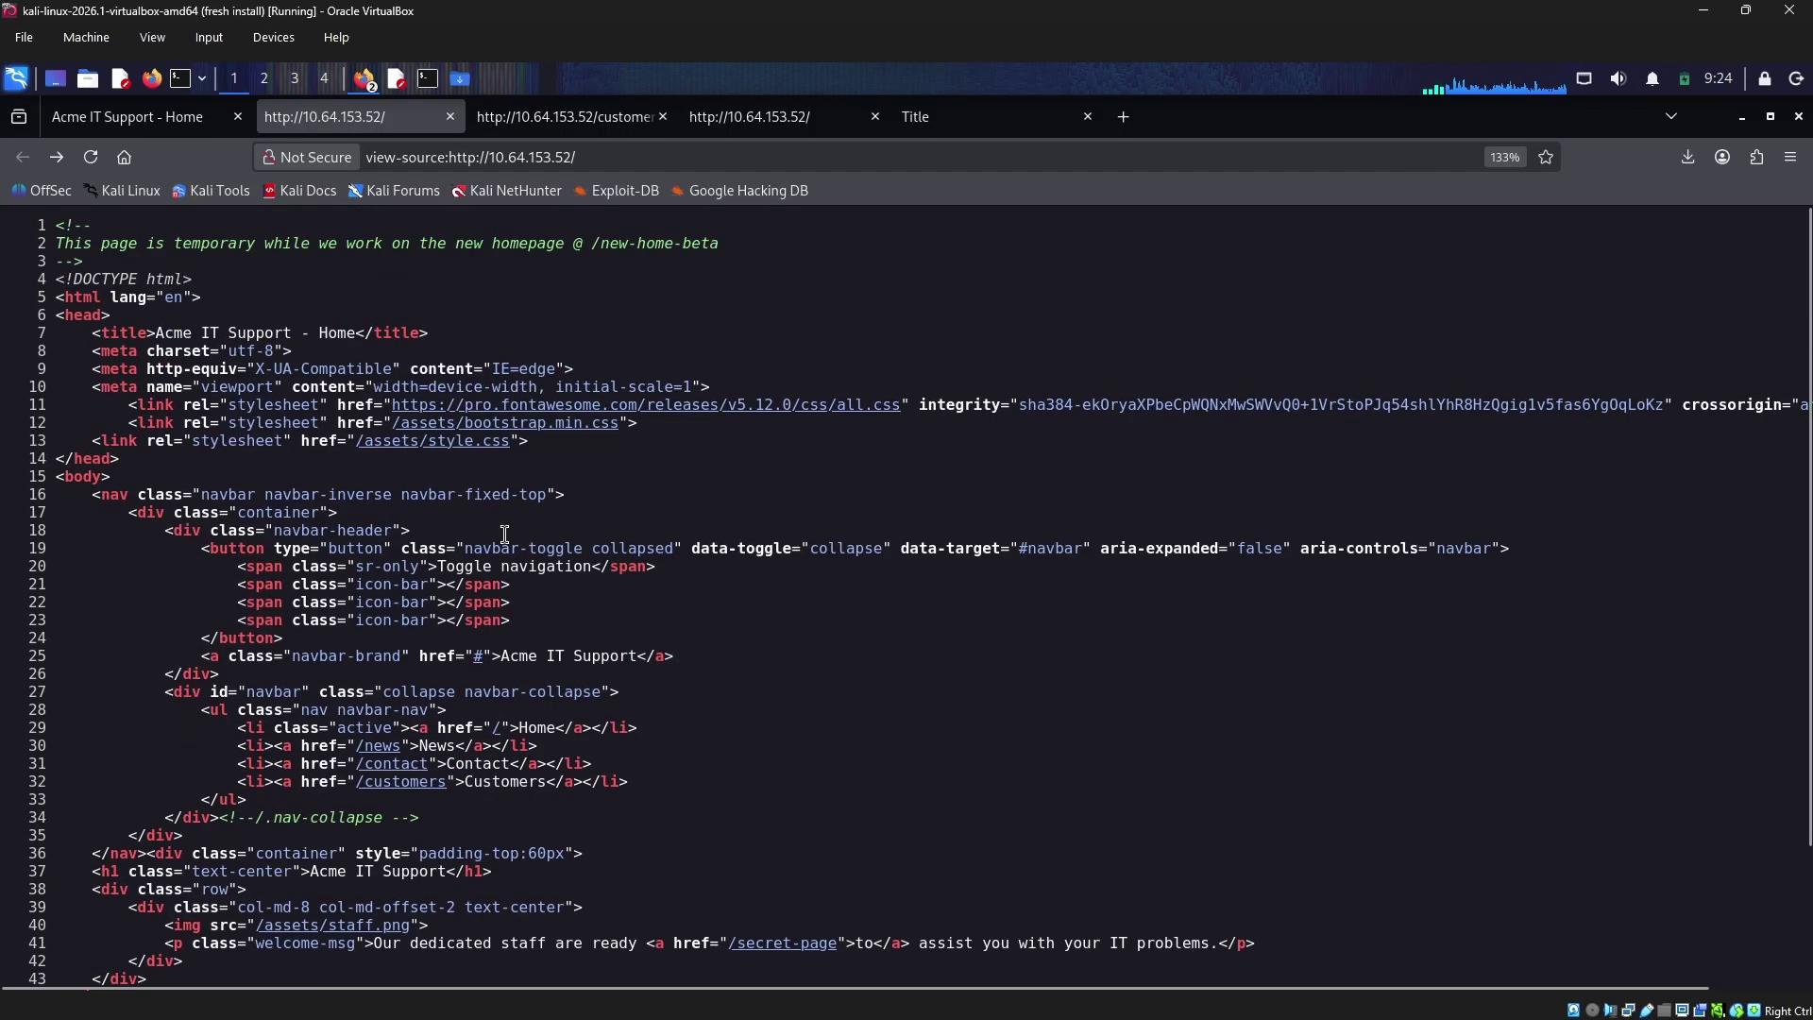
click(472, 440)
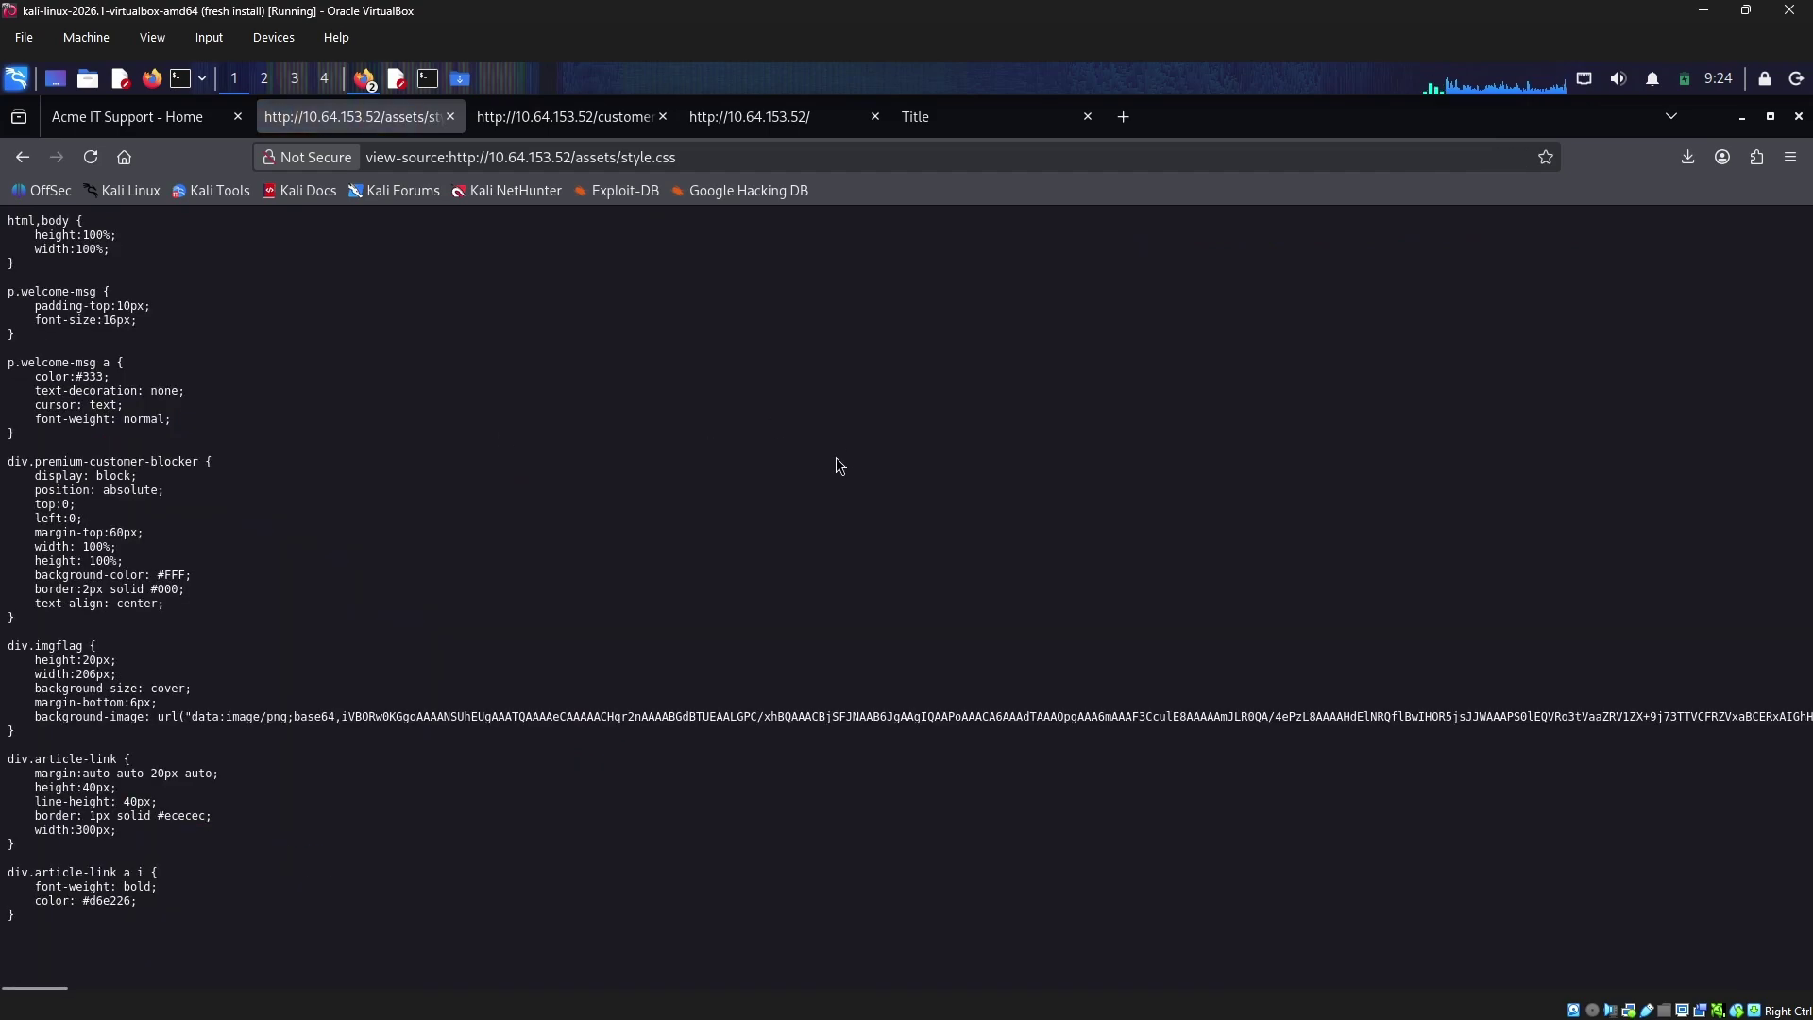
double_click(589, 715)
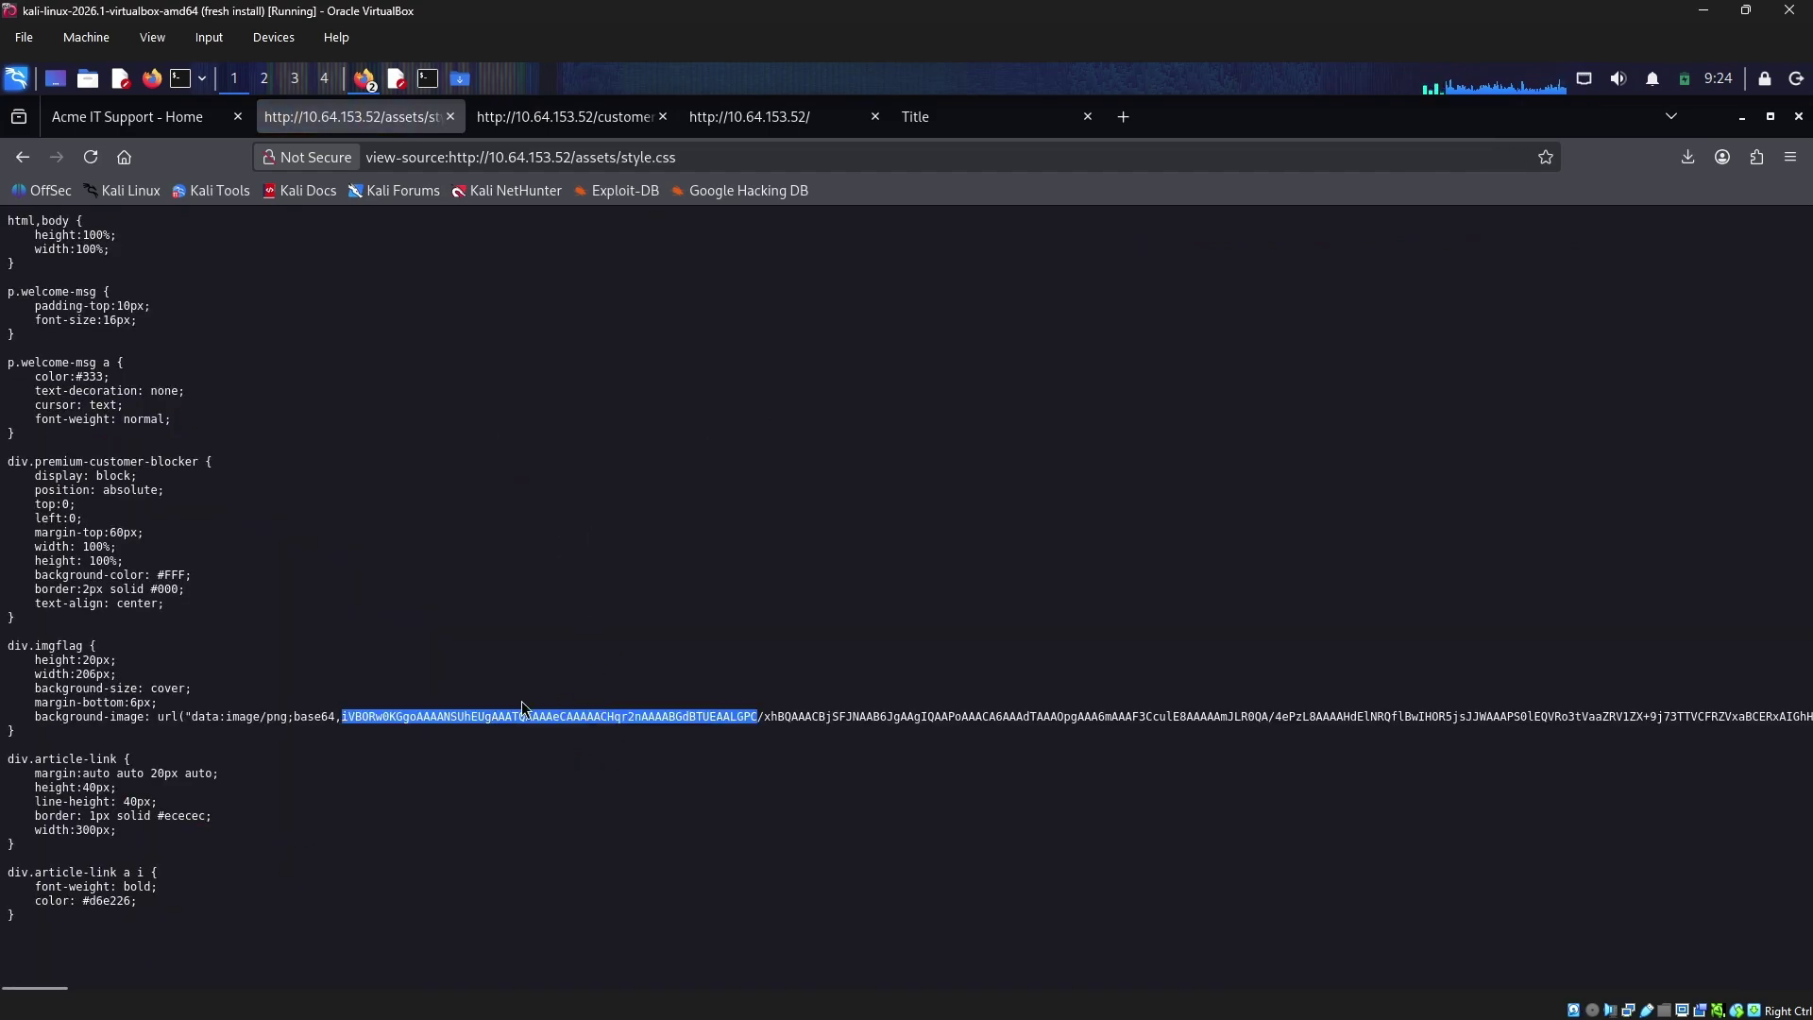
click(702, 715)
drag(339, 715, 380, 707)
drag(239, 714, 322, 707)
click(535, 599)
key(alt+Left)
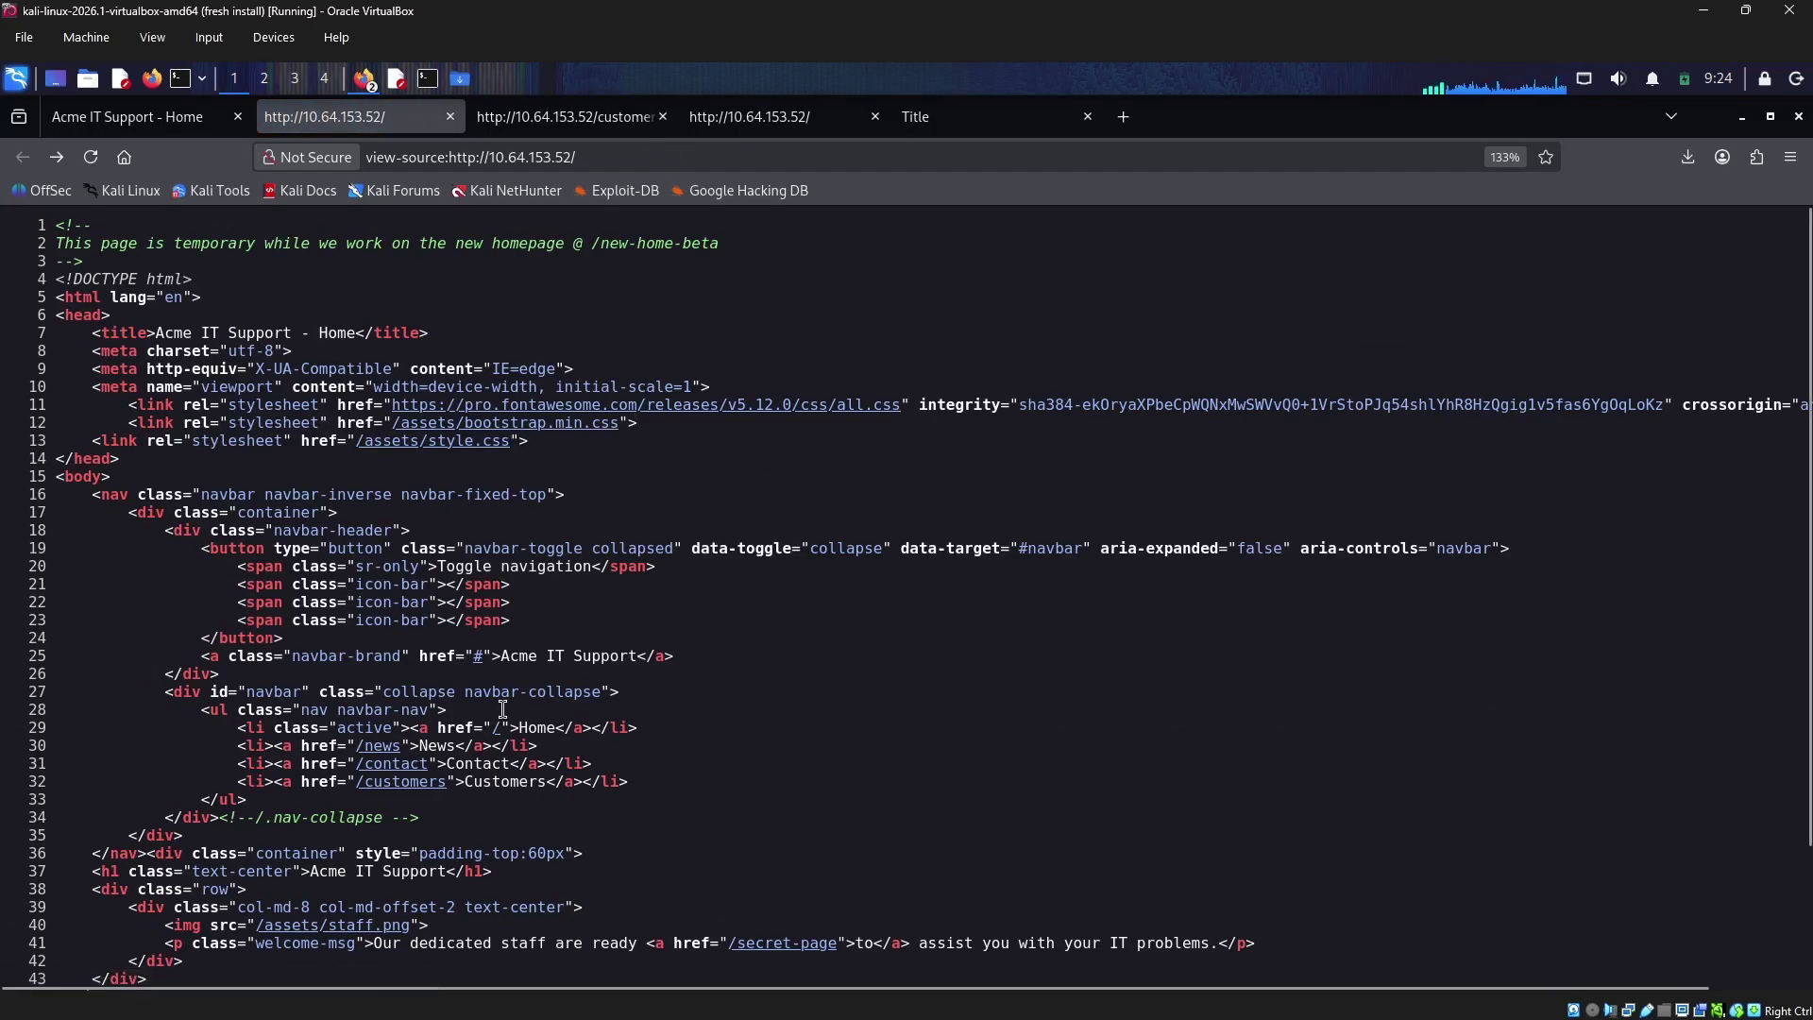
Examine the assets linked in the home page source, including staff.png, jquery.min.js, bootstrap.min.js and site.js, returning to the source after each
scroll(406, 801, down, 3)
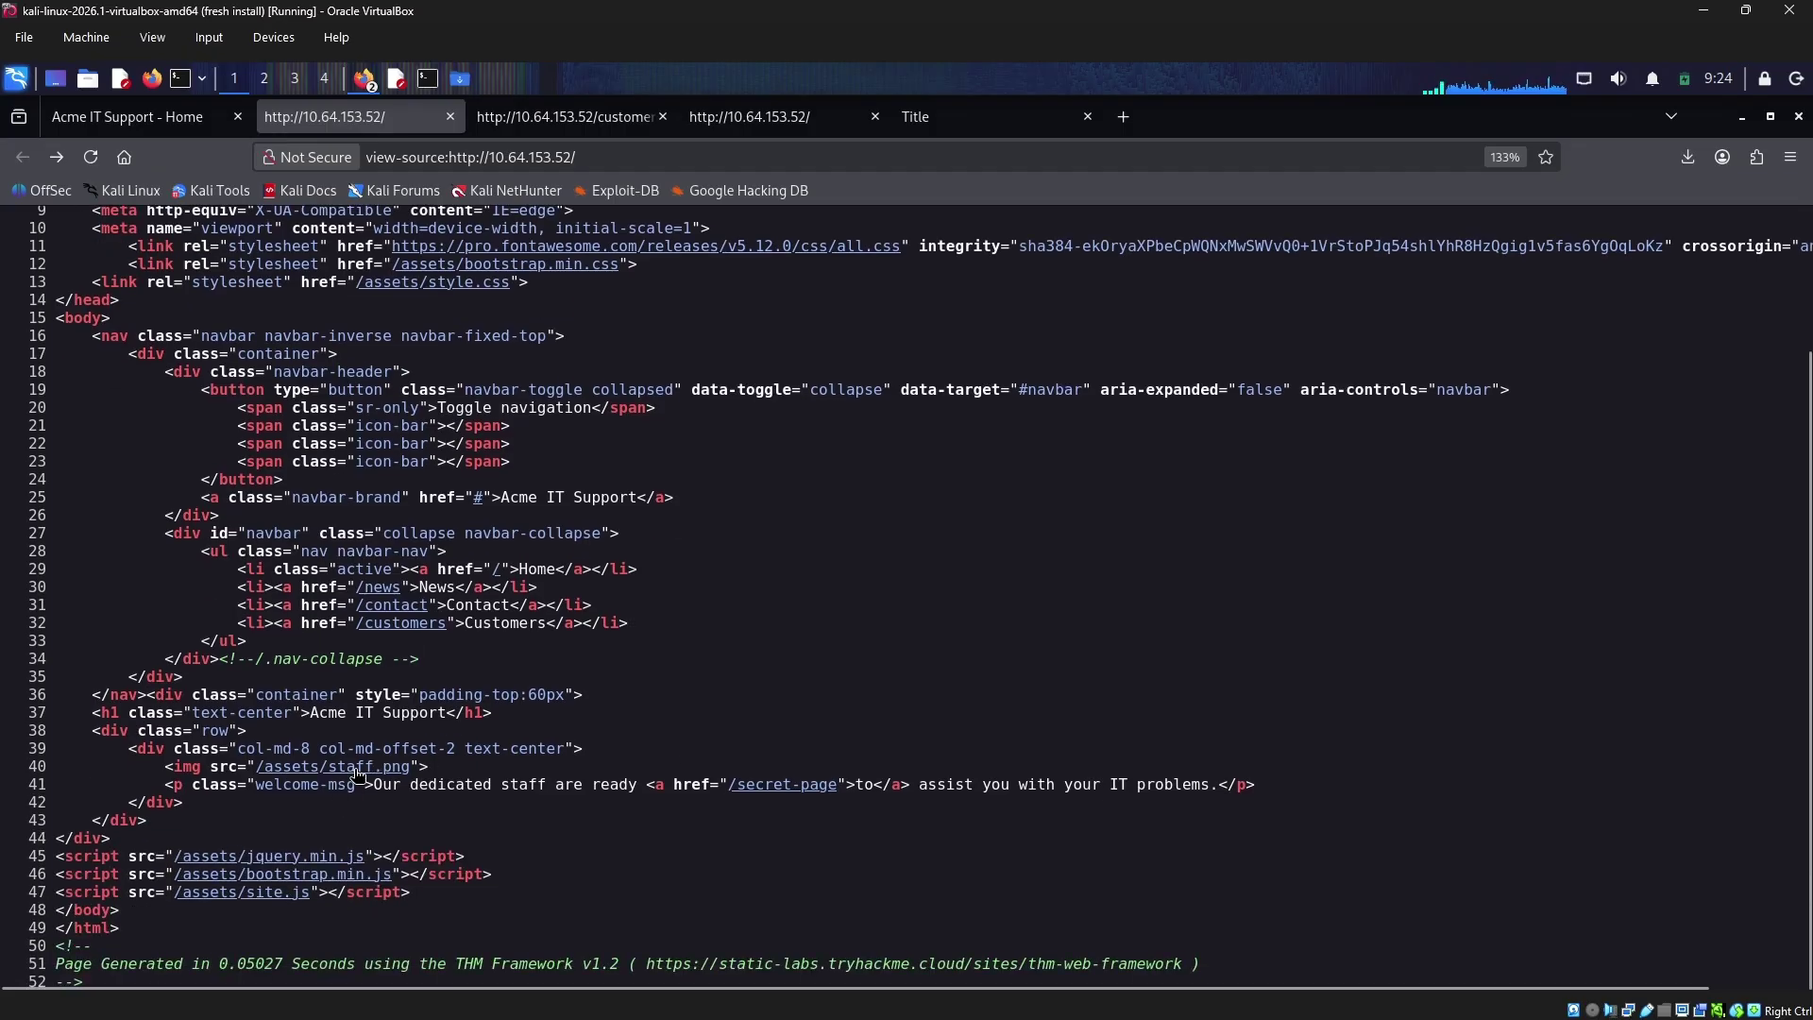
click(359, 768)
key(alt+Left)
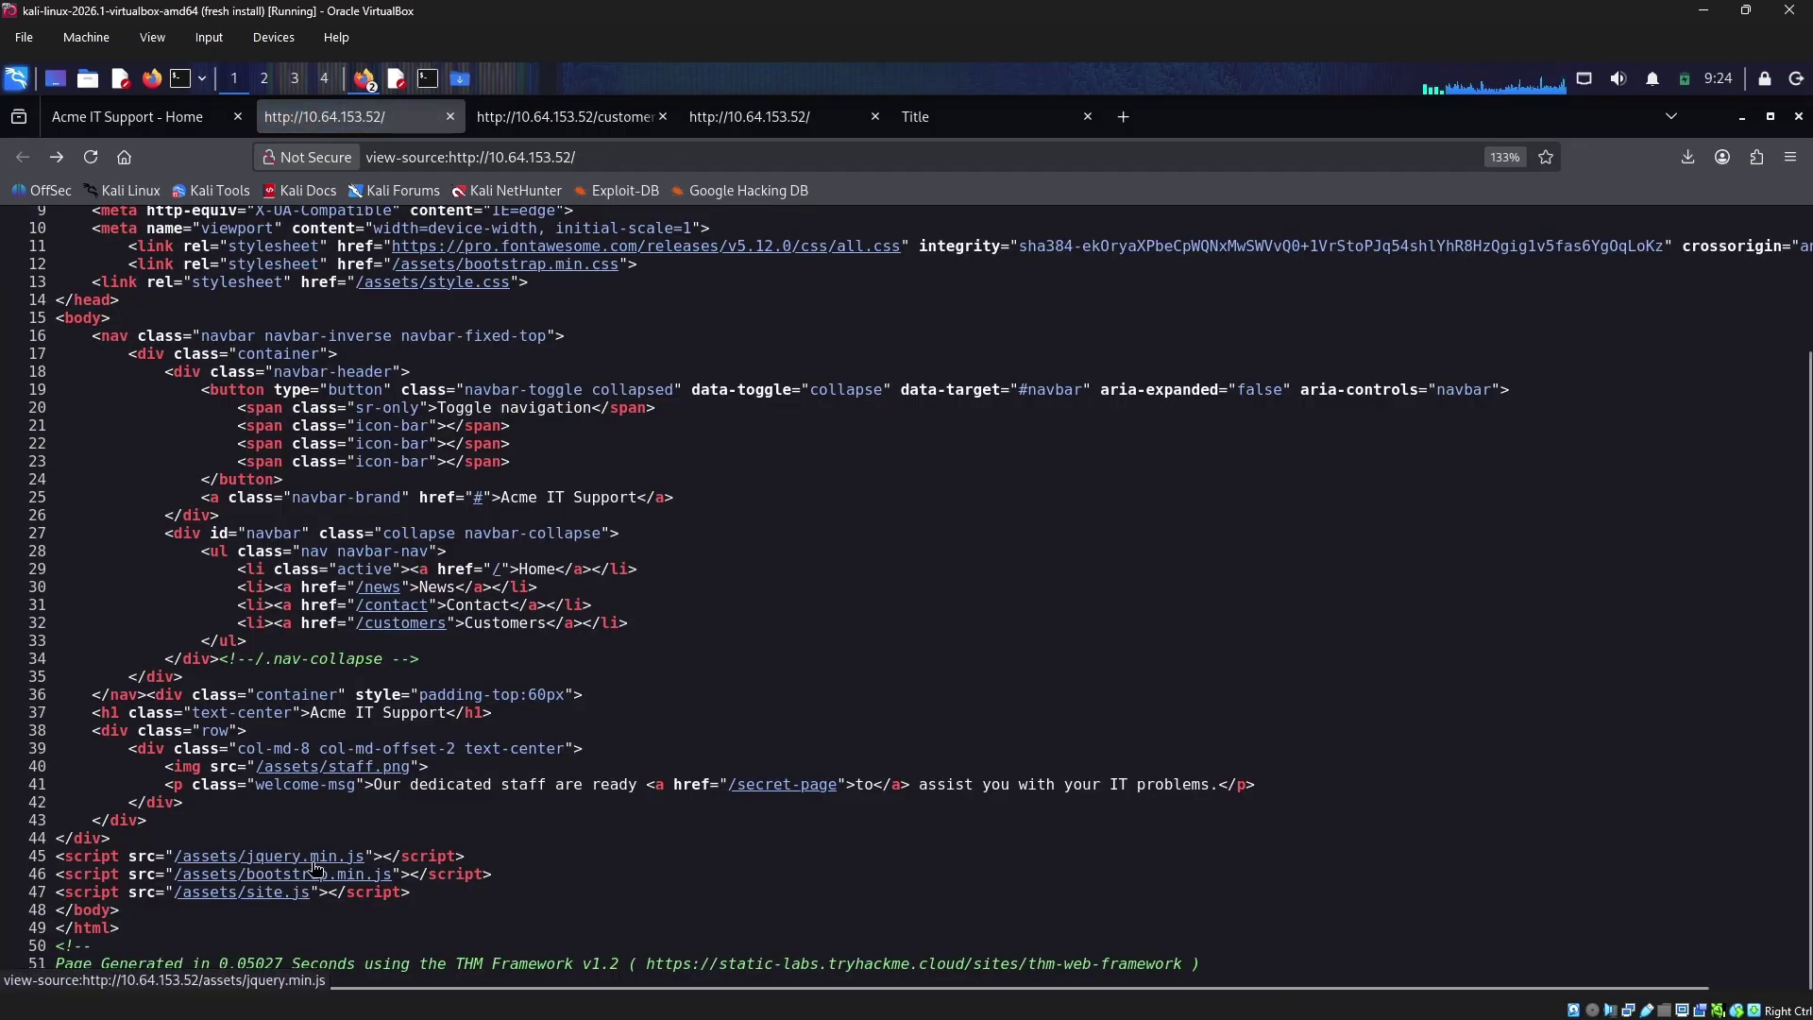
click(347, 766)
key(alt+Left)
click(309, 856)
key(alt+Left)
click(358, 873)
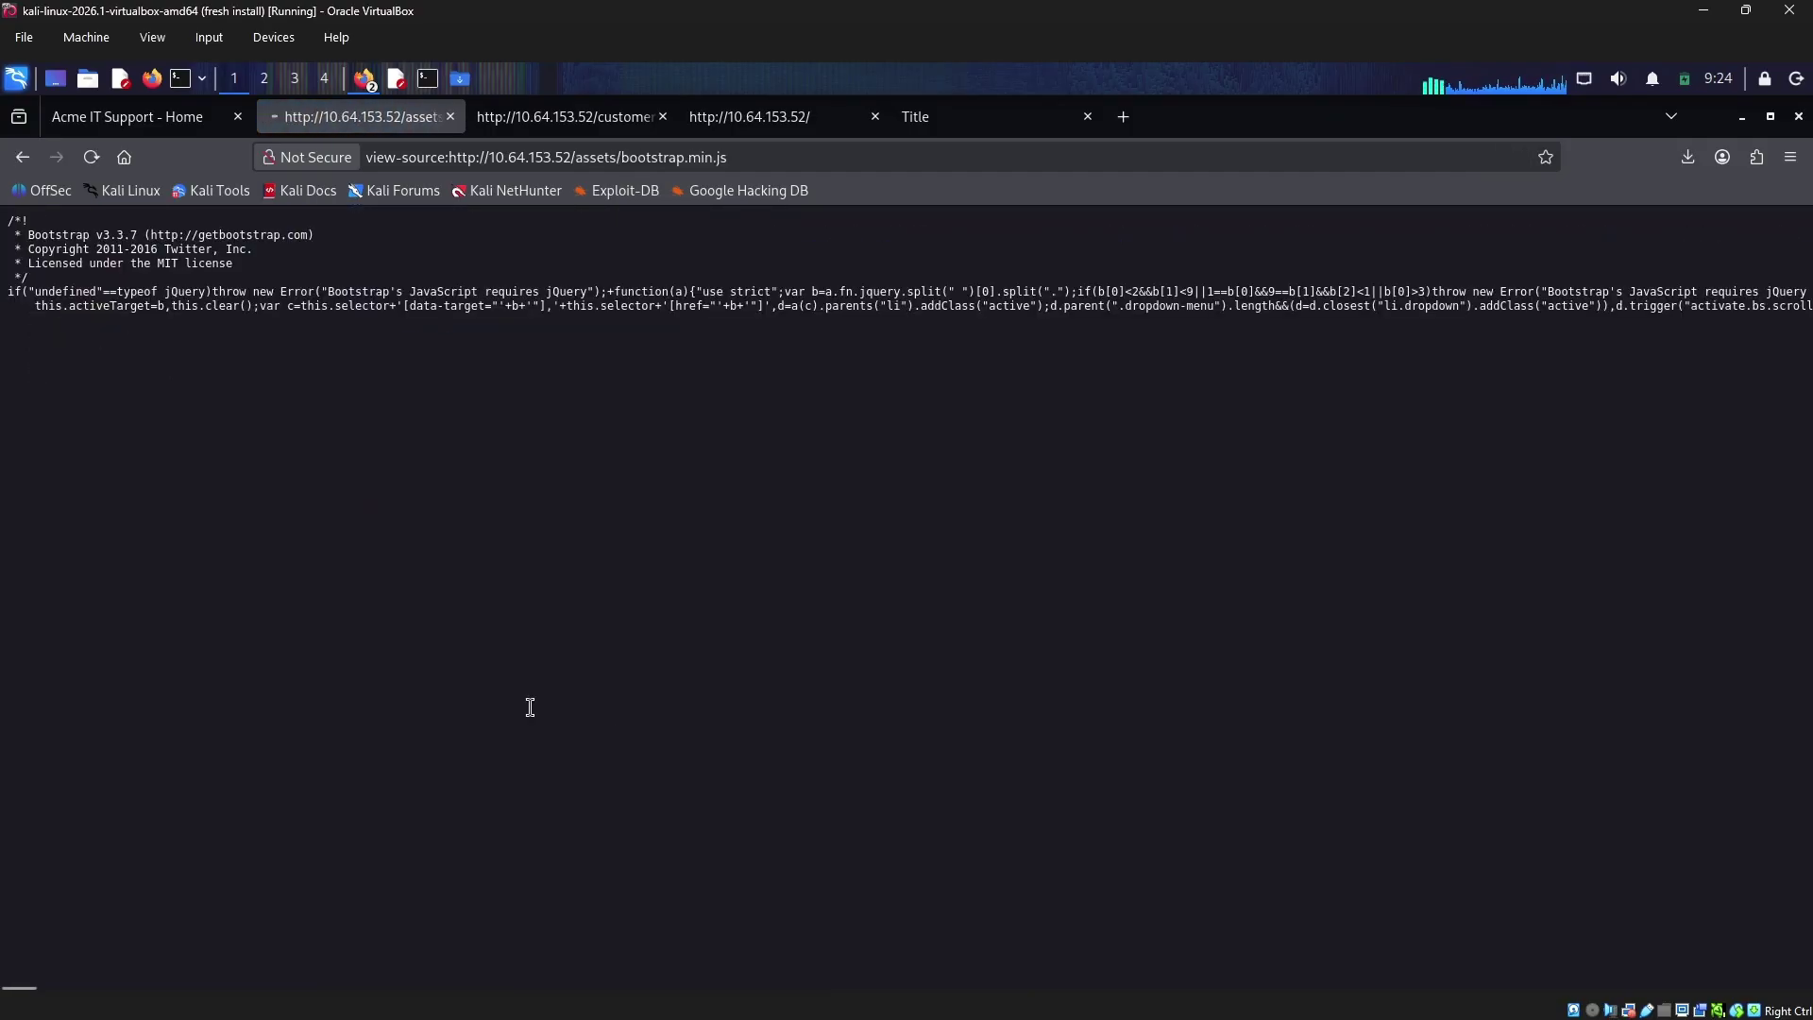
key(alt+Left)
click(274, 889)
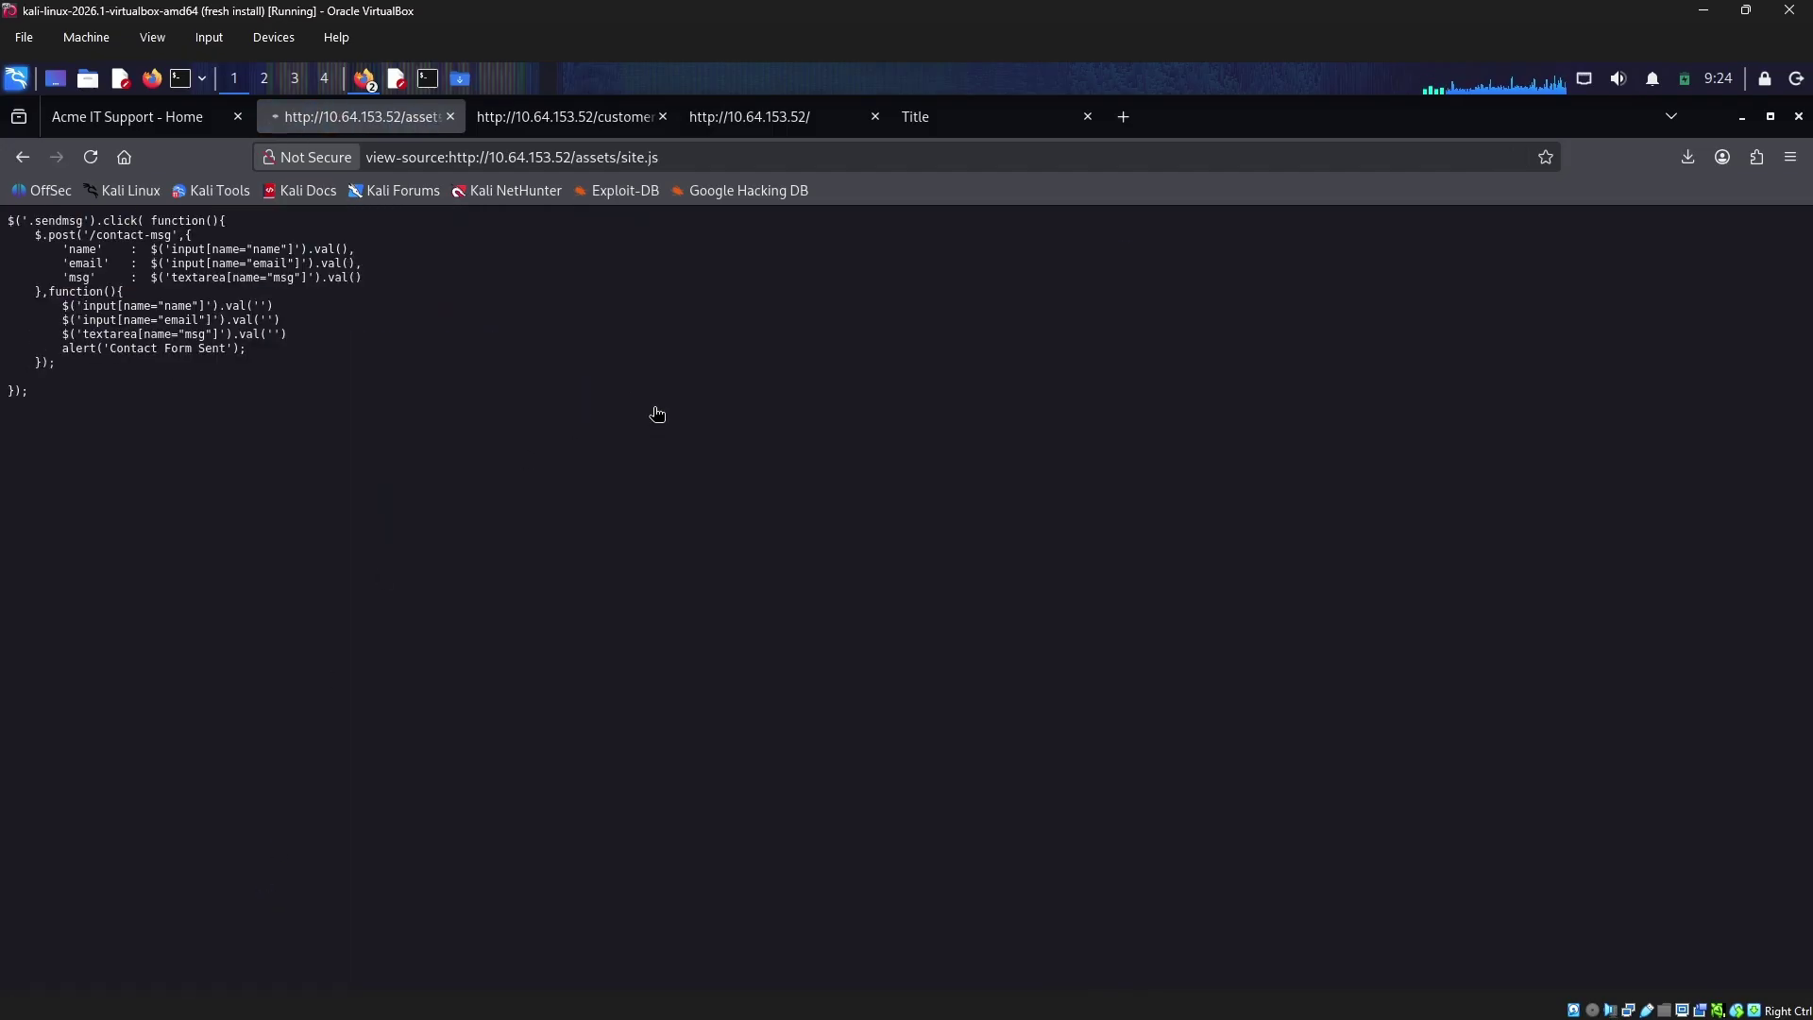
key(alt+Left)
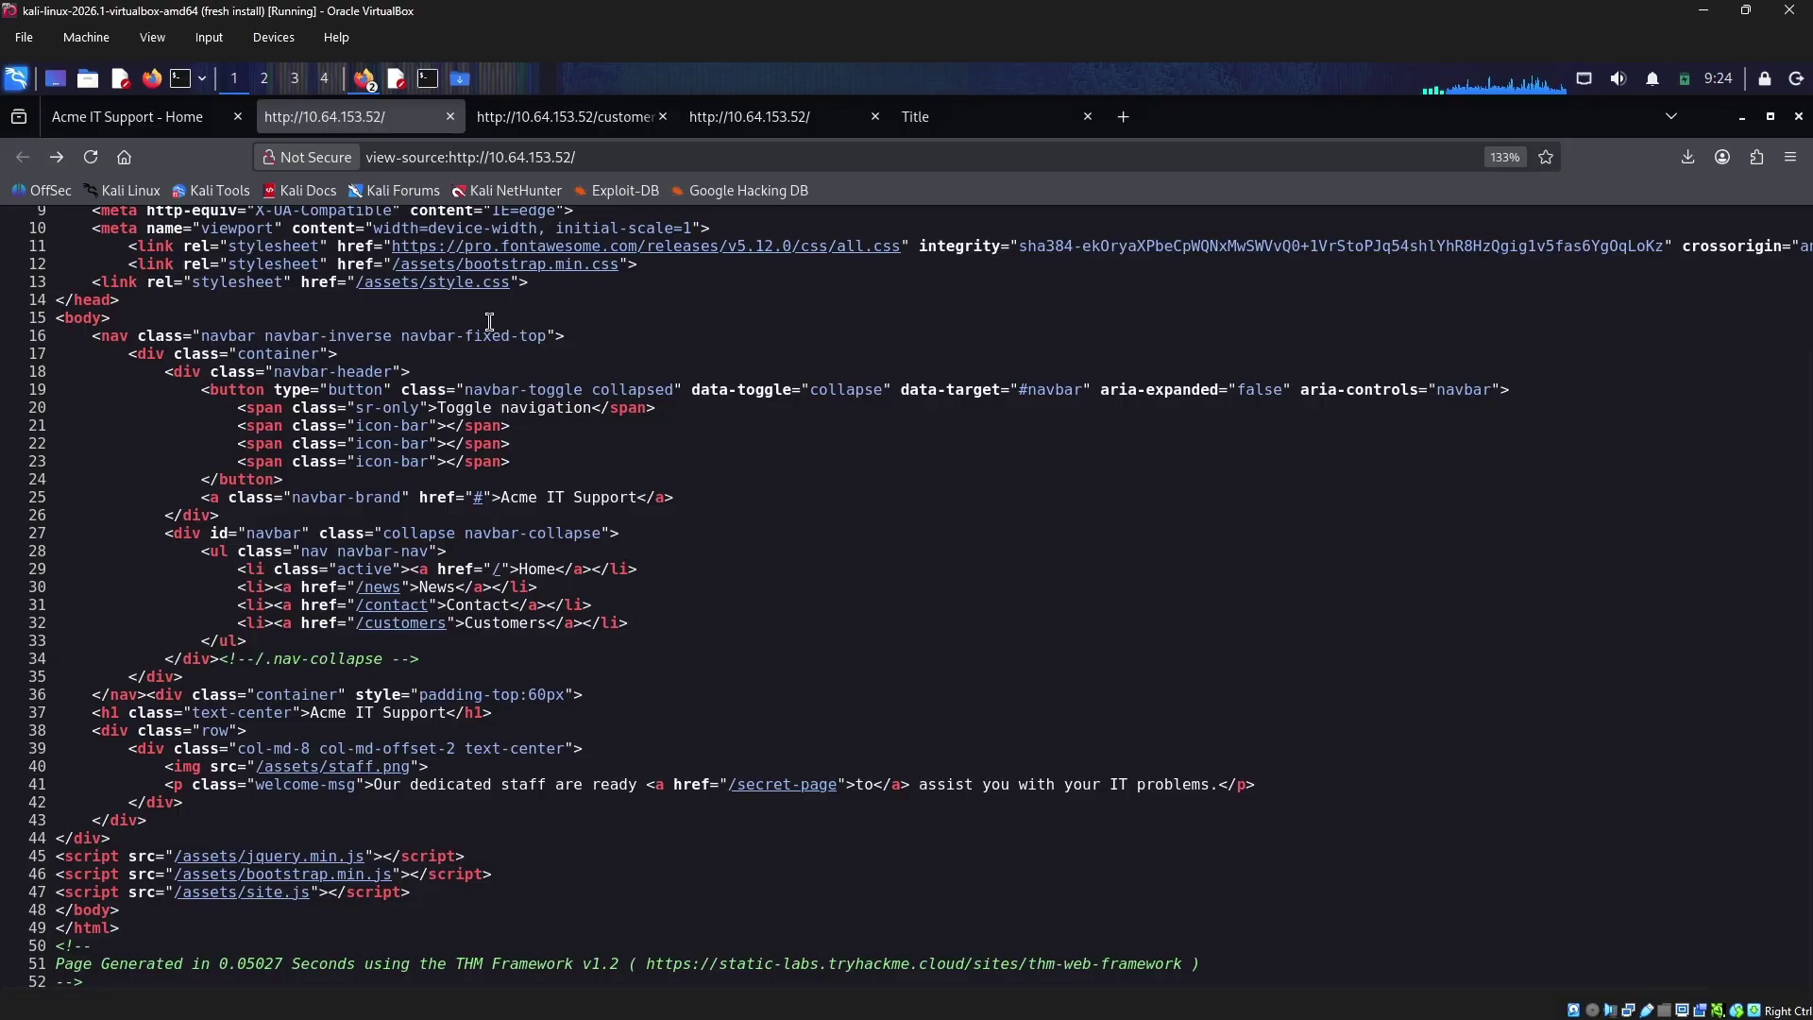
Return to the live Acme IT Support site and inspect its home page with the developer tools
click(142, 116)
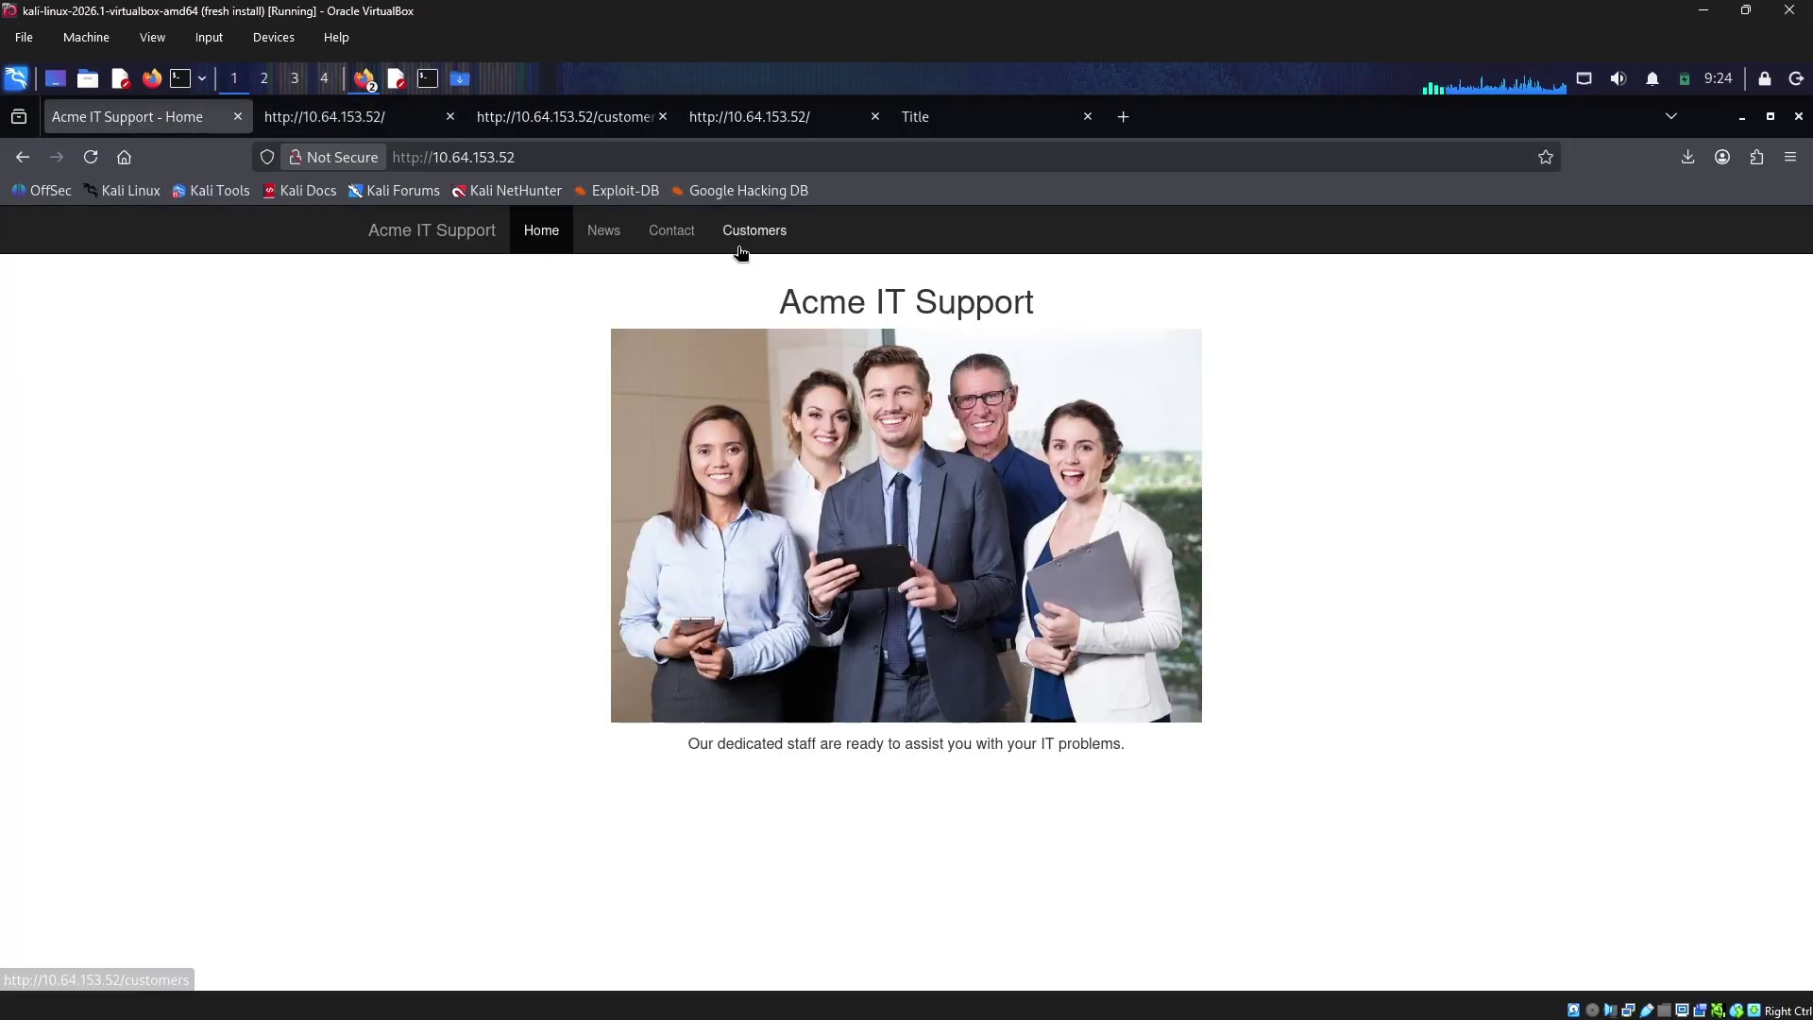
click(671, 247)
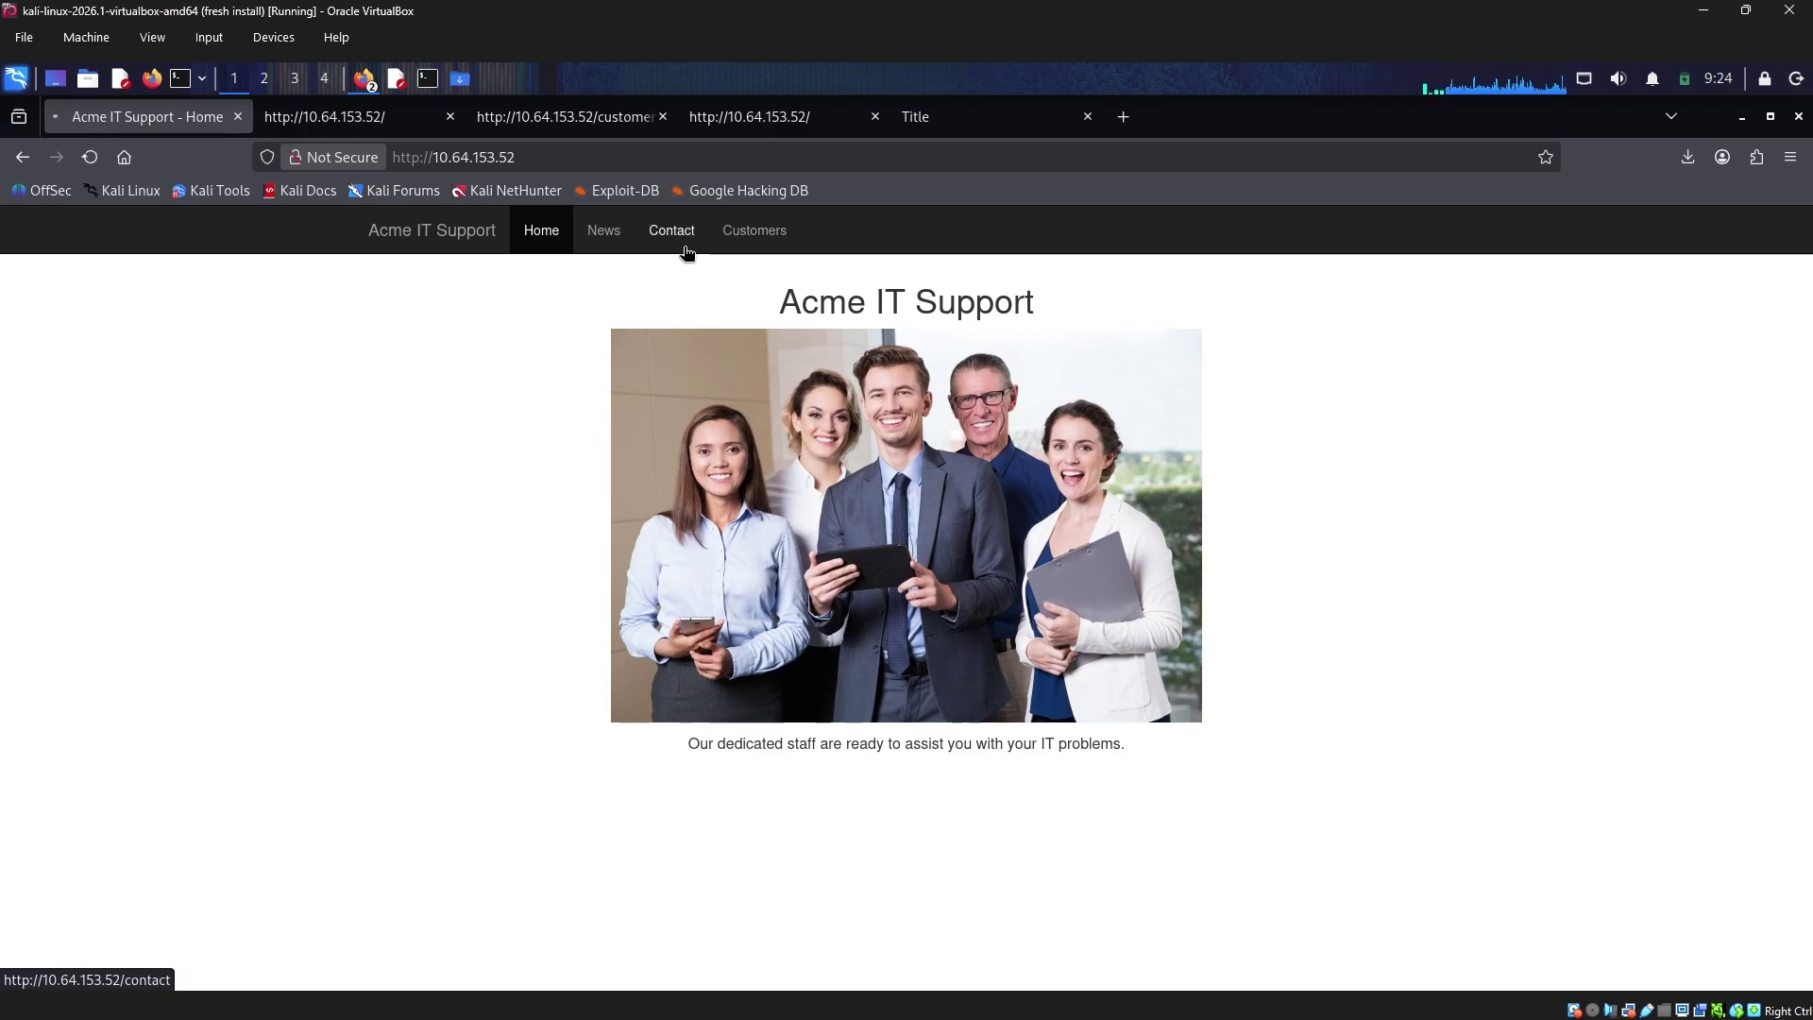
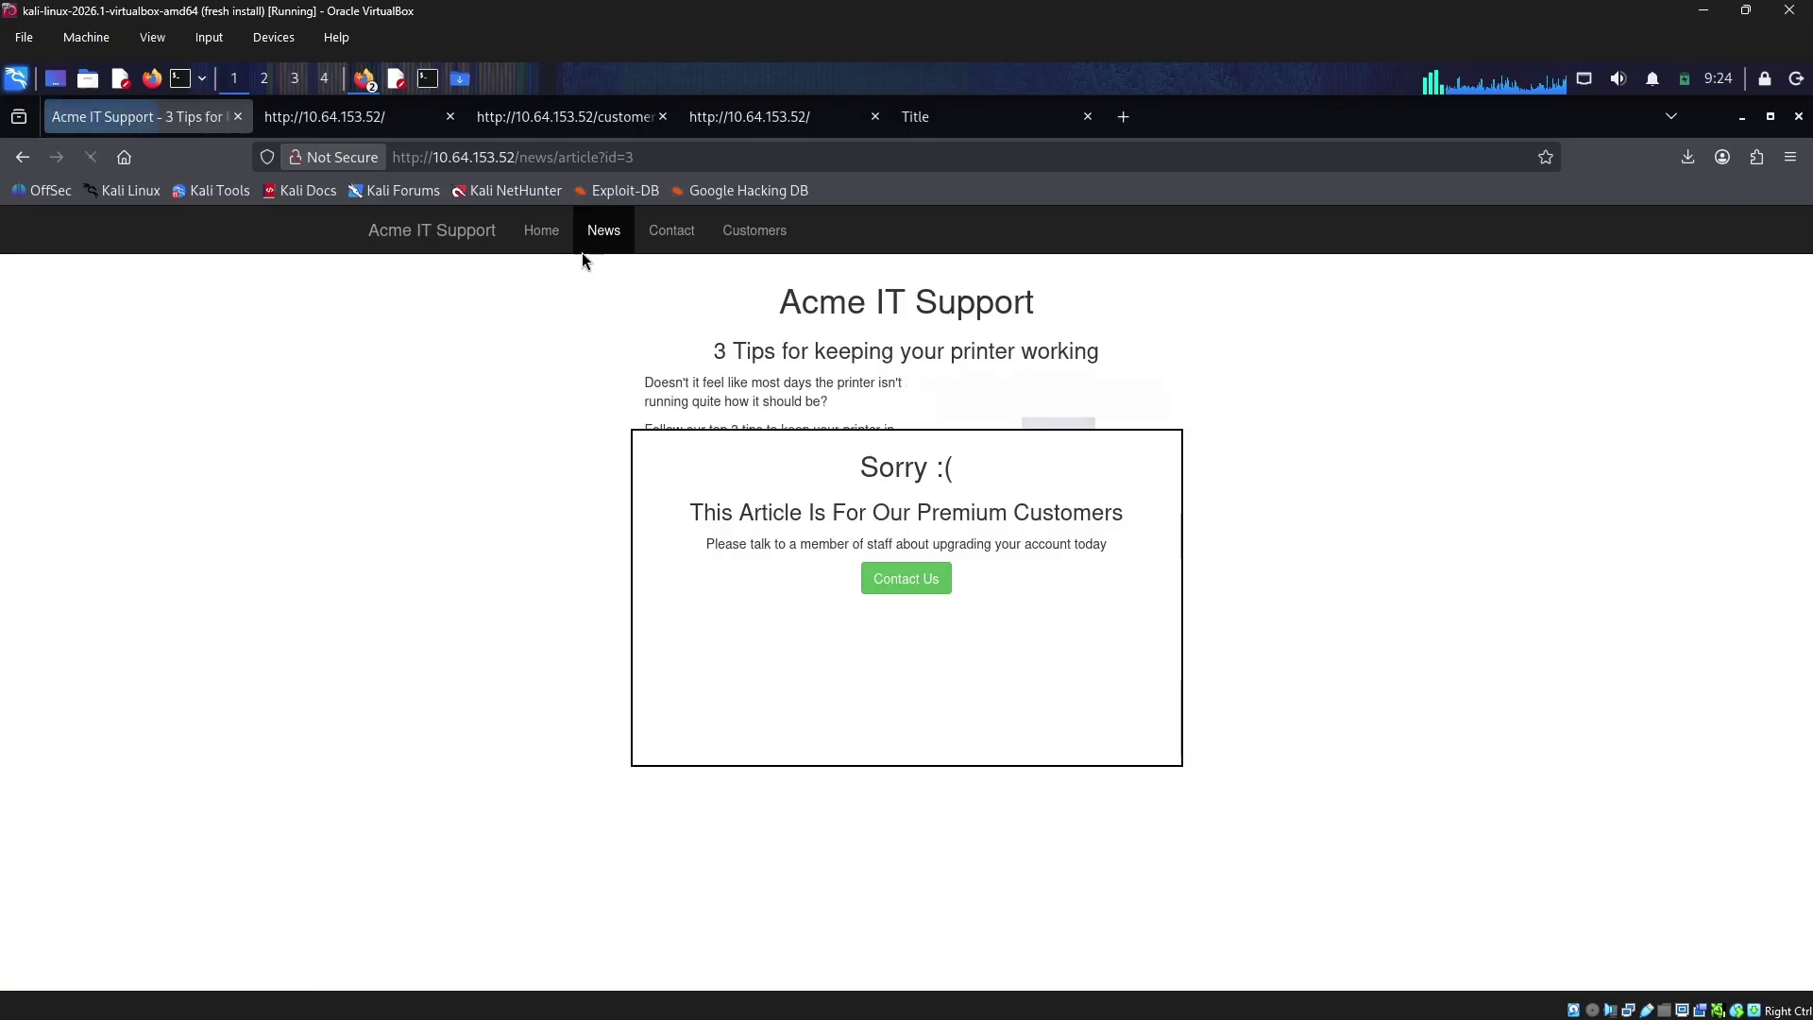
click(555, 247)
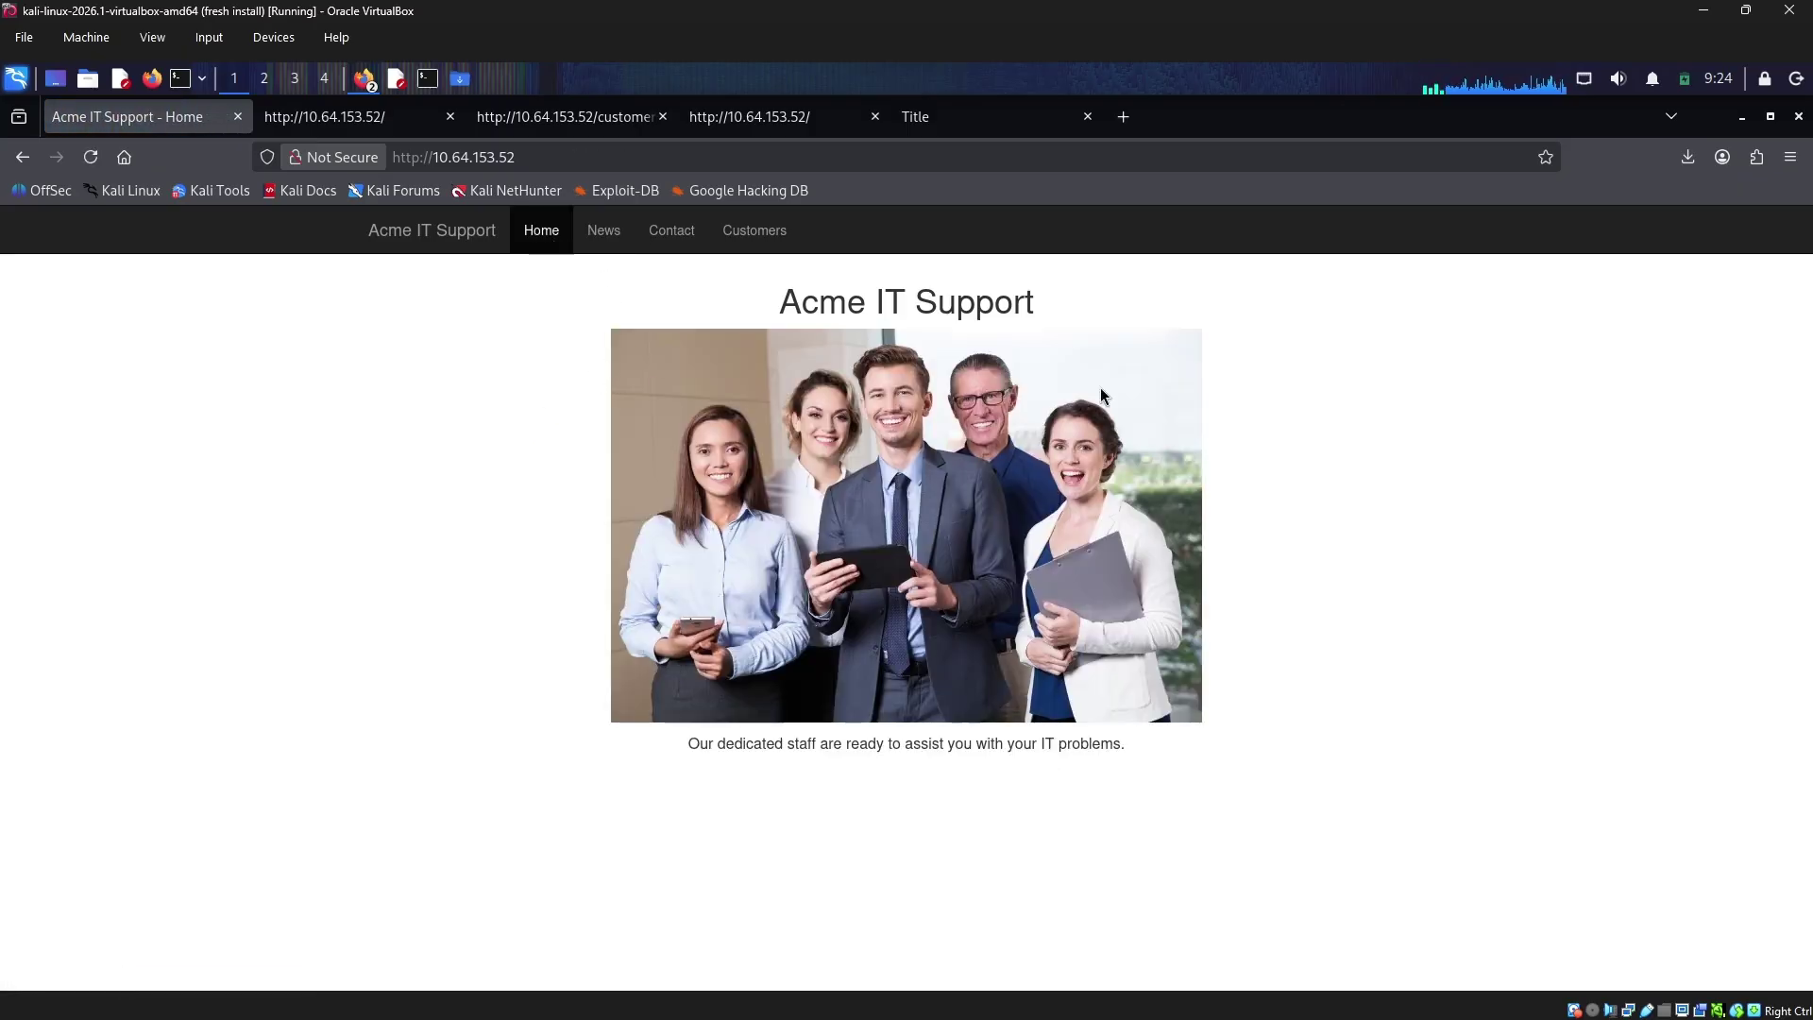
right_click(1312, 569)
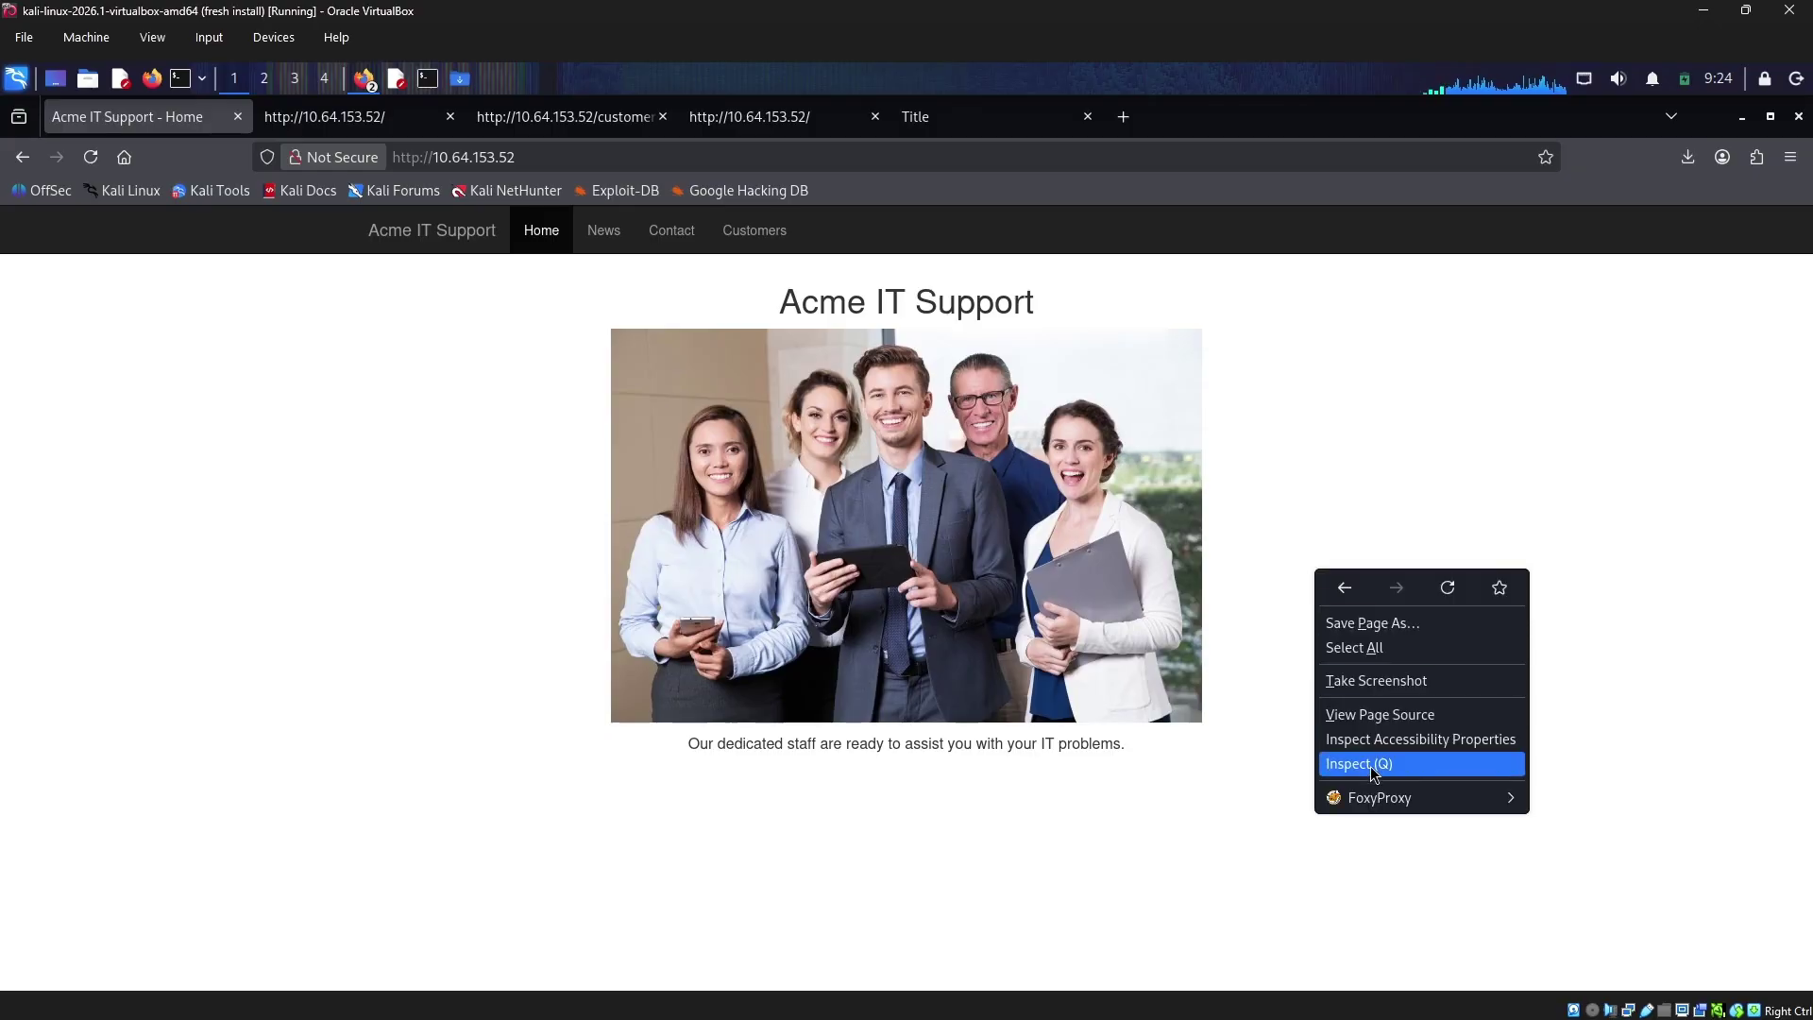
click(1369, 767)
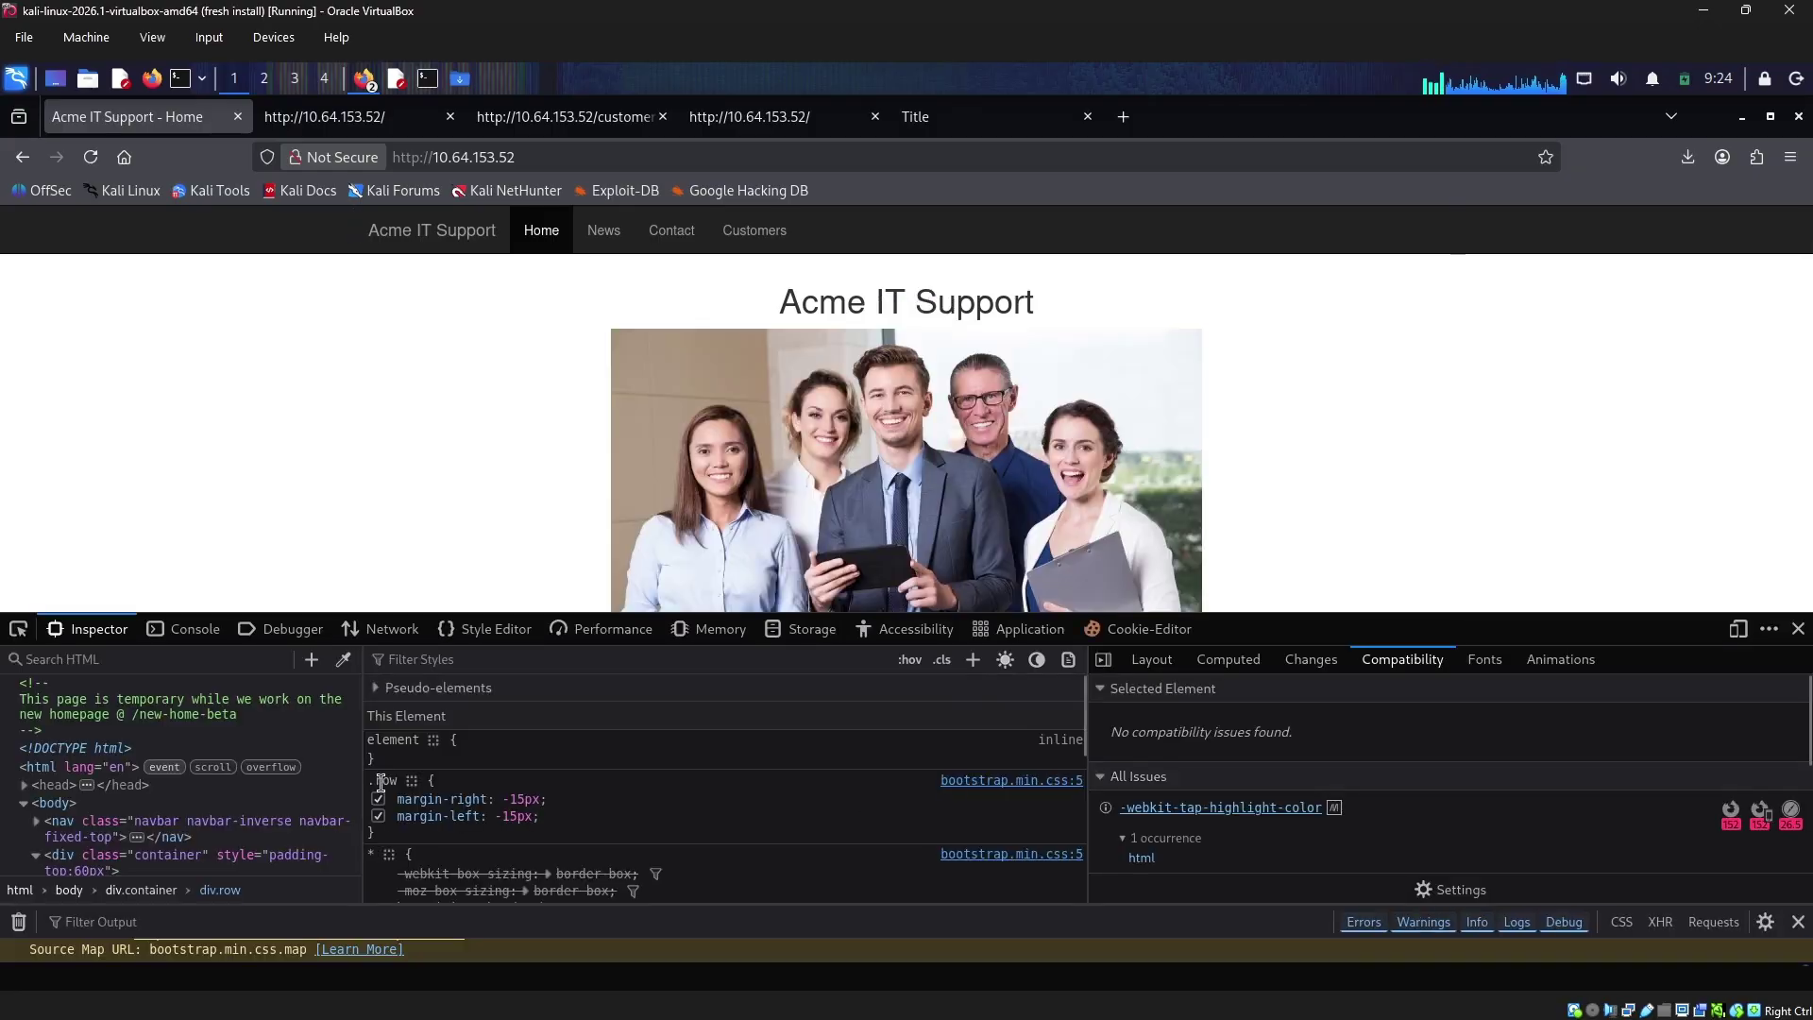
Look through the Console, Debugger and Network developer tools, finishing in the Debugger
click(179, 639)
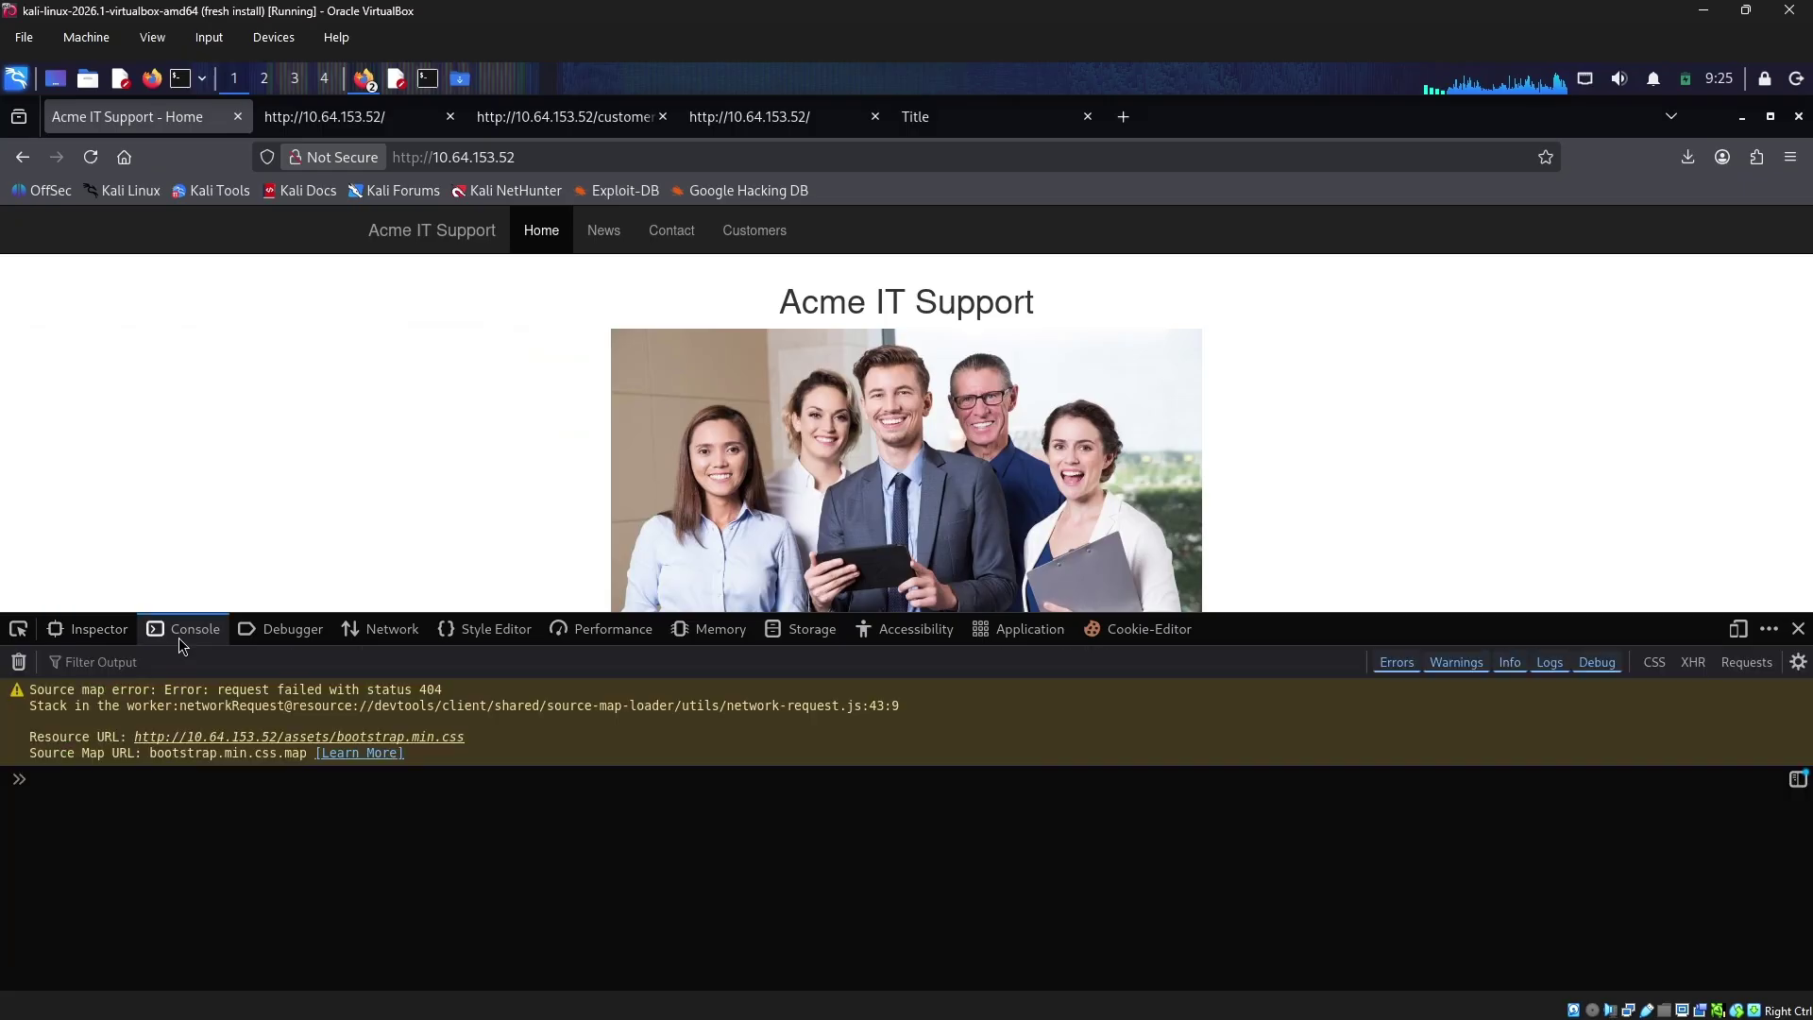
click(257, 640)
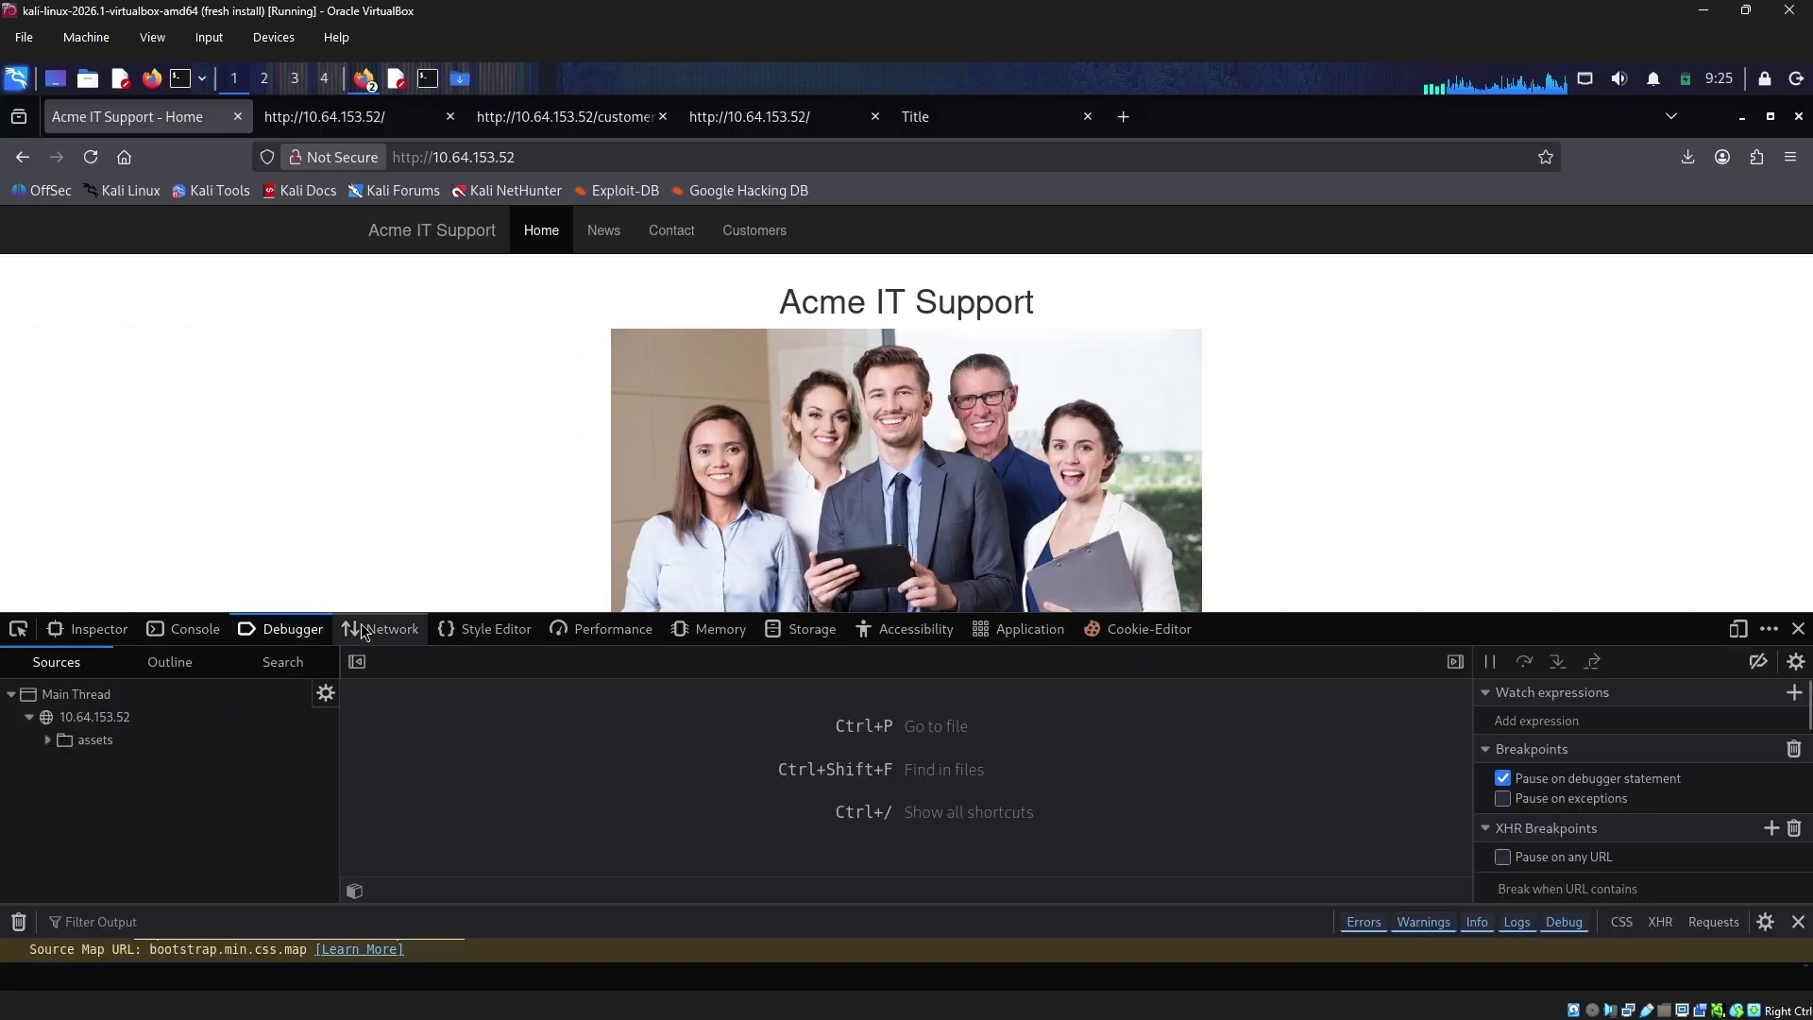
click(382, 630)
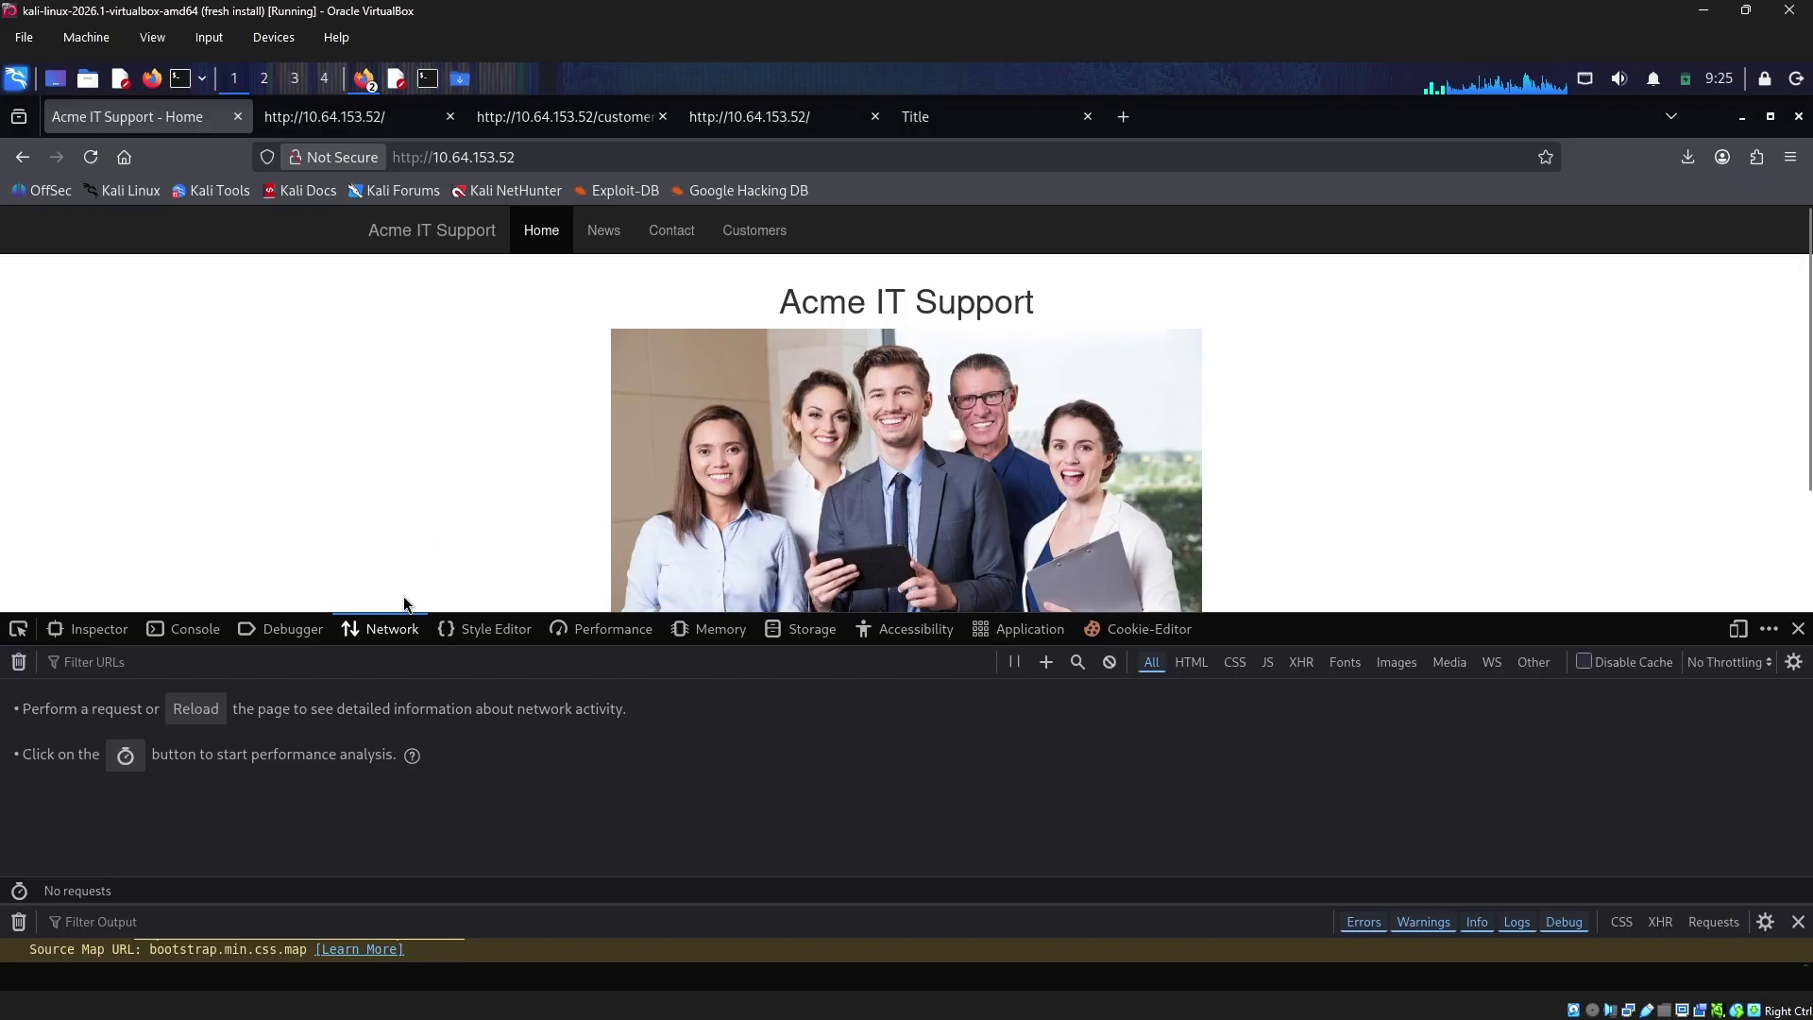
click(288, 630)
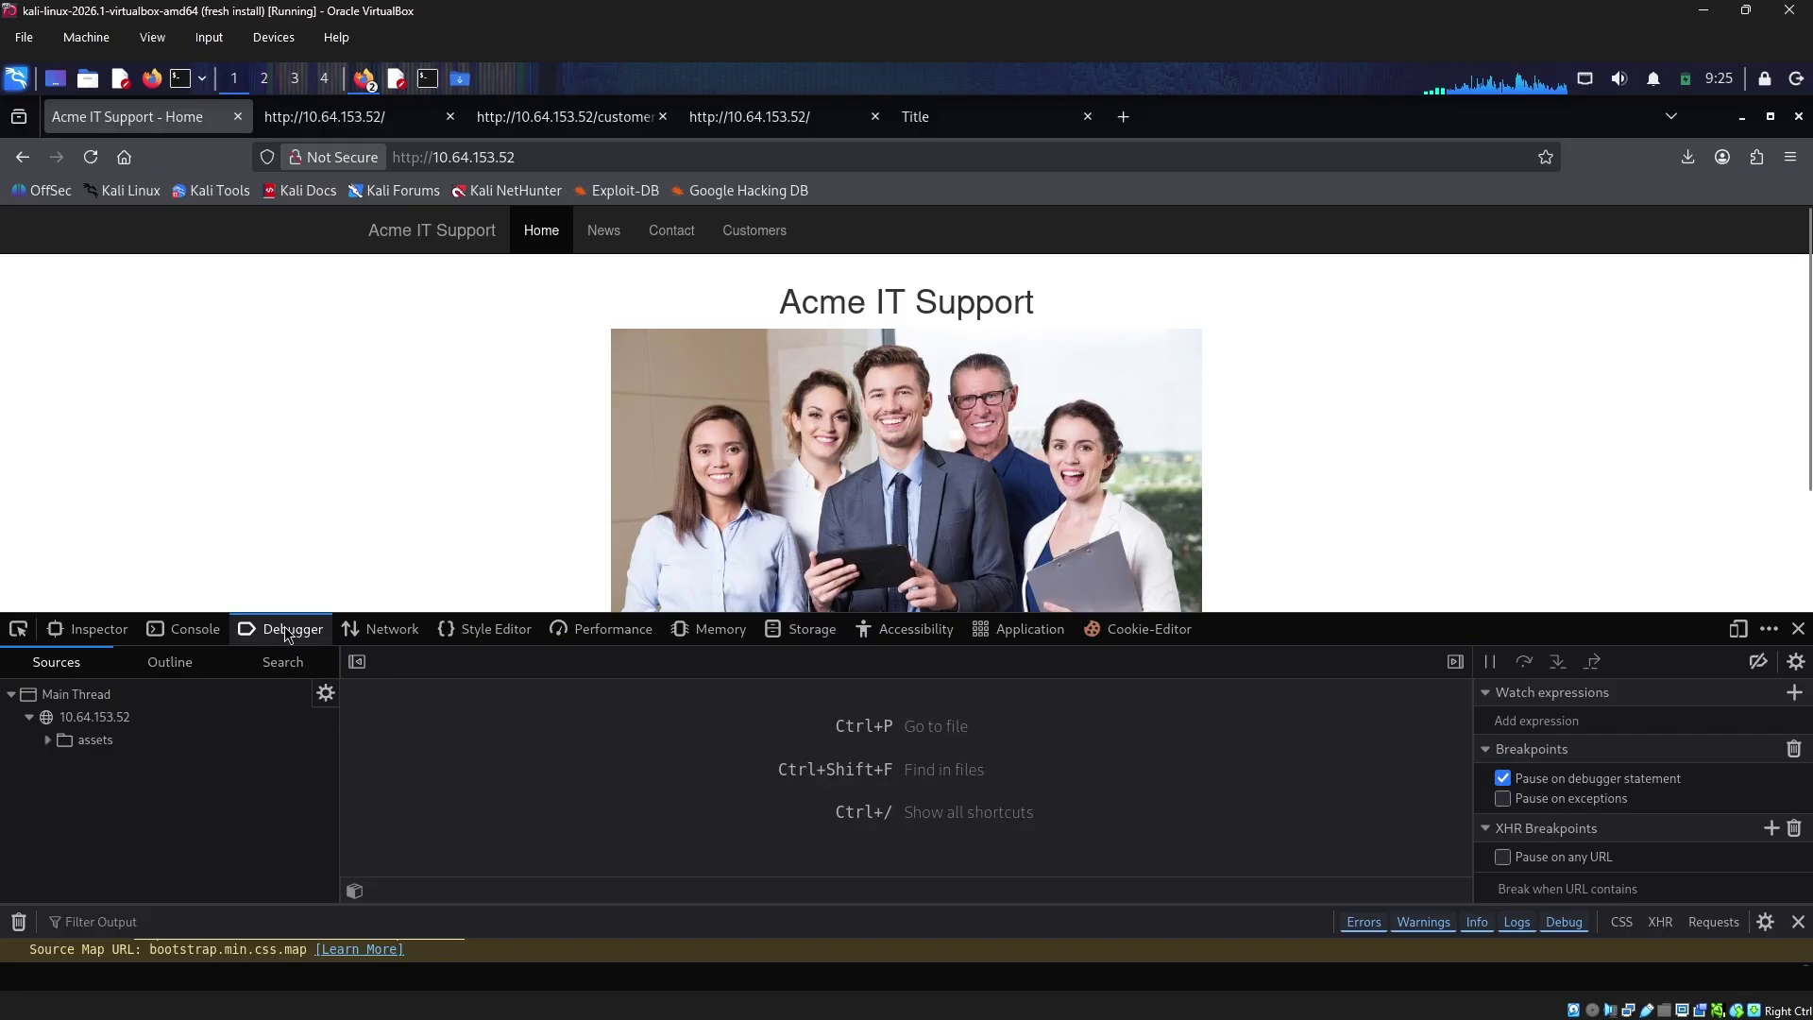
Switch repeatedly between the site's Contact, Customers and News pages to compare how the Contact page loads, finishing on Contact
click(671, 236)
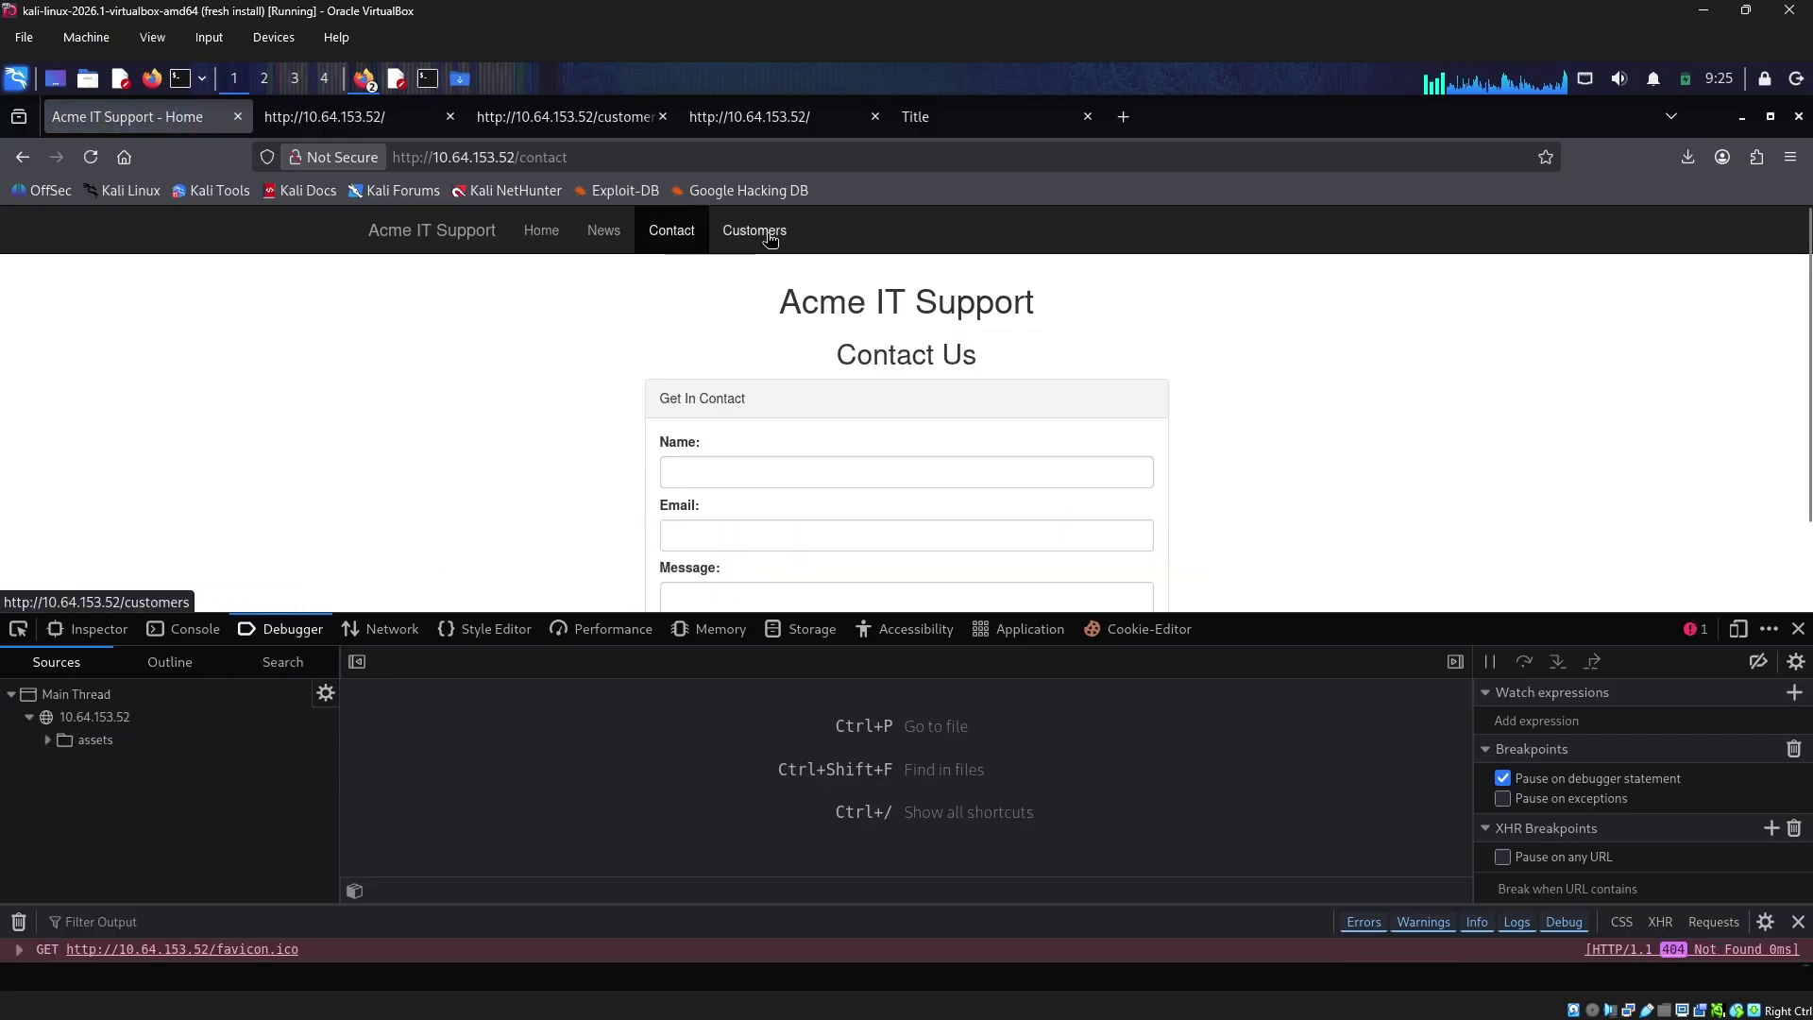
click(767, 237)
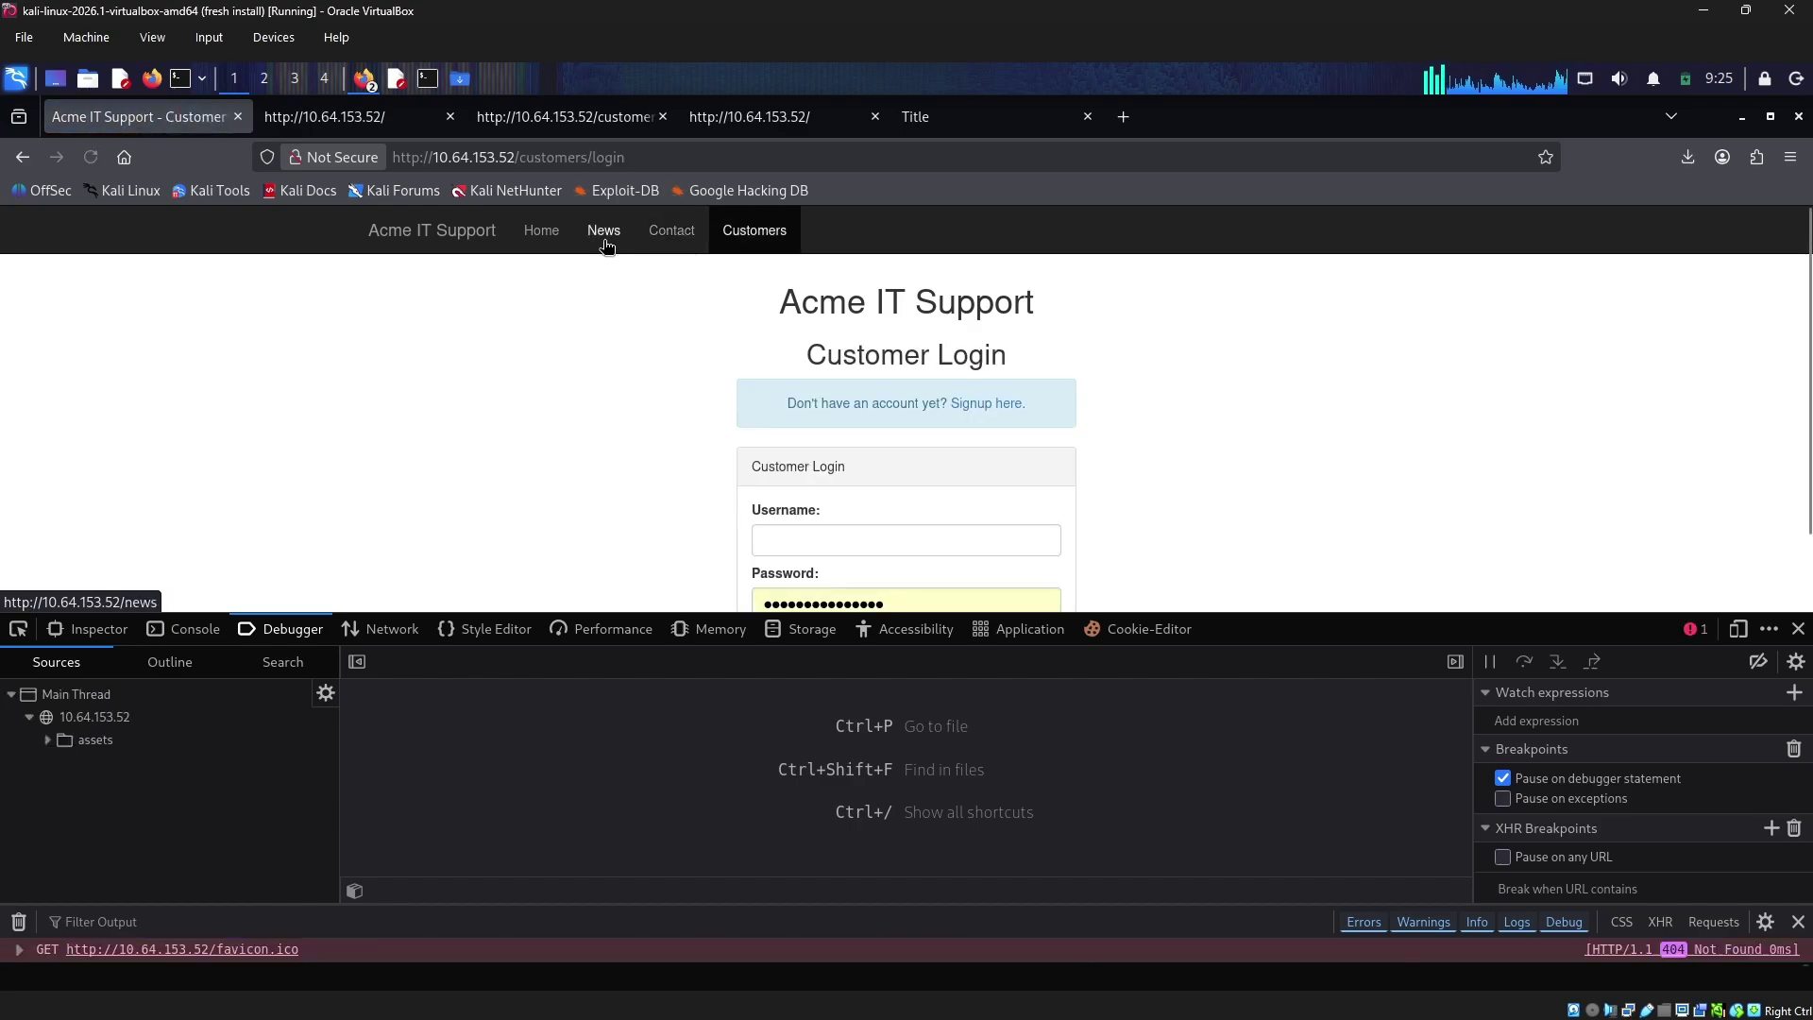
click(600, 231)
click(670, 235)
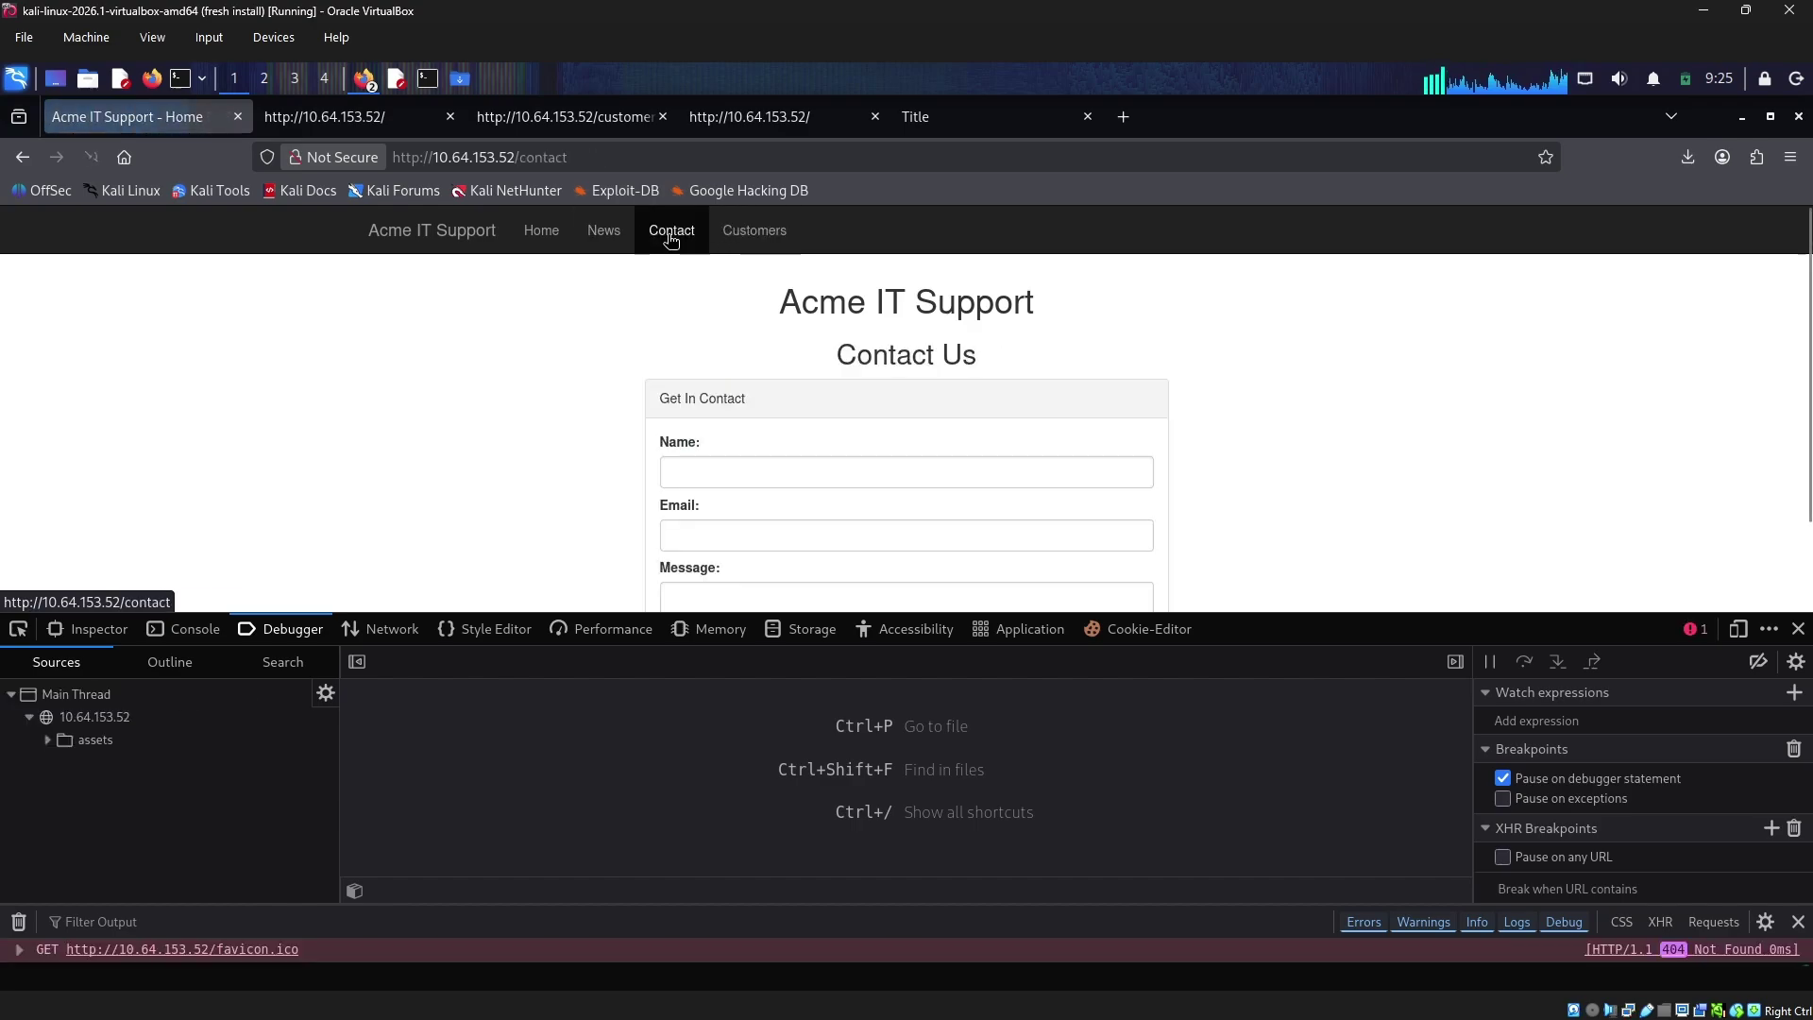
click(758, 238)
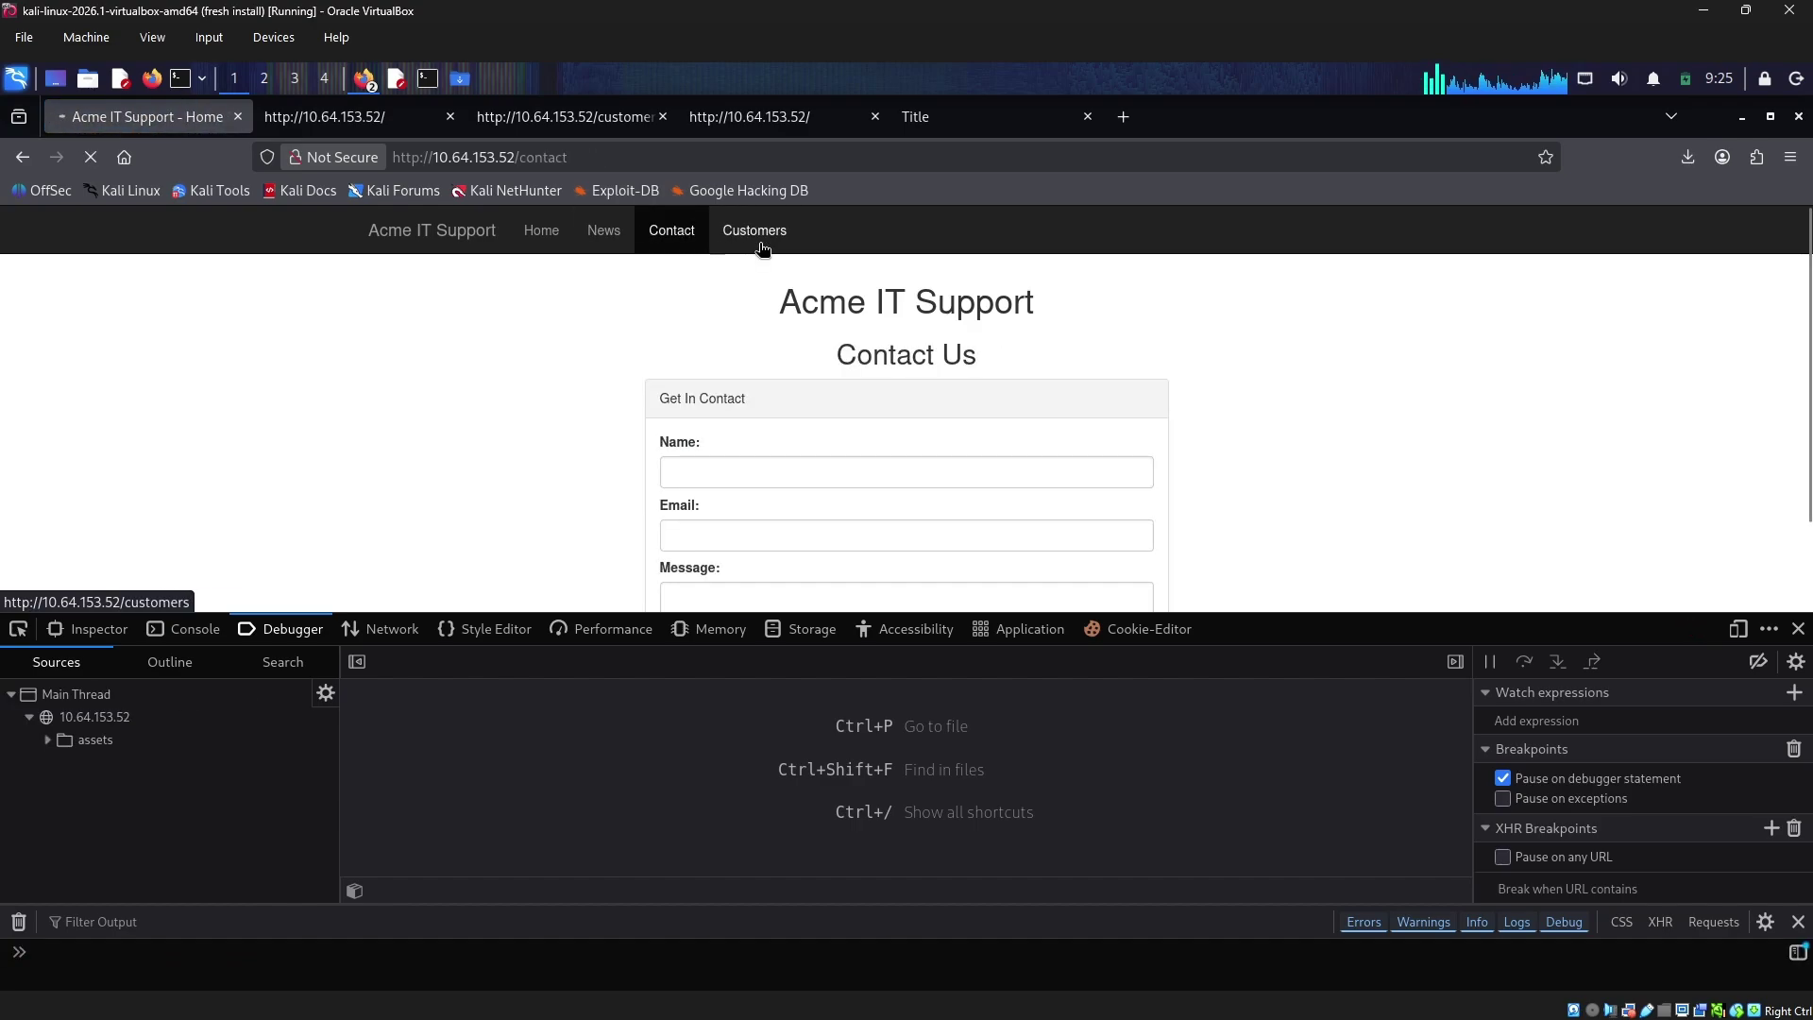
click(605, 236)
click(547, 238)
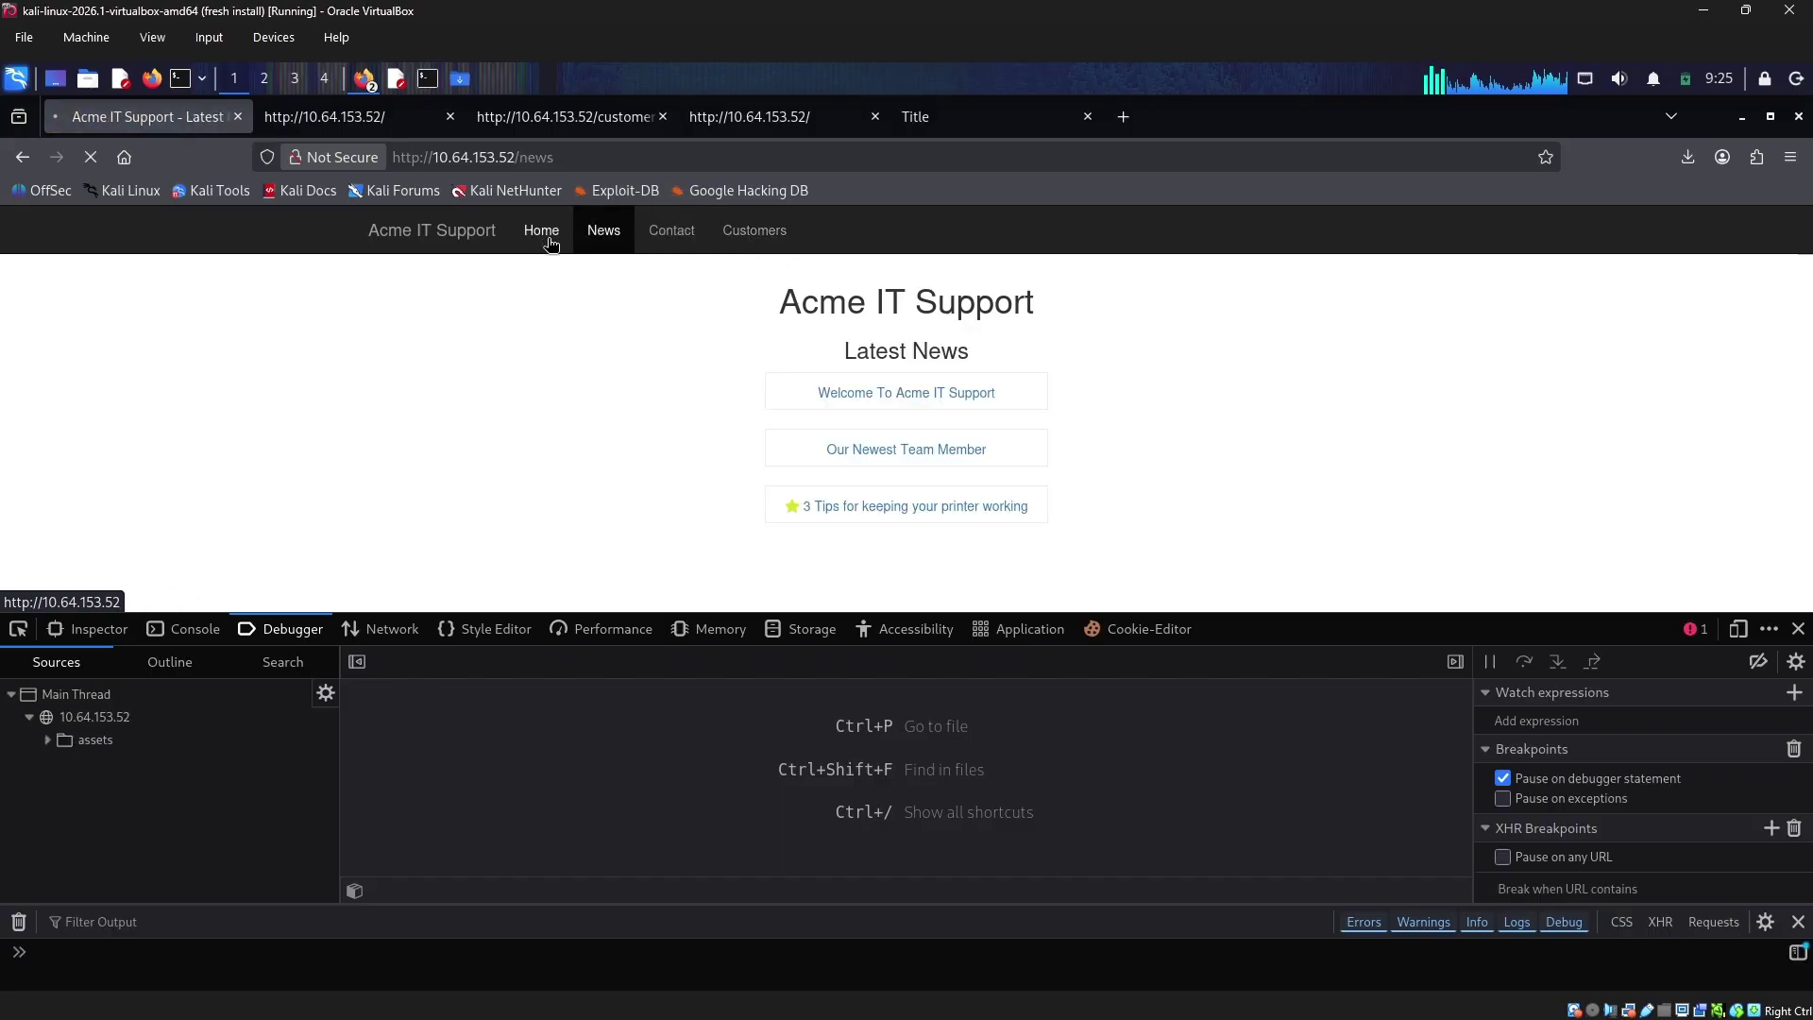
click(666, 238)
click(764, 239)
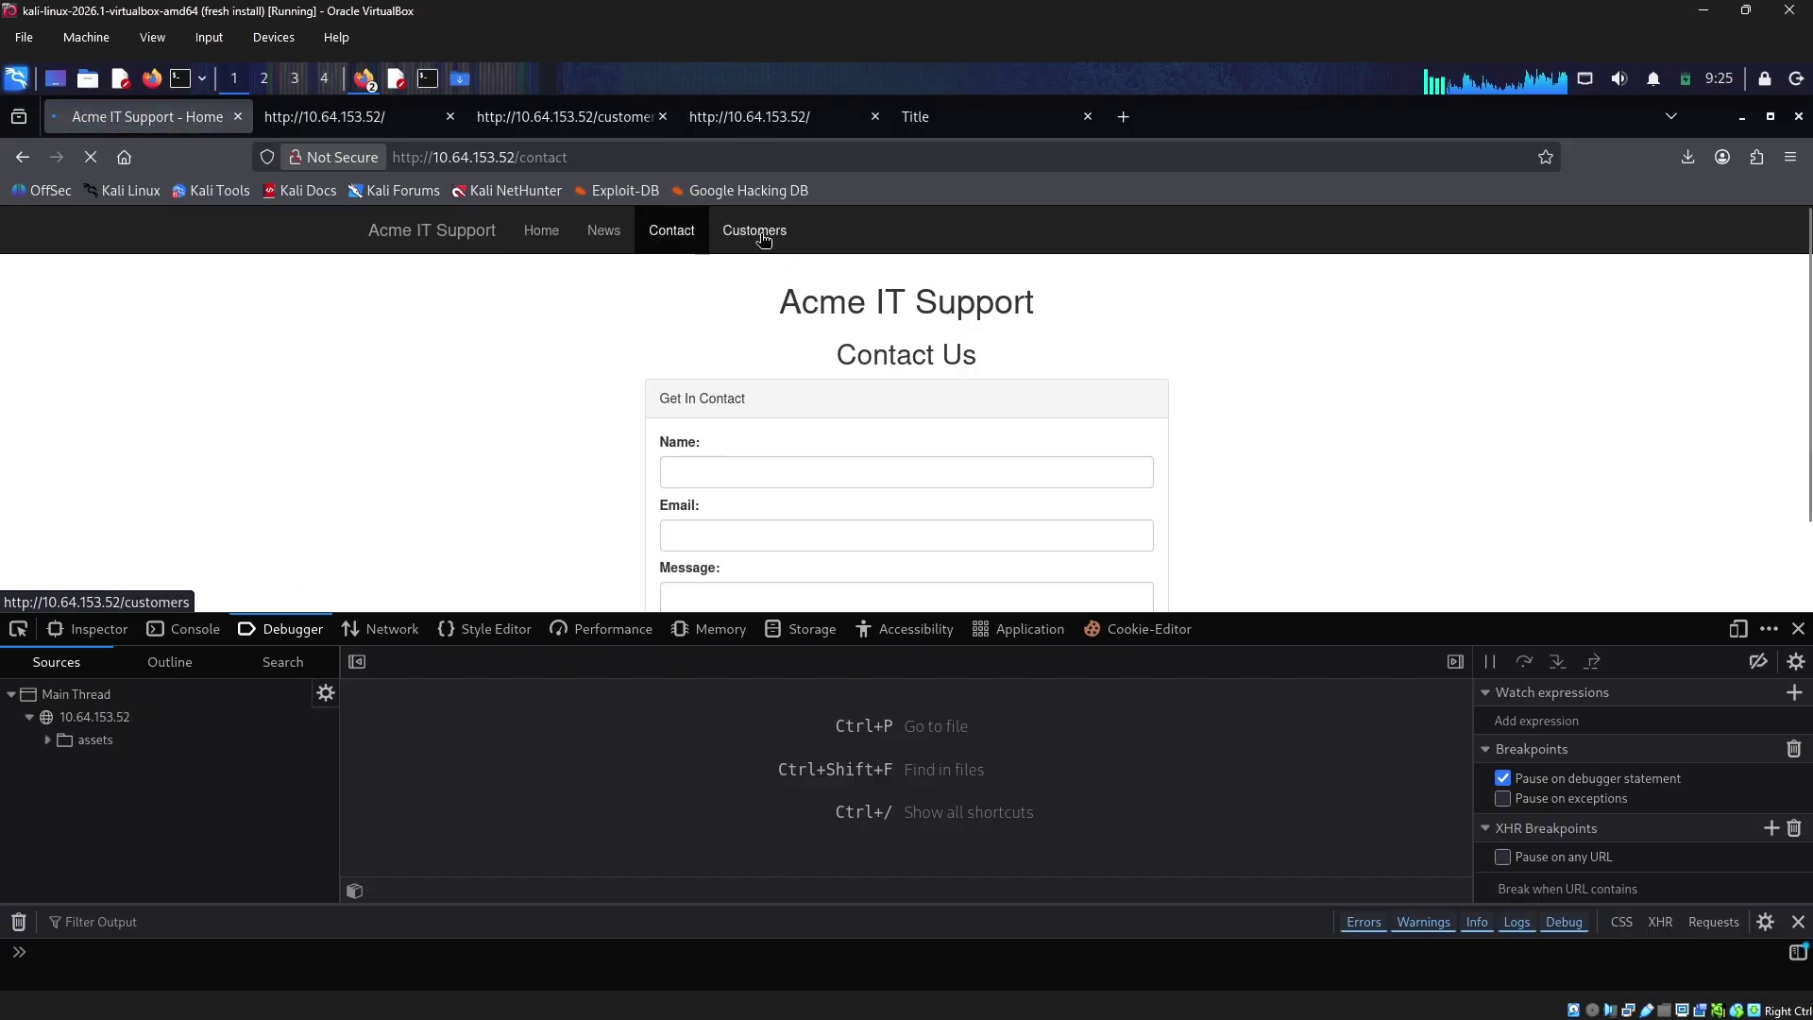
click(694, 238)
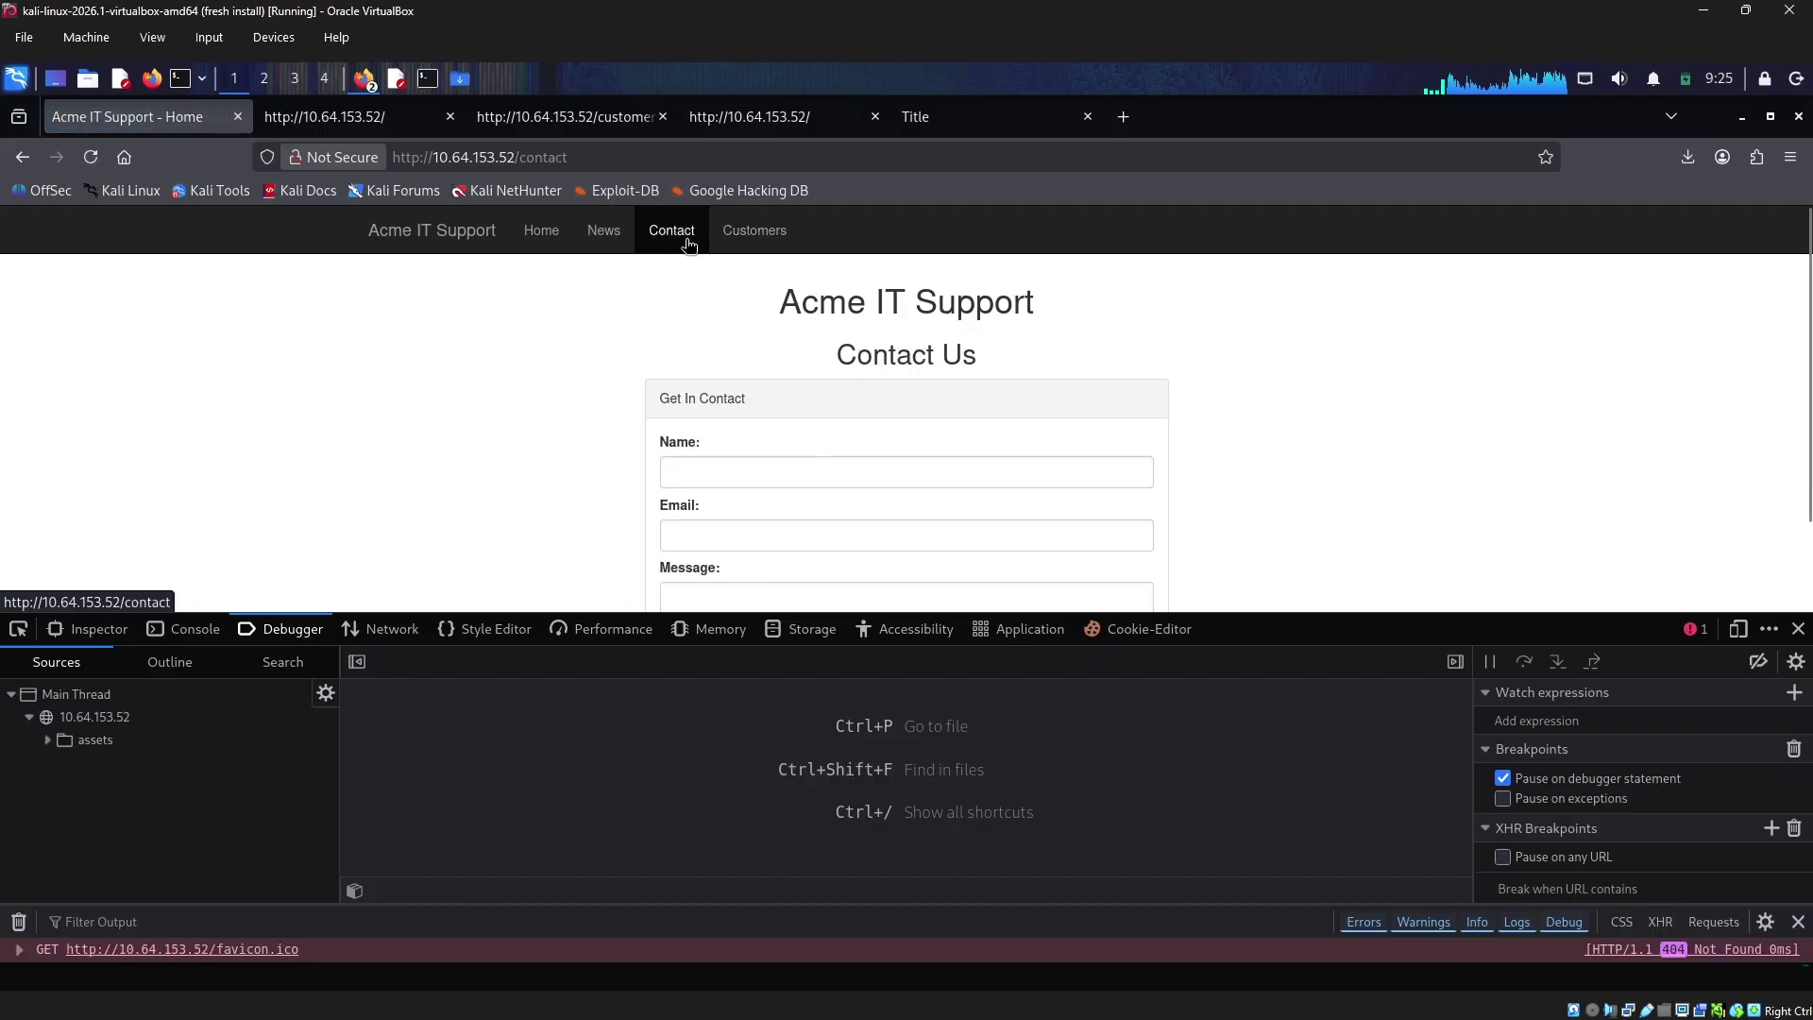
click(761, 236)
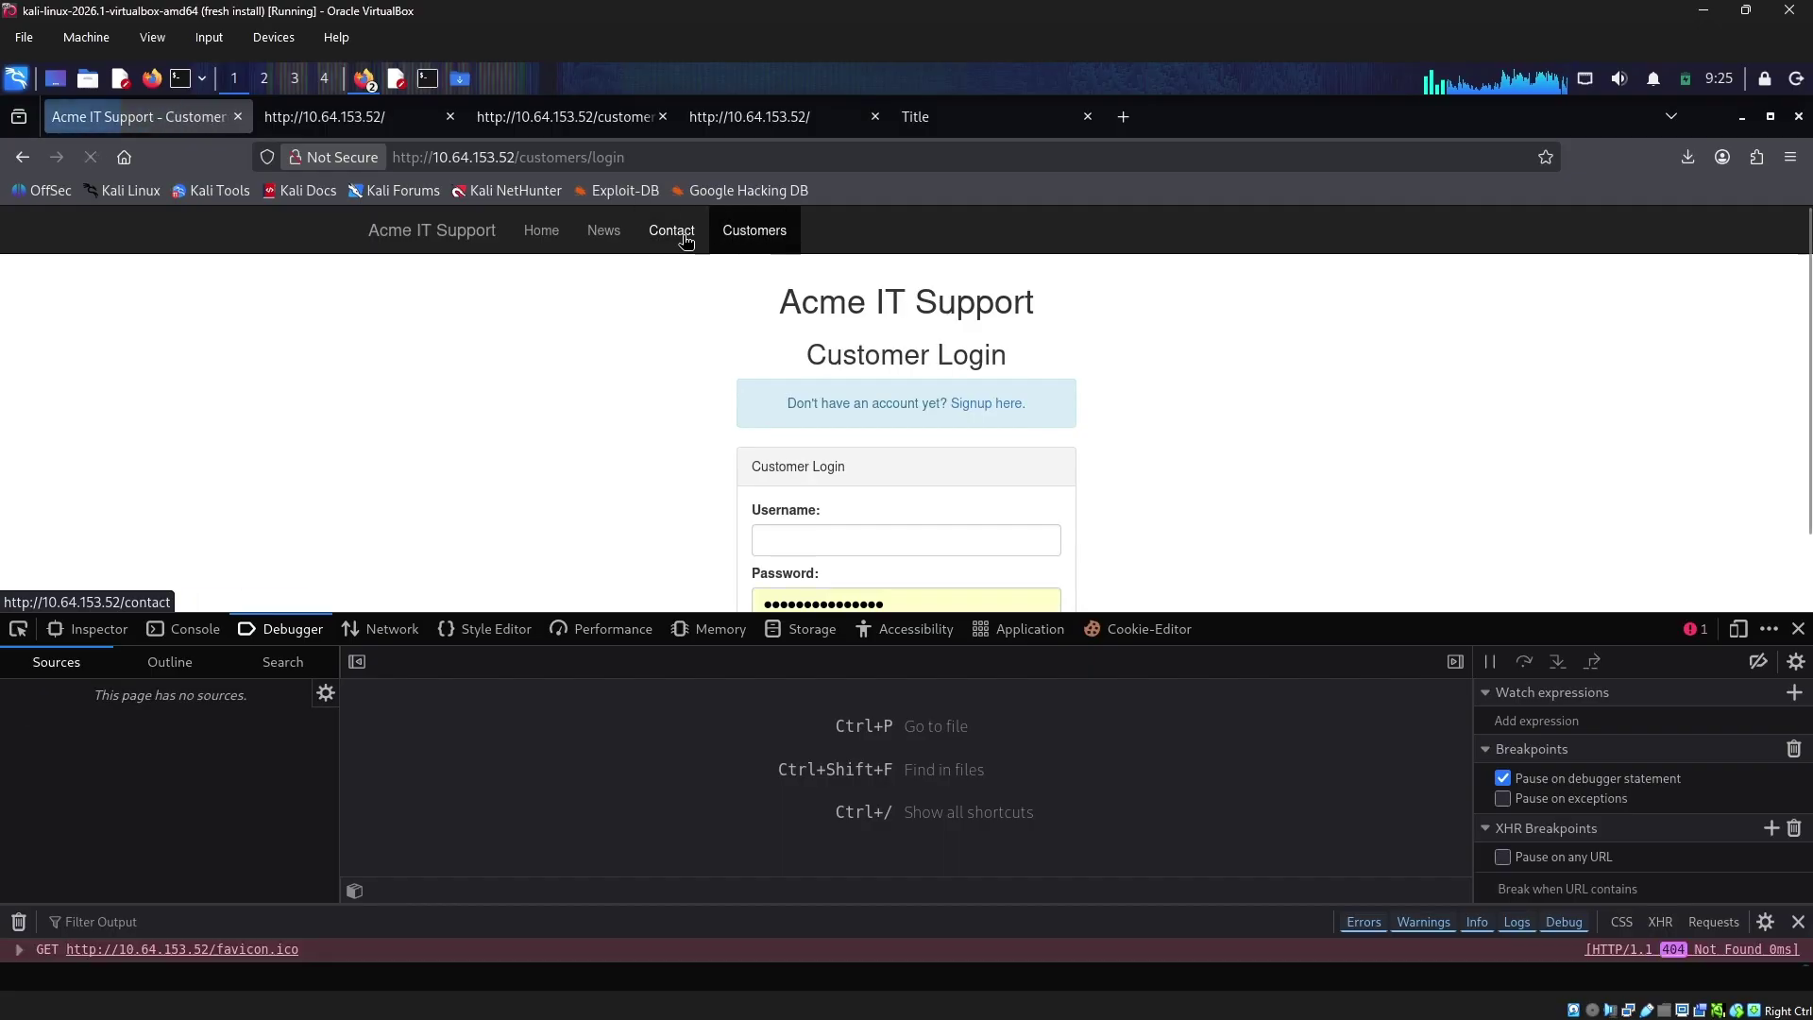
click(680, 236)
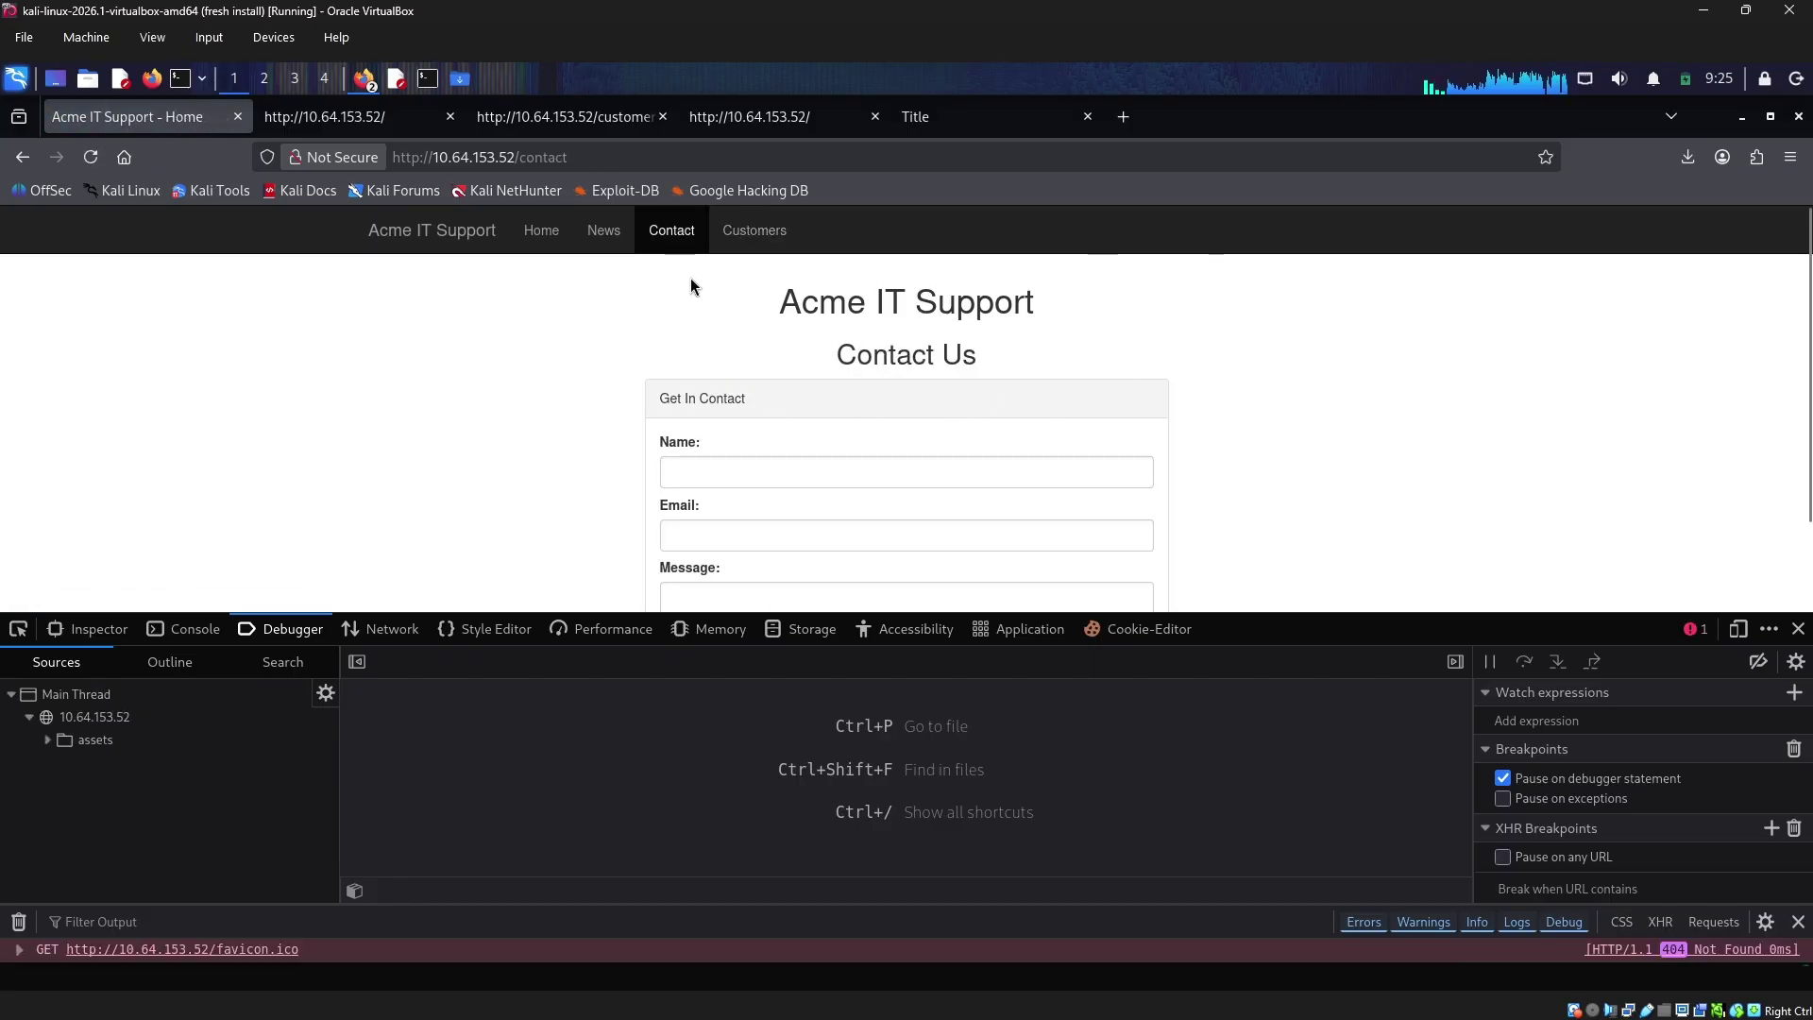
click(602, 233)
click(682, 242)
Open flash.min.js from the assets folder in the Debugger, pretty-print it and locate the flash['remove']() call near its end
click(57, 746)
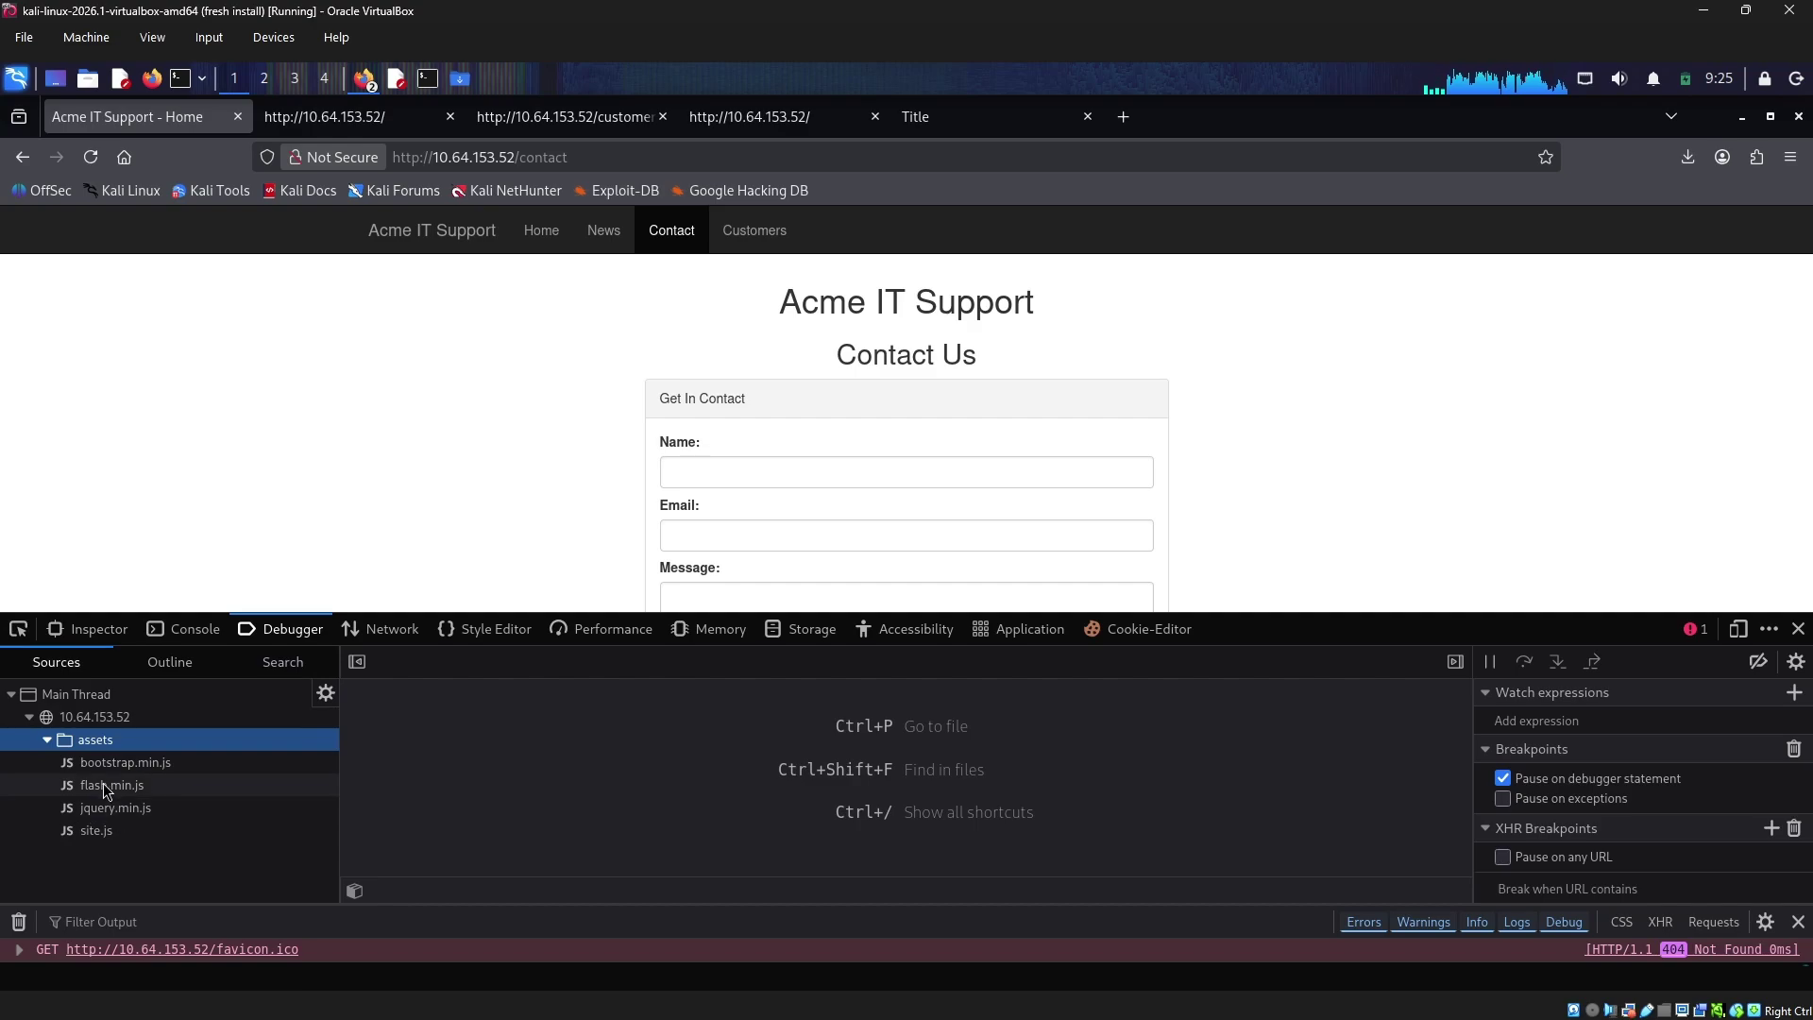
click(136, 779)
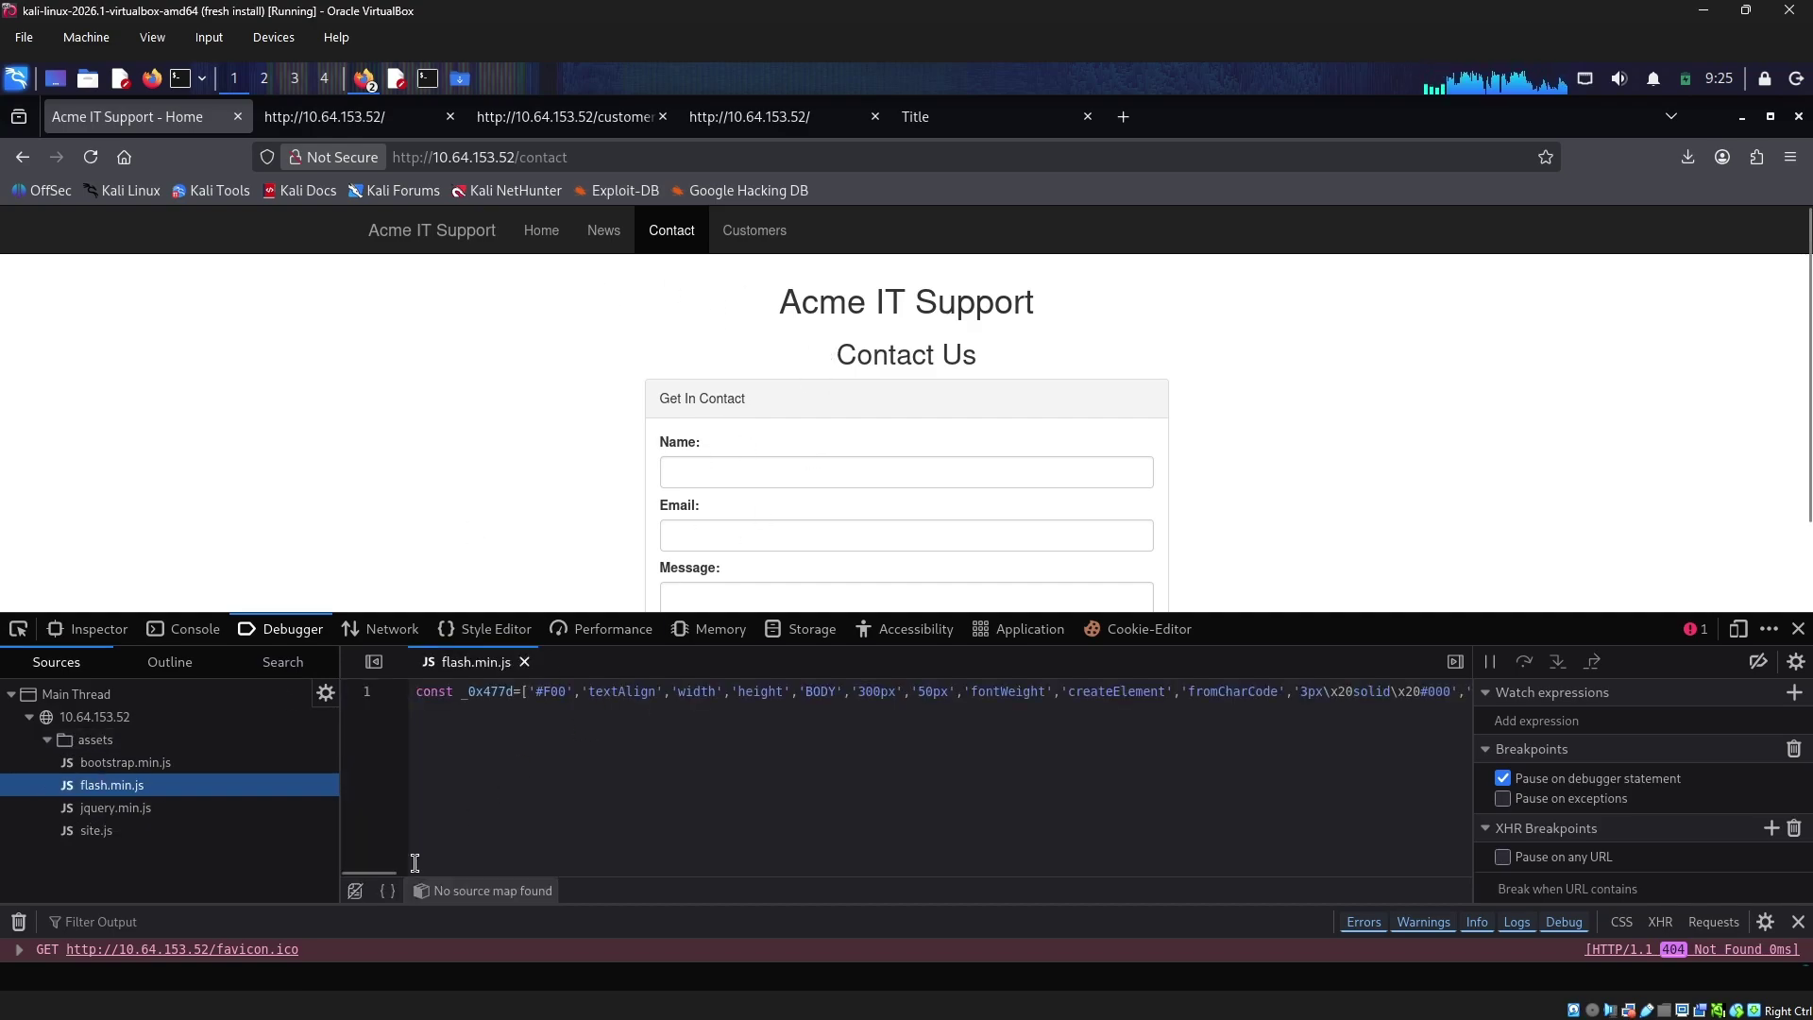
click(388, 891)
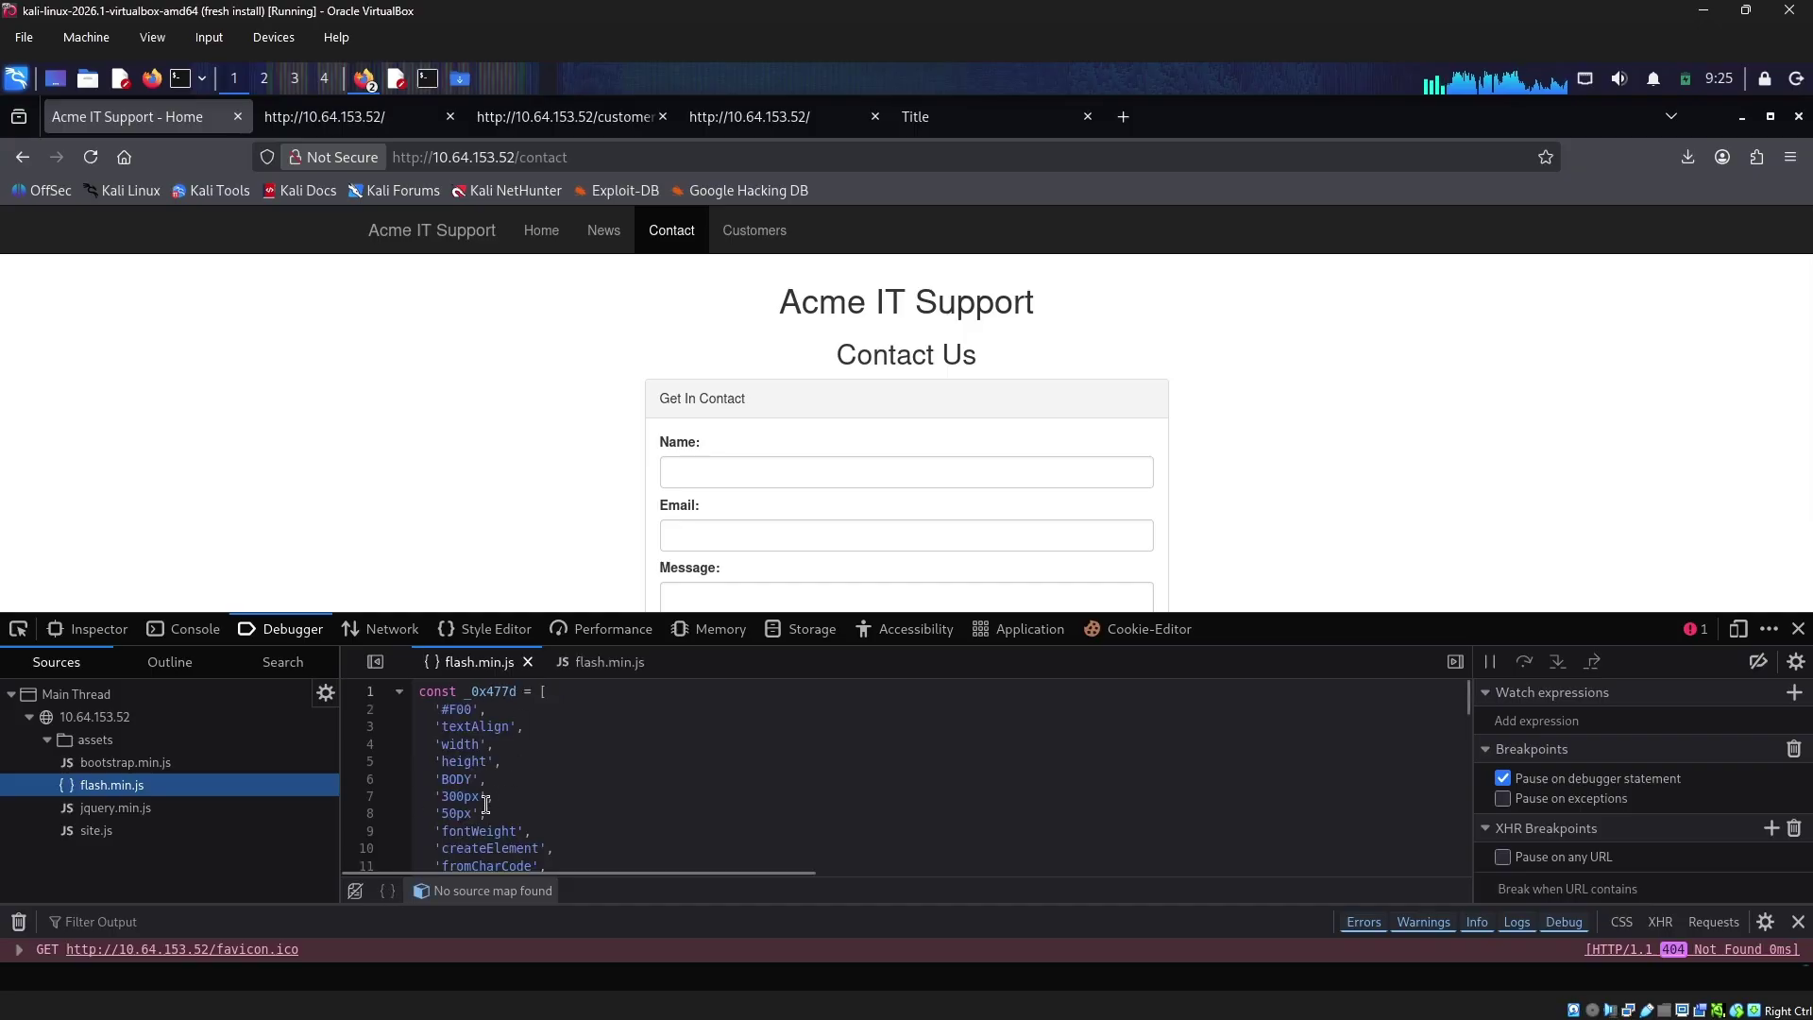
scroll(487, 801, down, 20)
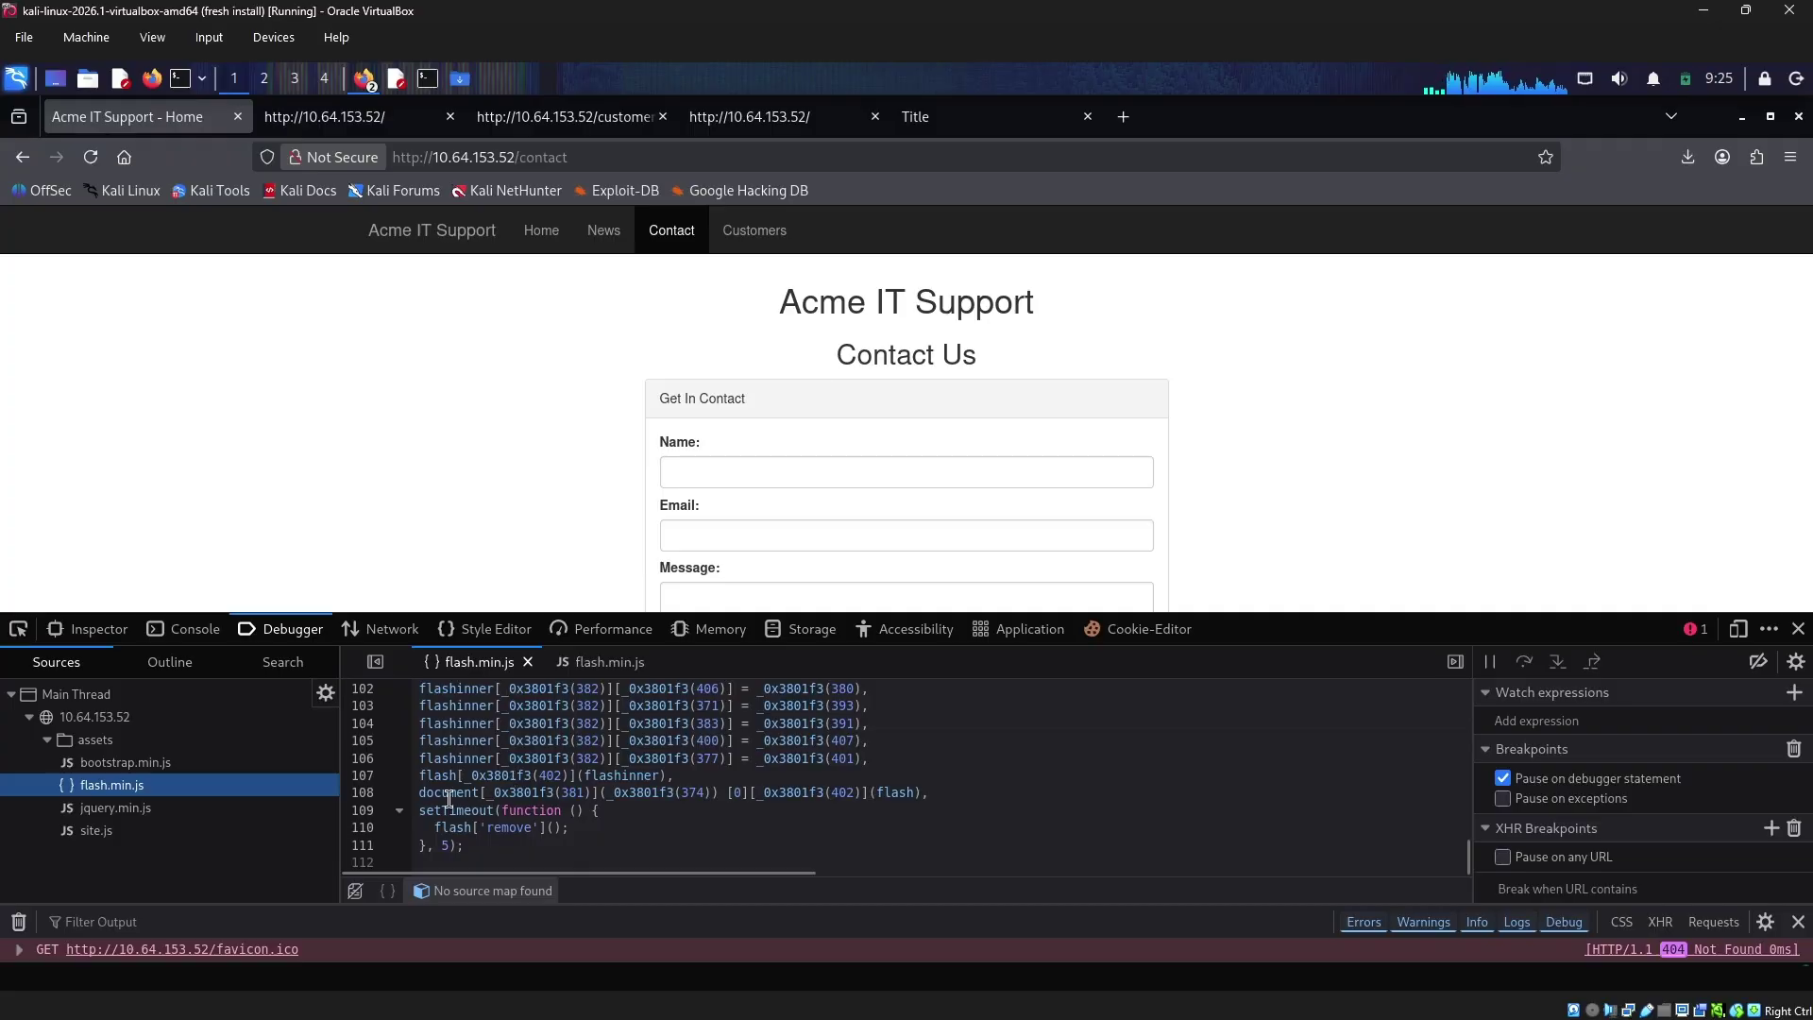
click(509, 827)
double_click(509, 827)
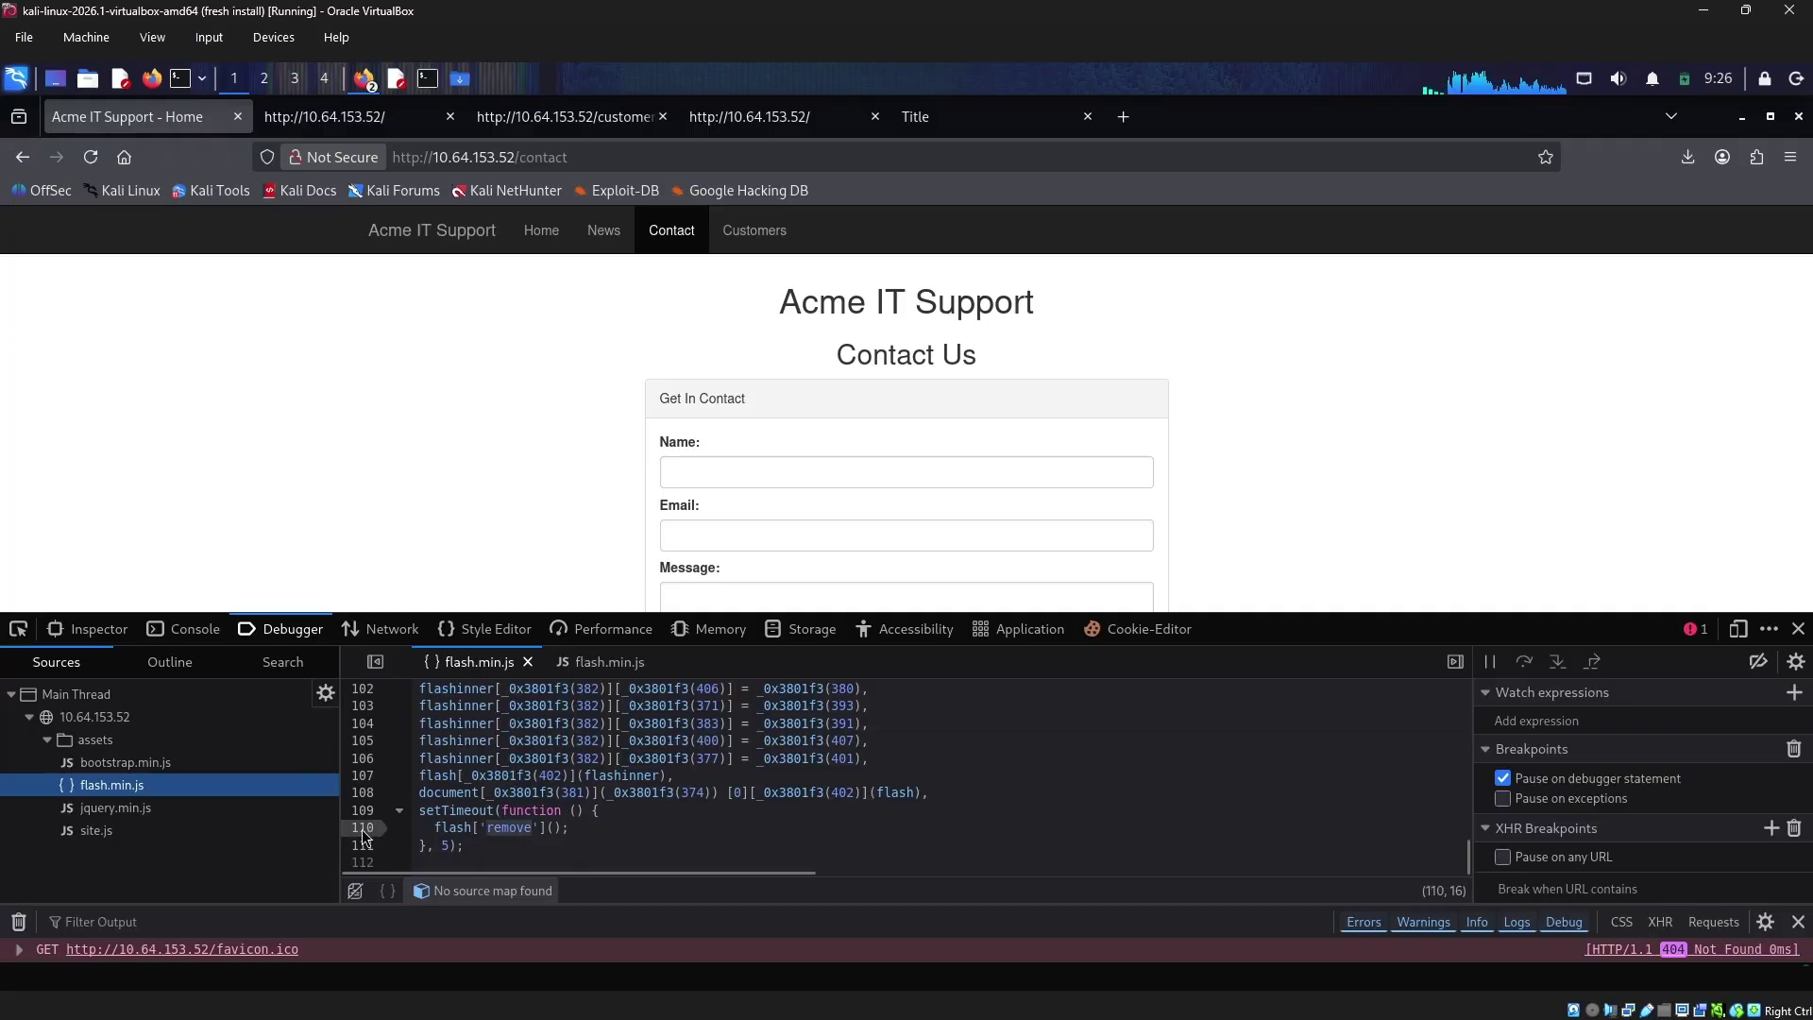
Set a breakpoint on line 110 of the formatted flash.min.js and reload the Contact page
click(364, 829)
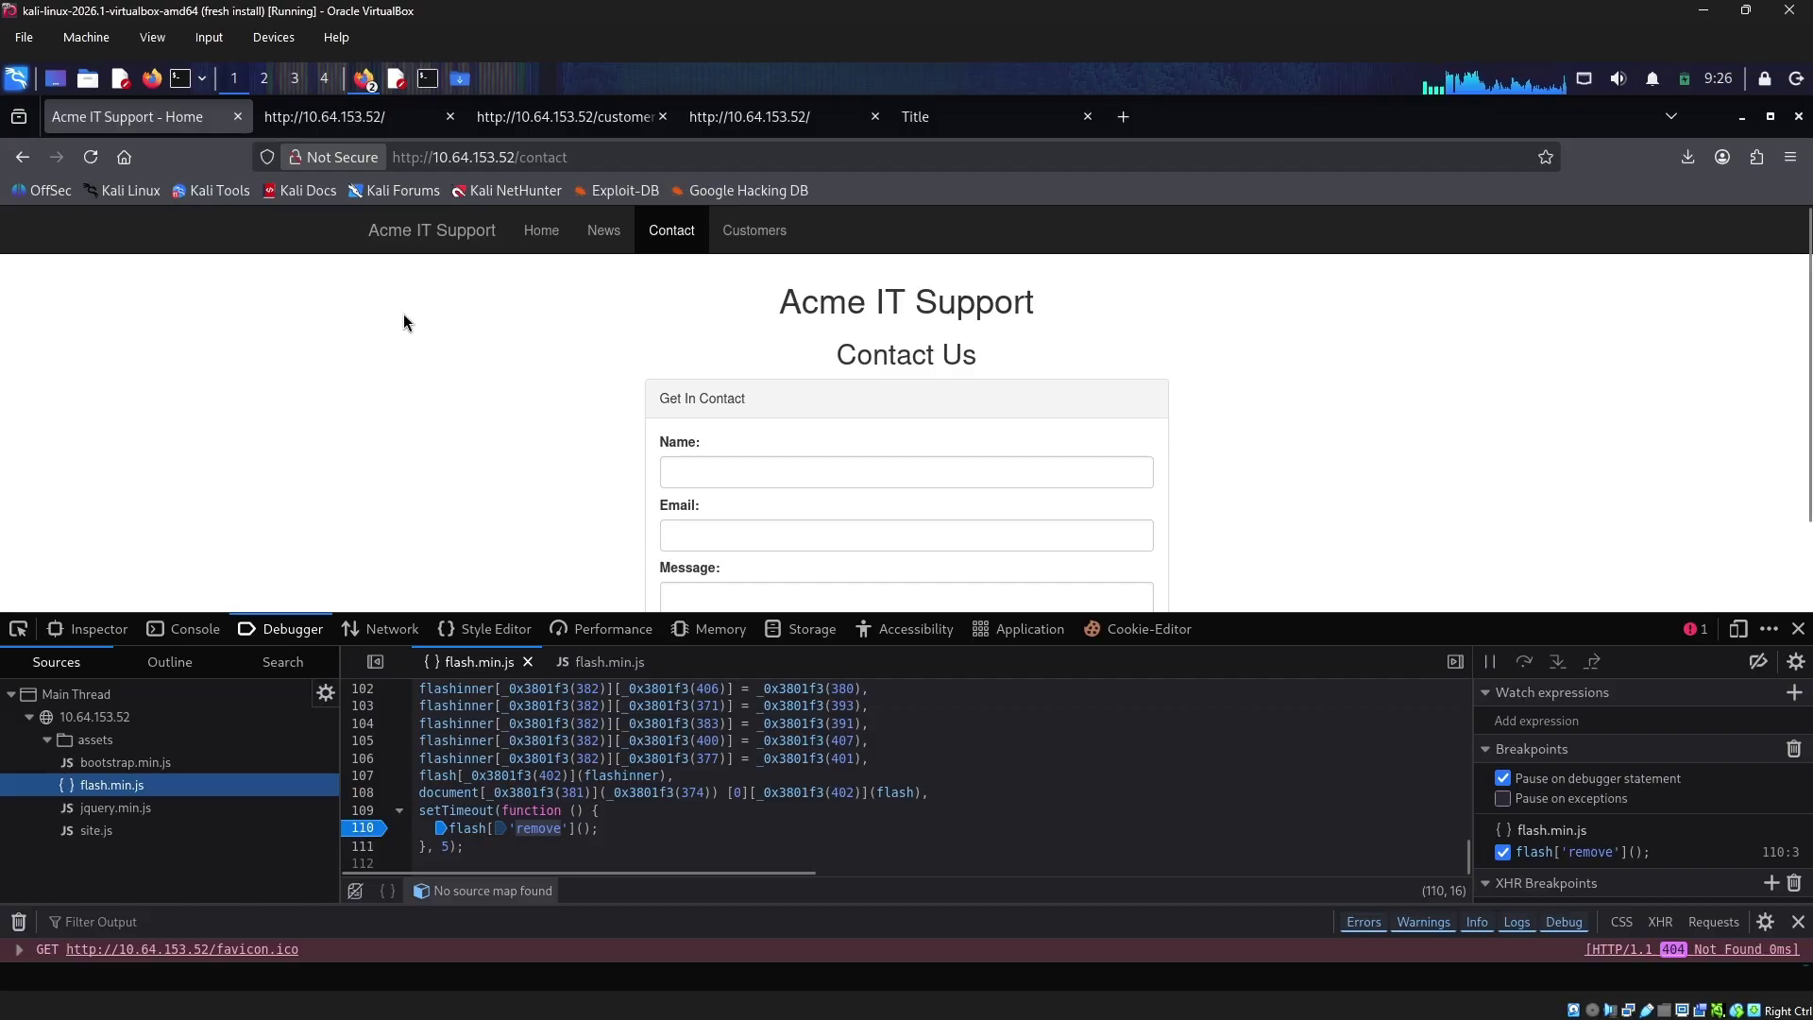
key(F5)
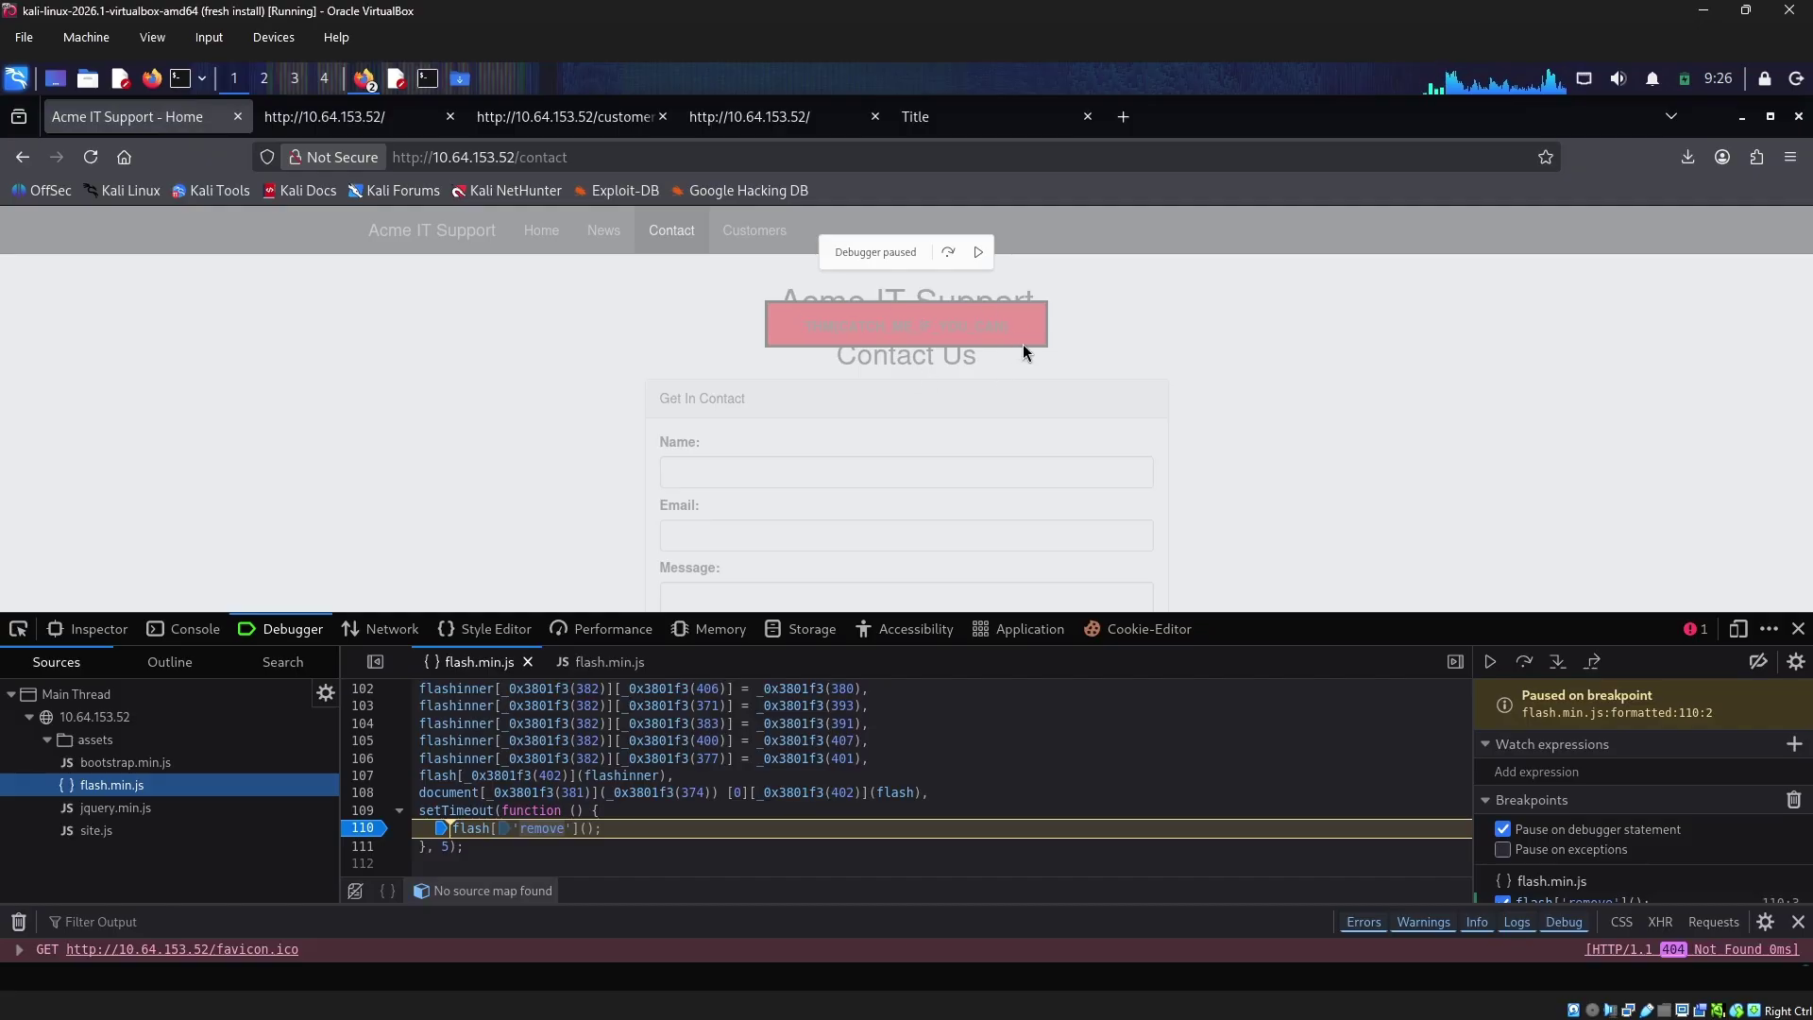
mouse_move(424, 811)
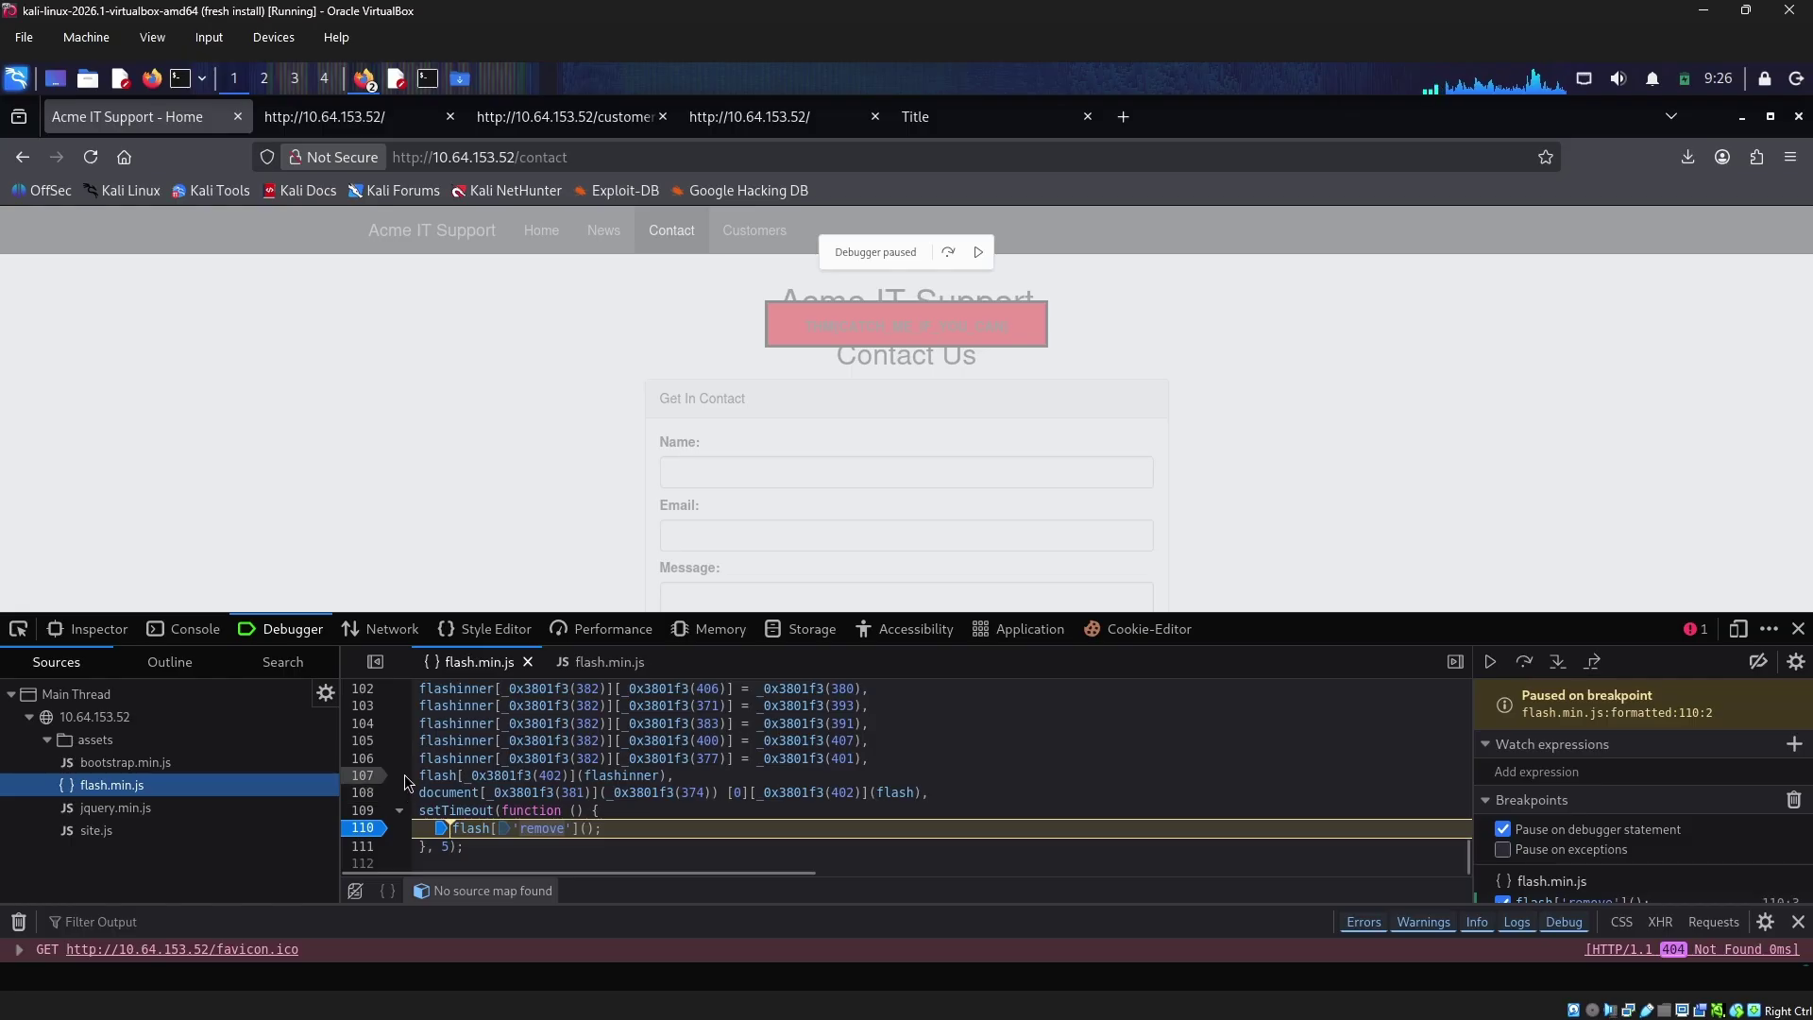
mouse_move(426, 762)
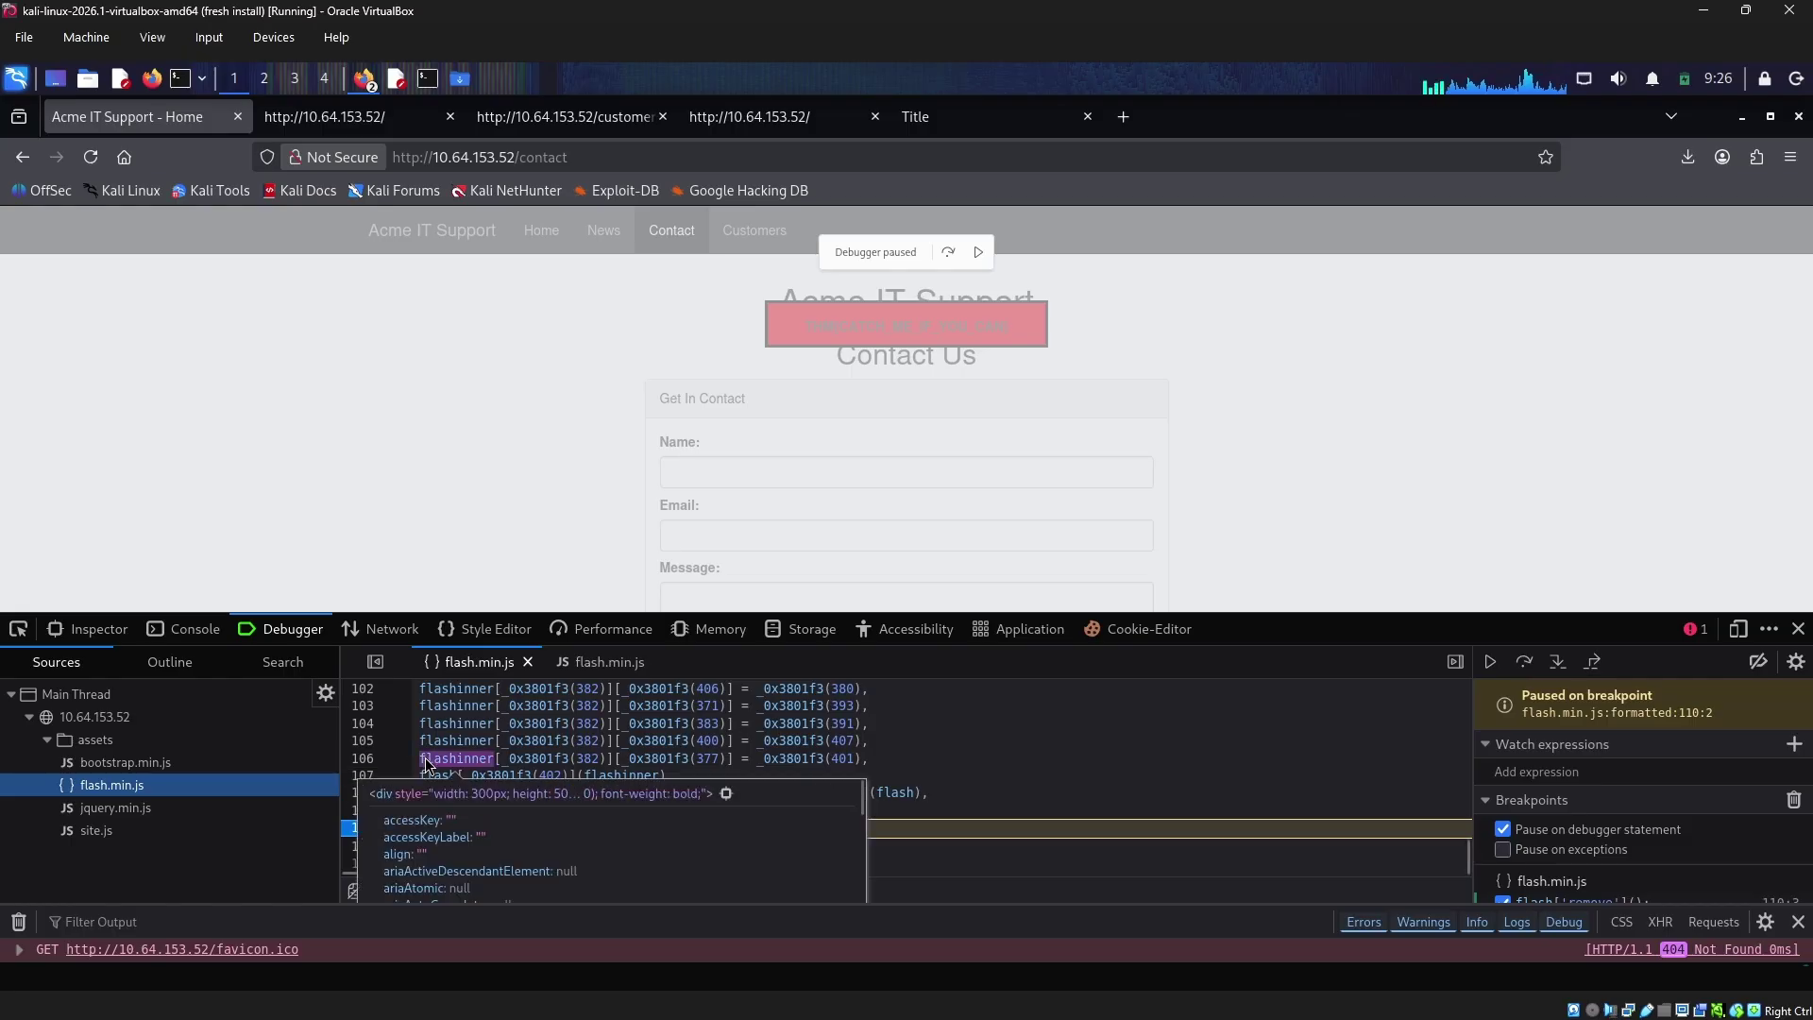
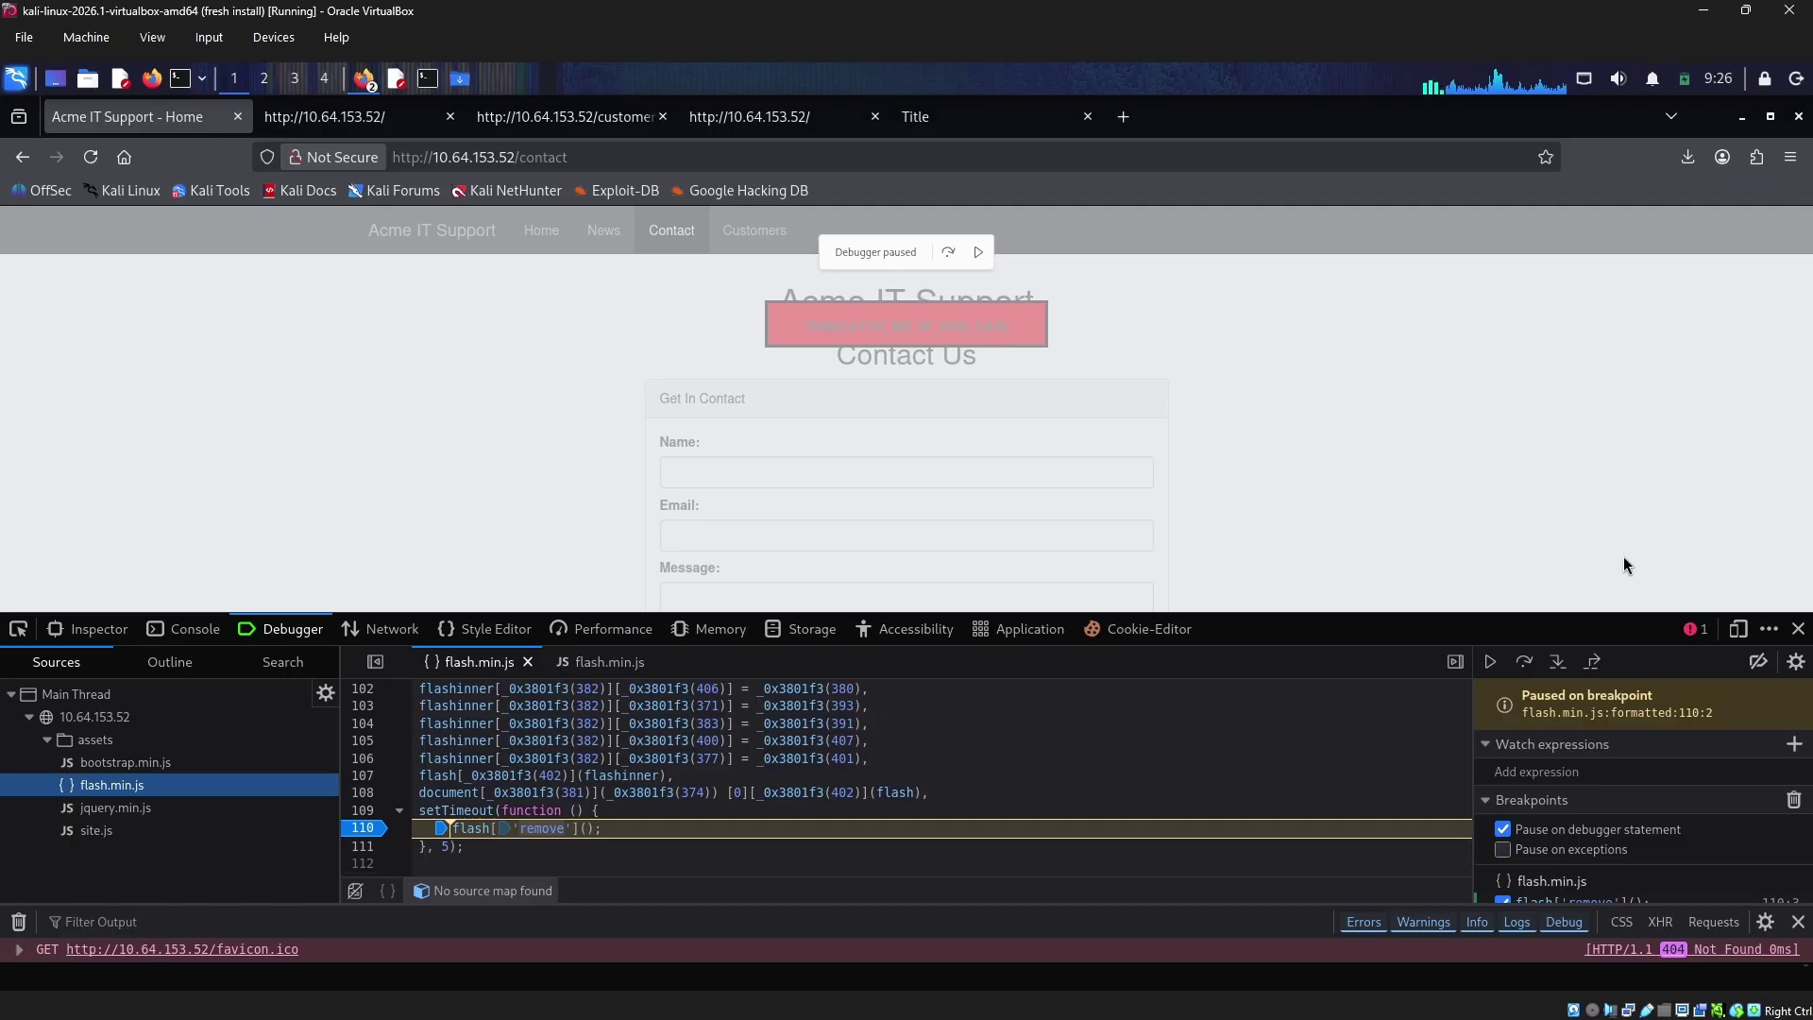
Open the Network developer tool and submit the contact form with name aaa, a test email and message aa
click(385, 628)
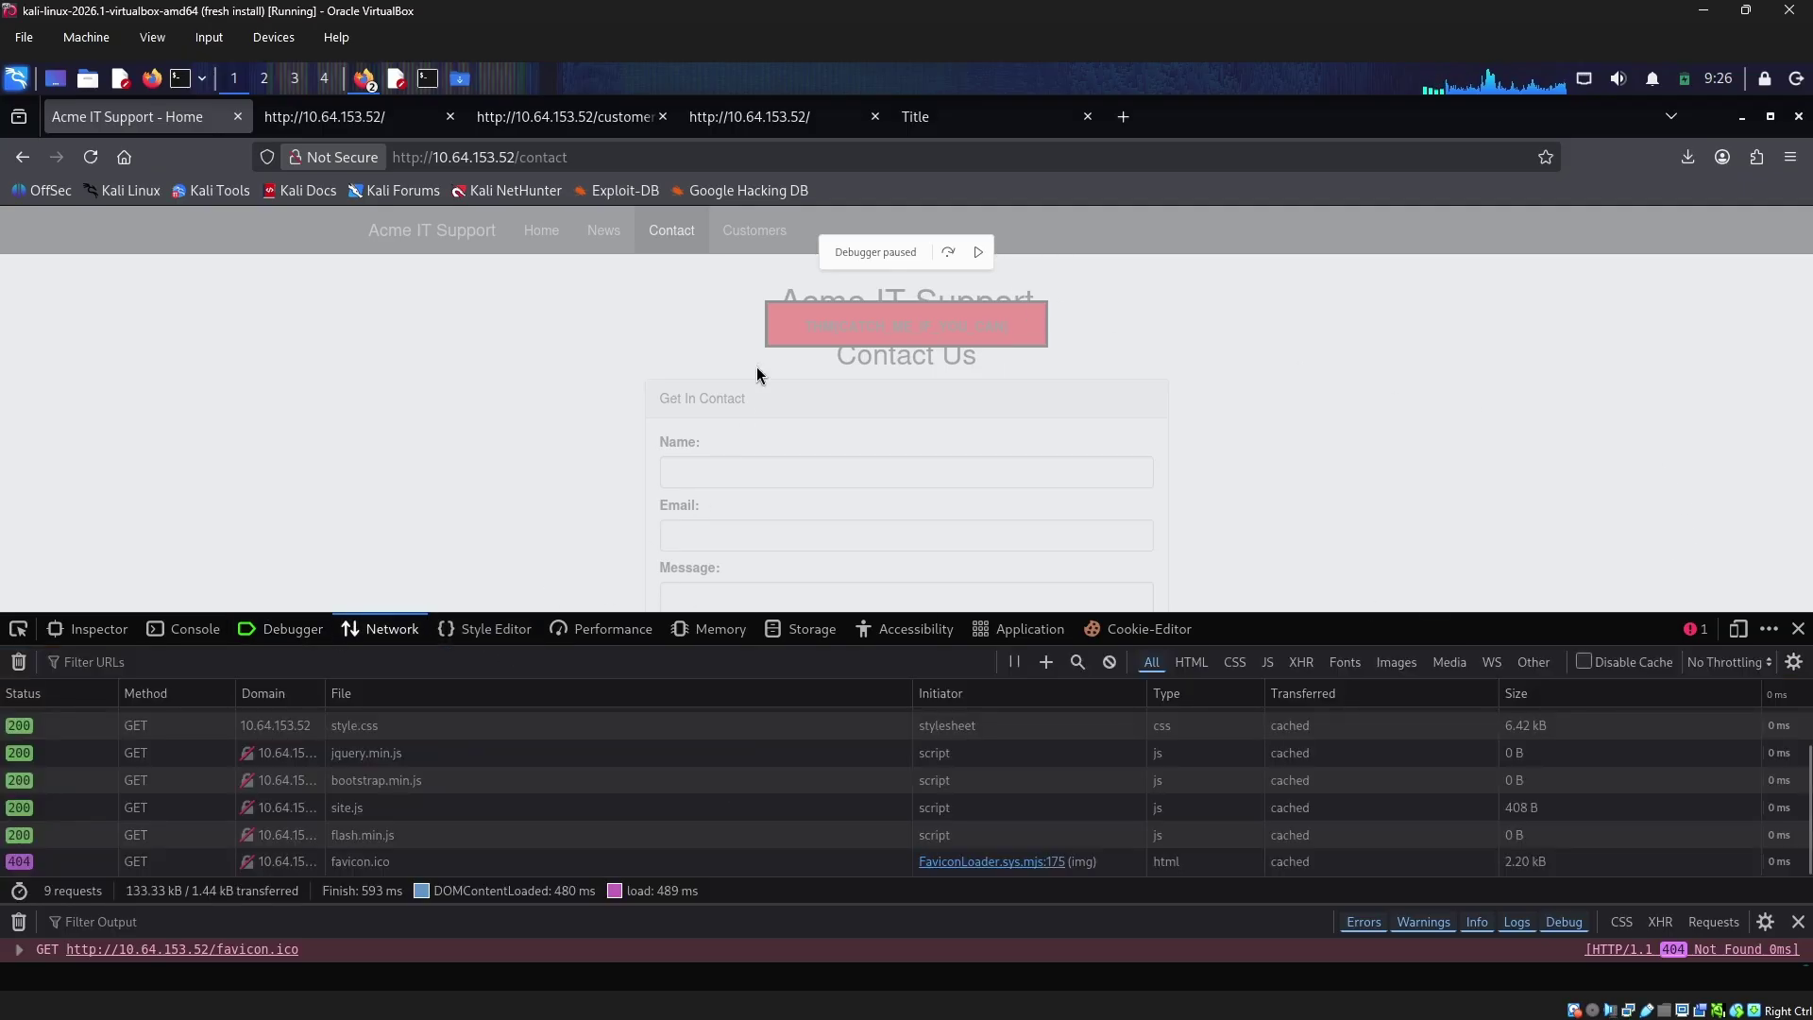
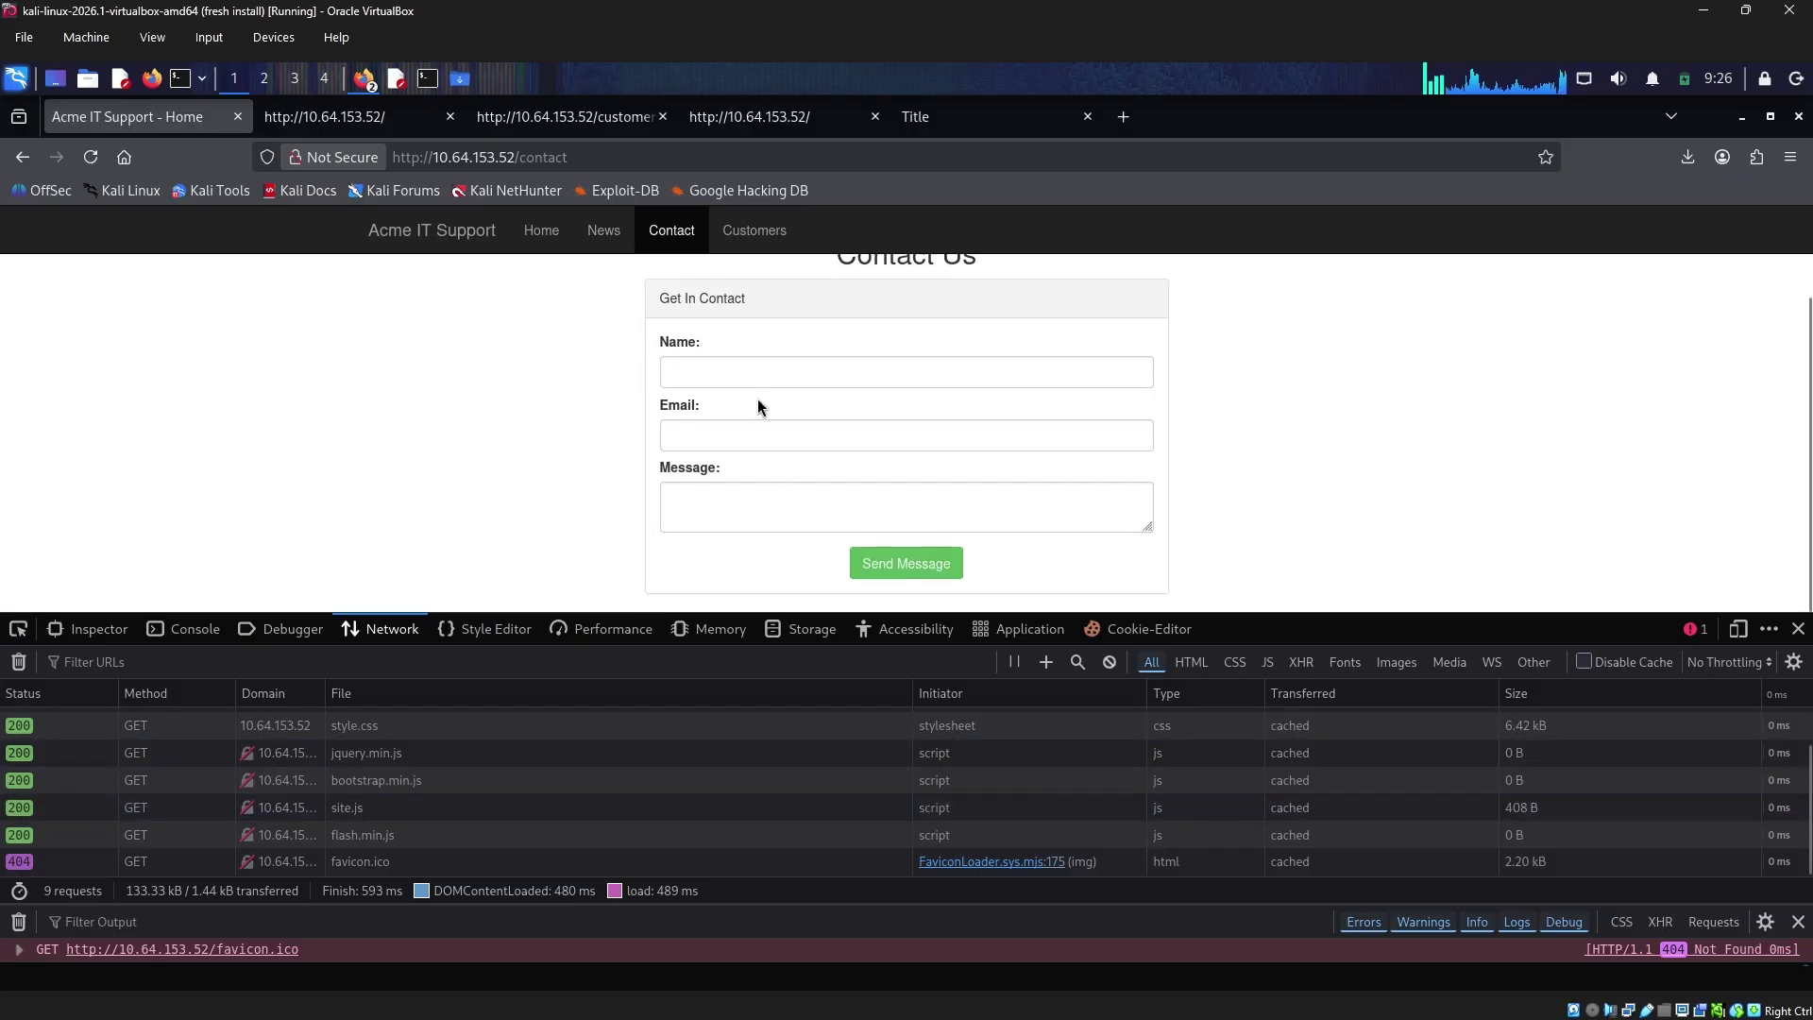
click(800, 382)
text(aaa)
click(864, 443)
text(aa)
click(752, 471)
click(813, 490)
text(aa)
click(923, 573)
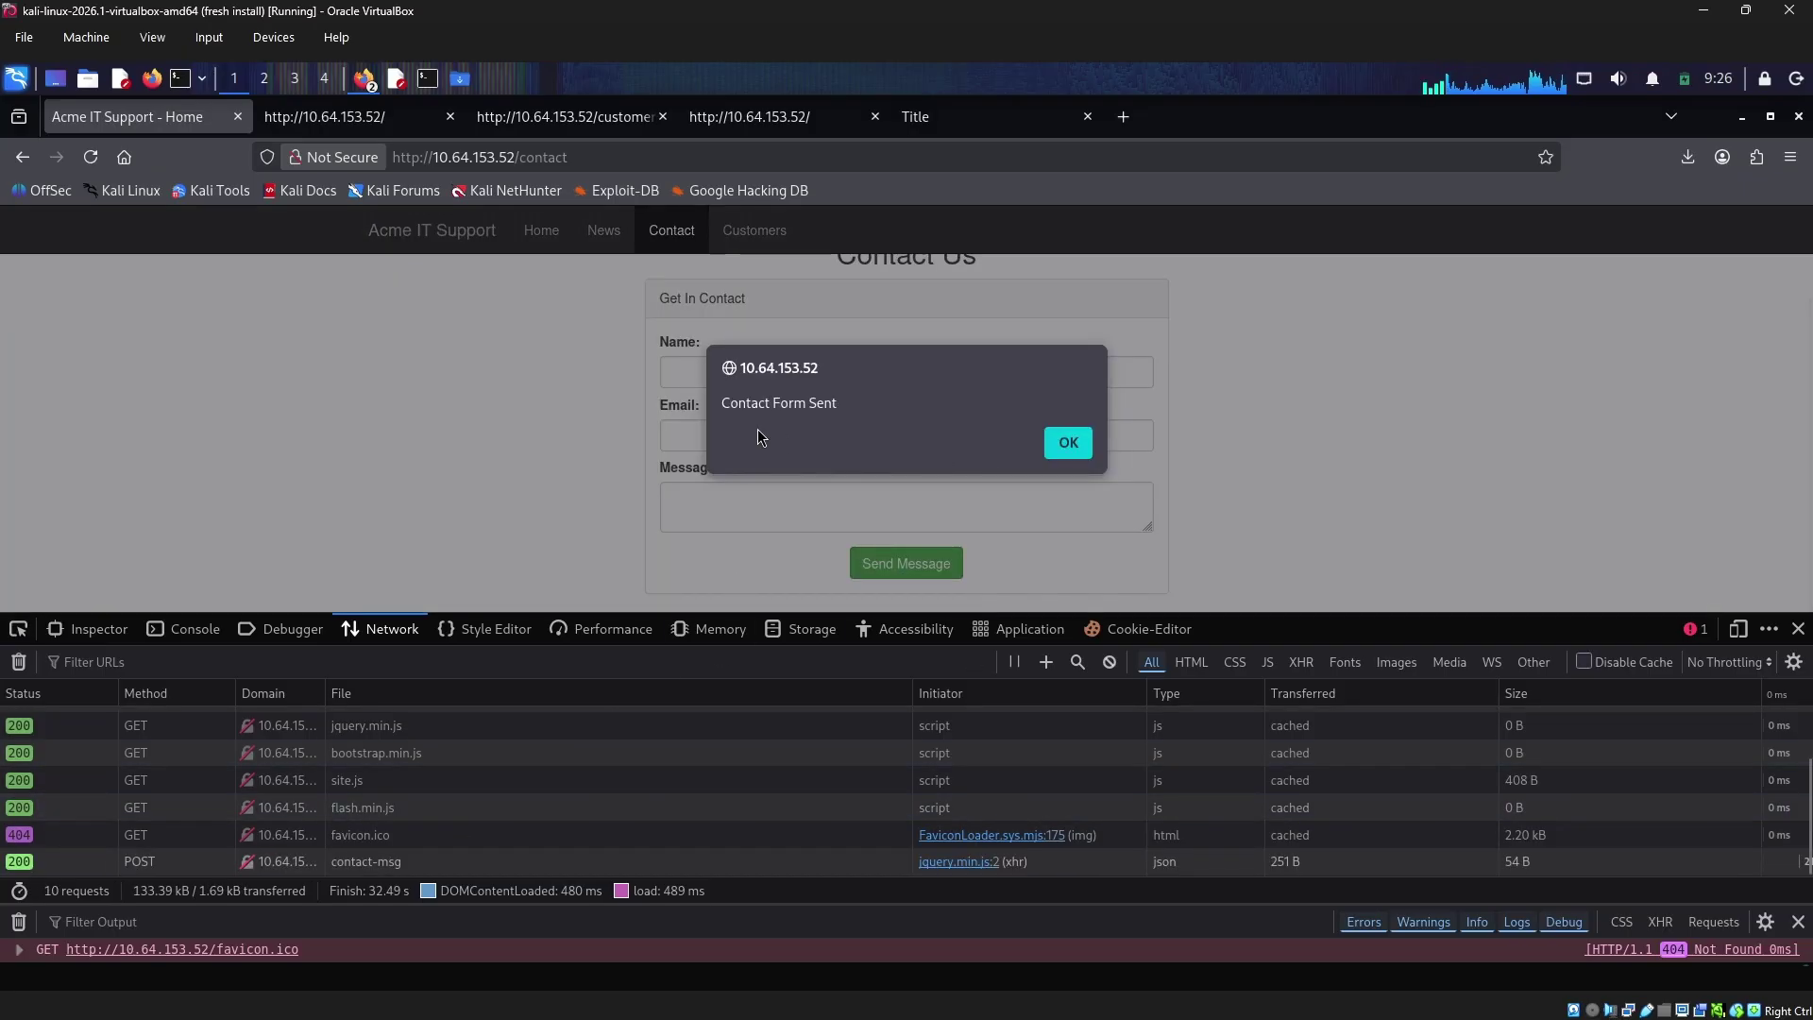
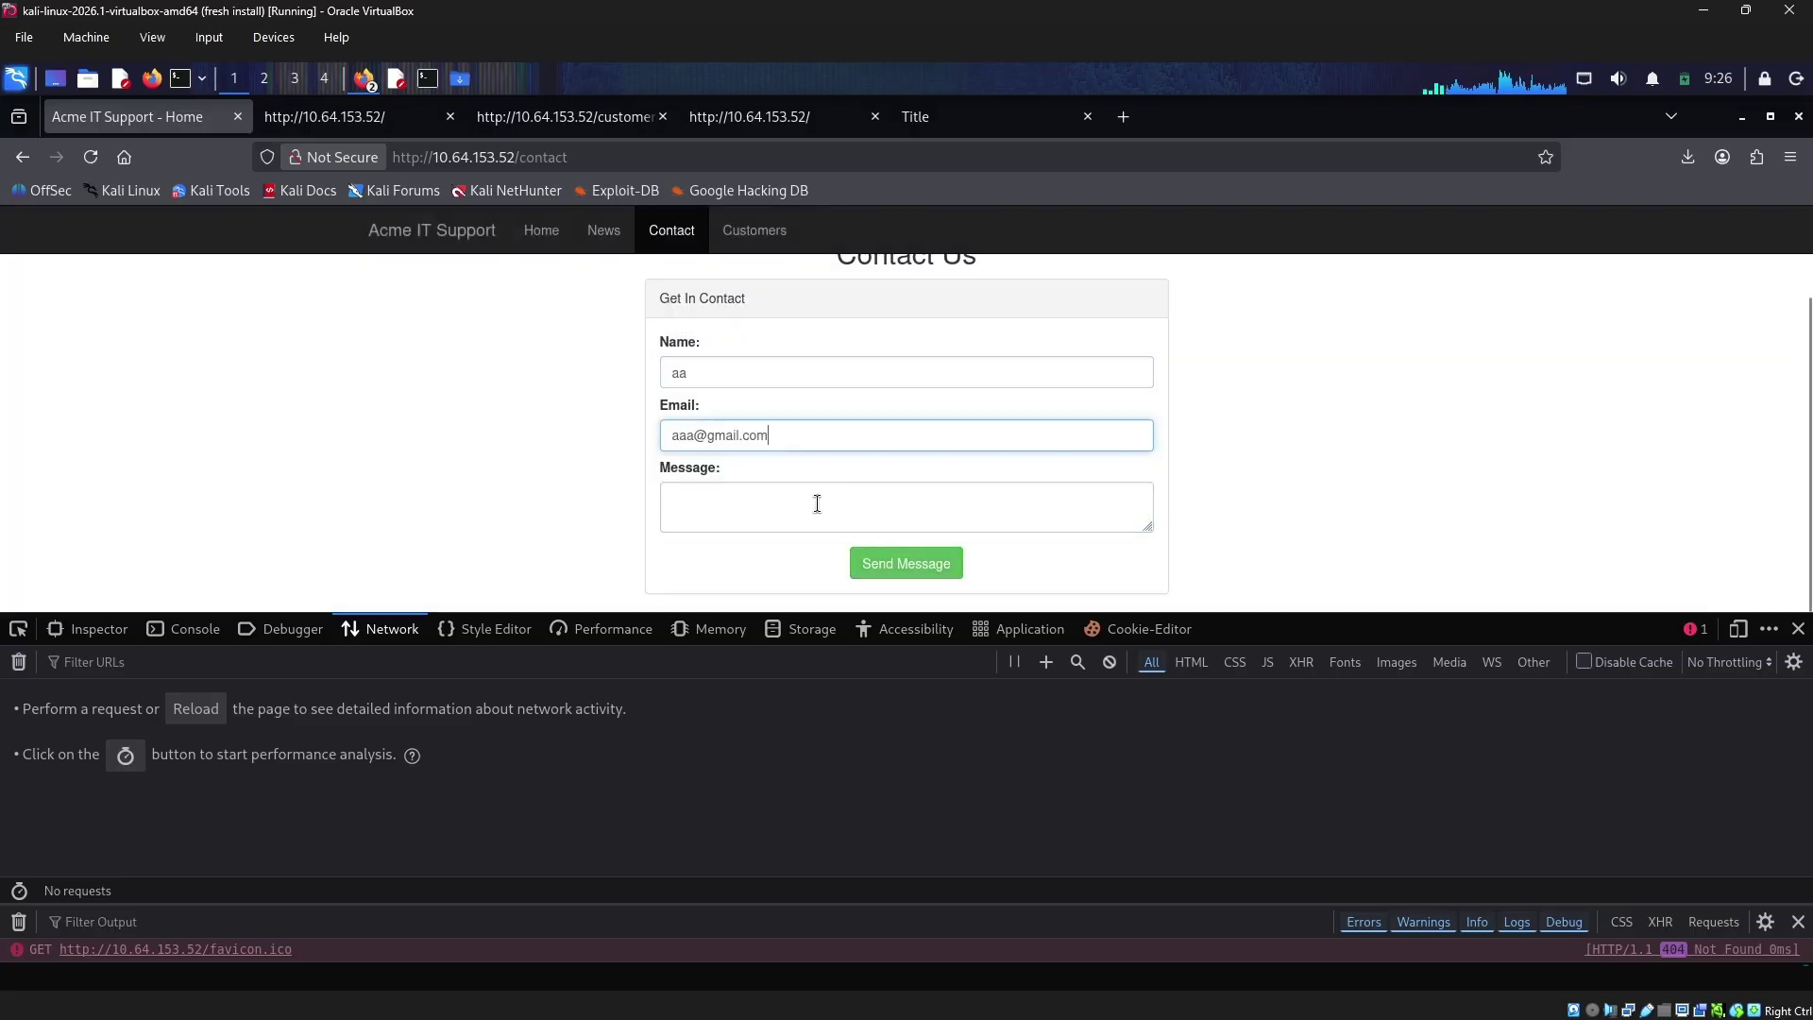
Enter aaa as the message of the second contact form entry and send it
click(813, 502)
text(aaa)
click(930, 566)
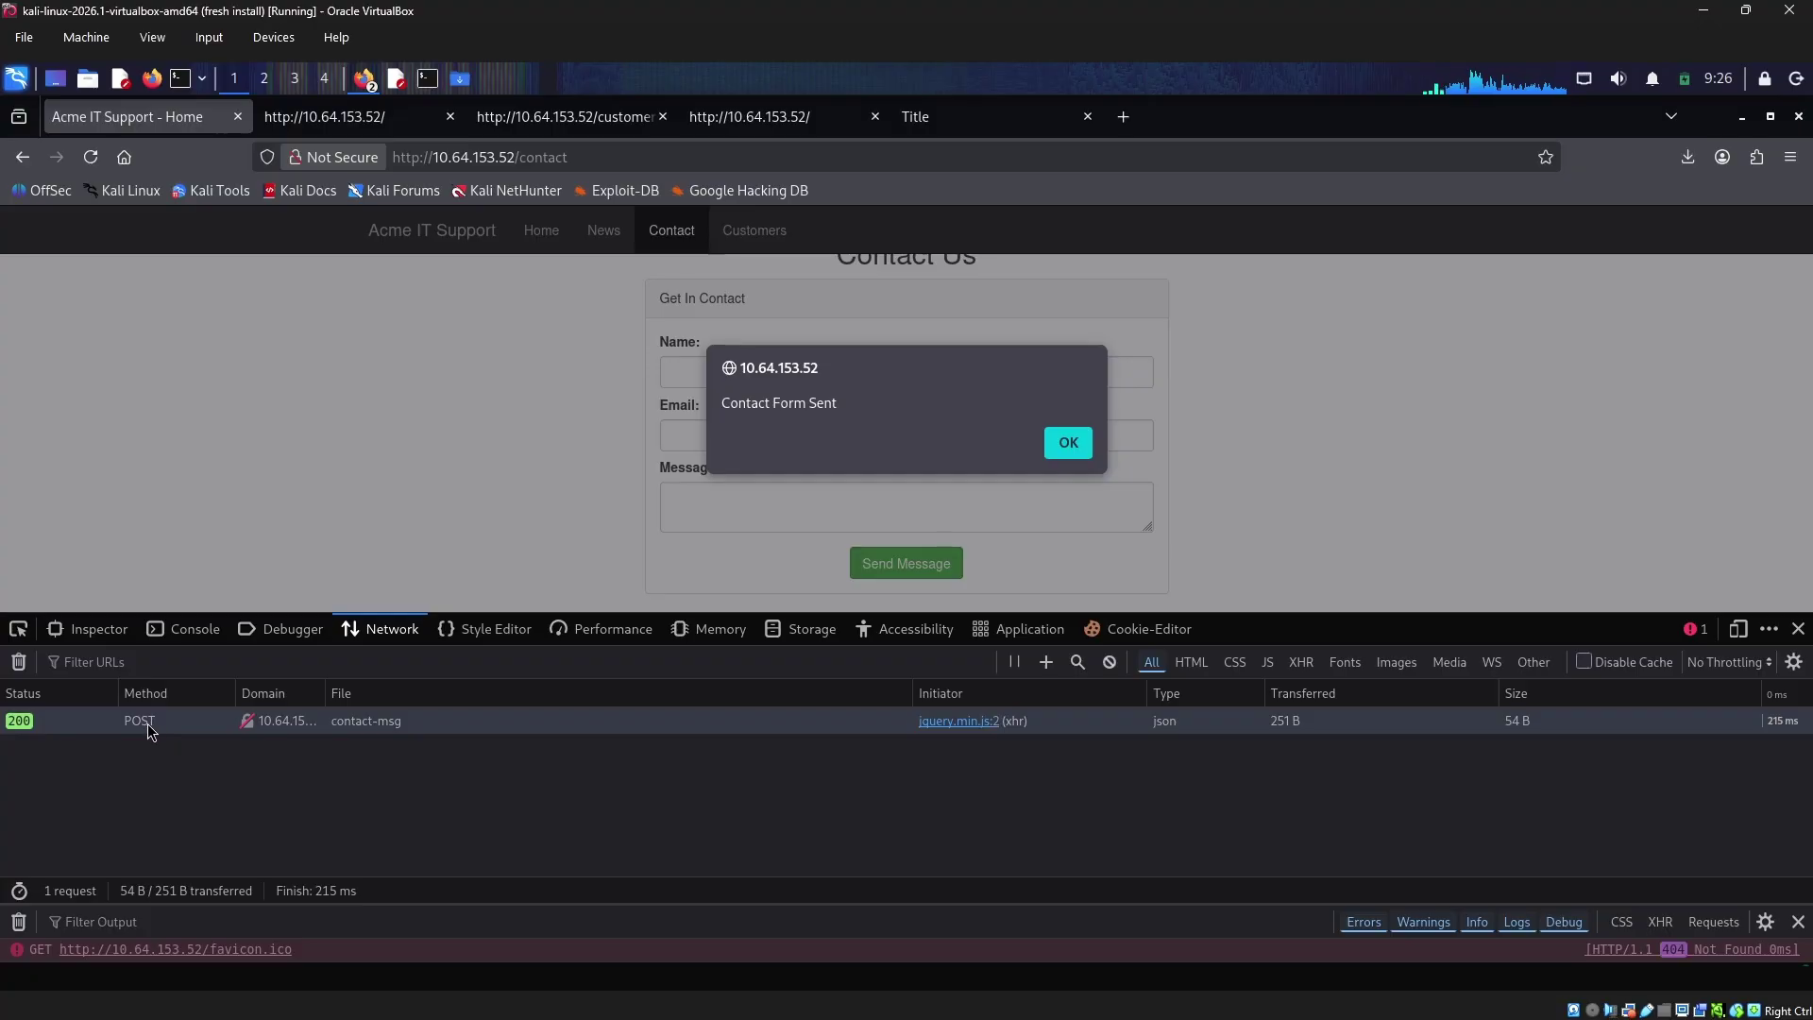
Open the contact-msg POST request from the Network list in its own tab and enlarge the JSON to 133%
double_click(387, 723)
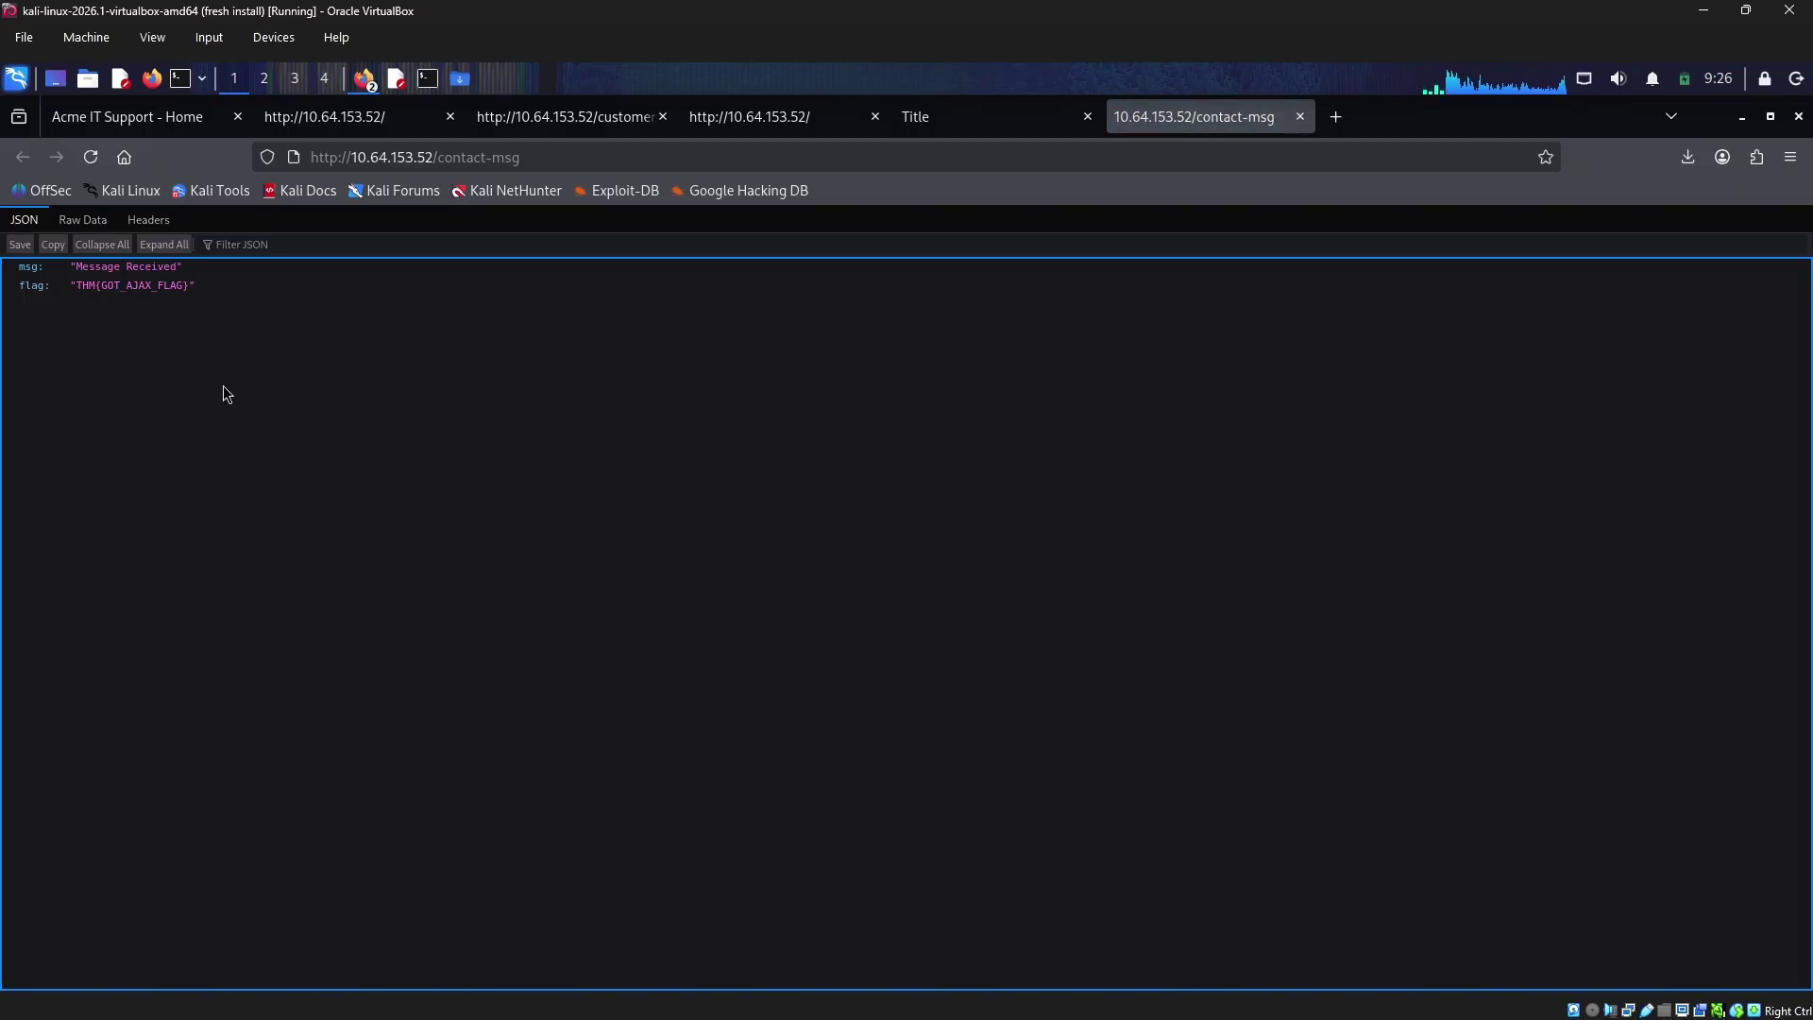
key(ctrl+plus)
key(ctrl+plus)
key(ctrl+plus)
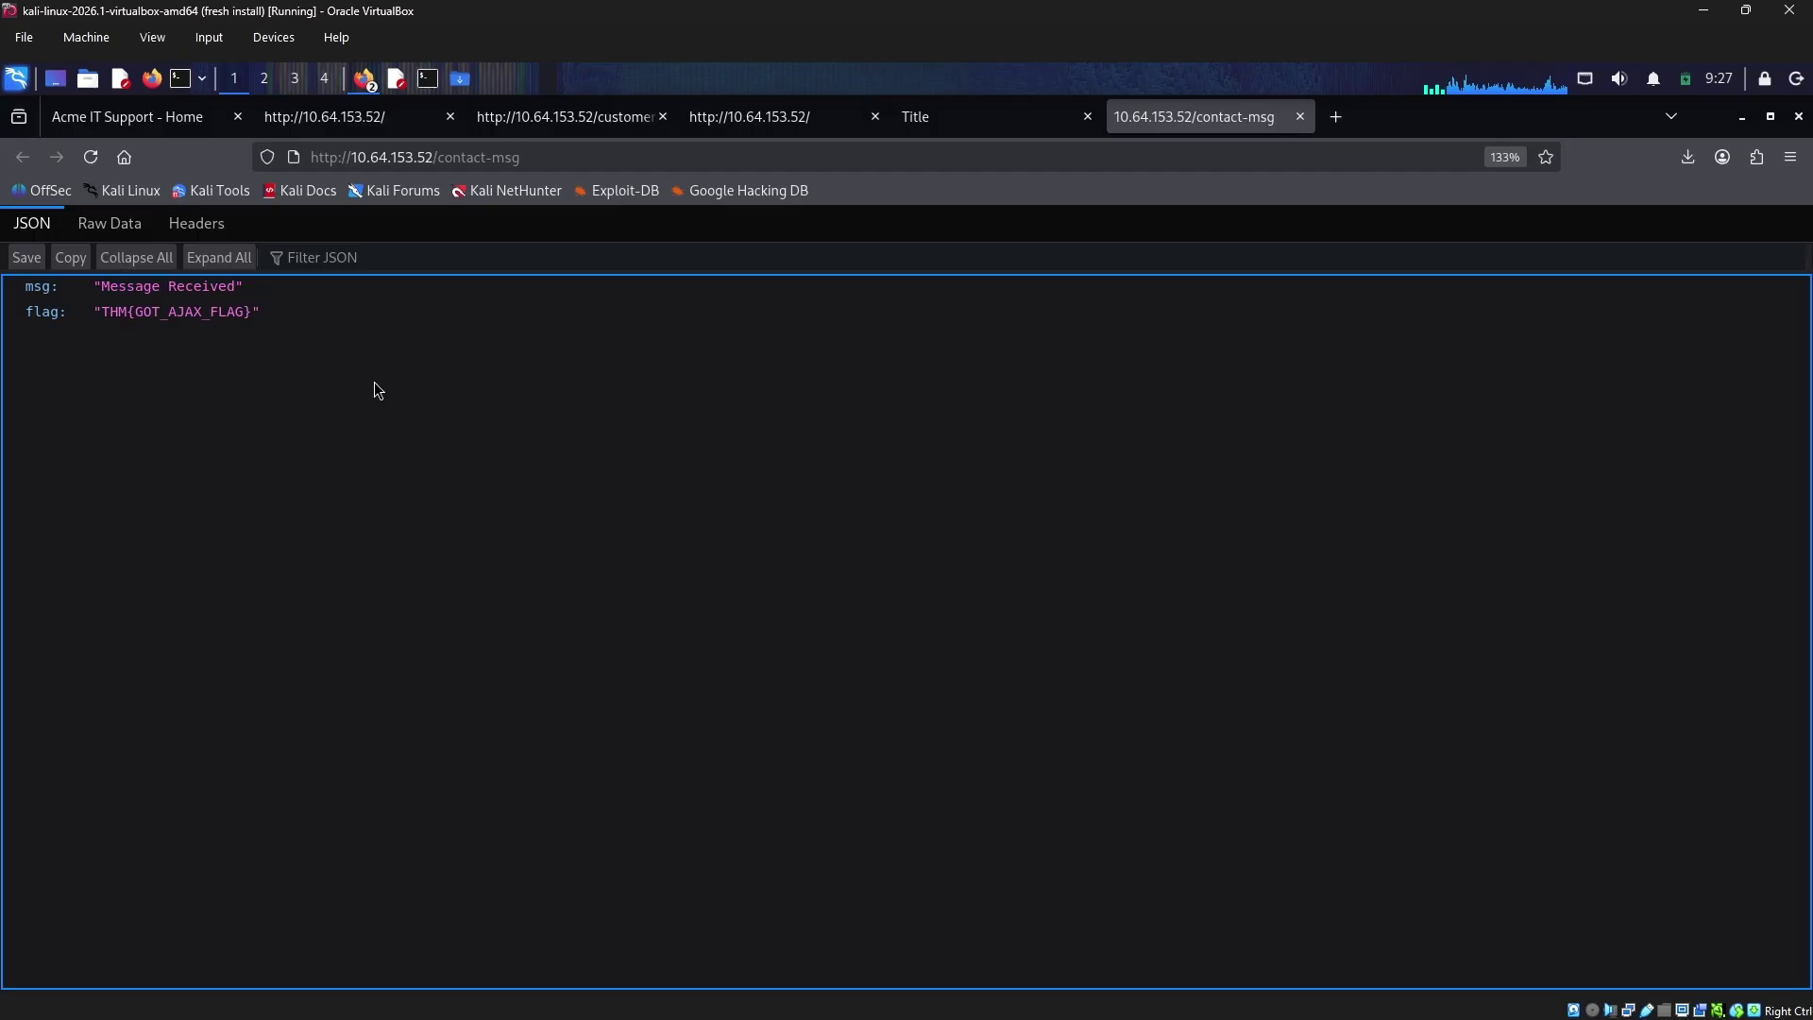
Look through the open documentation, contact-msg and page source tabs, finishing on the Acme home page's source
click(910, 115)
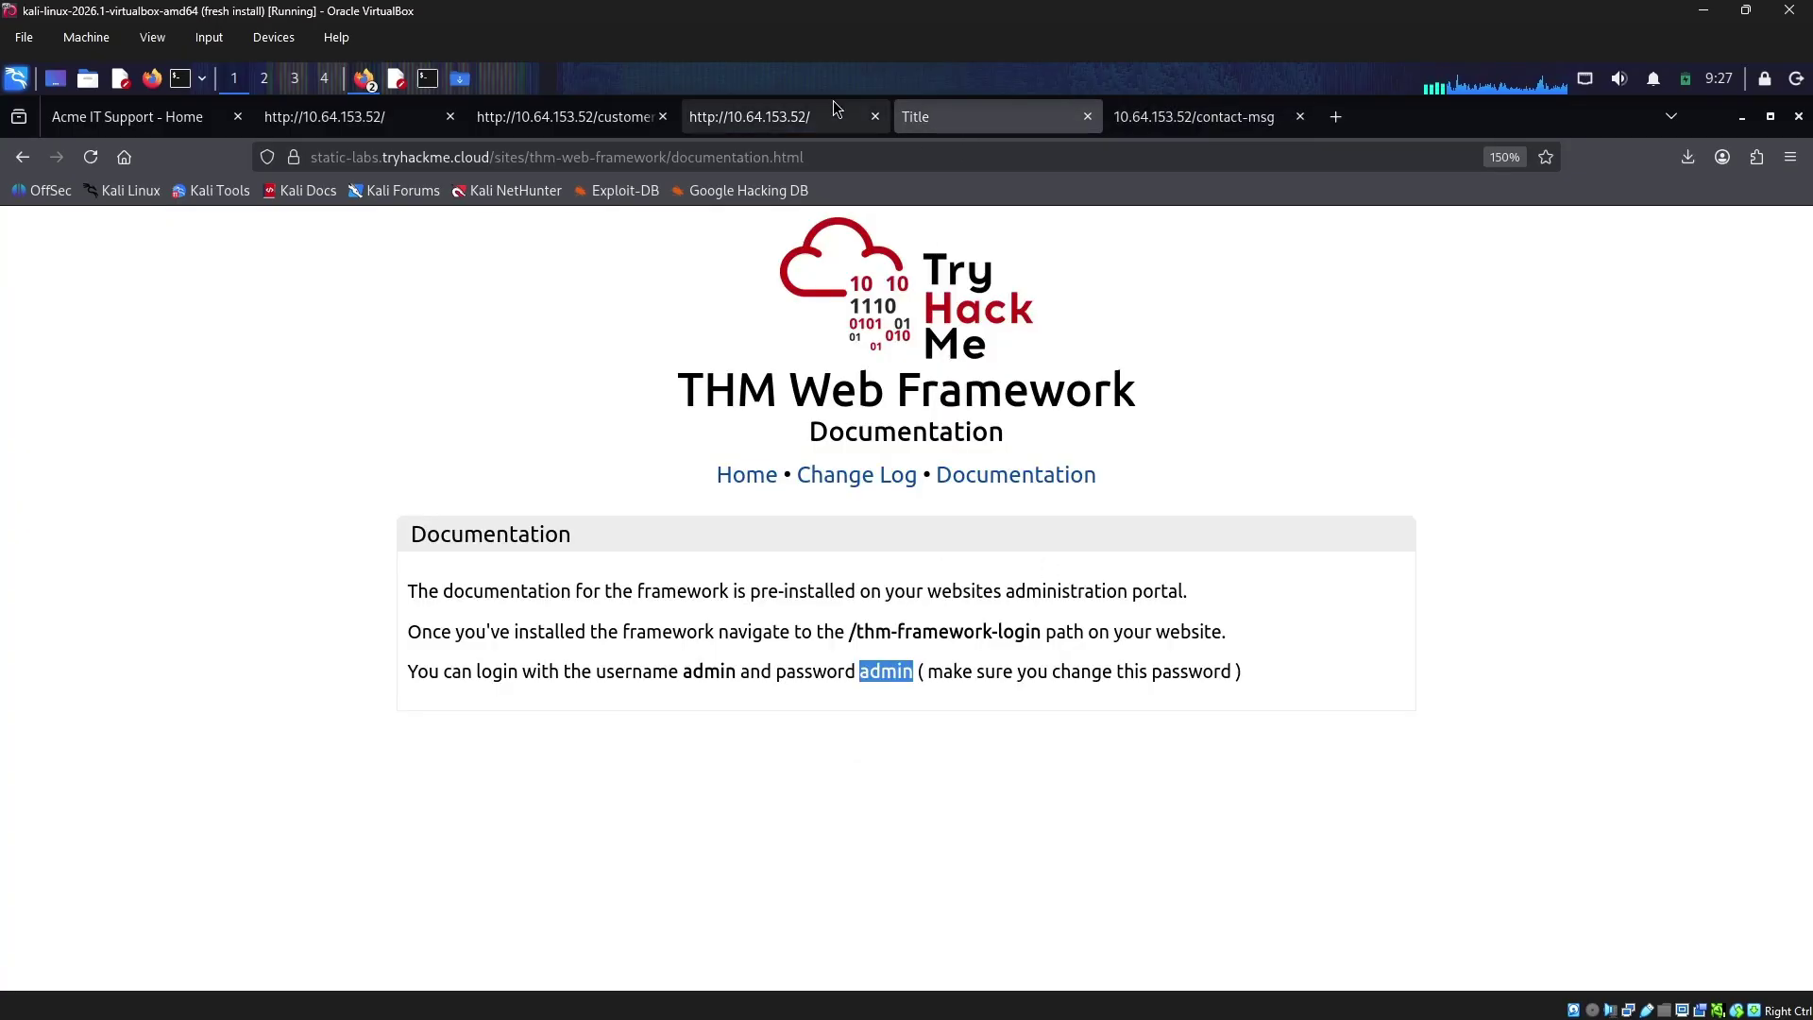
click(773, 106)
click(960, 117)
click(1199, 117)
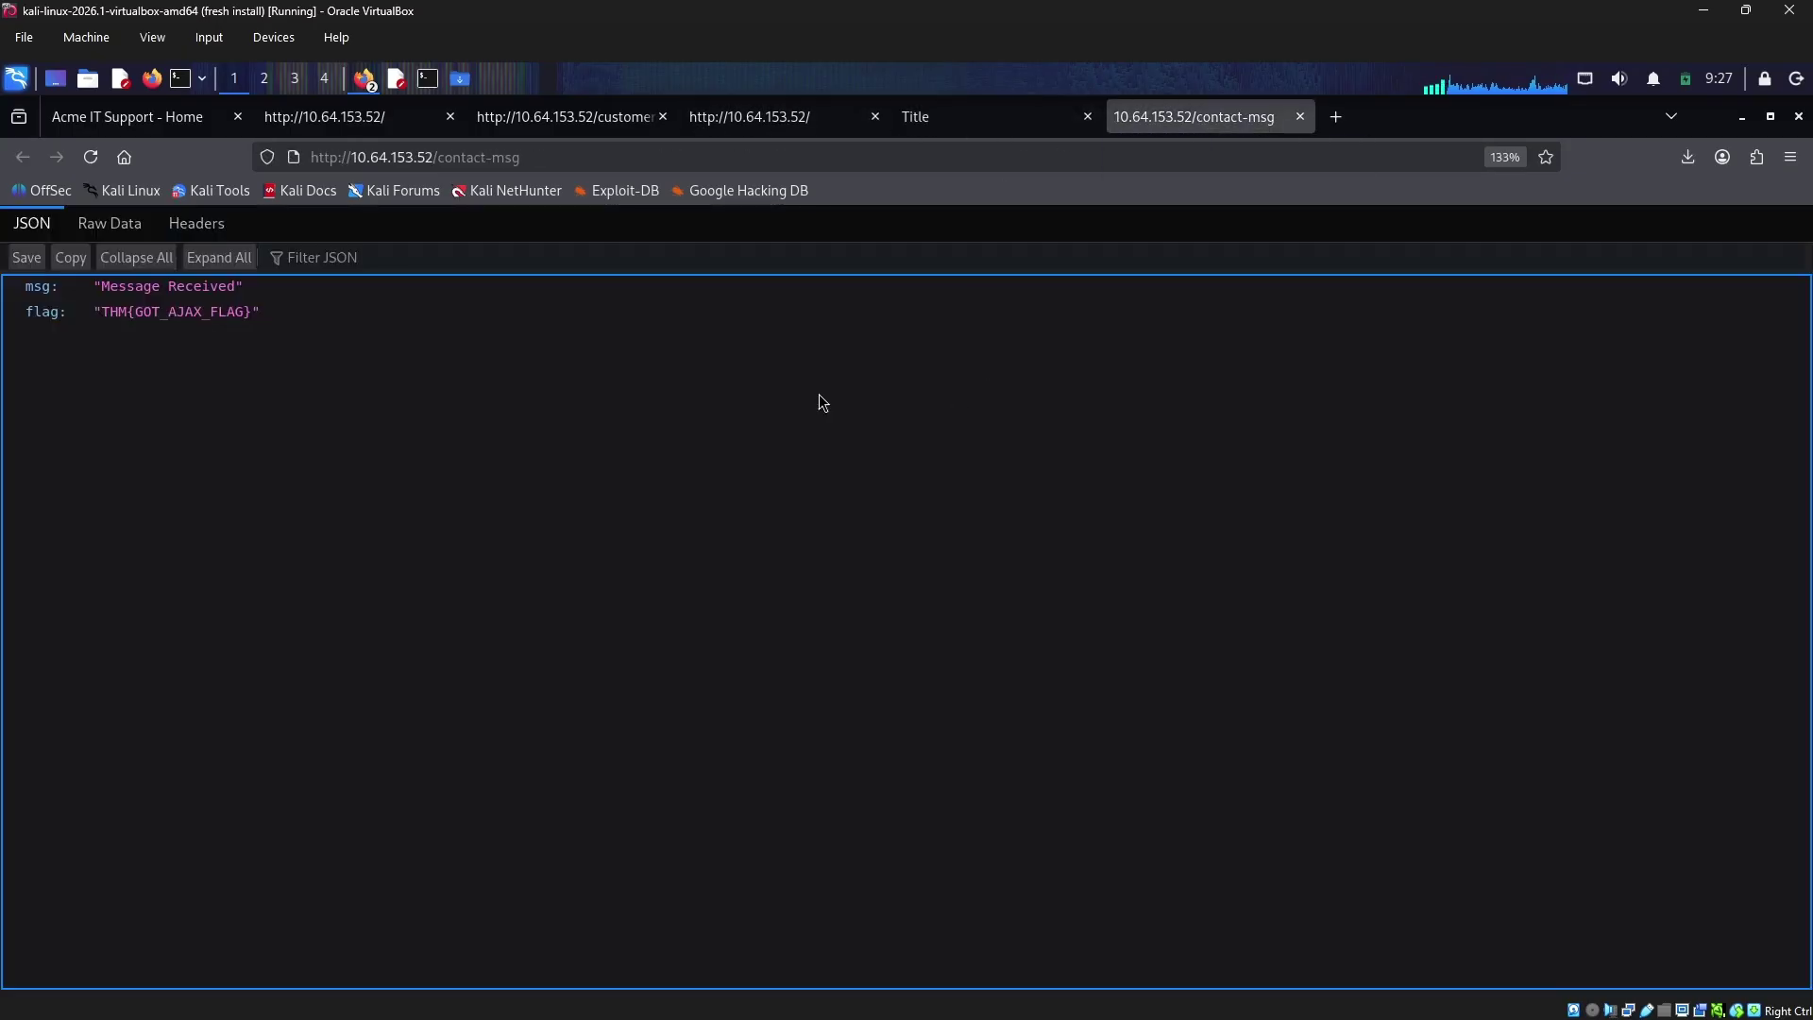
click(631, 129)
click(358, 116)
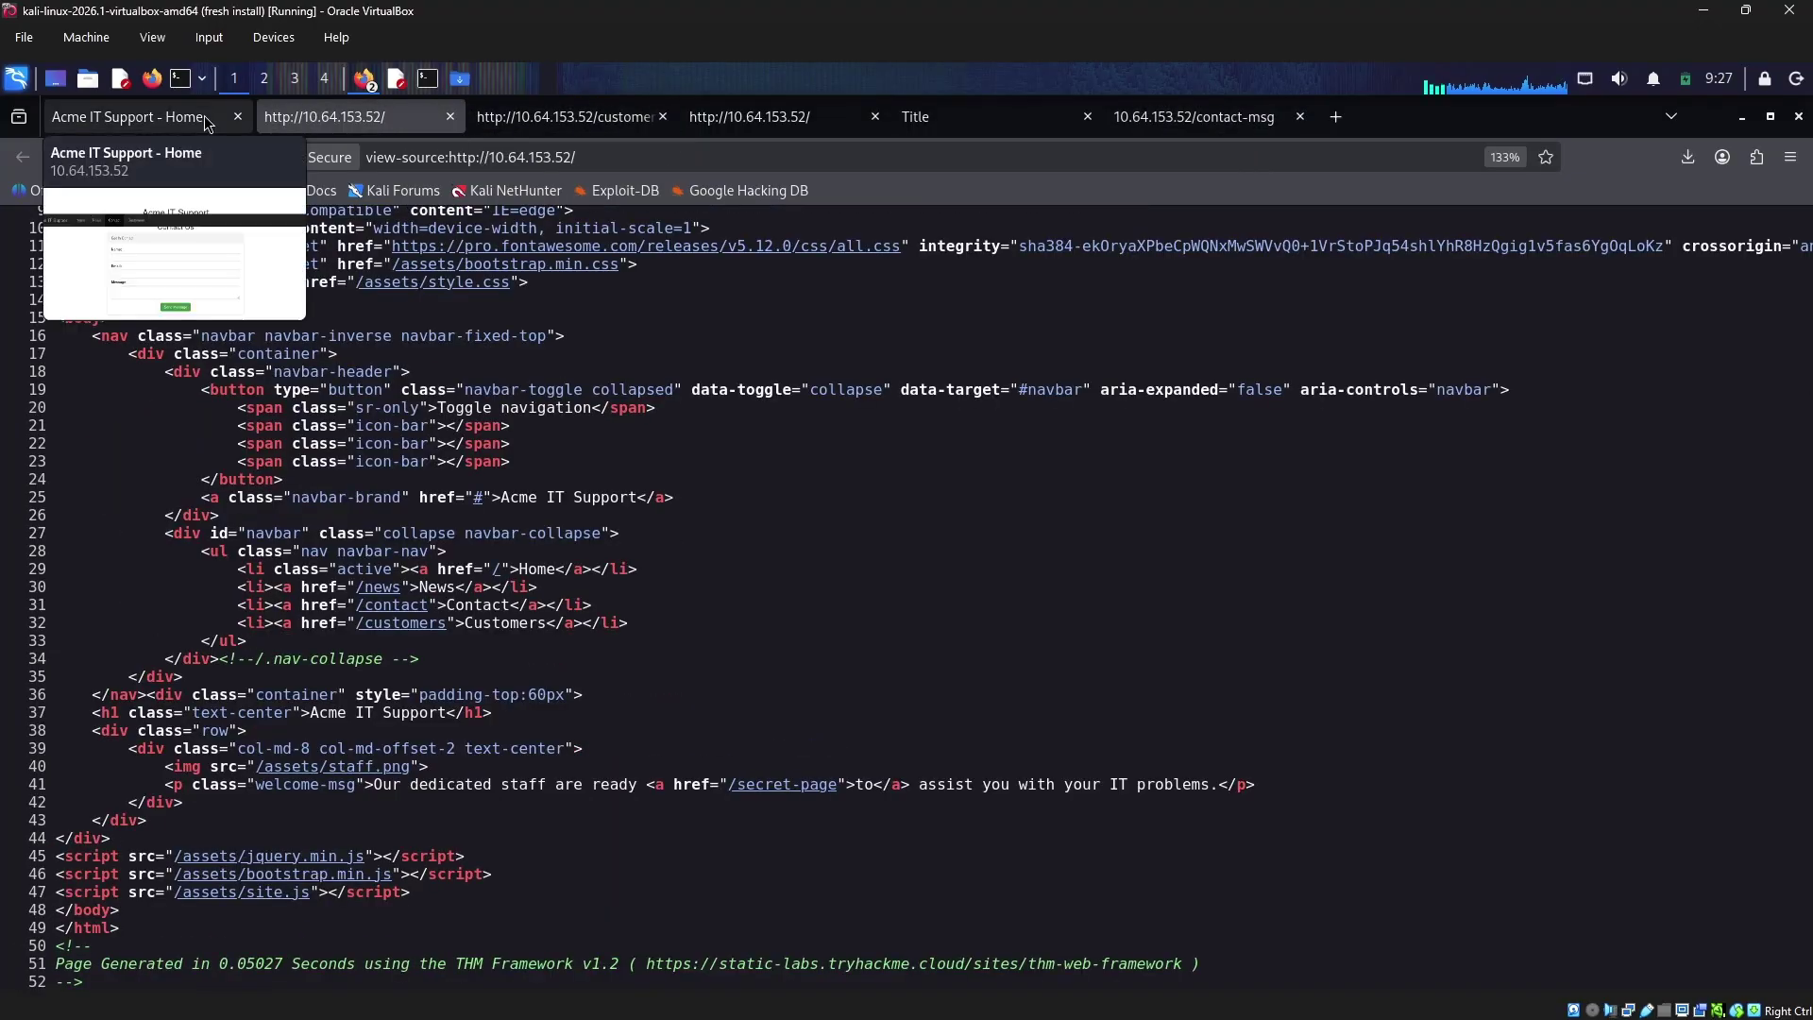
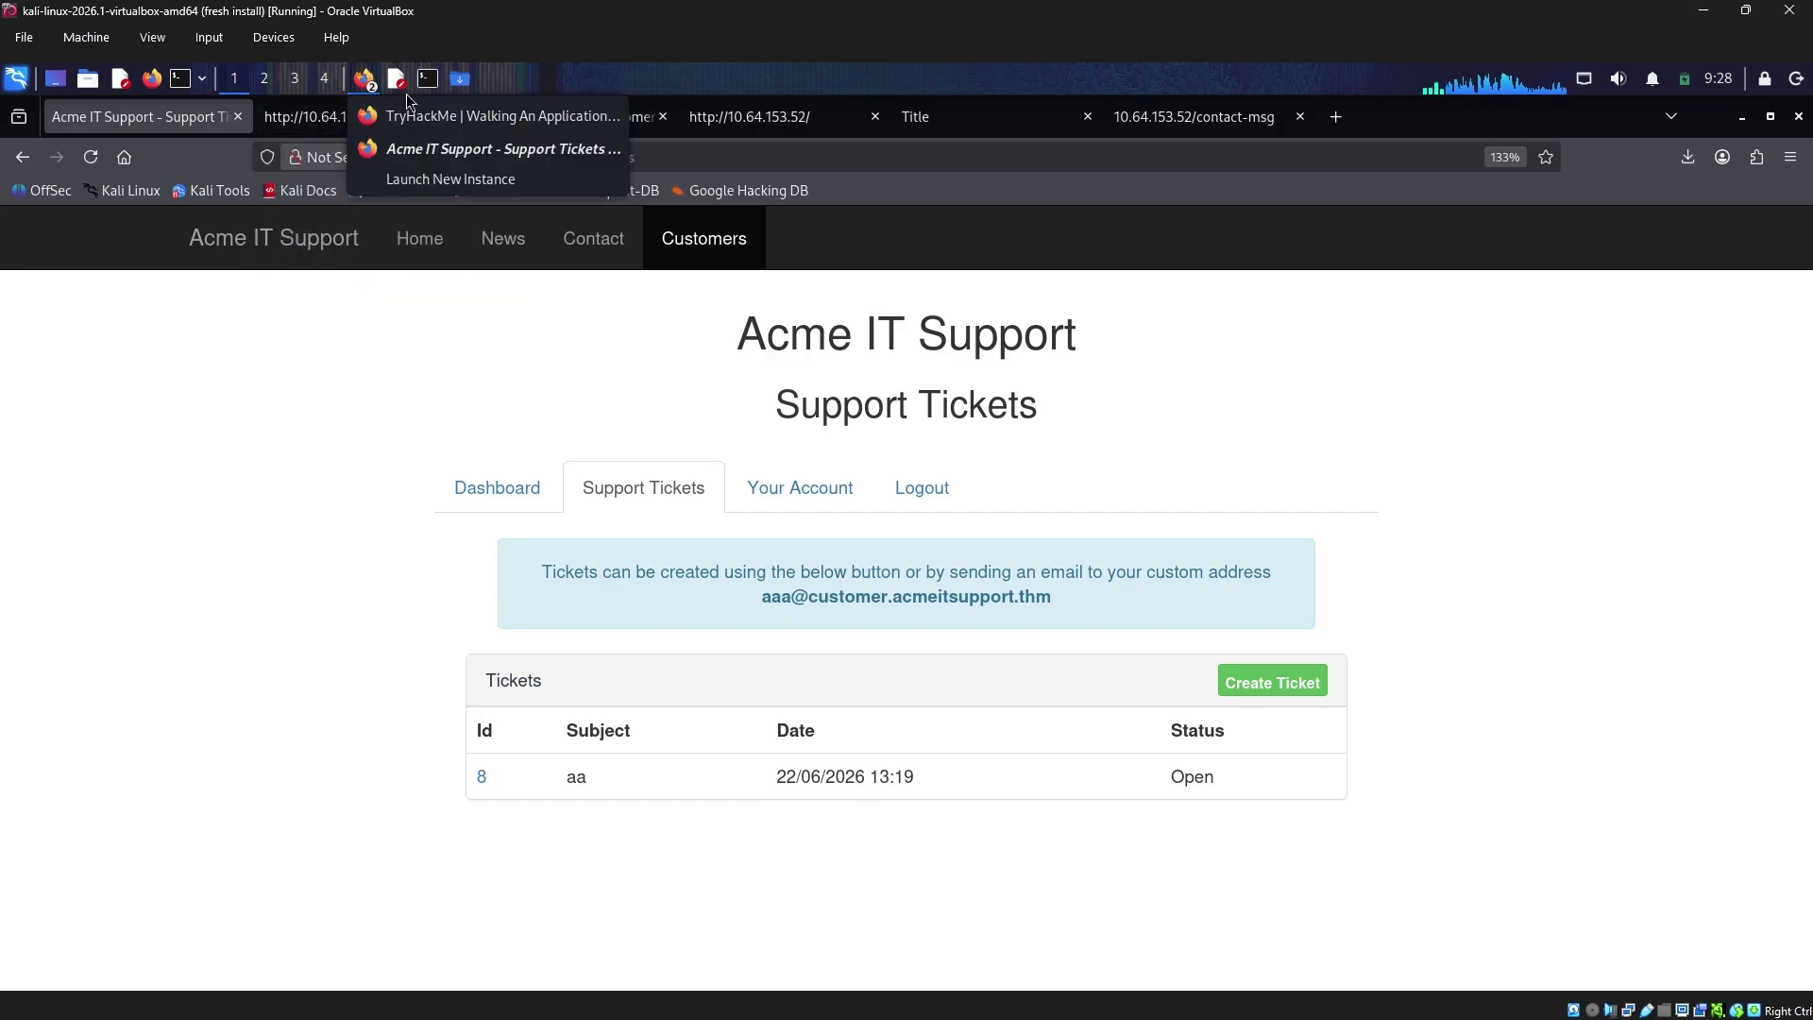
Switch to the TryHackMe Walking An Application room, expand Task 1 and mark its no-answer question as complete
click(444, 117)
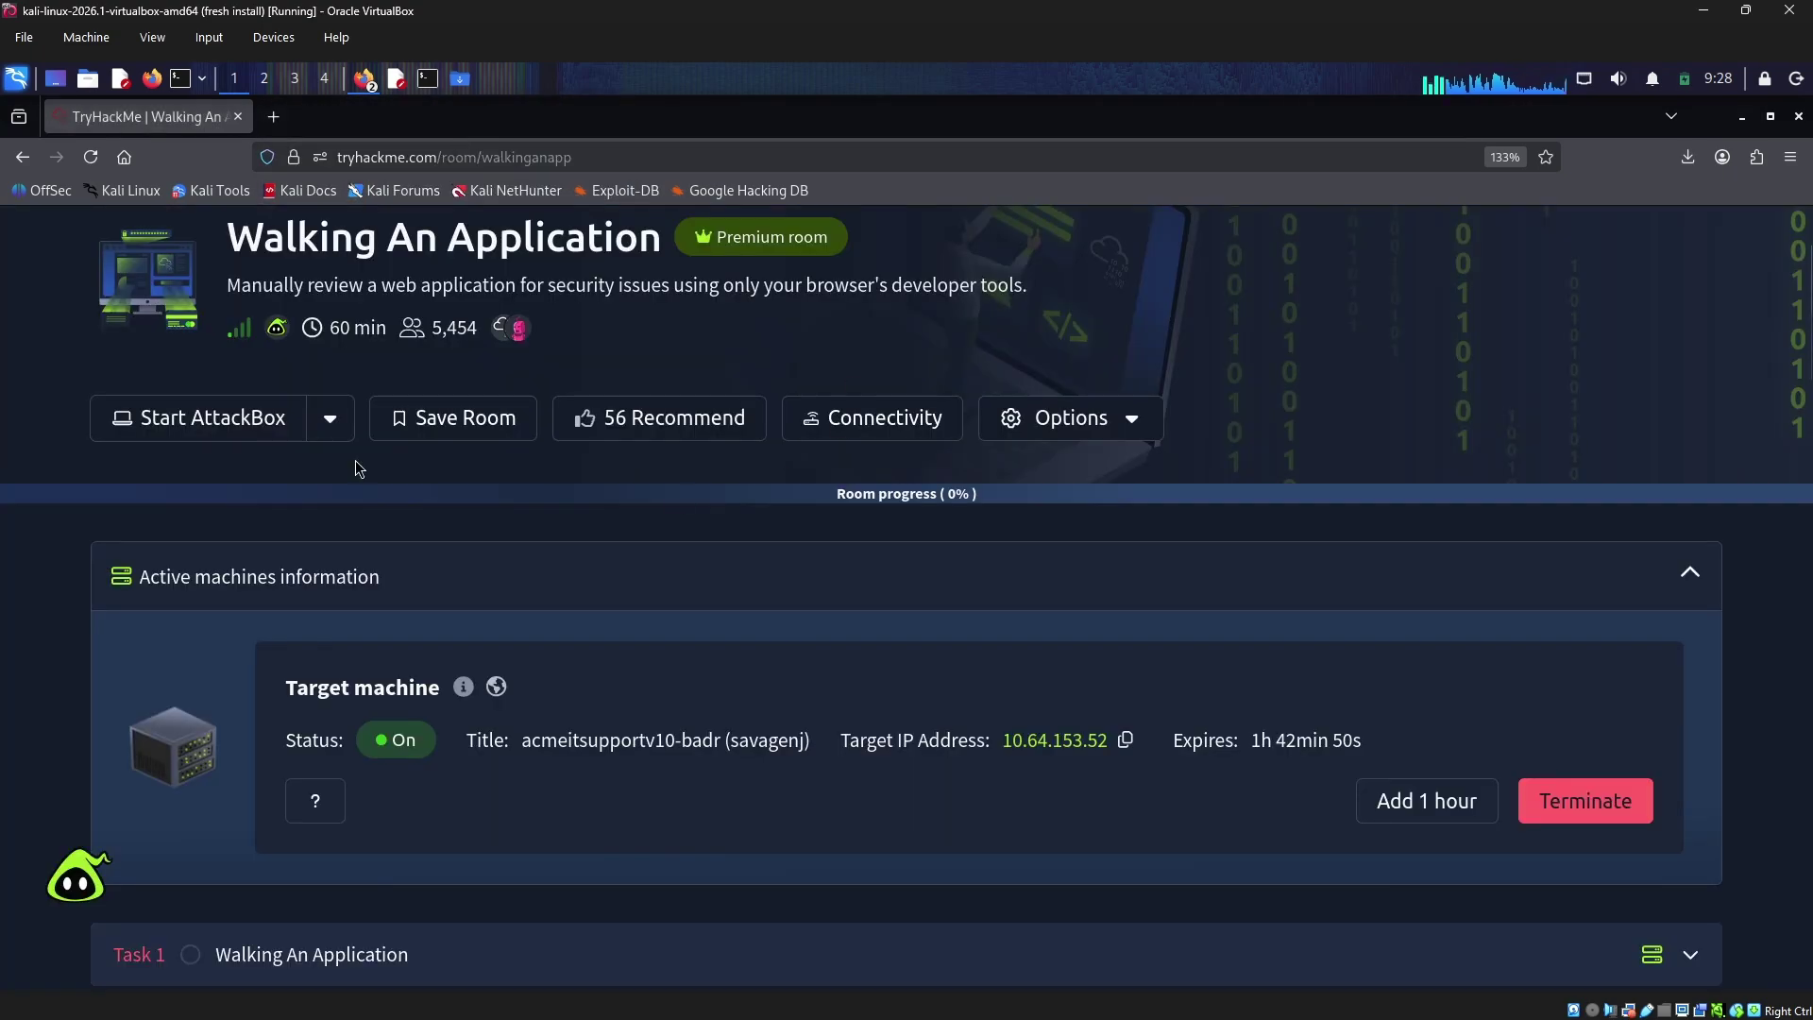
scroll(492, 528, down, 8)
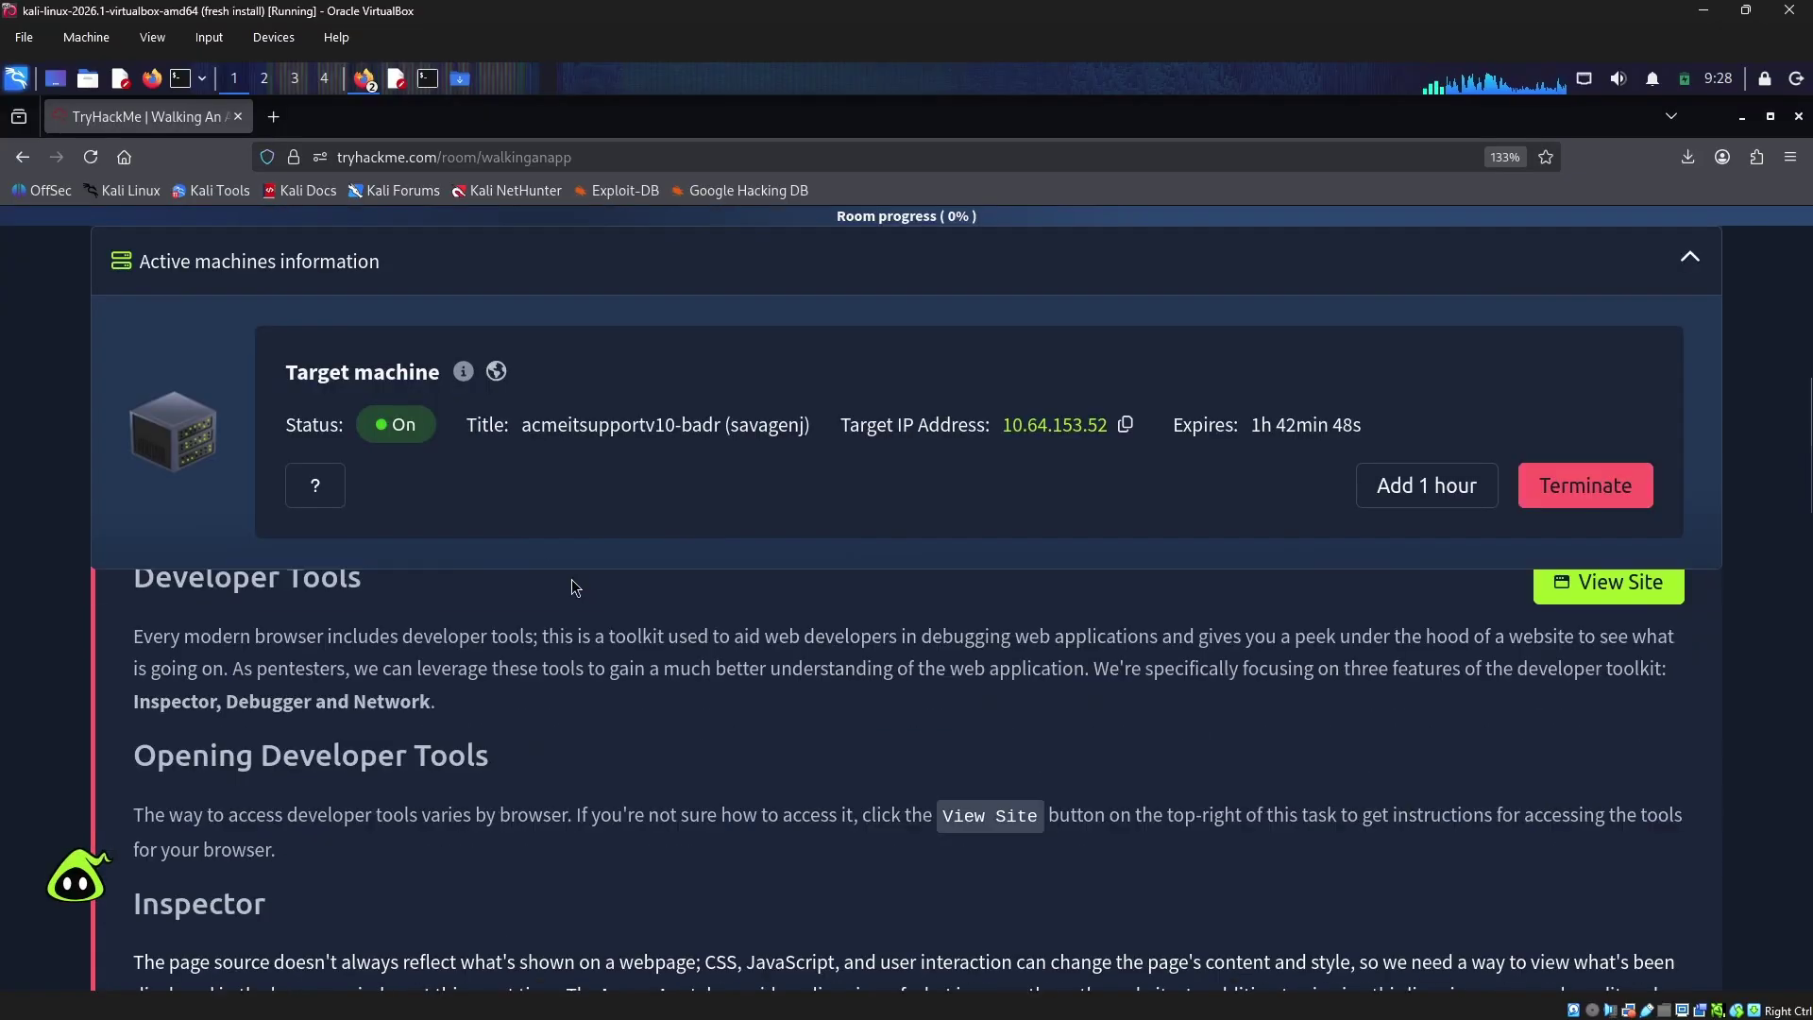
scroll(567, 562, up, 3)
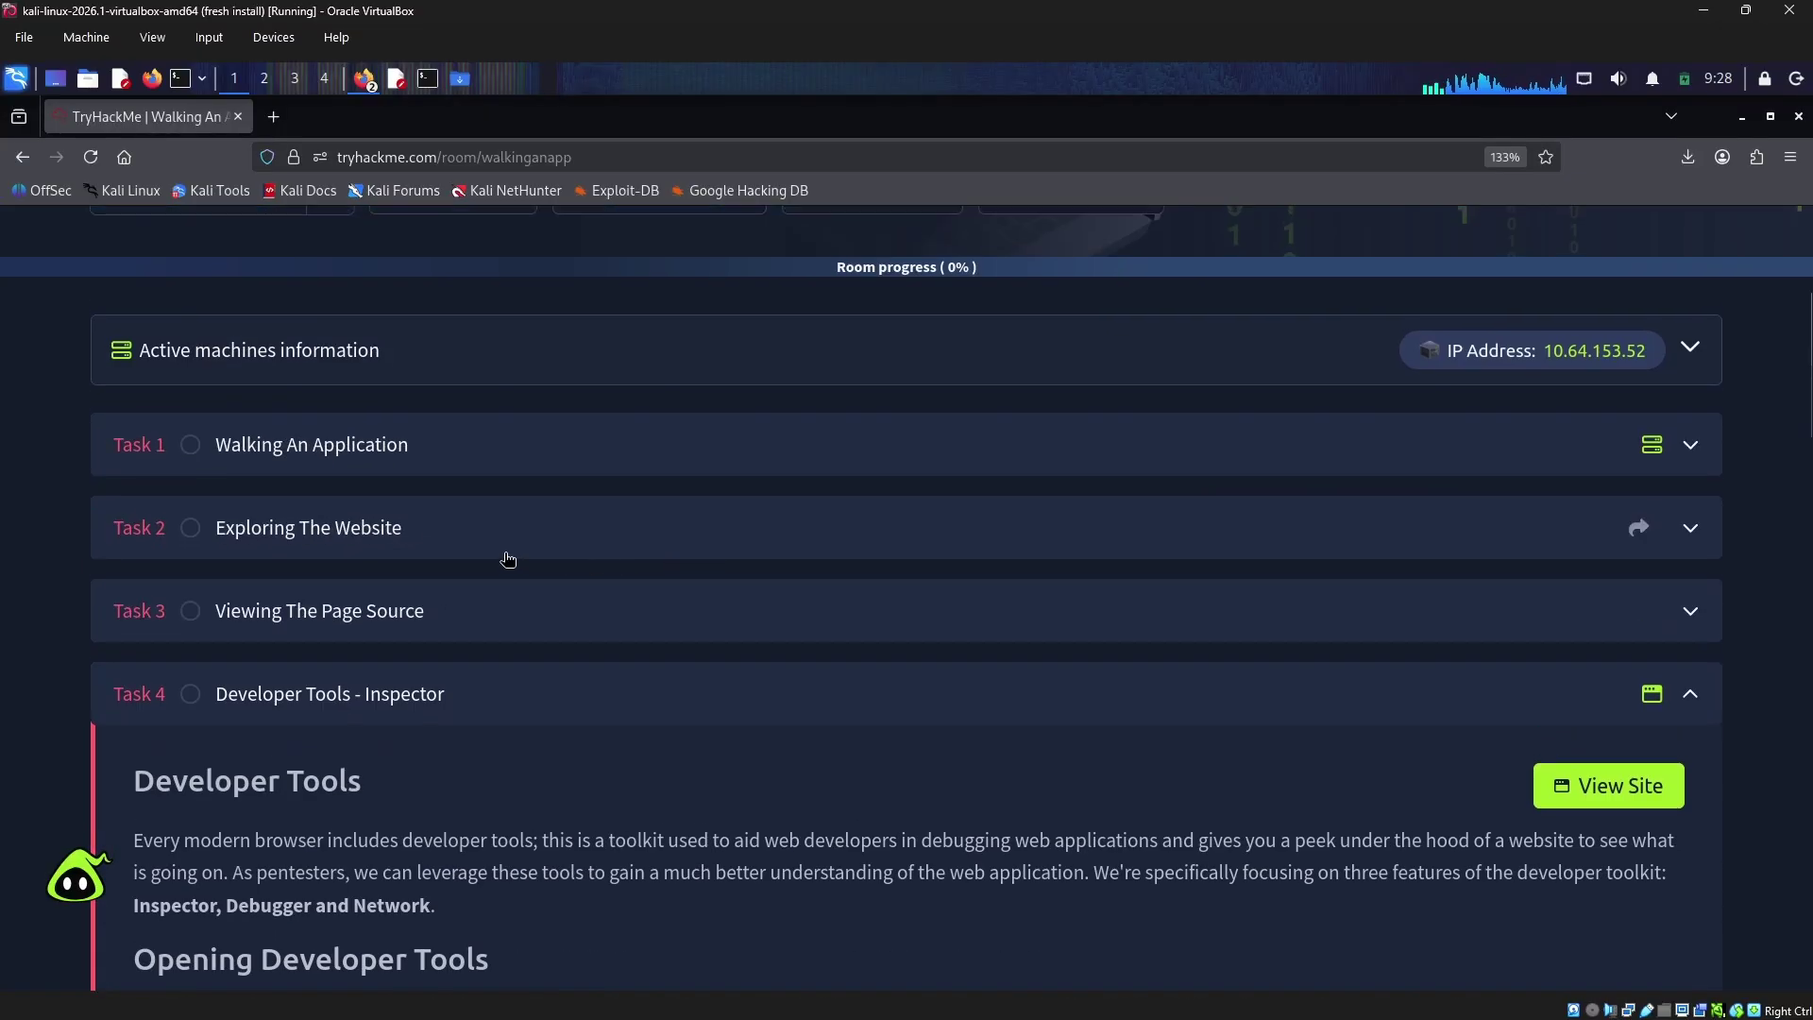
click(454, 447)
scroll(522, 697, down, 10)
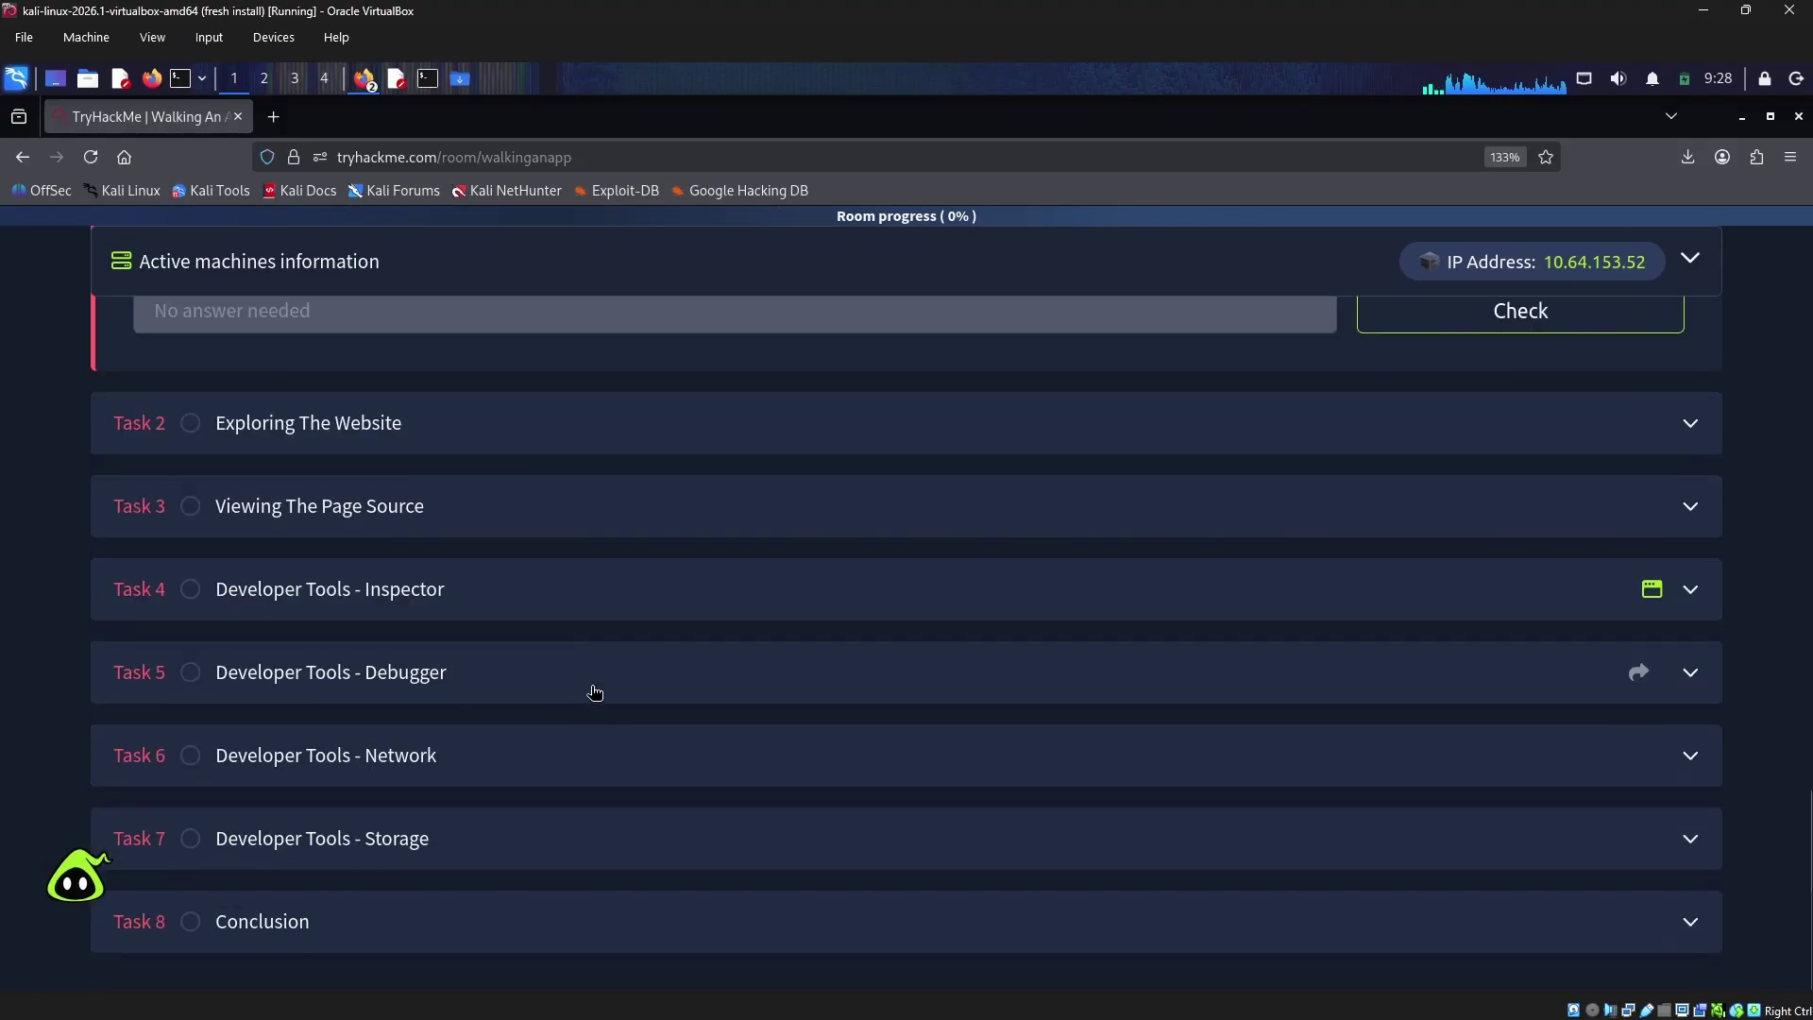
click(1569, 322)
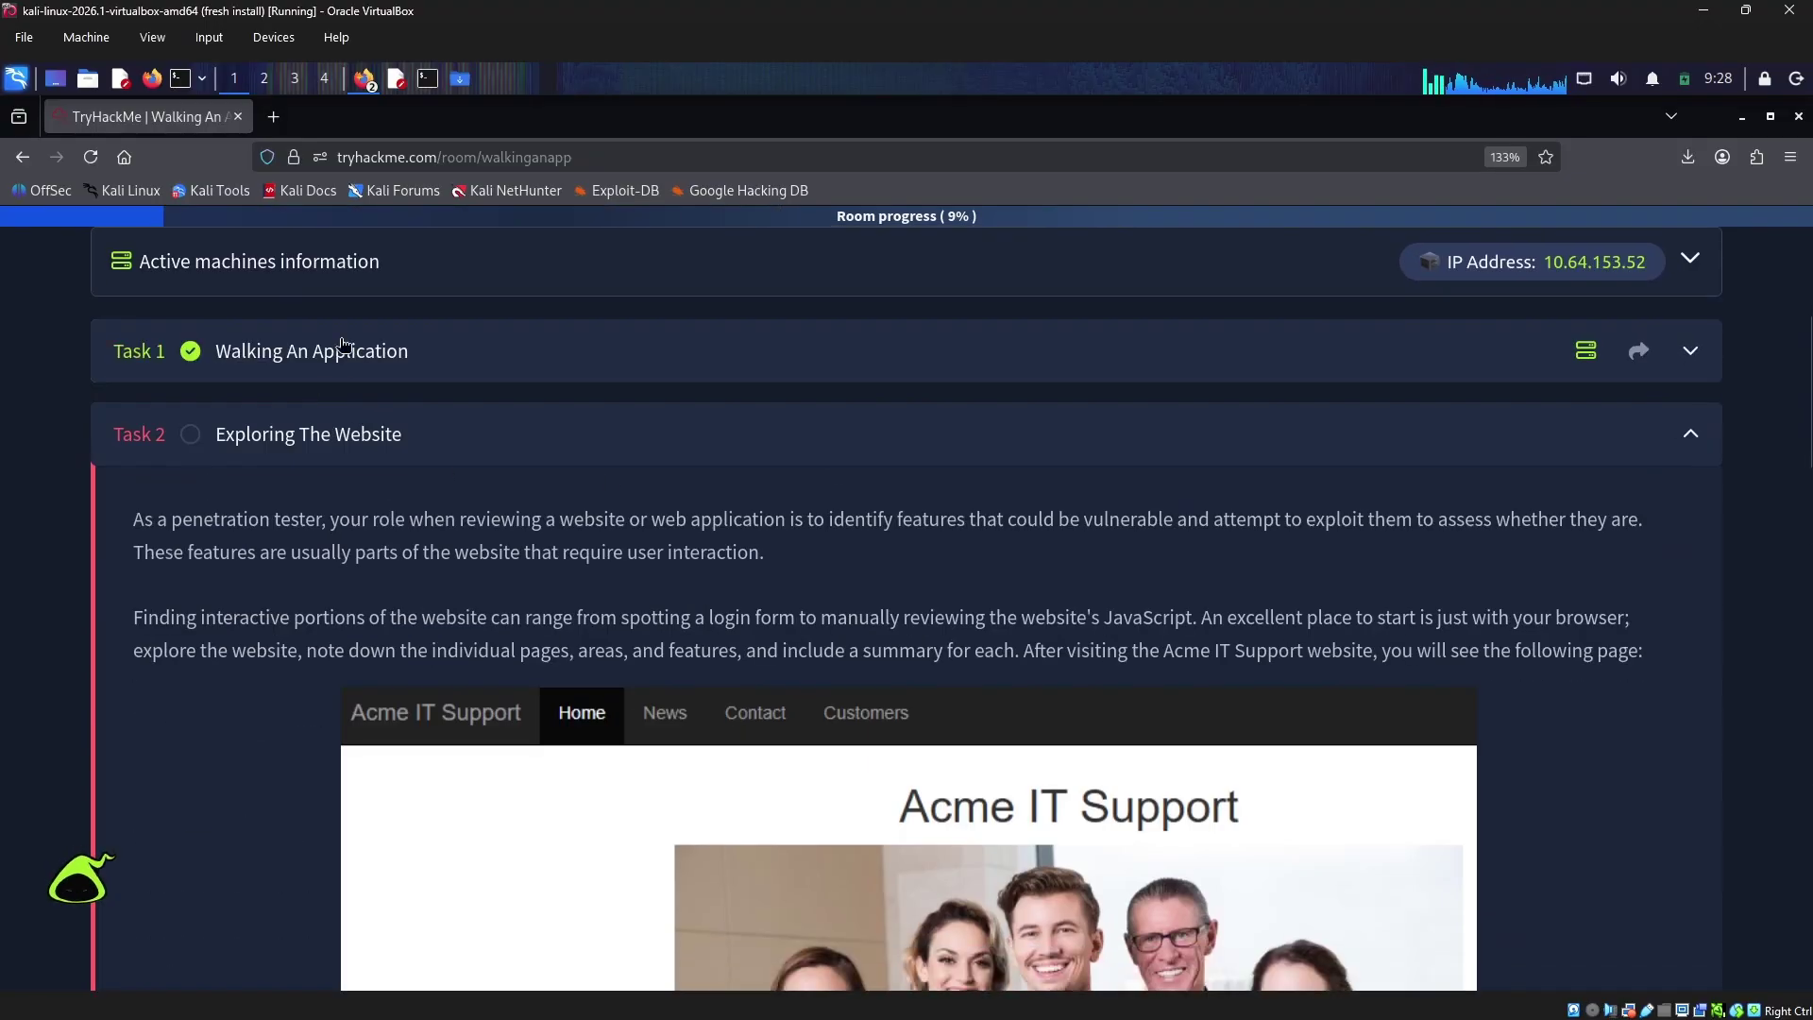
Read Task 2's table of site pages and highlight the Create Ticket path /customers/ticket/new
scroll(599, 712, down, 2)
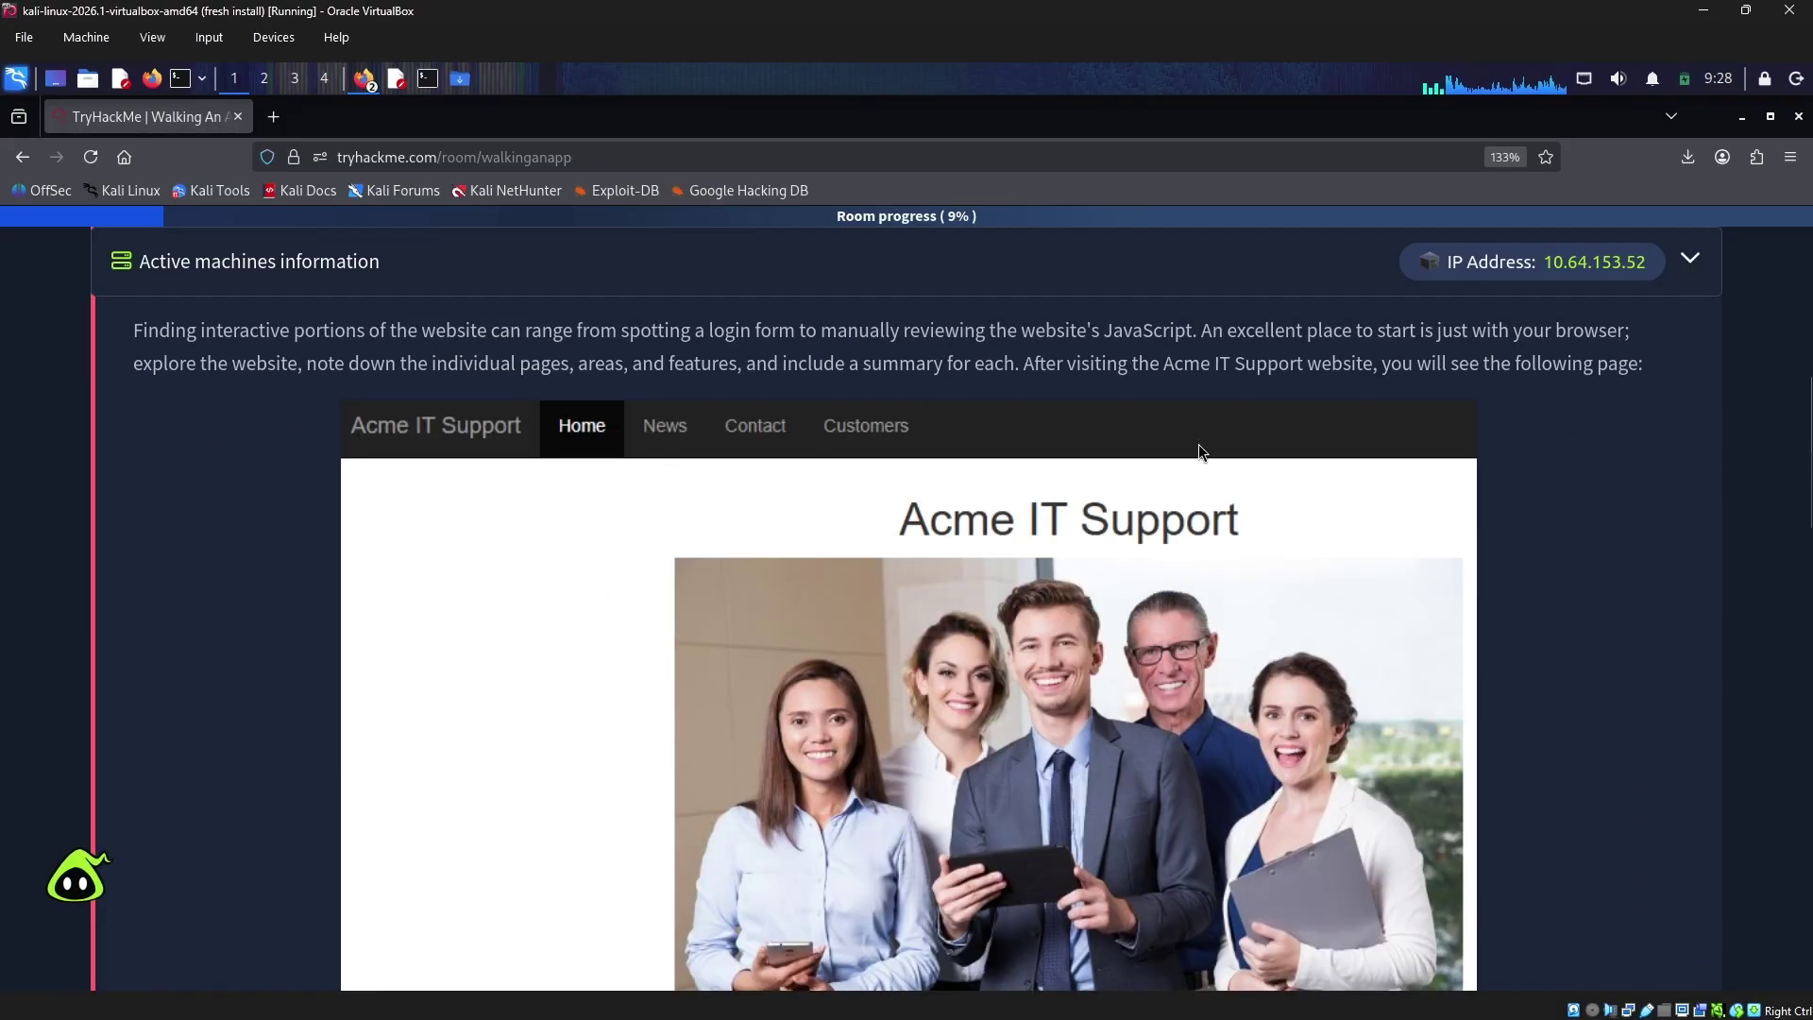
scroll(1195, 432, down, 10)
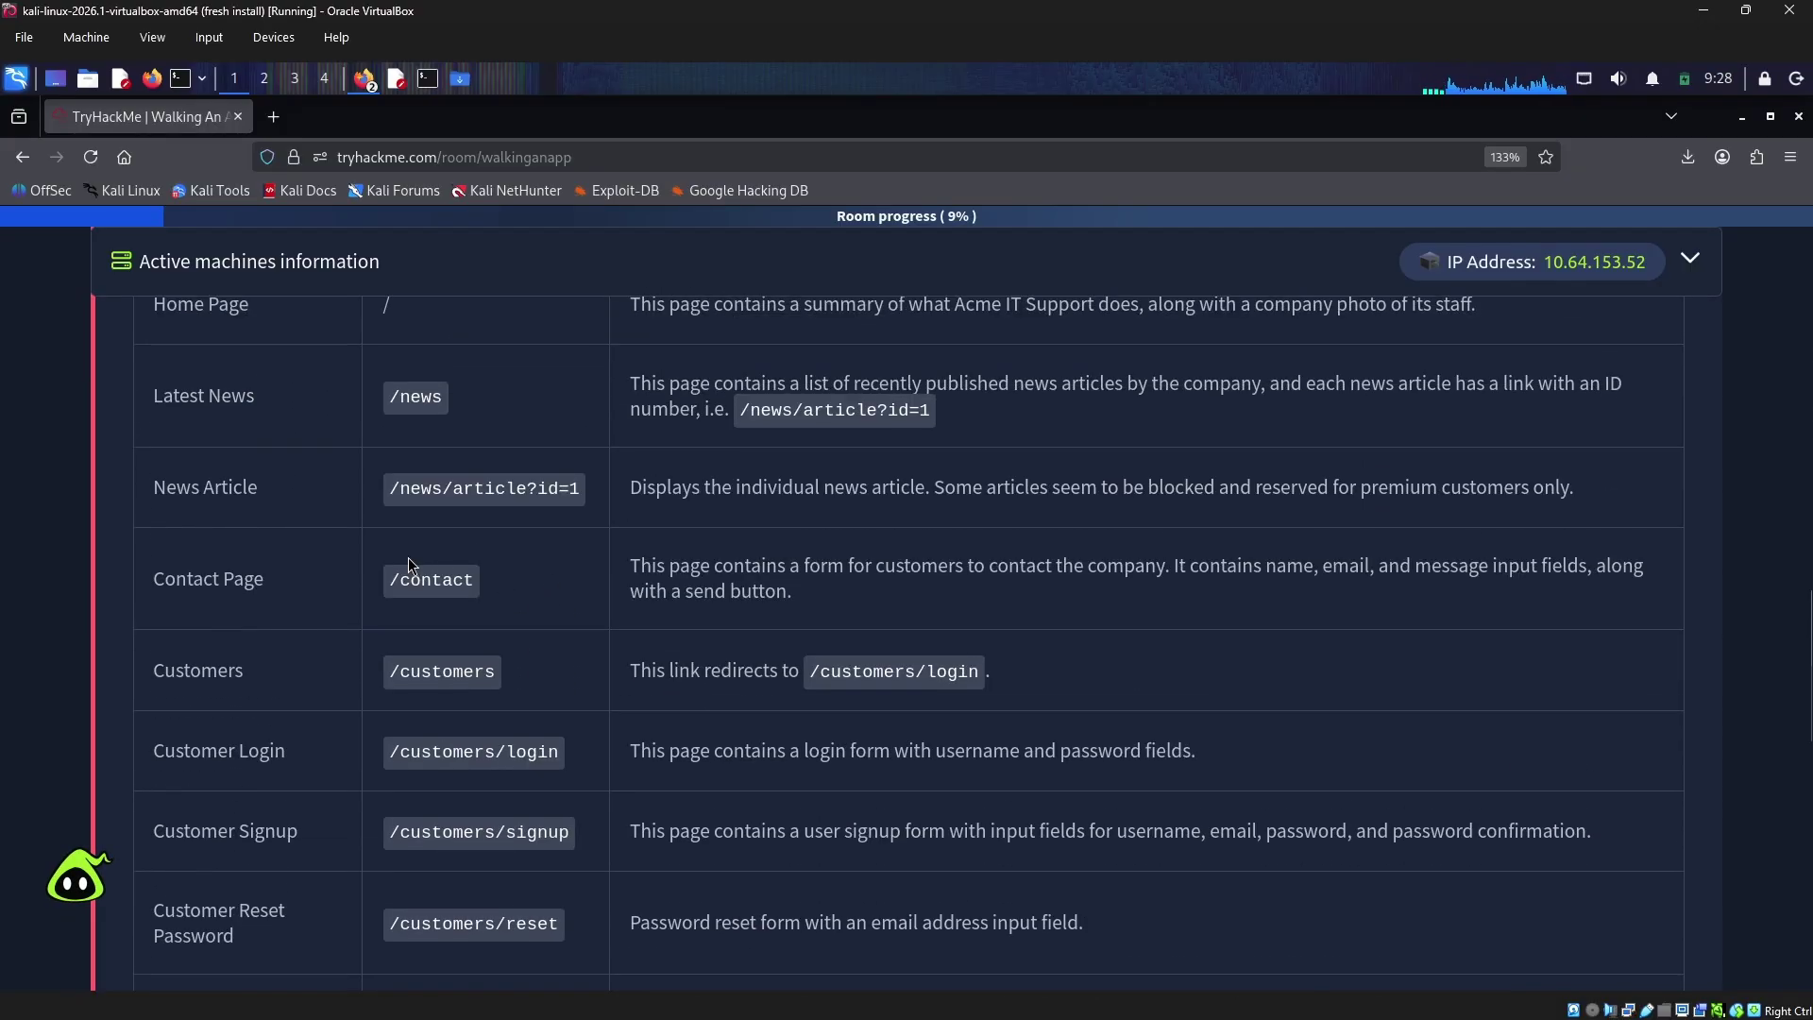
scroll(378, 492, down, 8)
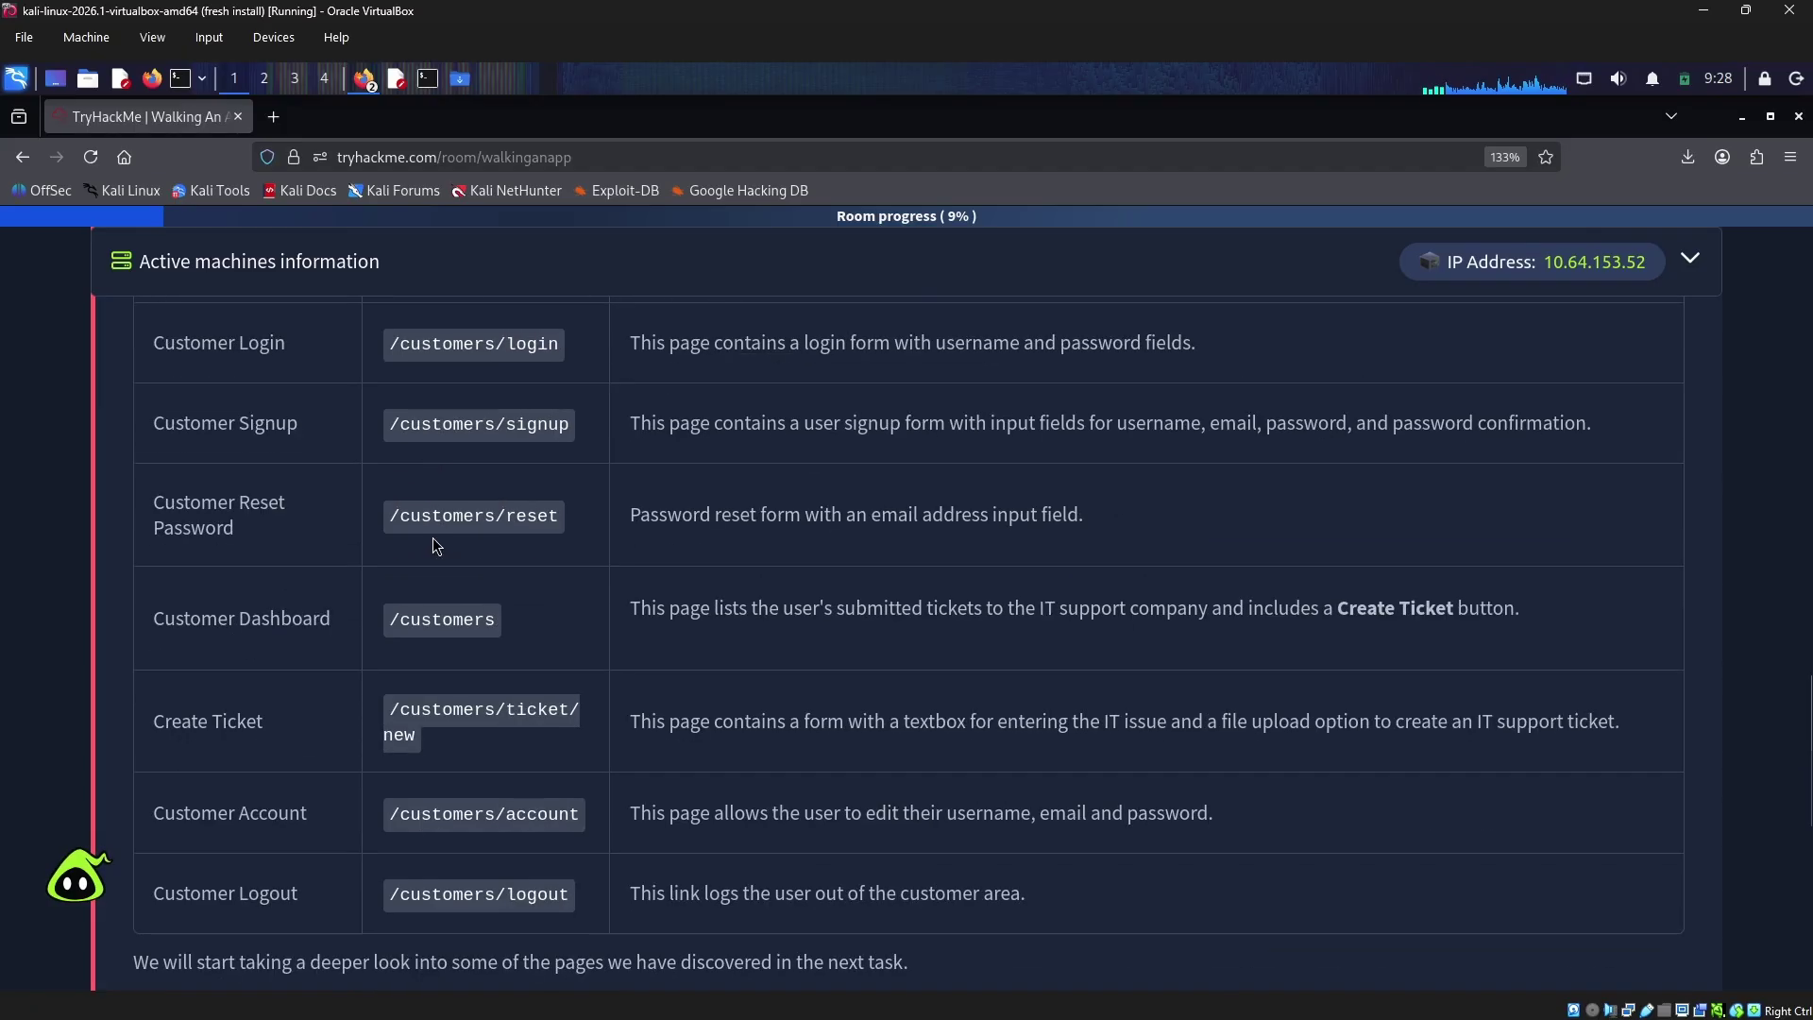
scroll(322, 538, up, 3)
scroll(294, 580, down, 5)
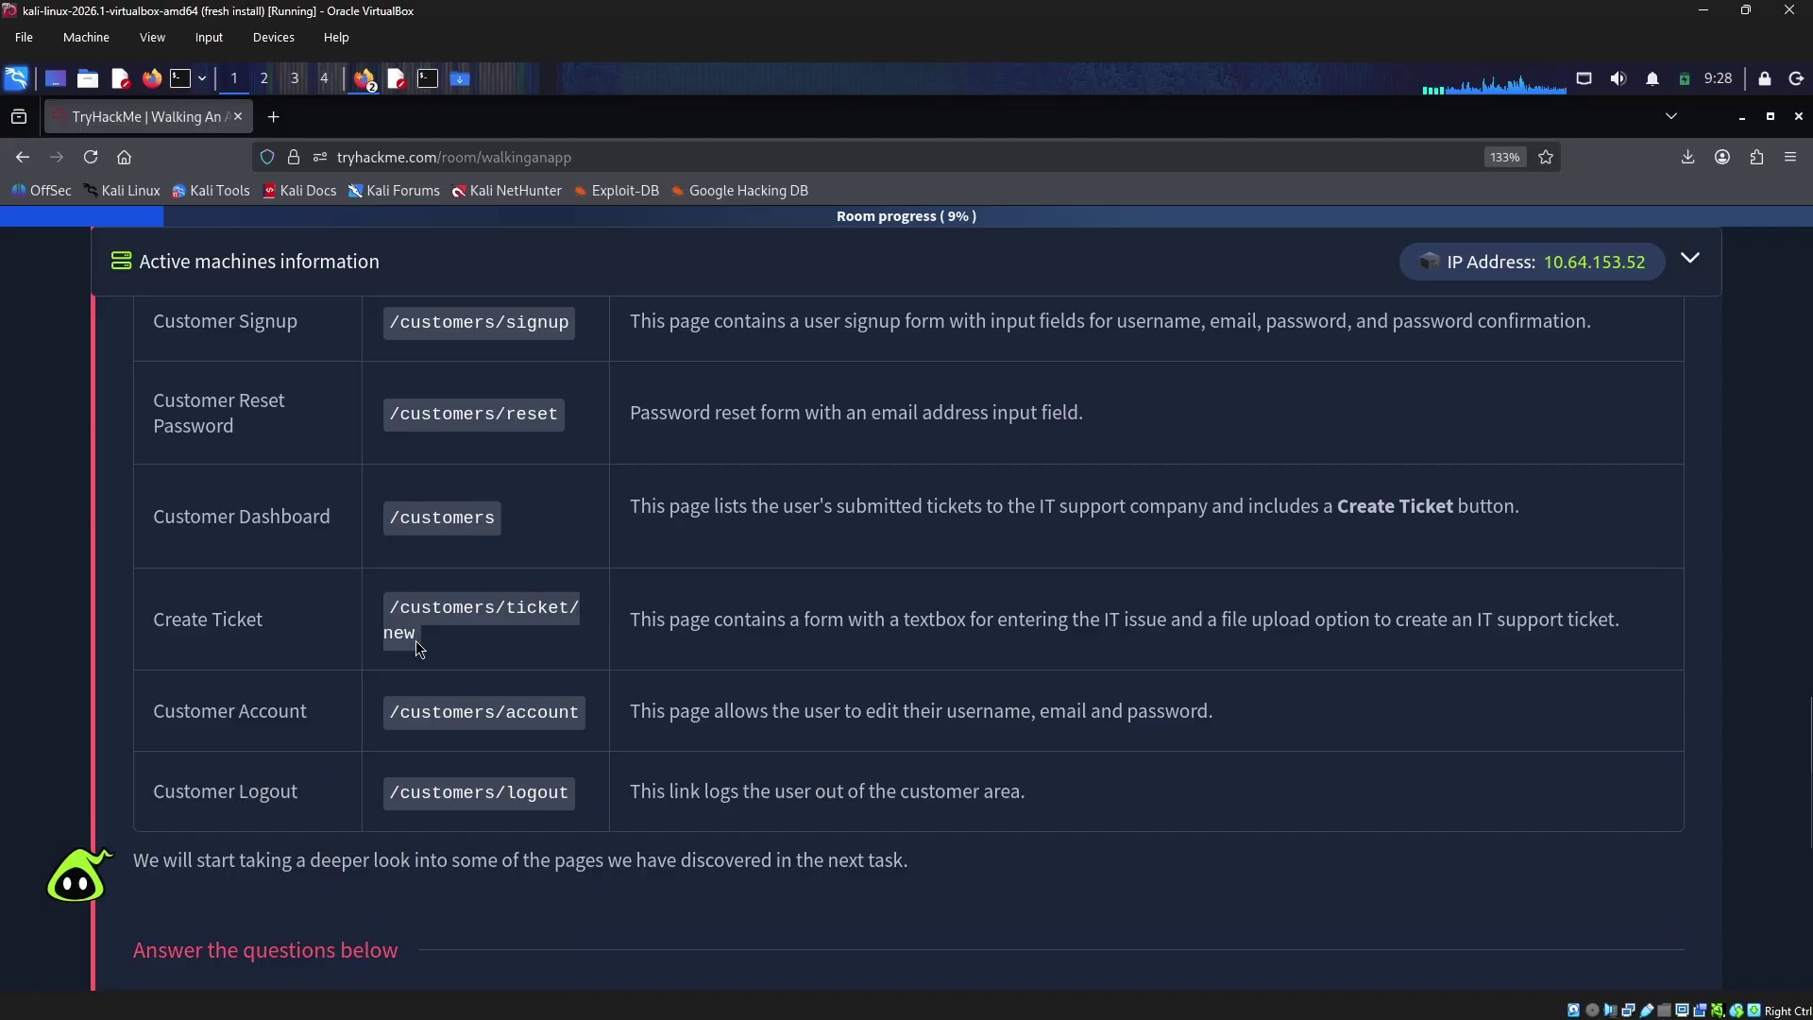
drag(420, 638, 375, 593)
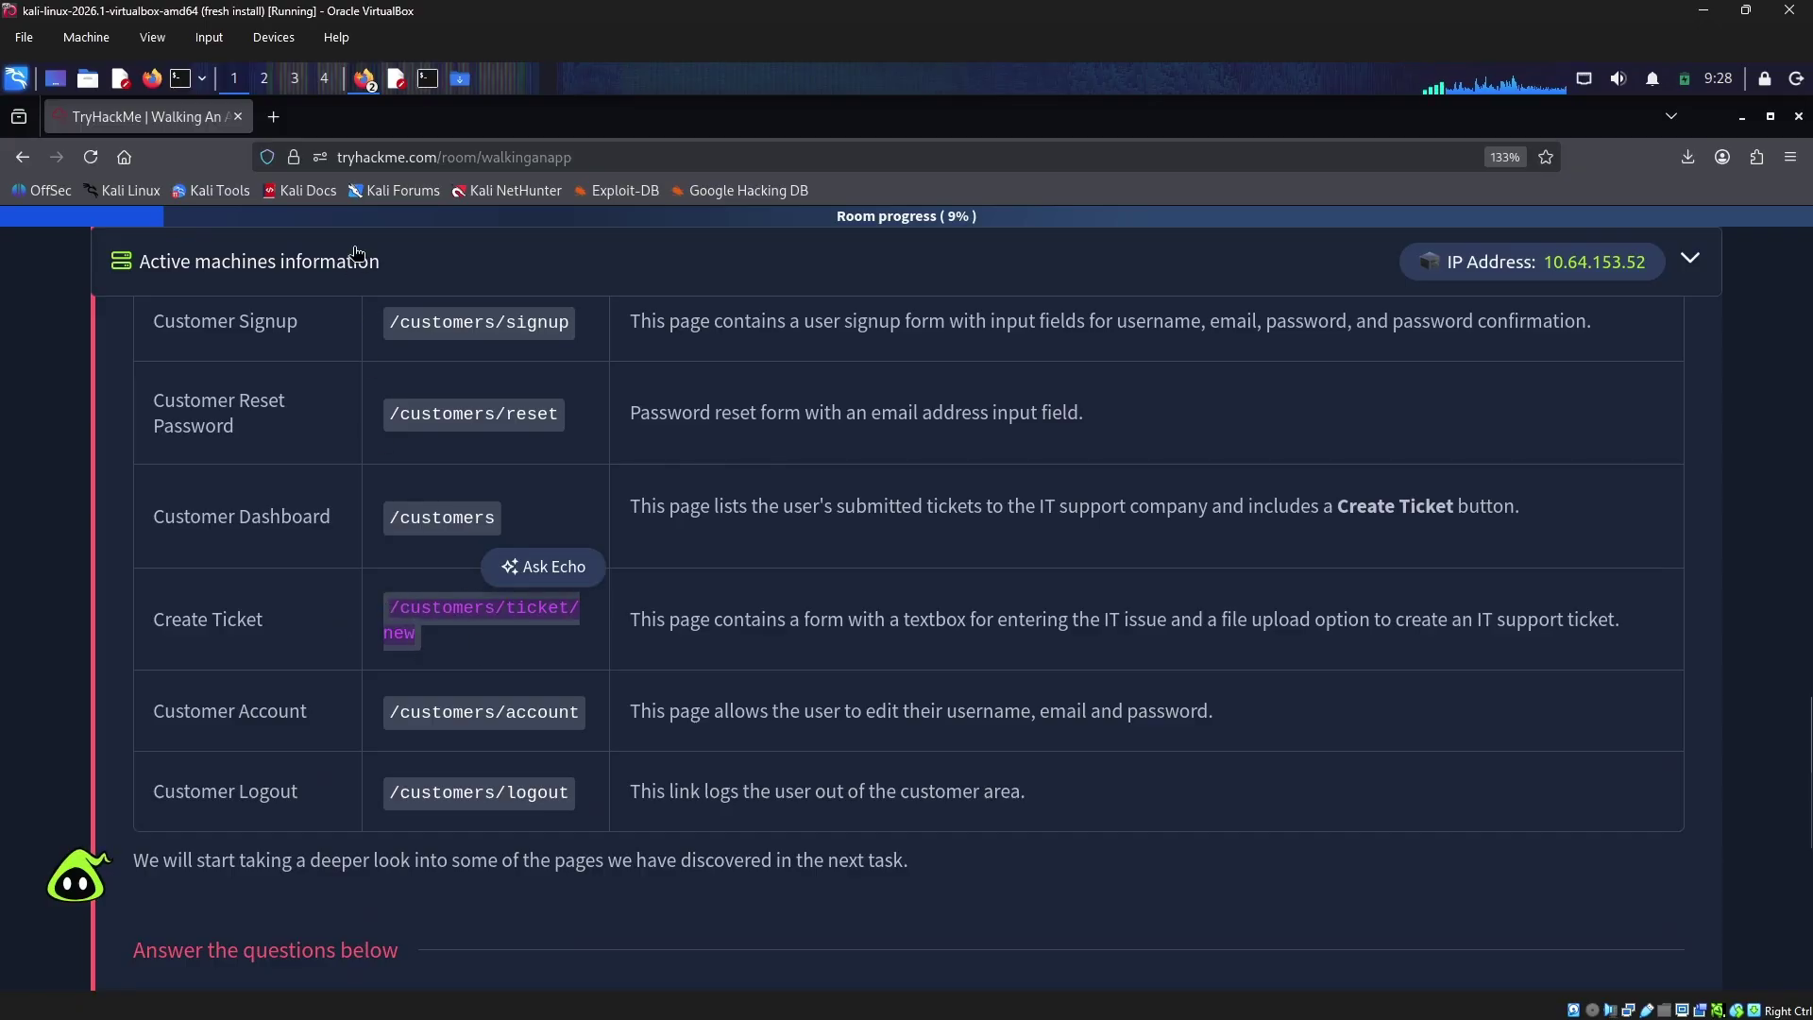
Compare the Create Ticket path with the Acme site's Support Tickets page, and return to Task 2 in the TryHackMe room
click(367, 81)
click(468, 118)
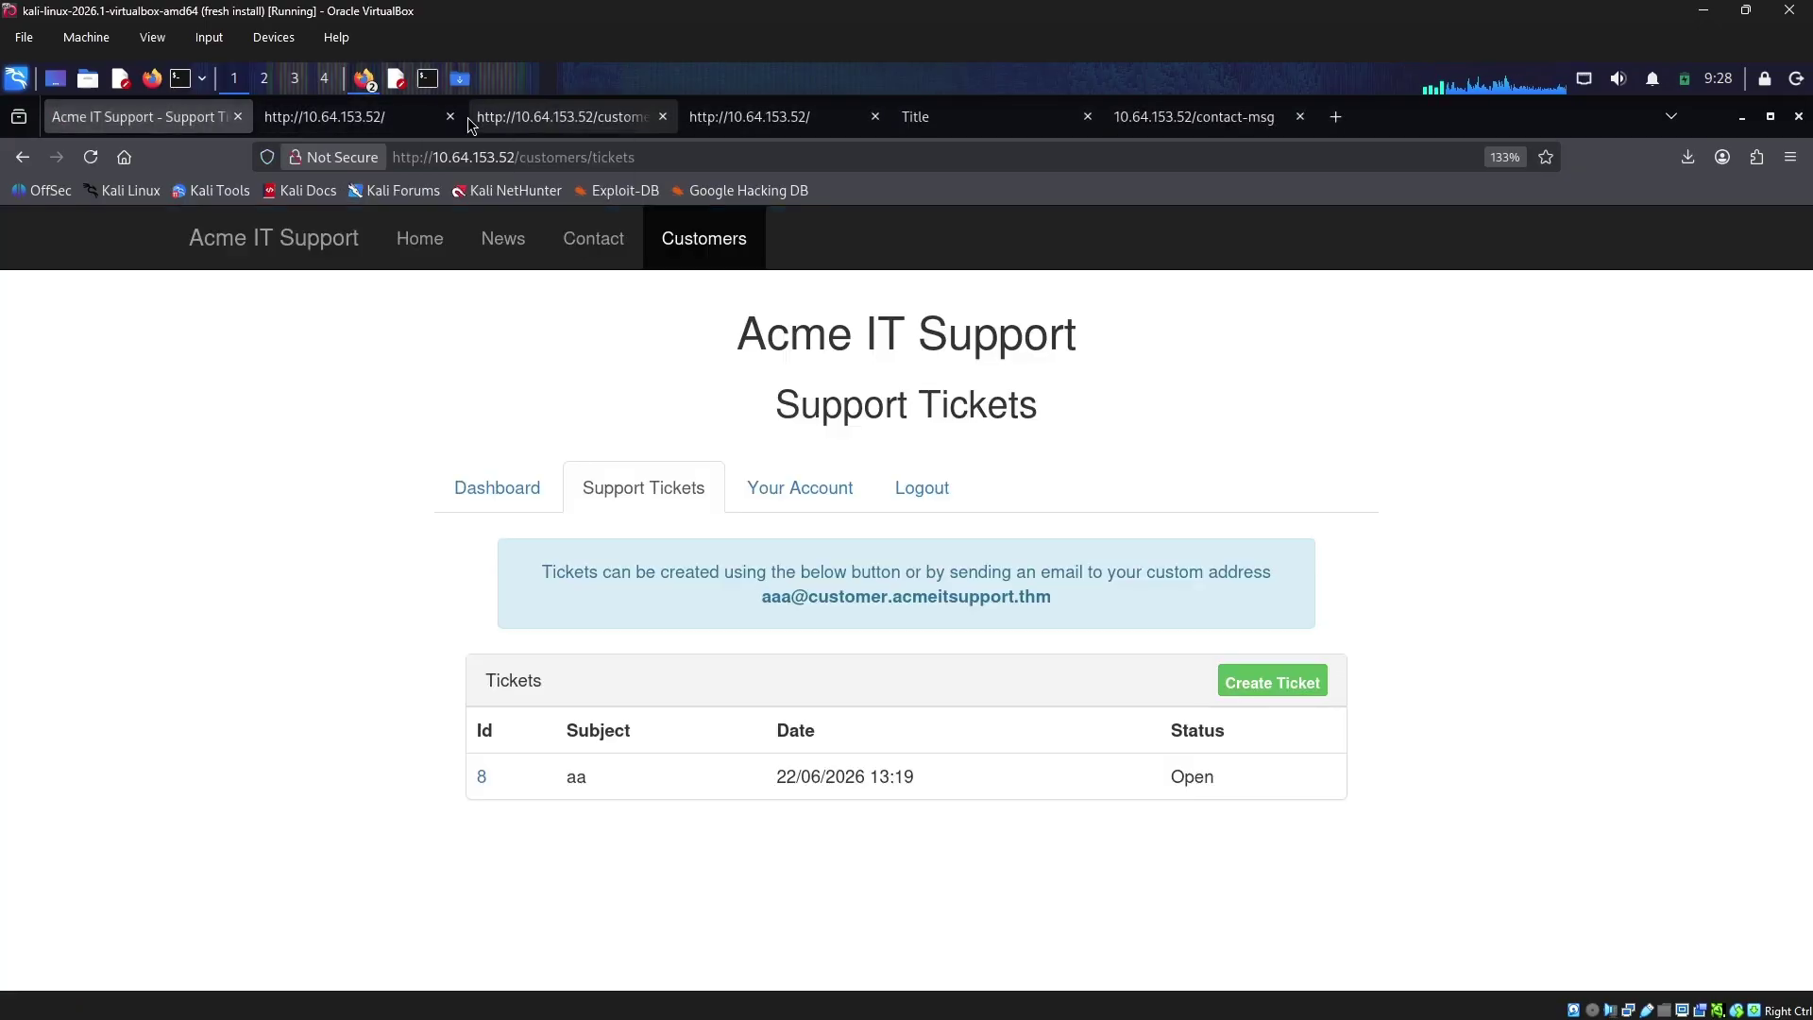
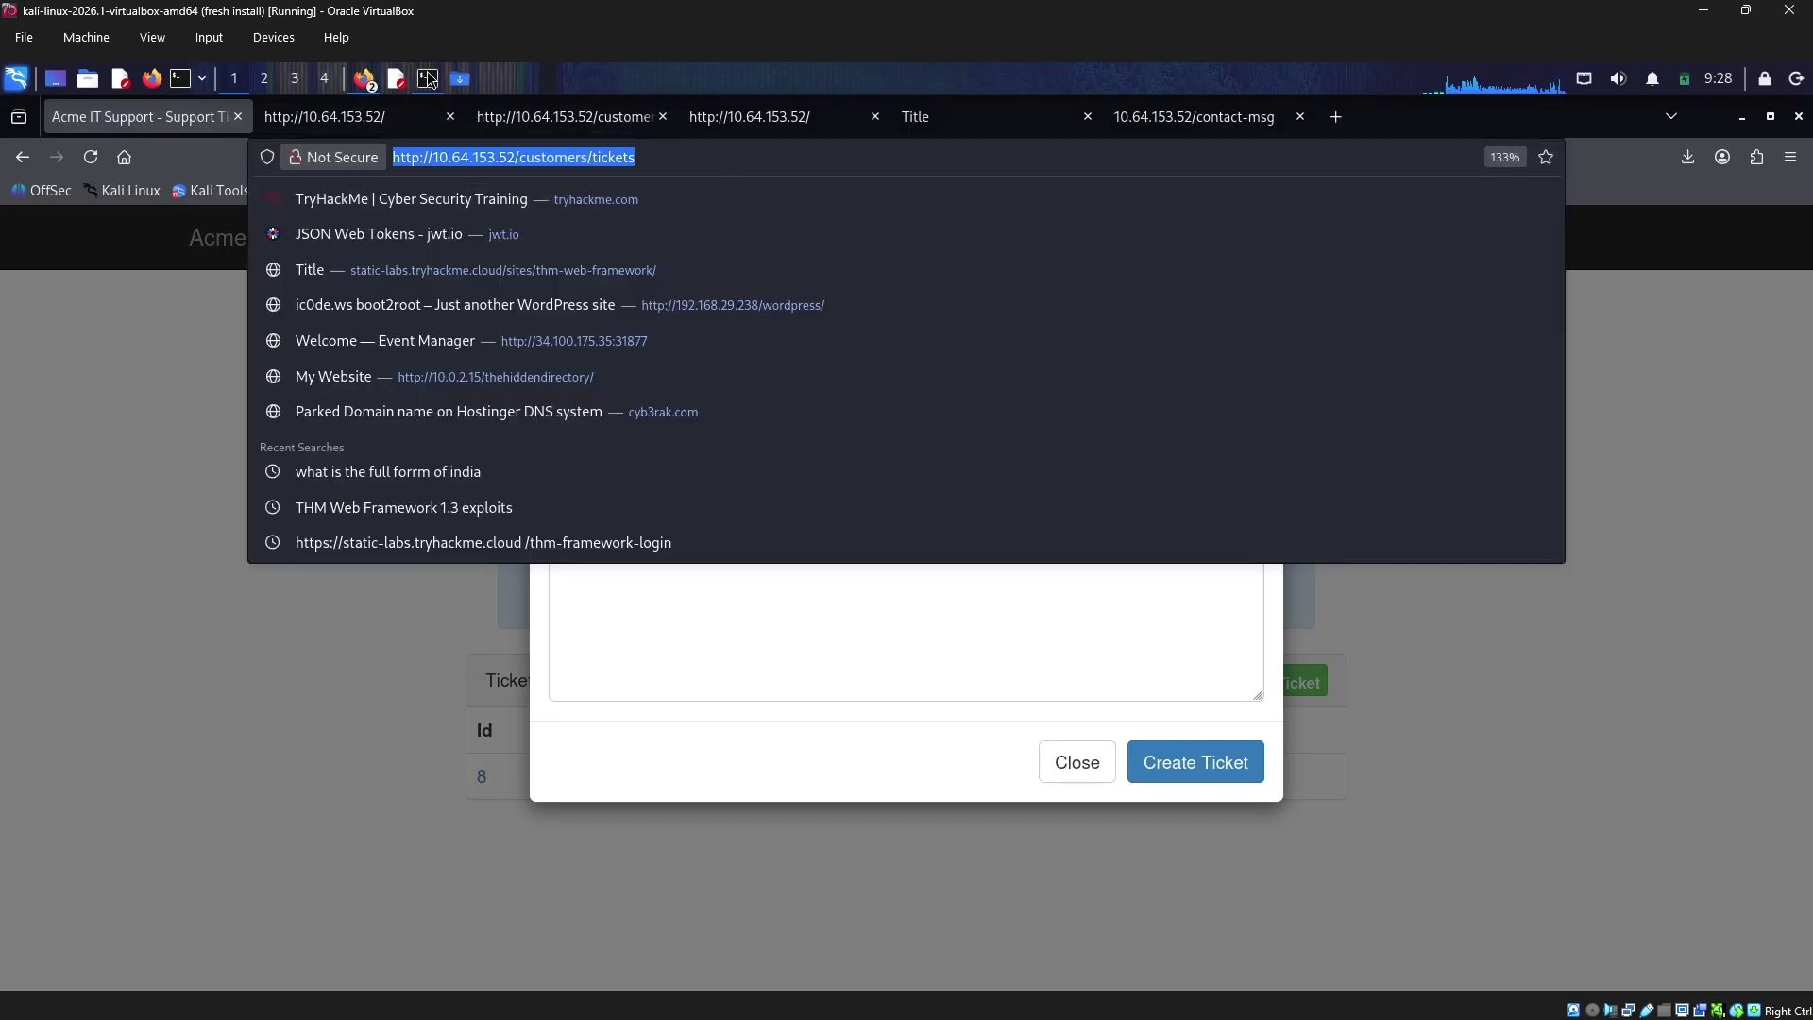
click(428, 78)
click(365, 79)
click(393, 115)
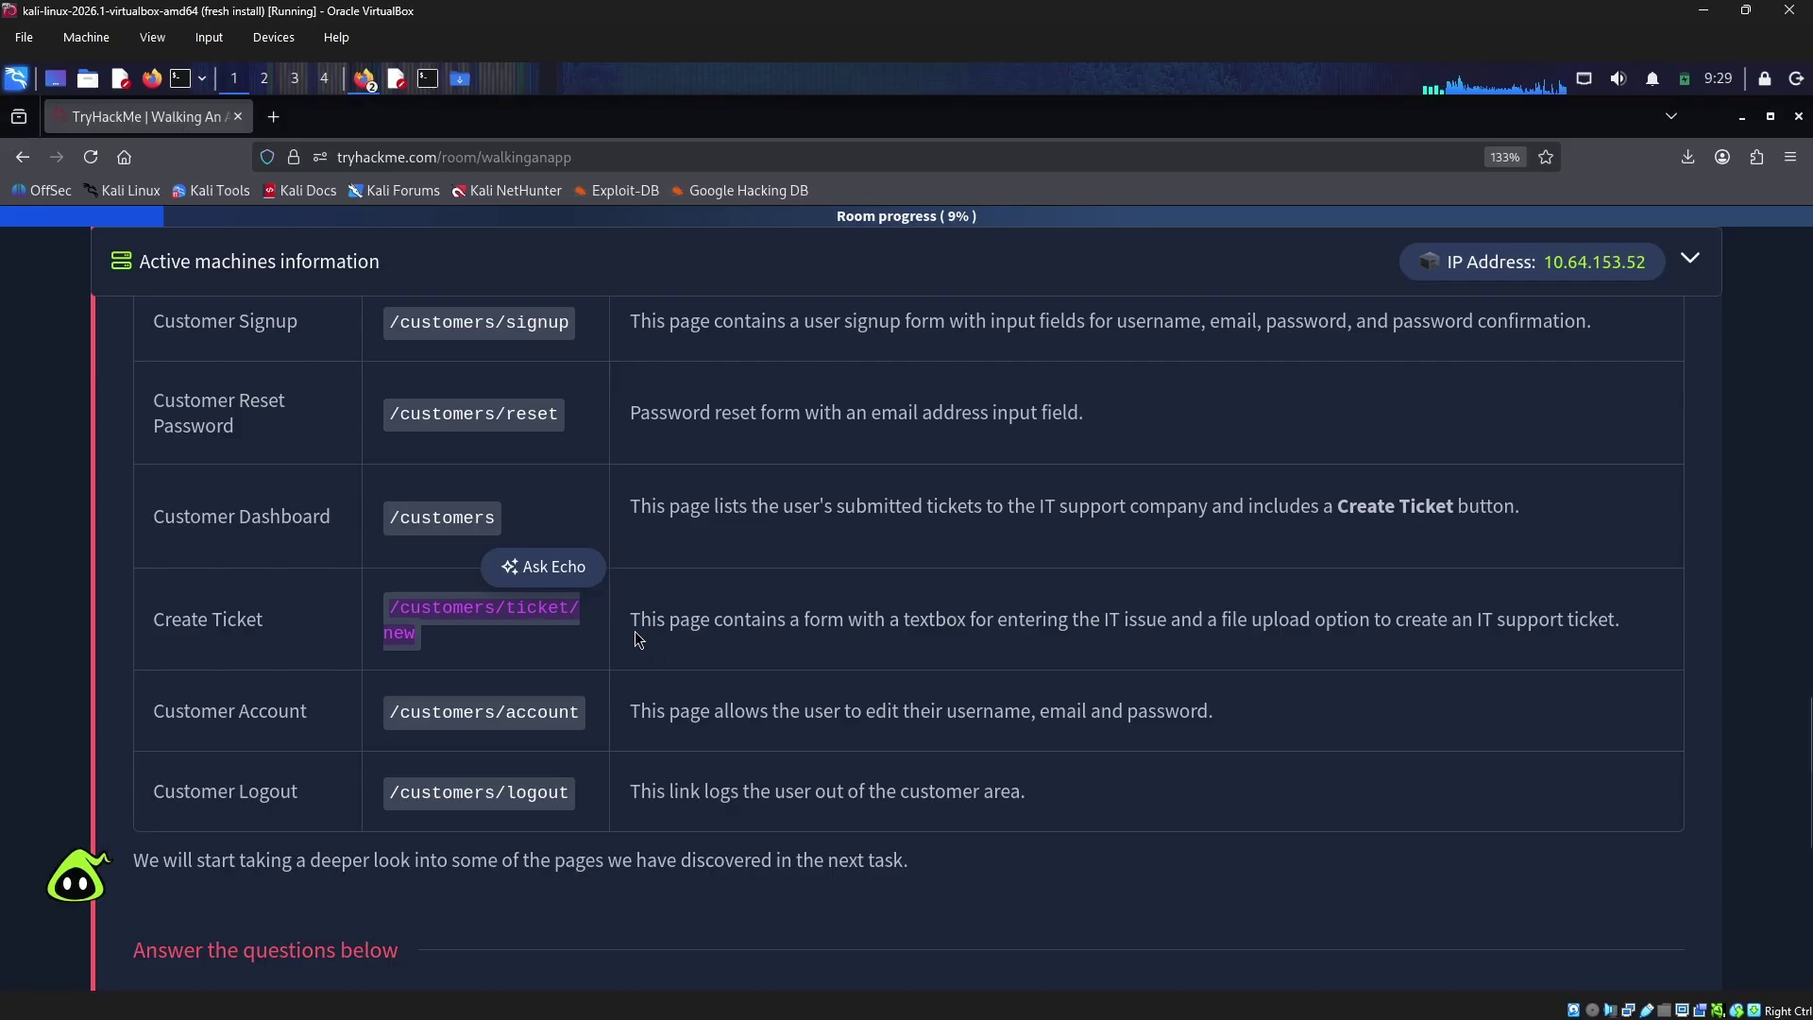
click(732, 609)
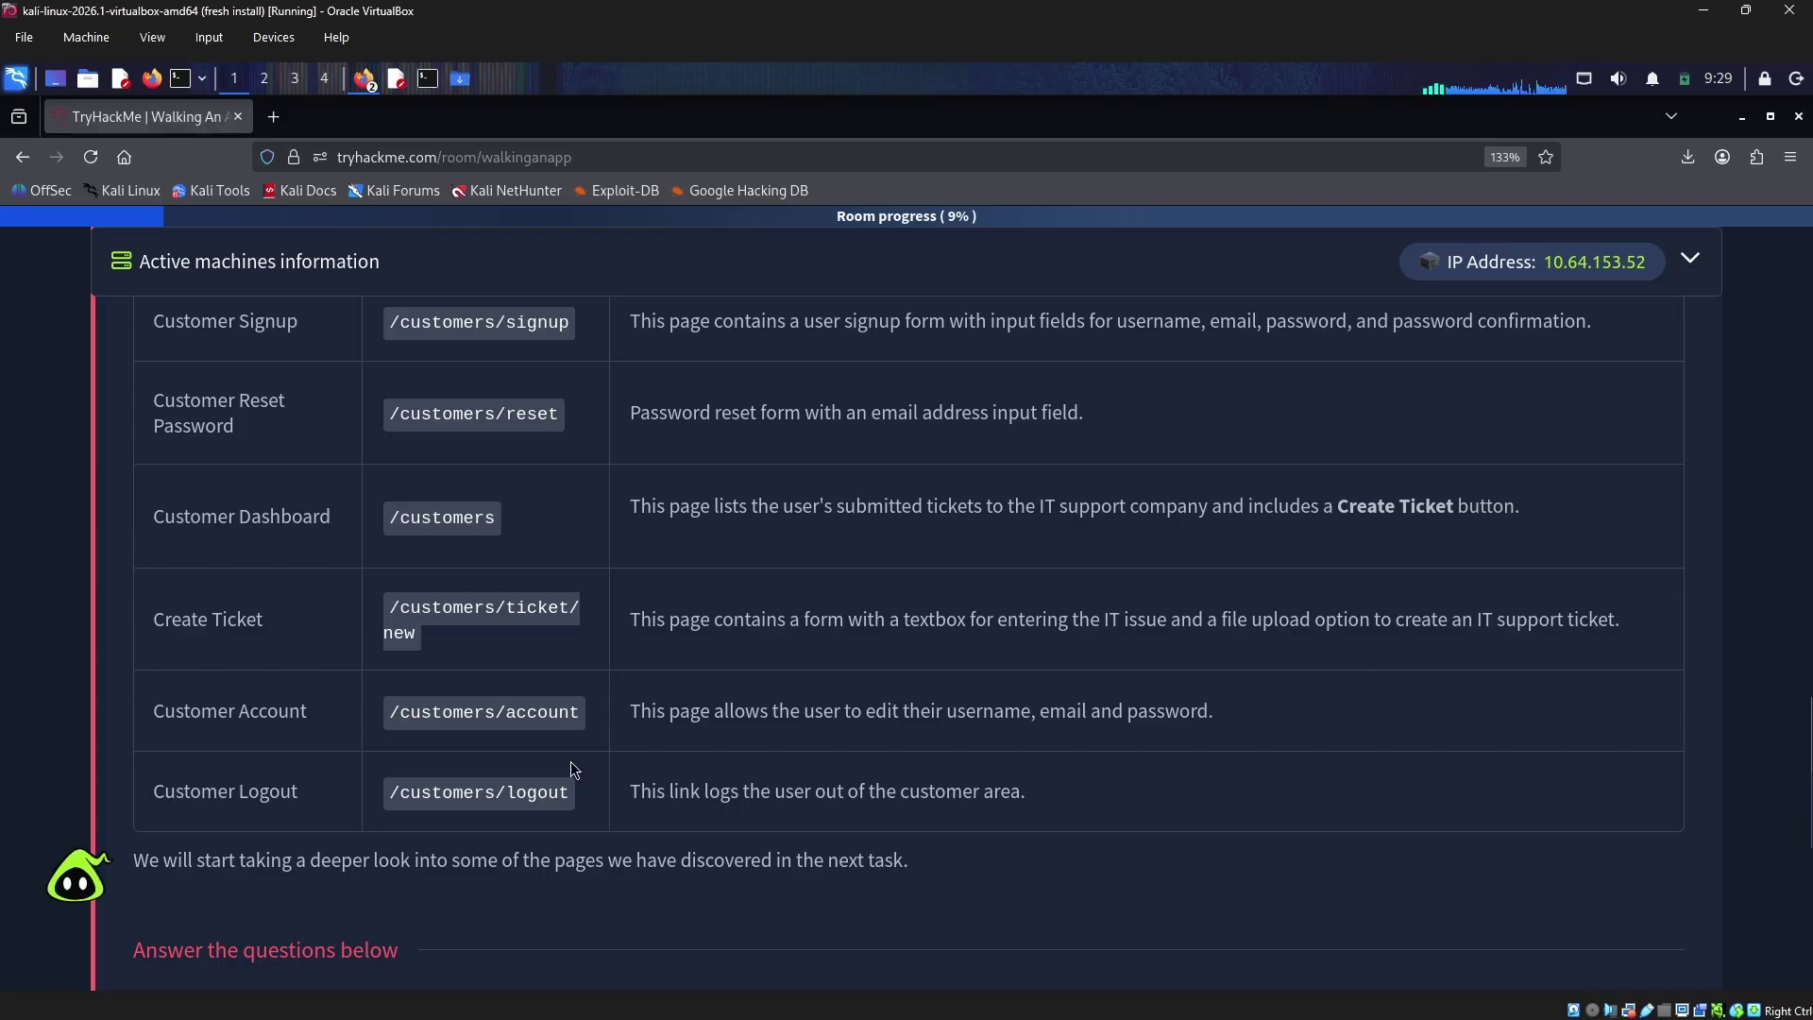
Submit /customers/ticket/new as the answer to the Task 2 question
scroll(465, 800, down, 2)
click(406, 864)
text(/customers/ticket/new)
click(1412, 873)
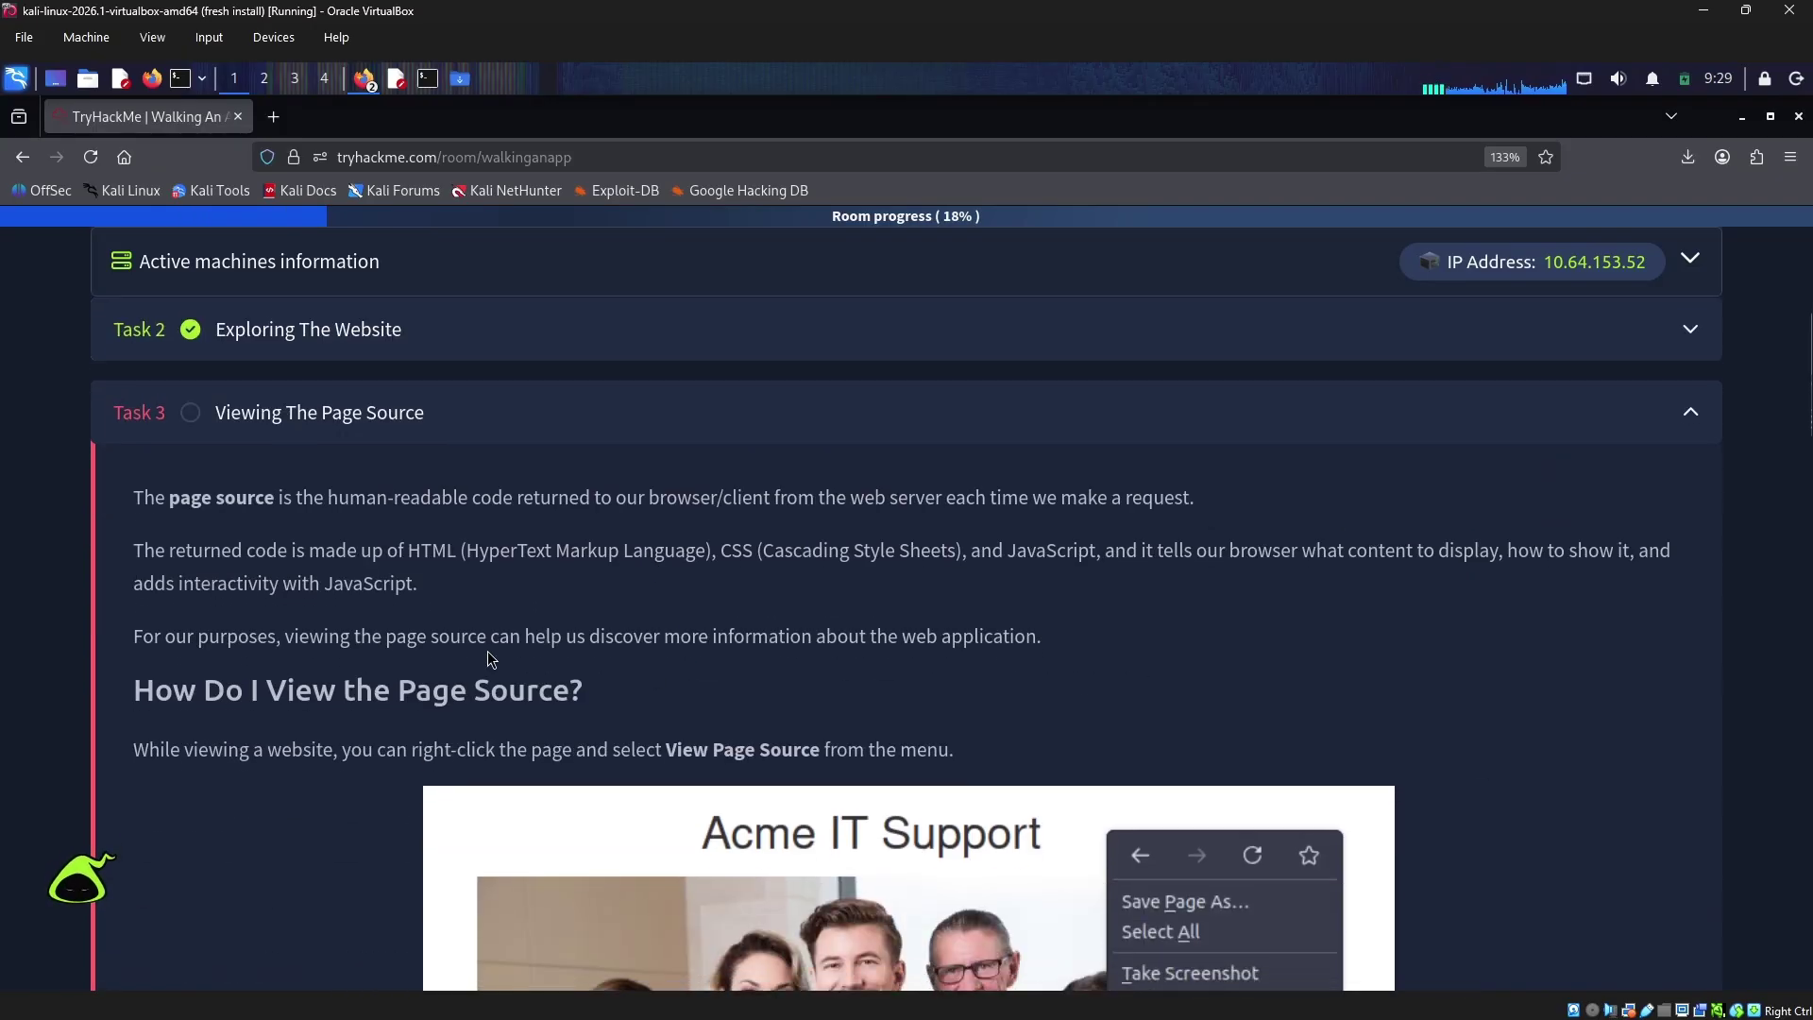
Read through Task 3's page source guidance and its questions about the HTML comment and secret link flags
scroll(518, 657, down, 15)
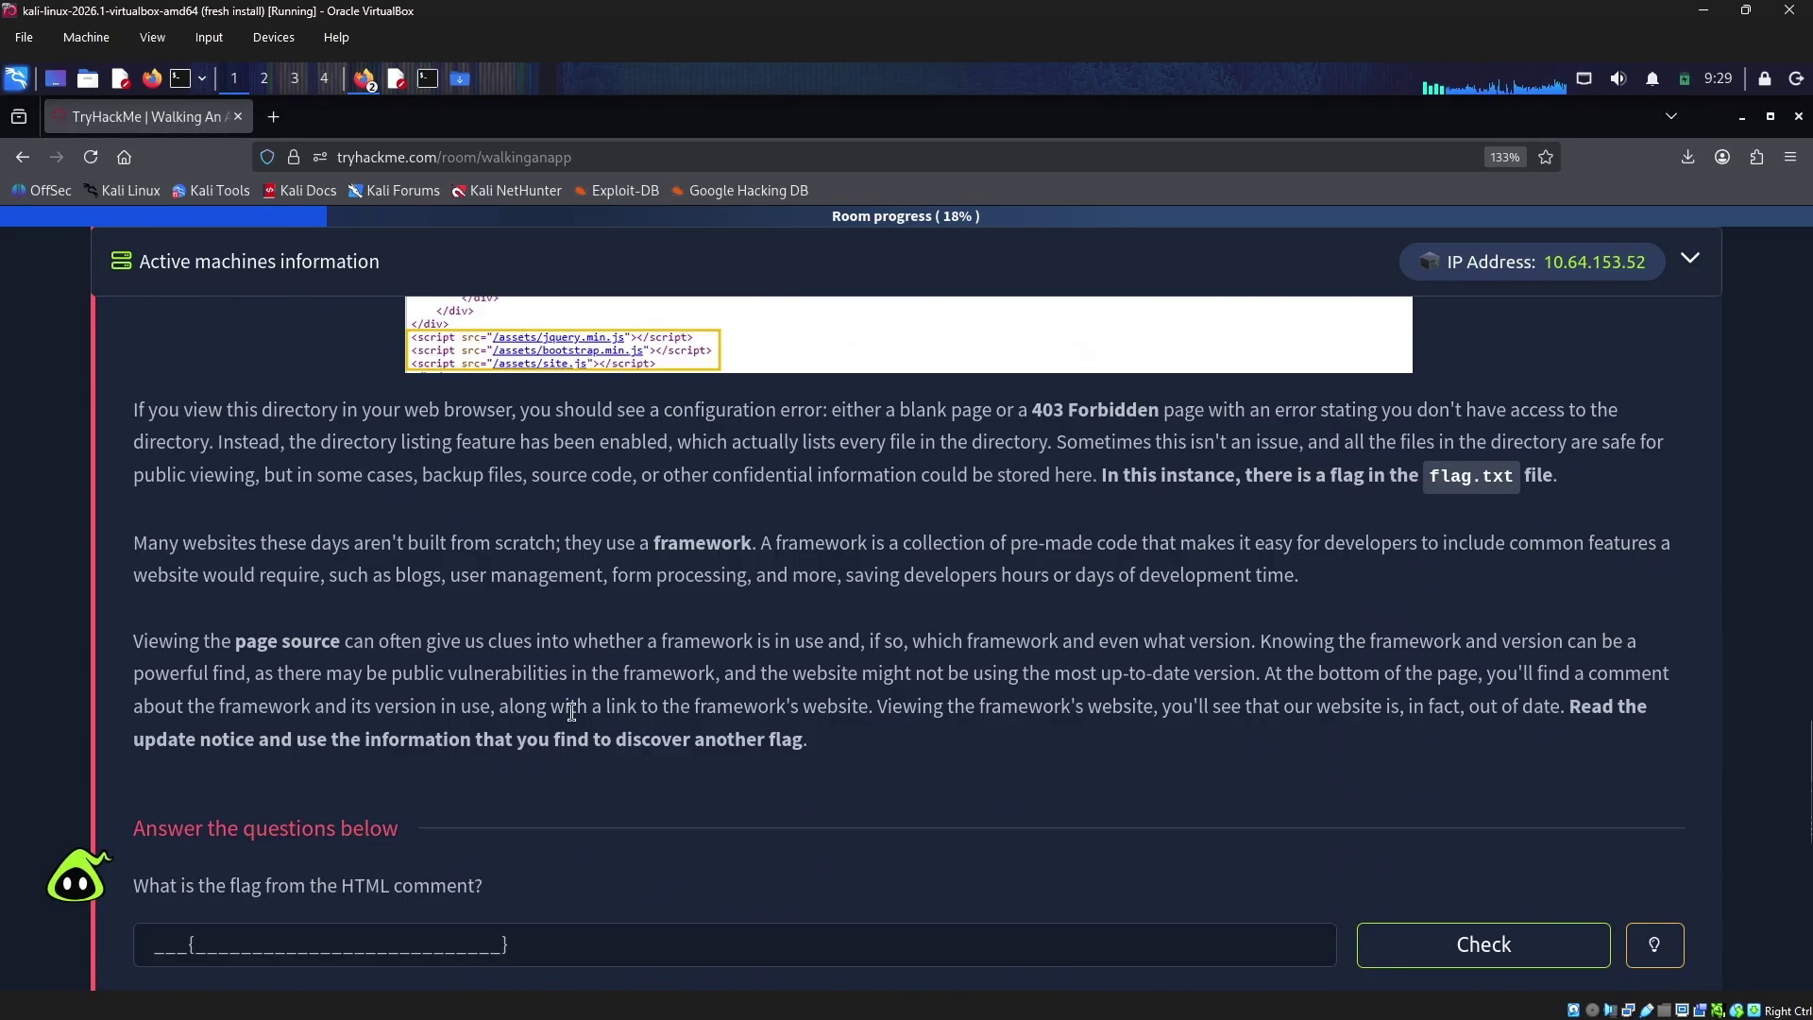
scroll(606, 717, down, 4)
scroll(566, 663, up, 1)
click(347, 642)
drag(307, 580, 639, 599)
drag(255, 710, 502, 706)
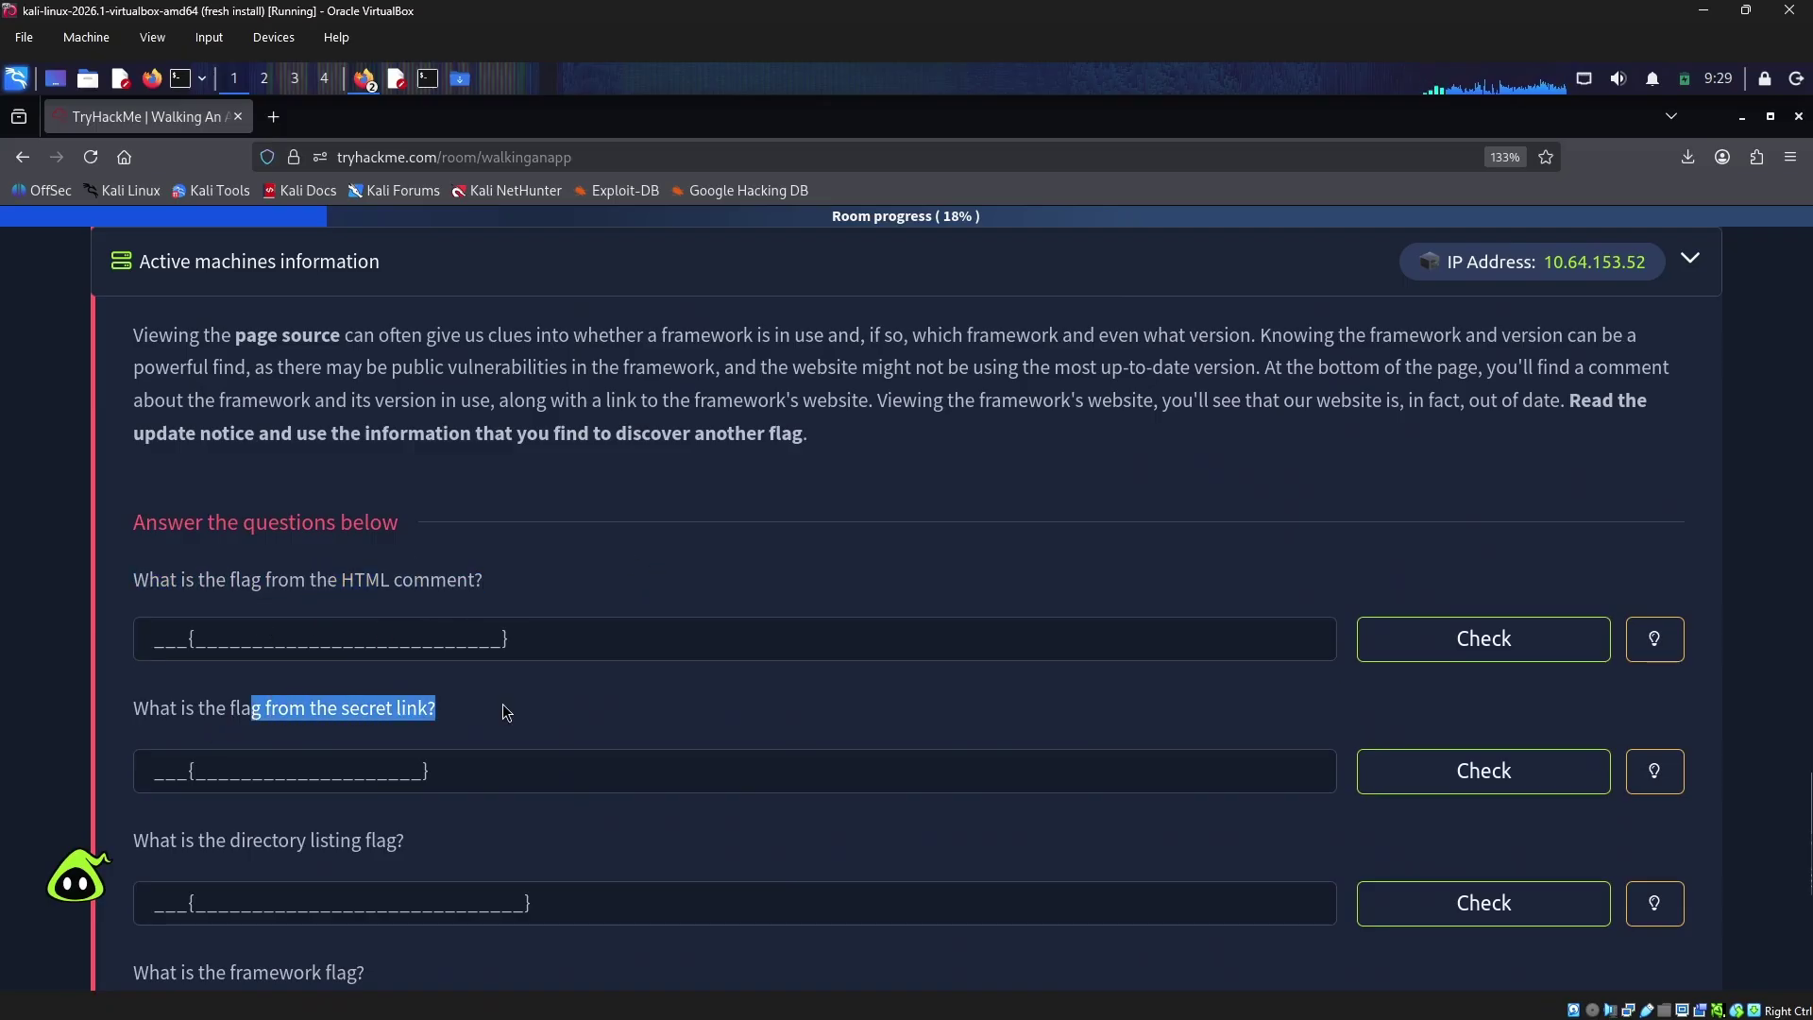
Review the remaining Task 3 questions and show the hint for the directory listing flag
scroll(444, 727, down, 1)
click(422, 662)
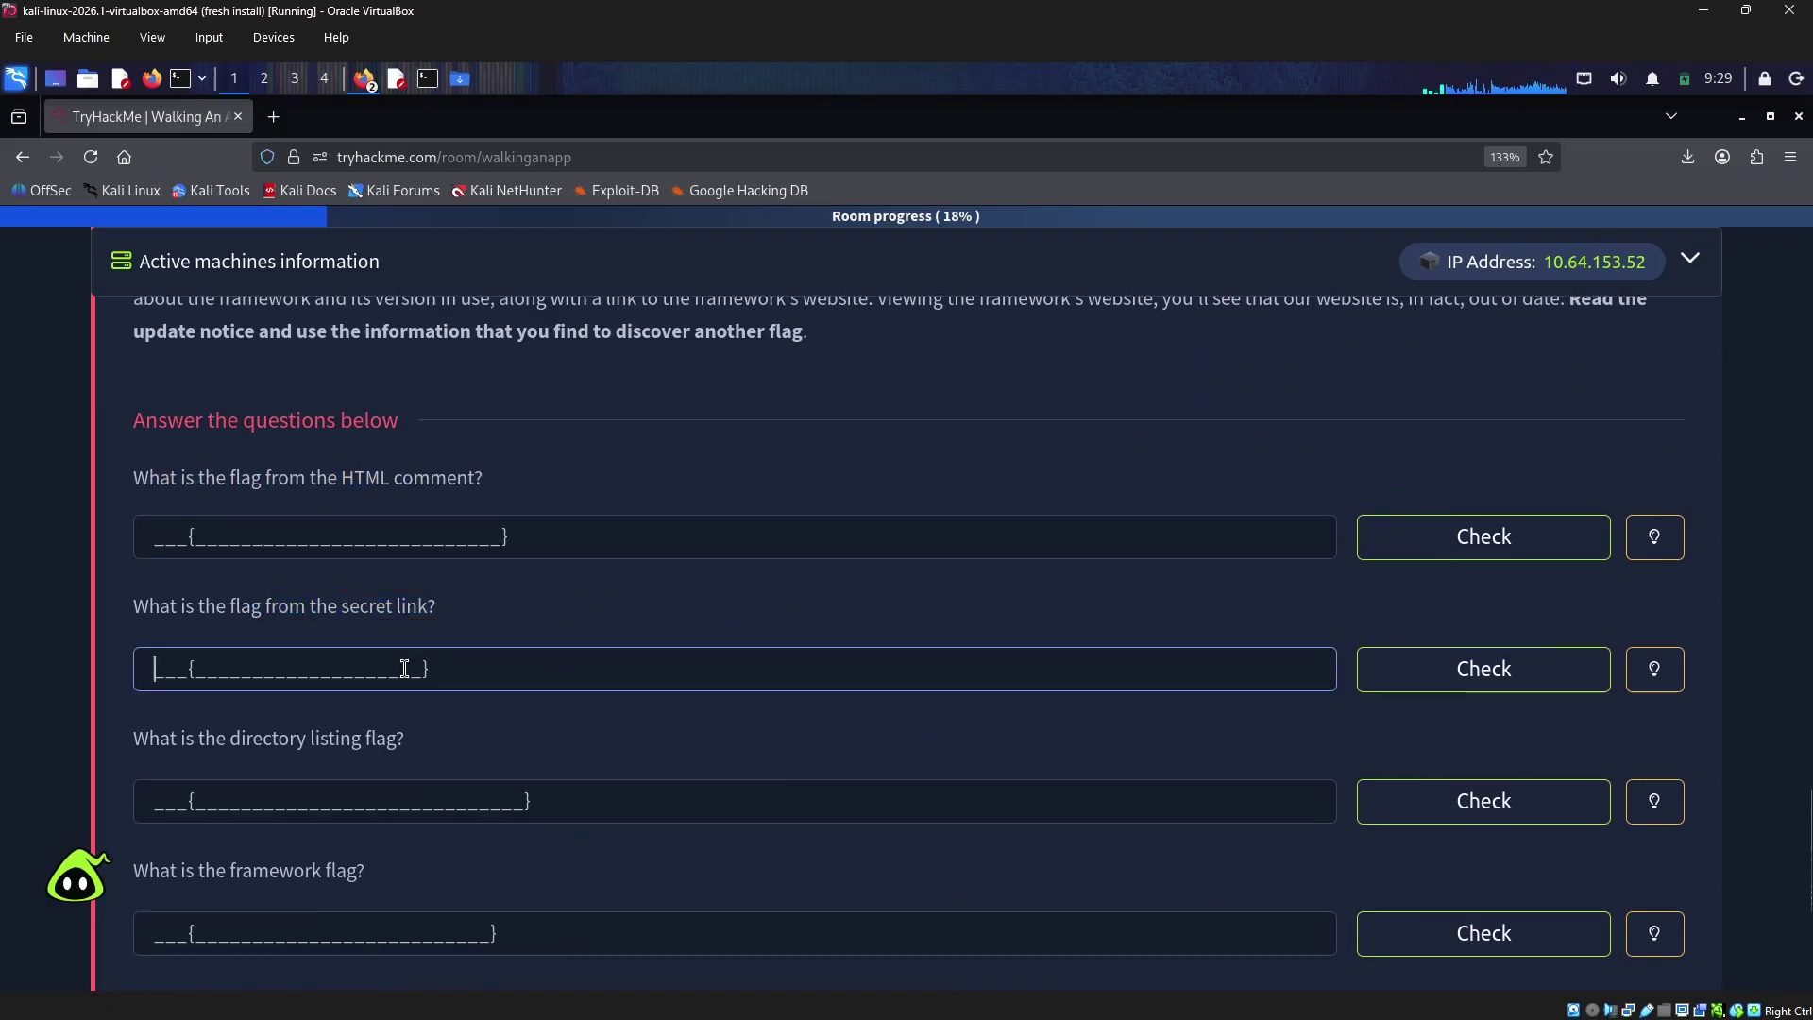
scroll(444, 704, down, 1)
drag(432, 648, 123, 646)
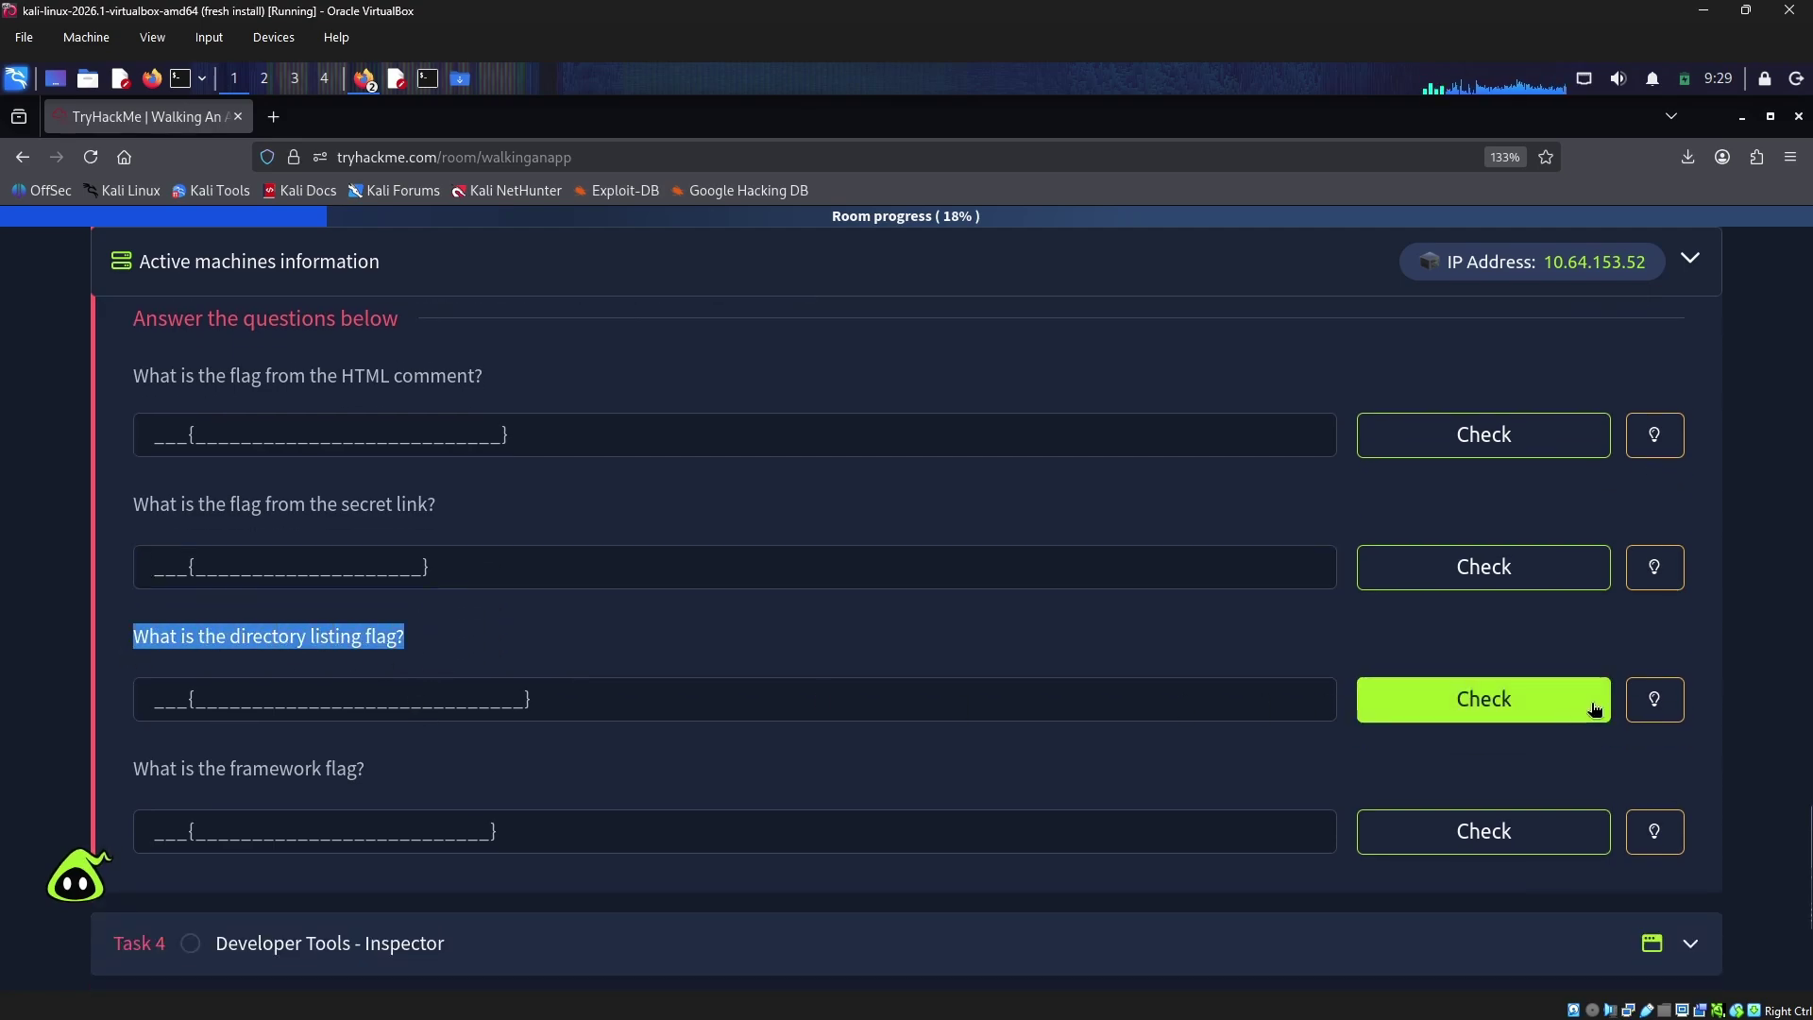
click(1662, 702)
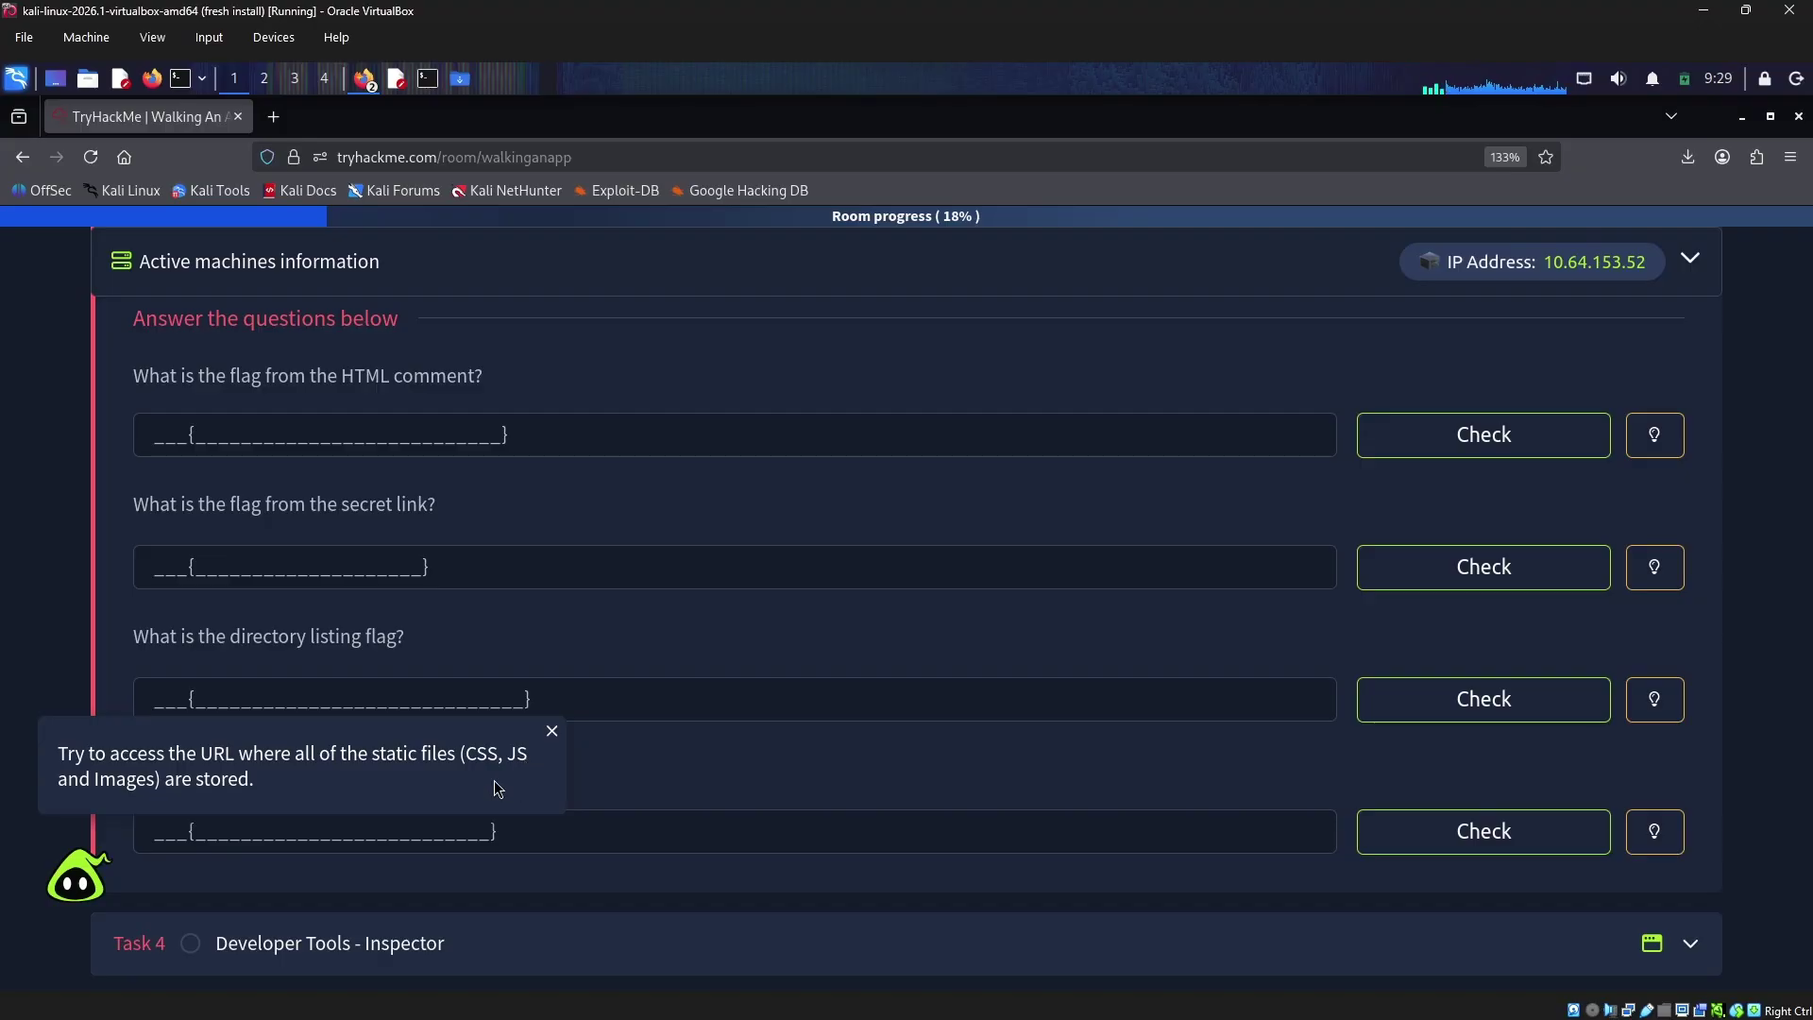
Return to the Acme site window and examine the Support Tickets page's source down to the closing framework comment
click(364, 79)
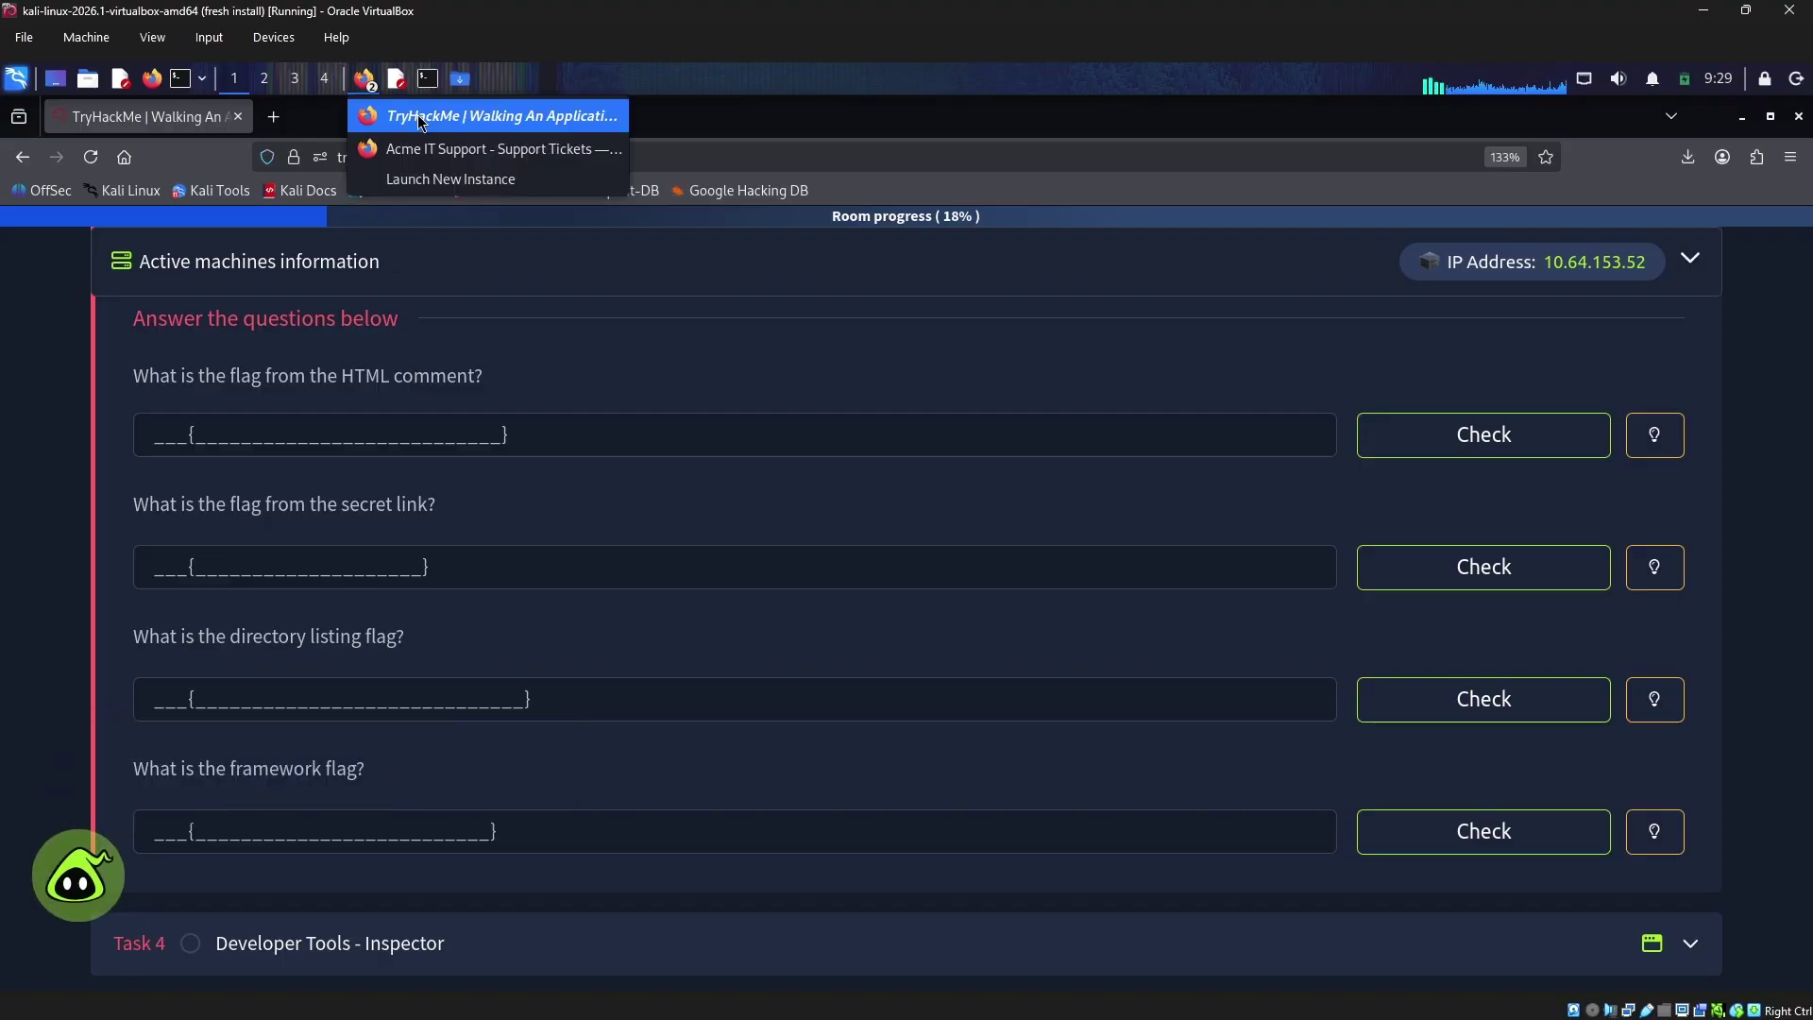
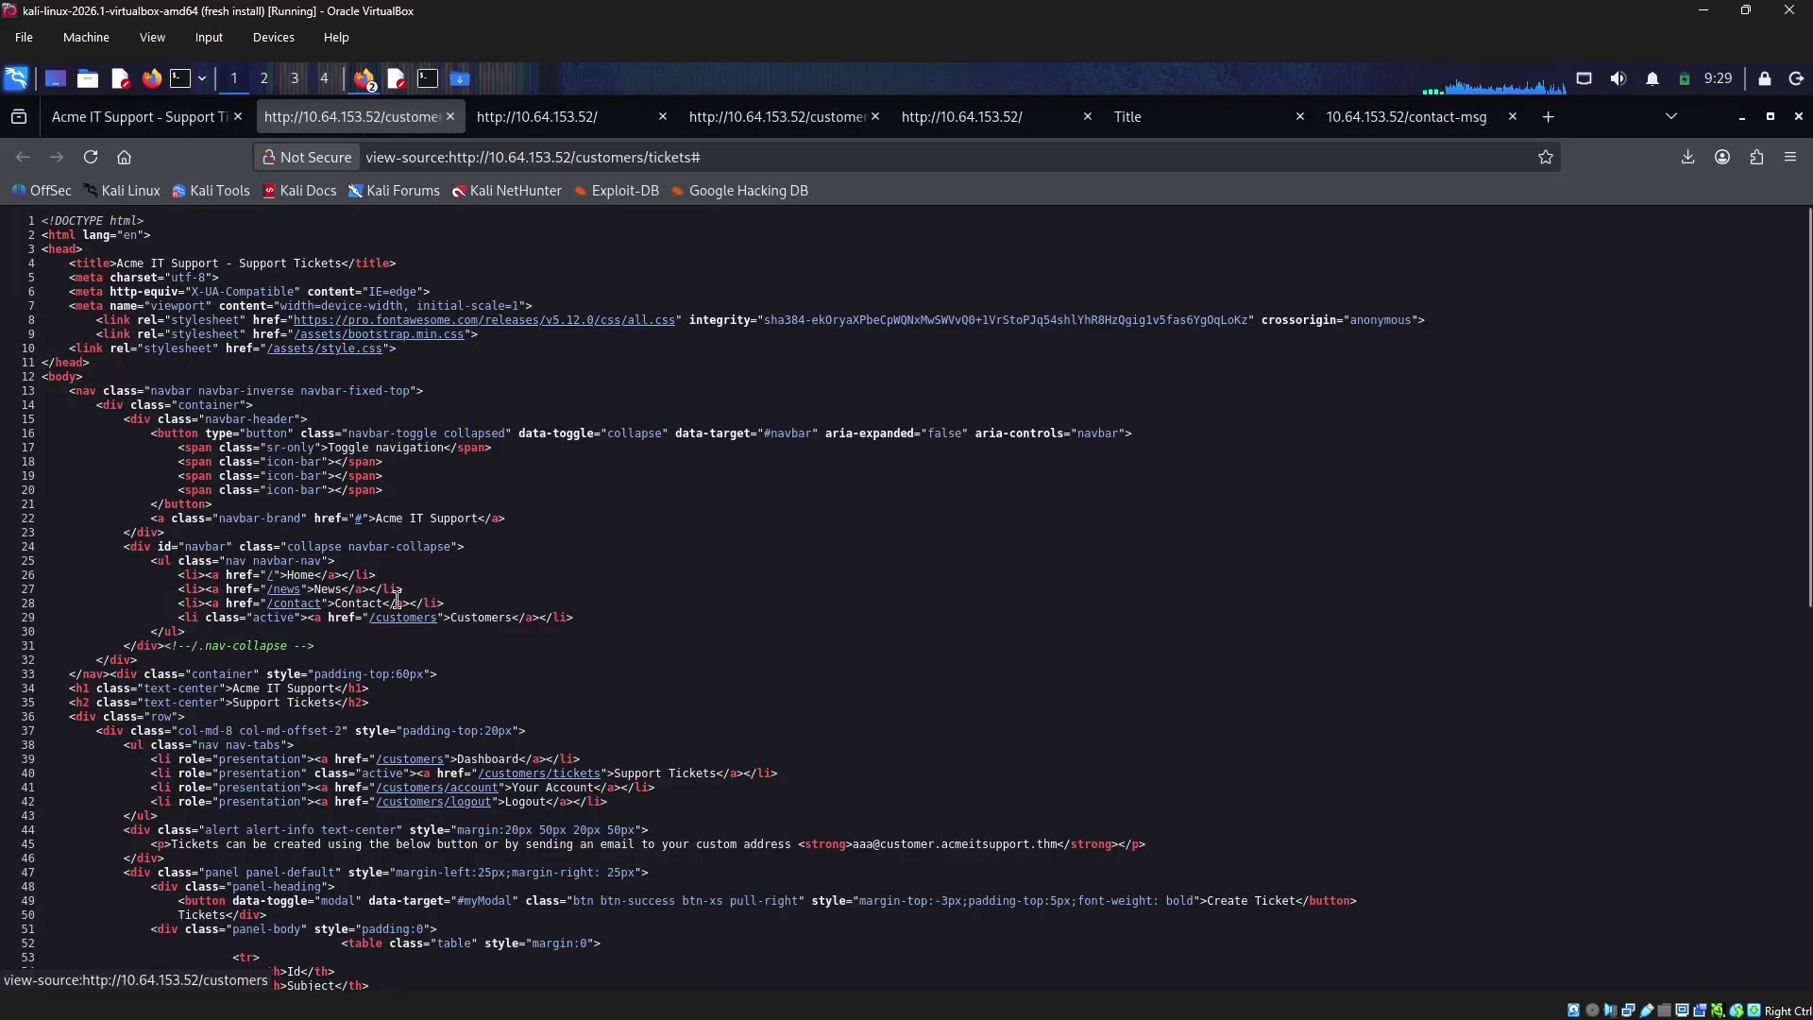
scroll(402, 803, down, 10)
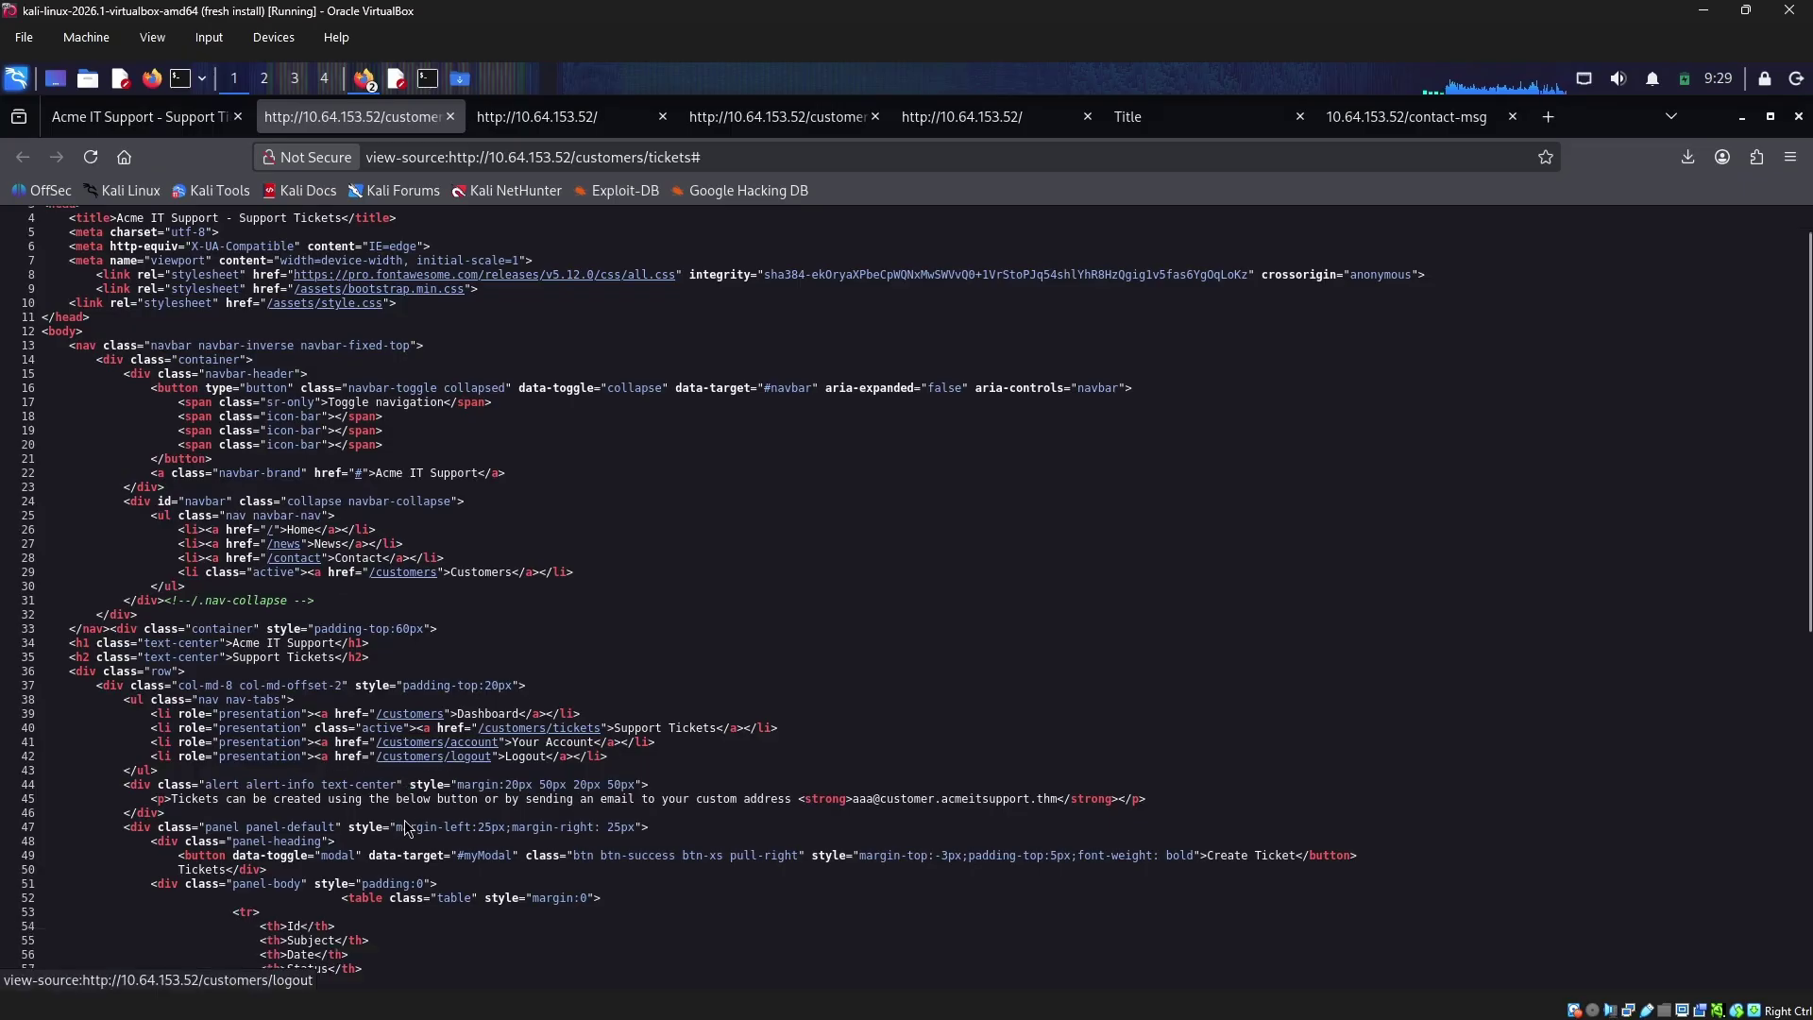
scroll(376, 829, down, 1)
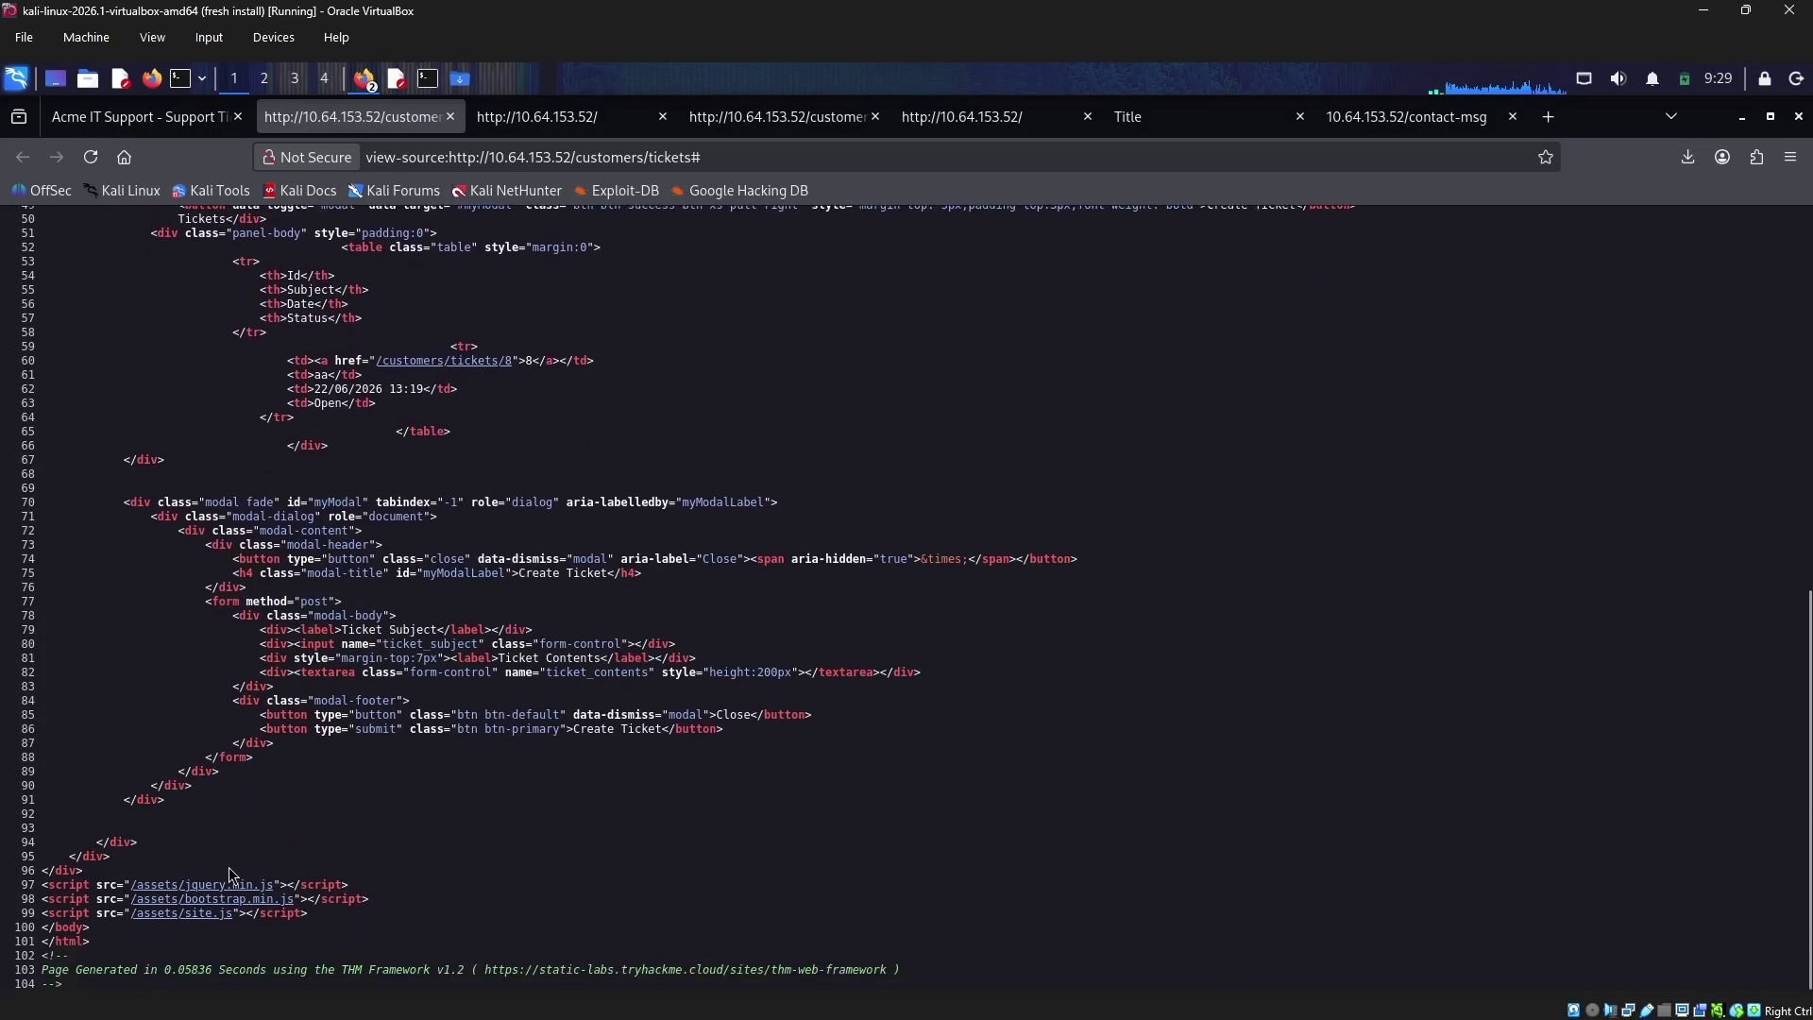
Open the jquery.min.js source from the Support Tickets page source, and shorten its address to view the source of the /assets/ directory
click(167, 891)
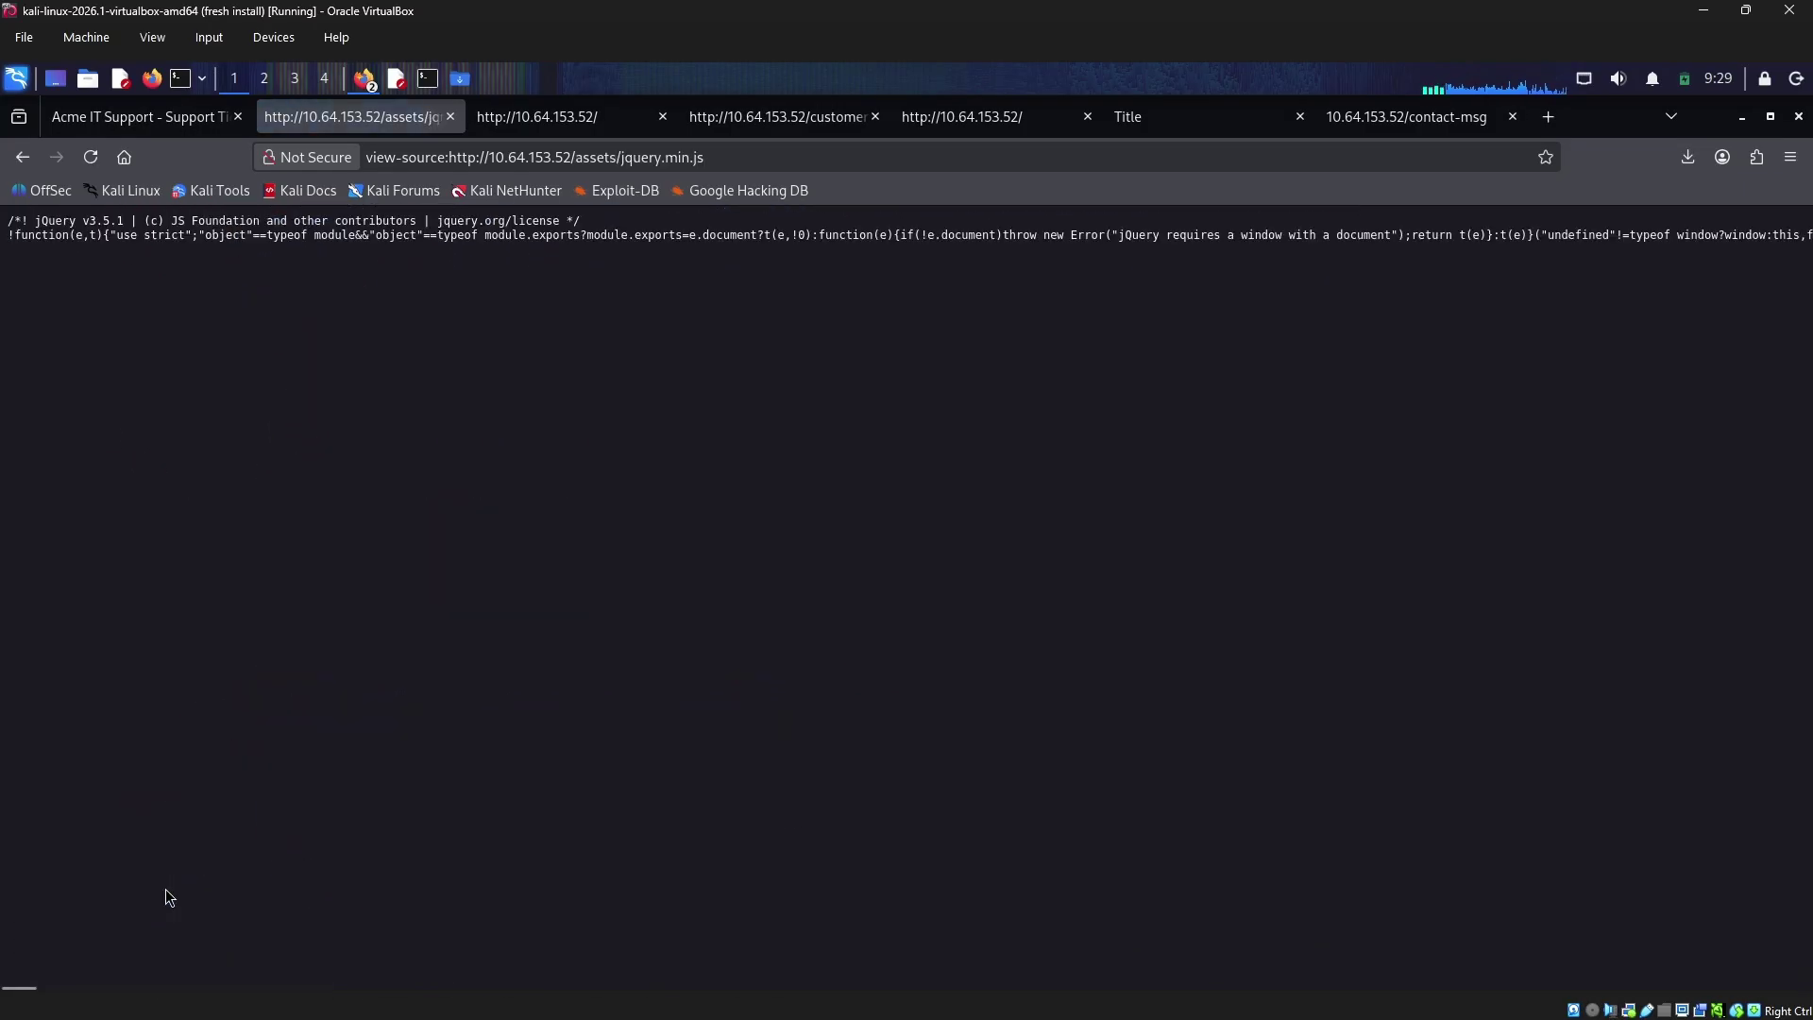
double_click(705, 160)
drag(705, 160, 620, 167)
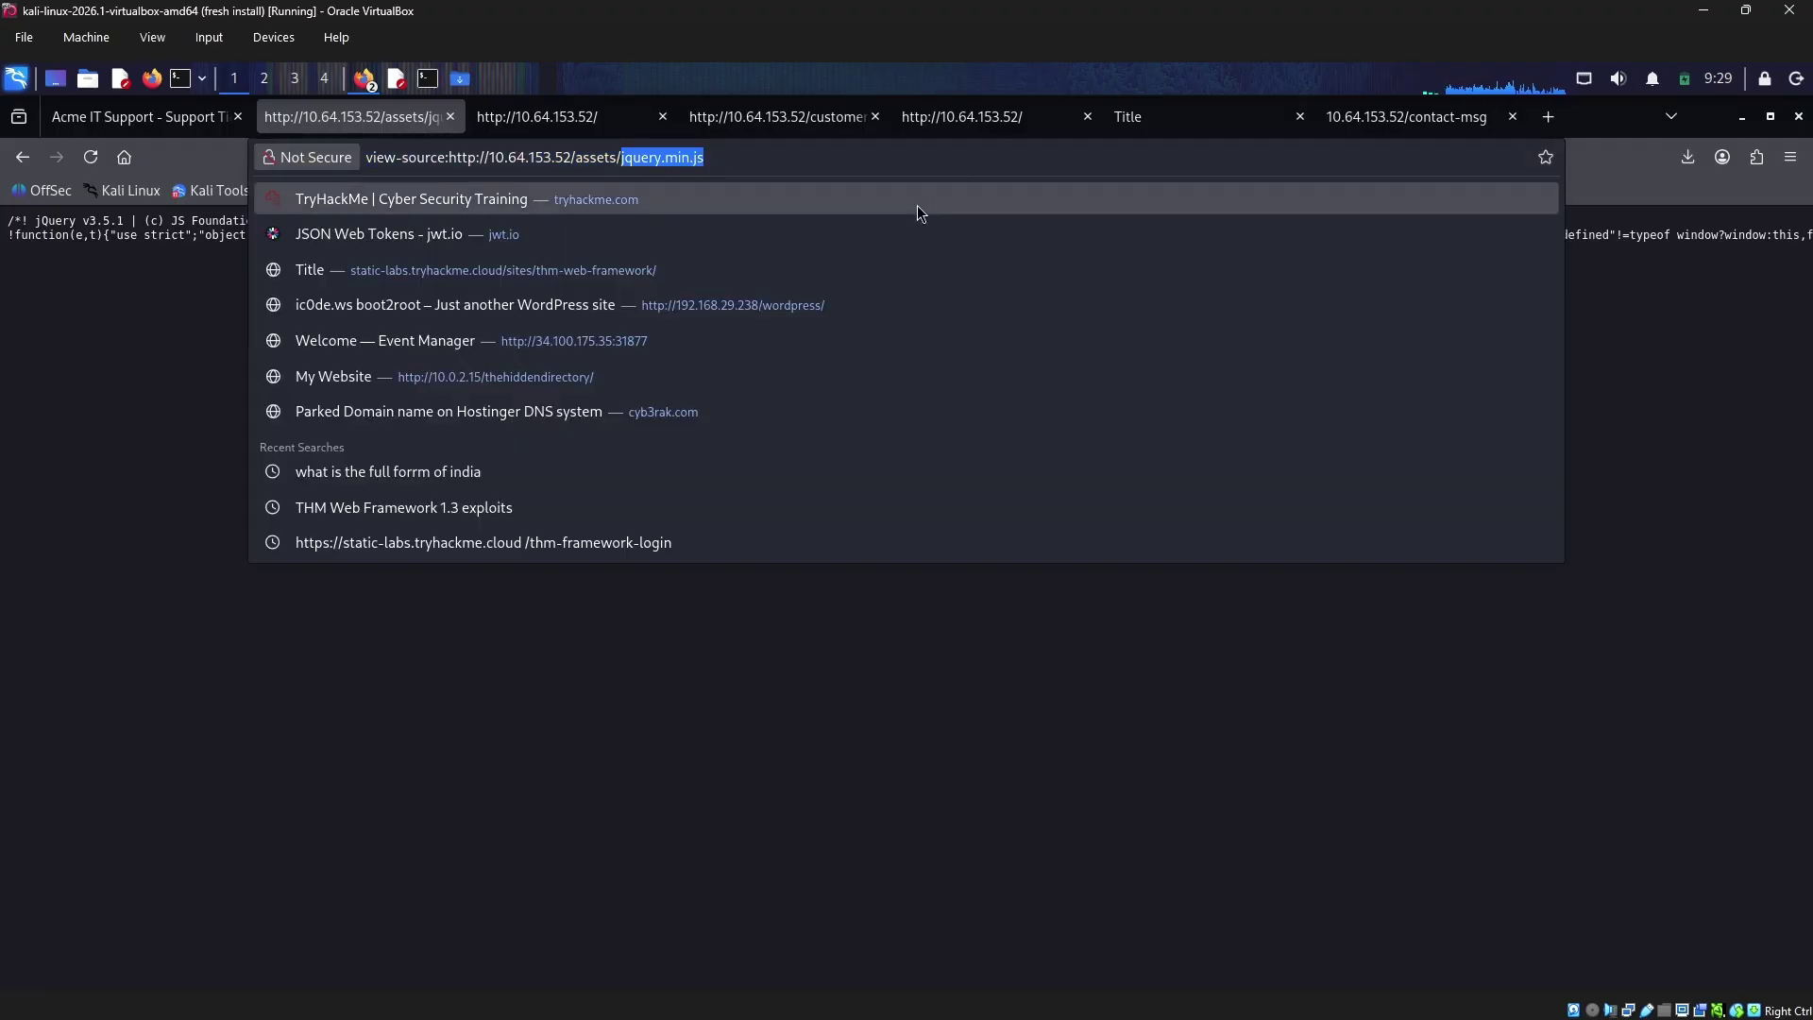
key(BackSpace)
key(Return)
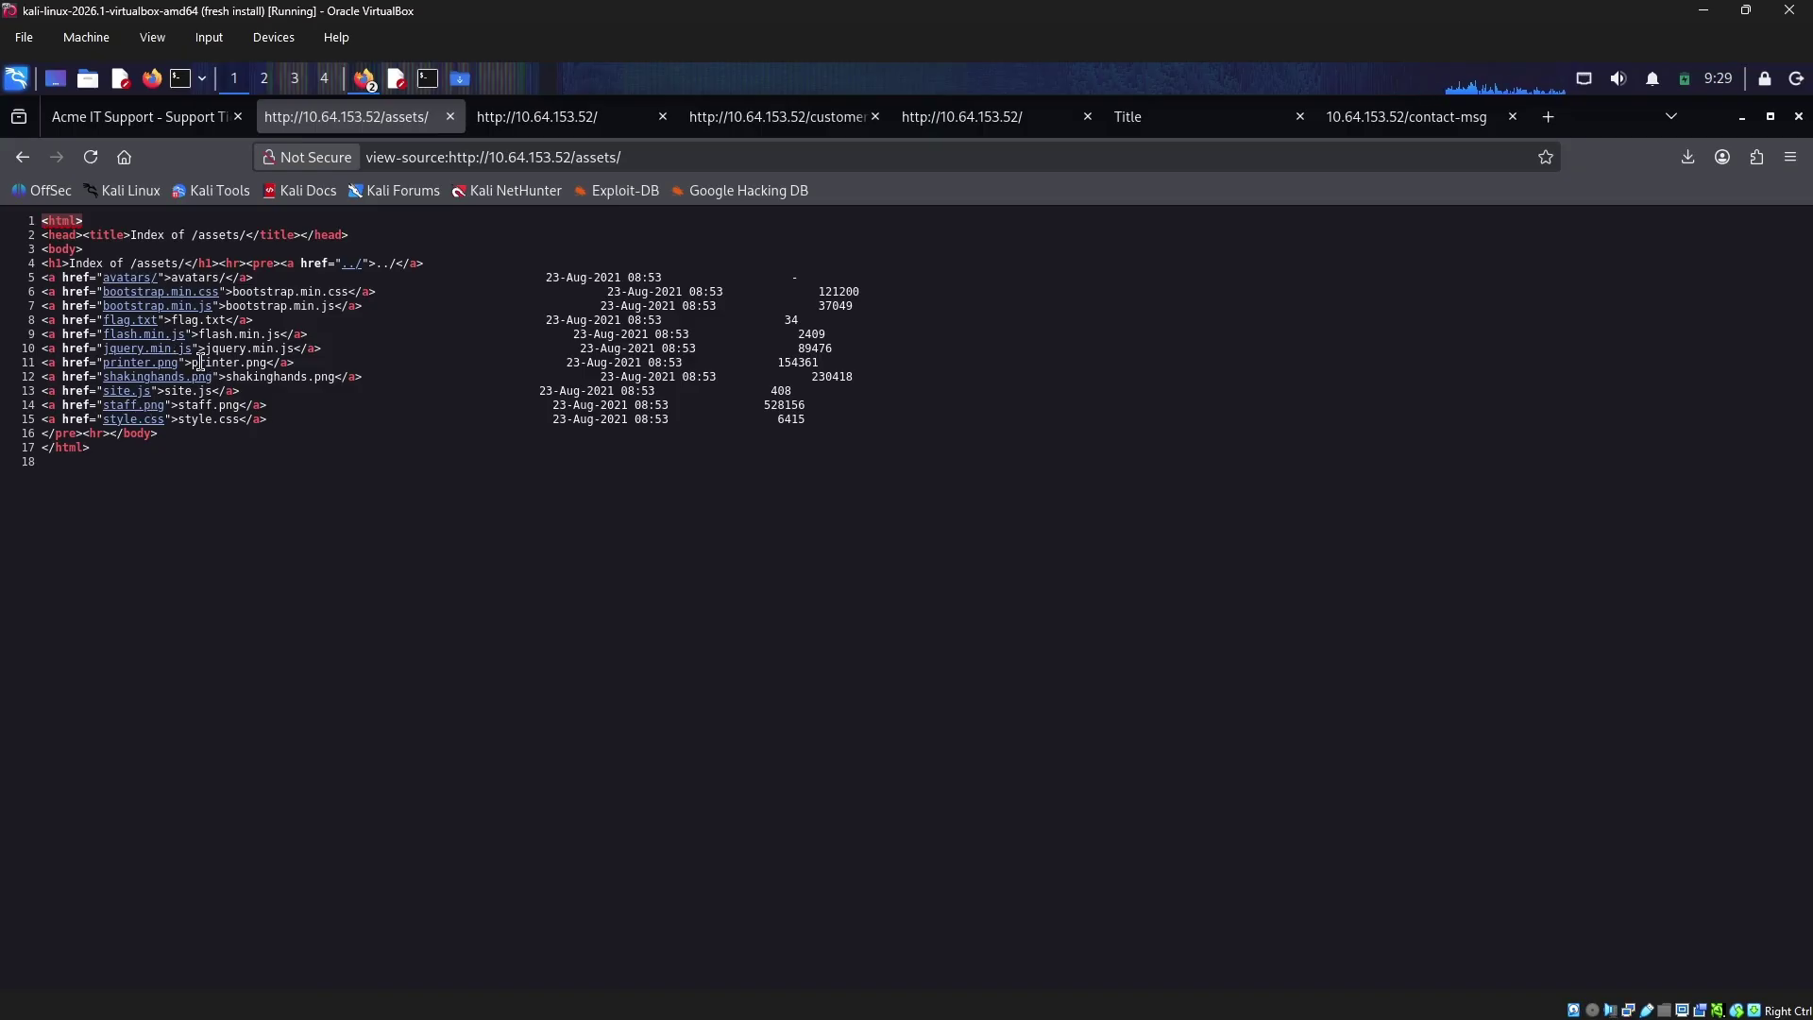
Load the /assets/ directory as a normal page by removing the view-source prefix from its address
click(452, 160)
drag(451, 161, 351, 168)
key(BackSpace)
key(Return)
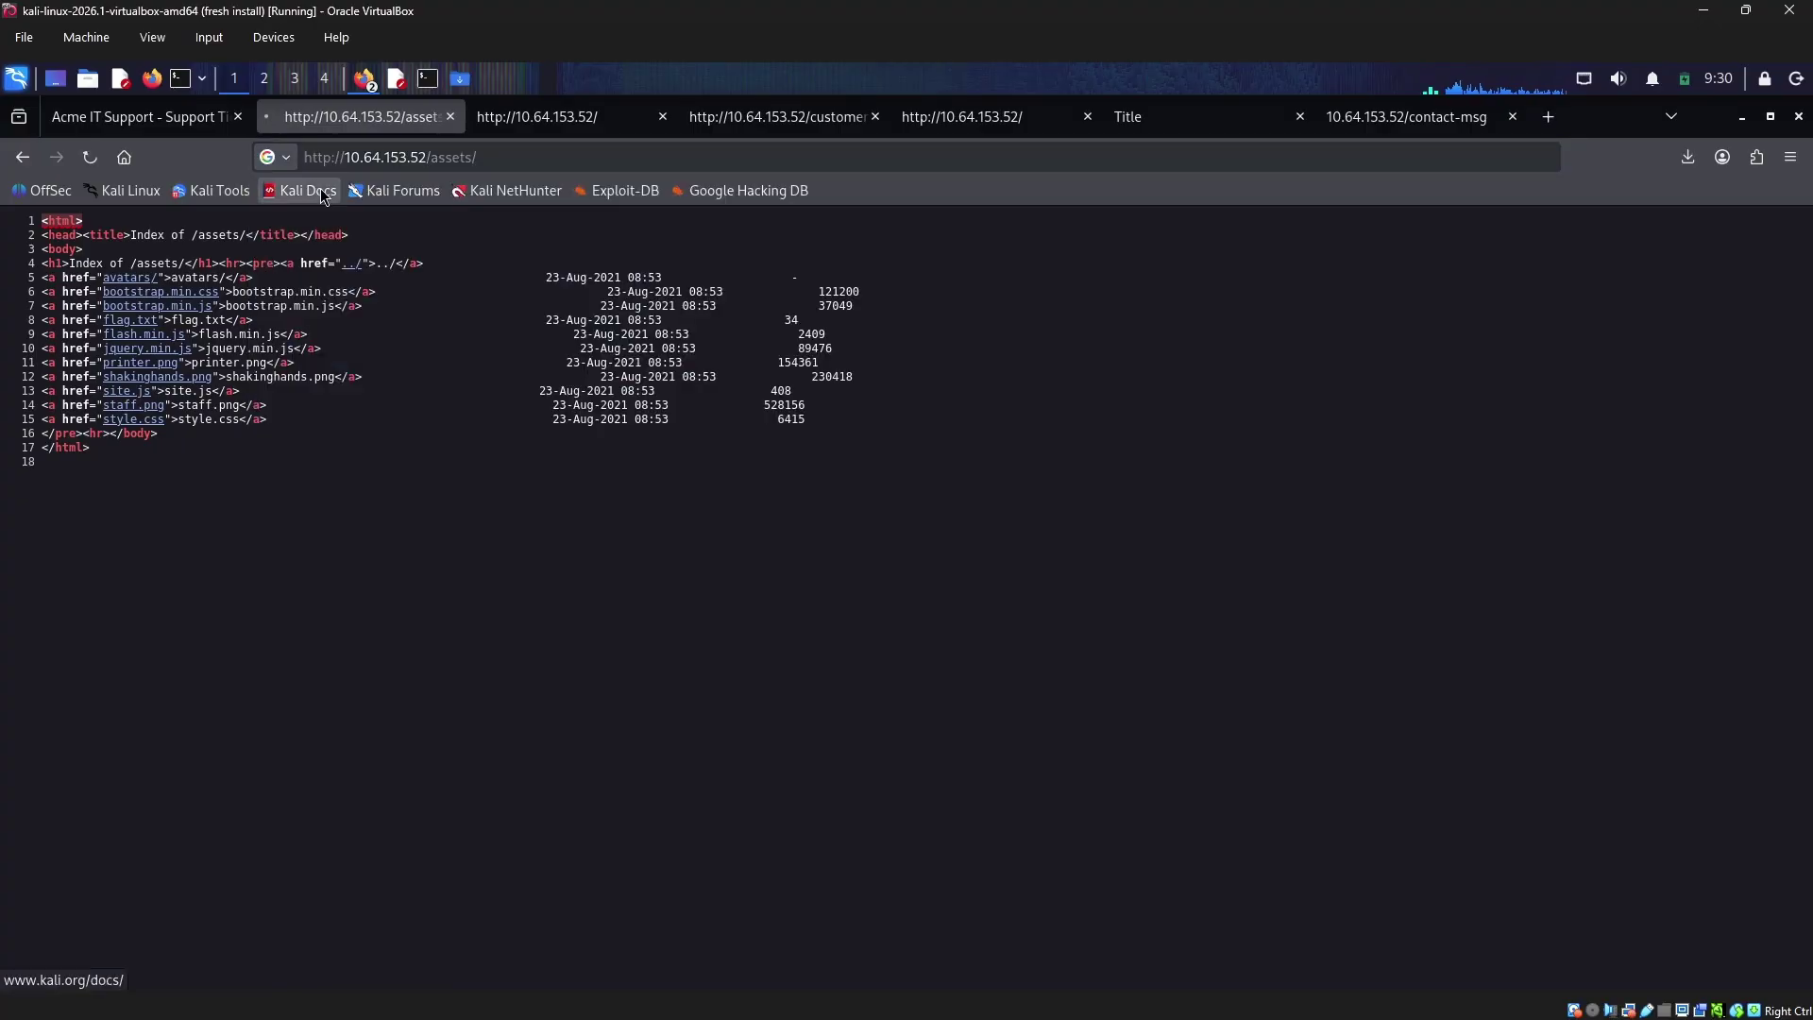
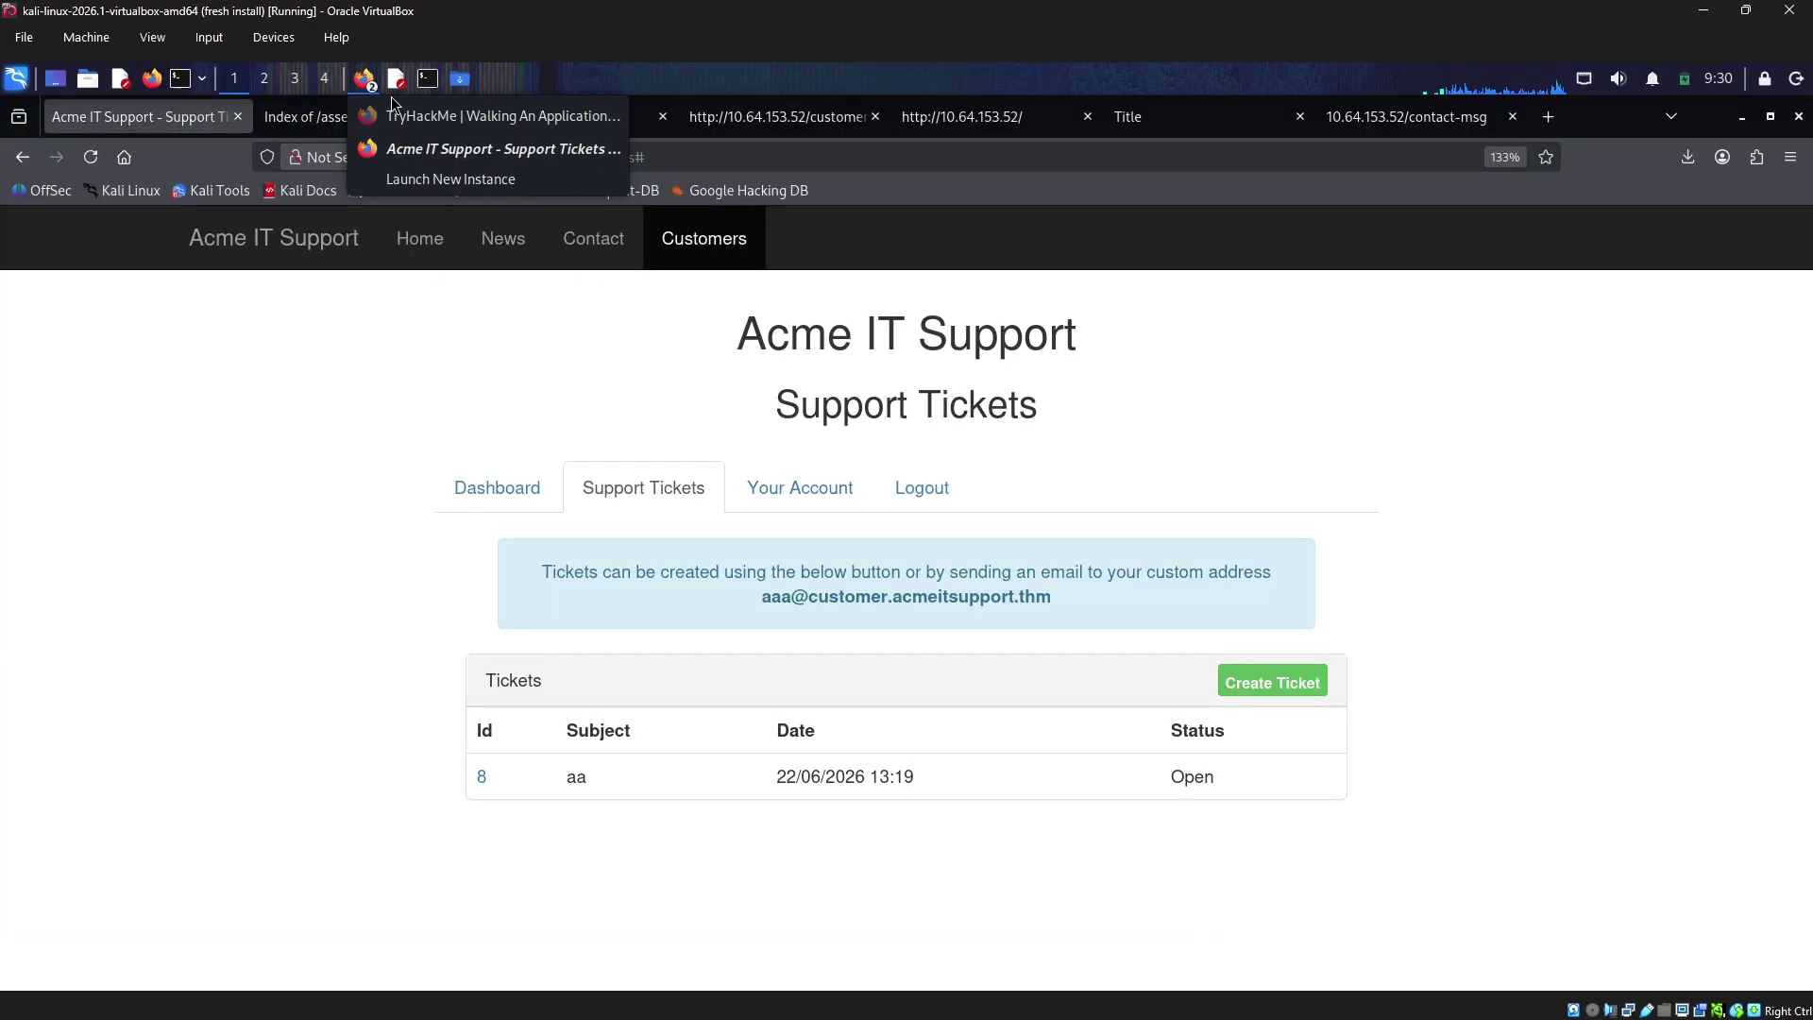
Return to the TryHackMe room, check the framework flag question, and read through Task 4's Inspector guidance and paywall flag question
click(477, 126)
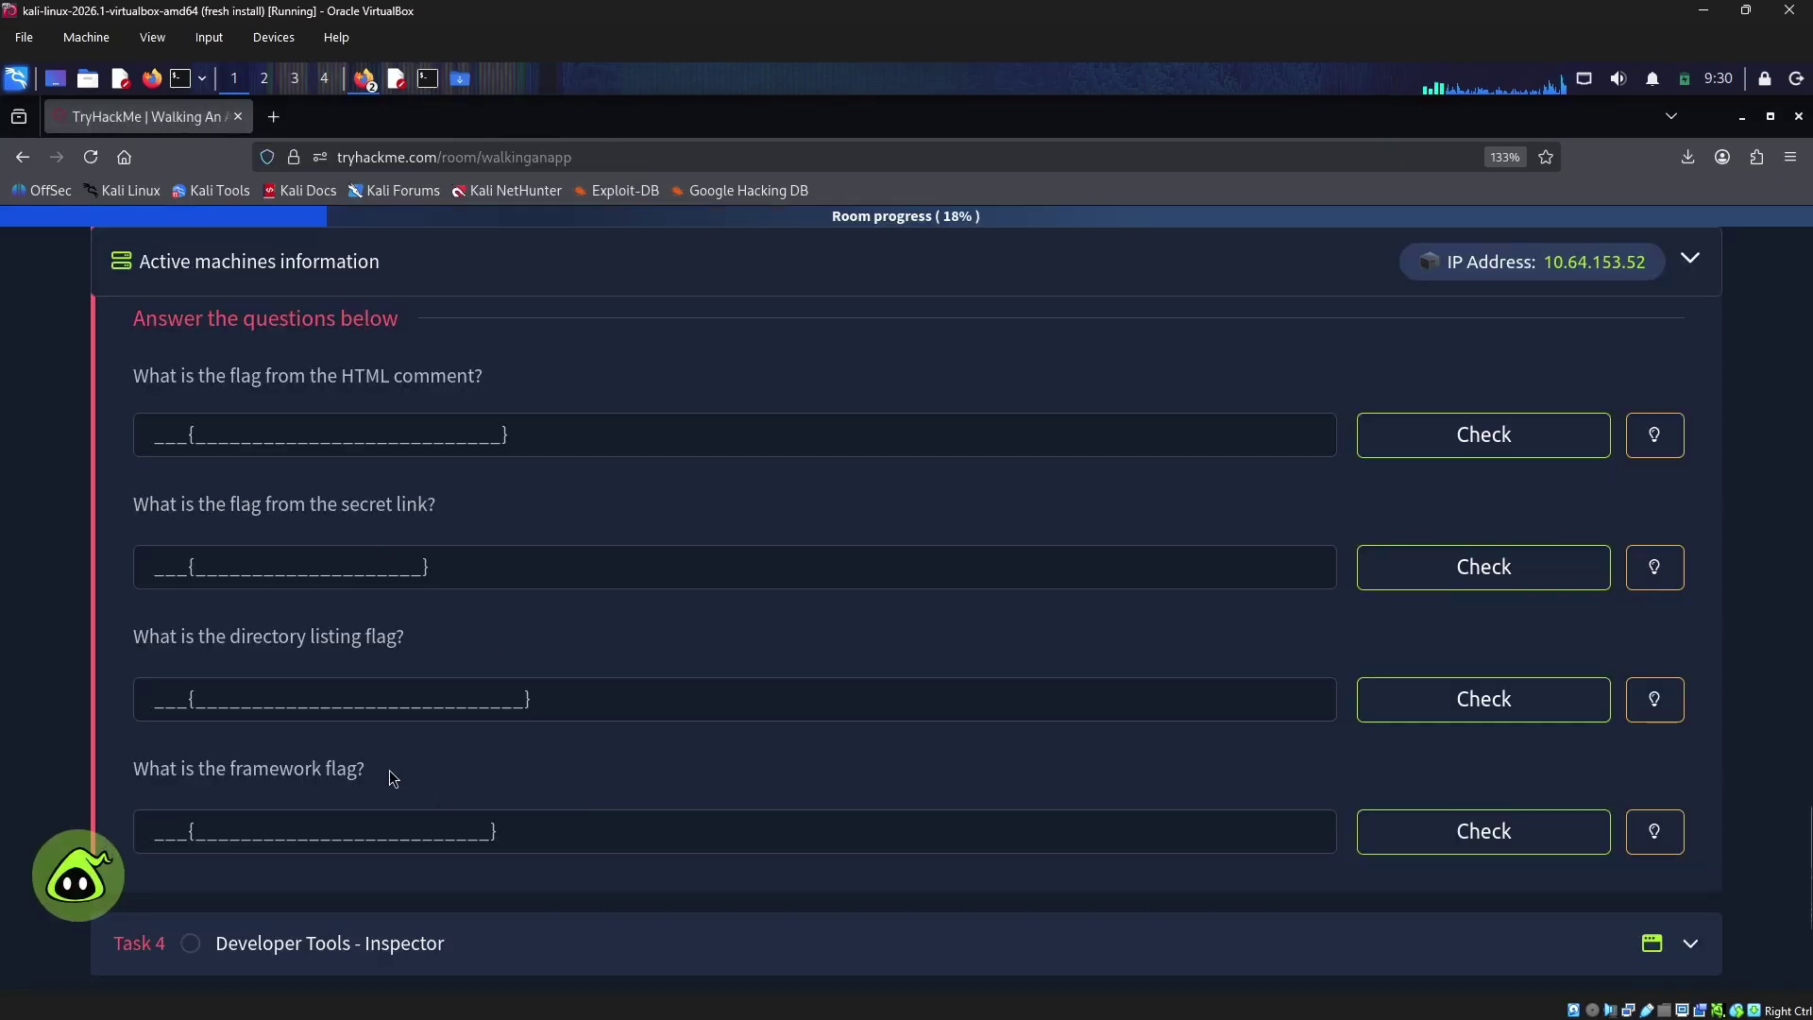
drag(217, 769, 454, 782)
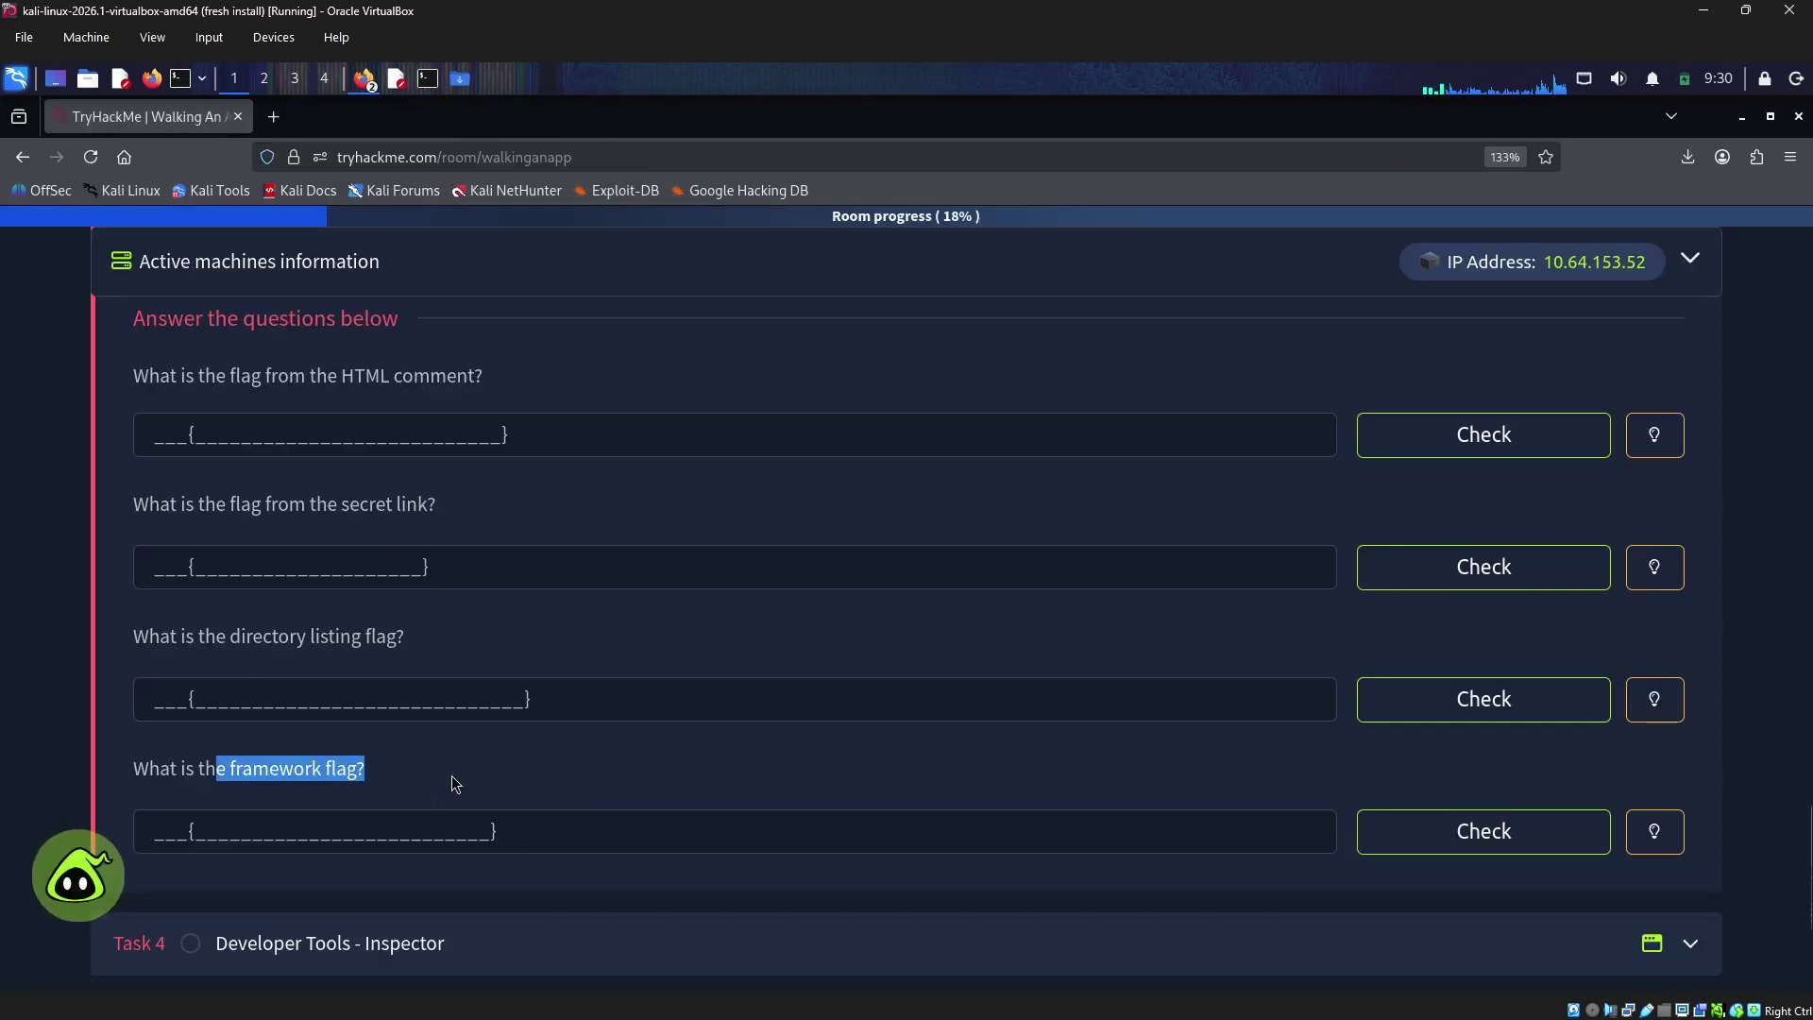
scroll(472, 803, down, 2)
click(463, 834)
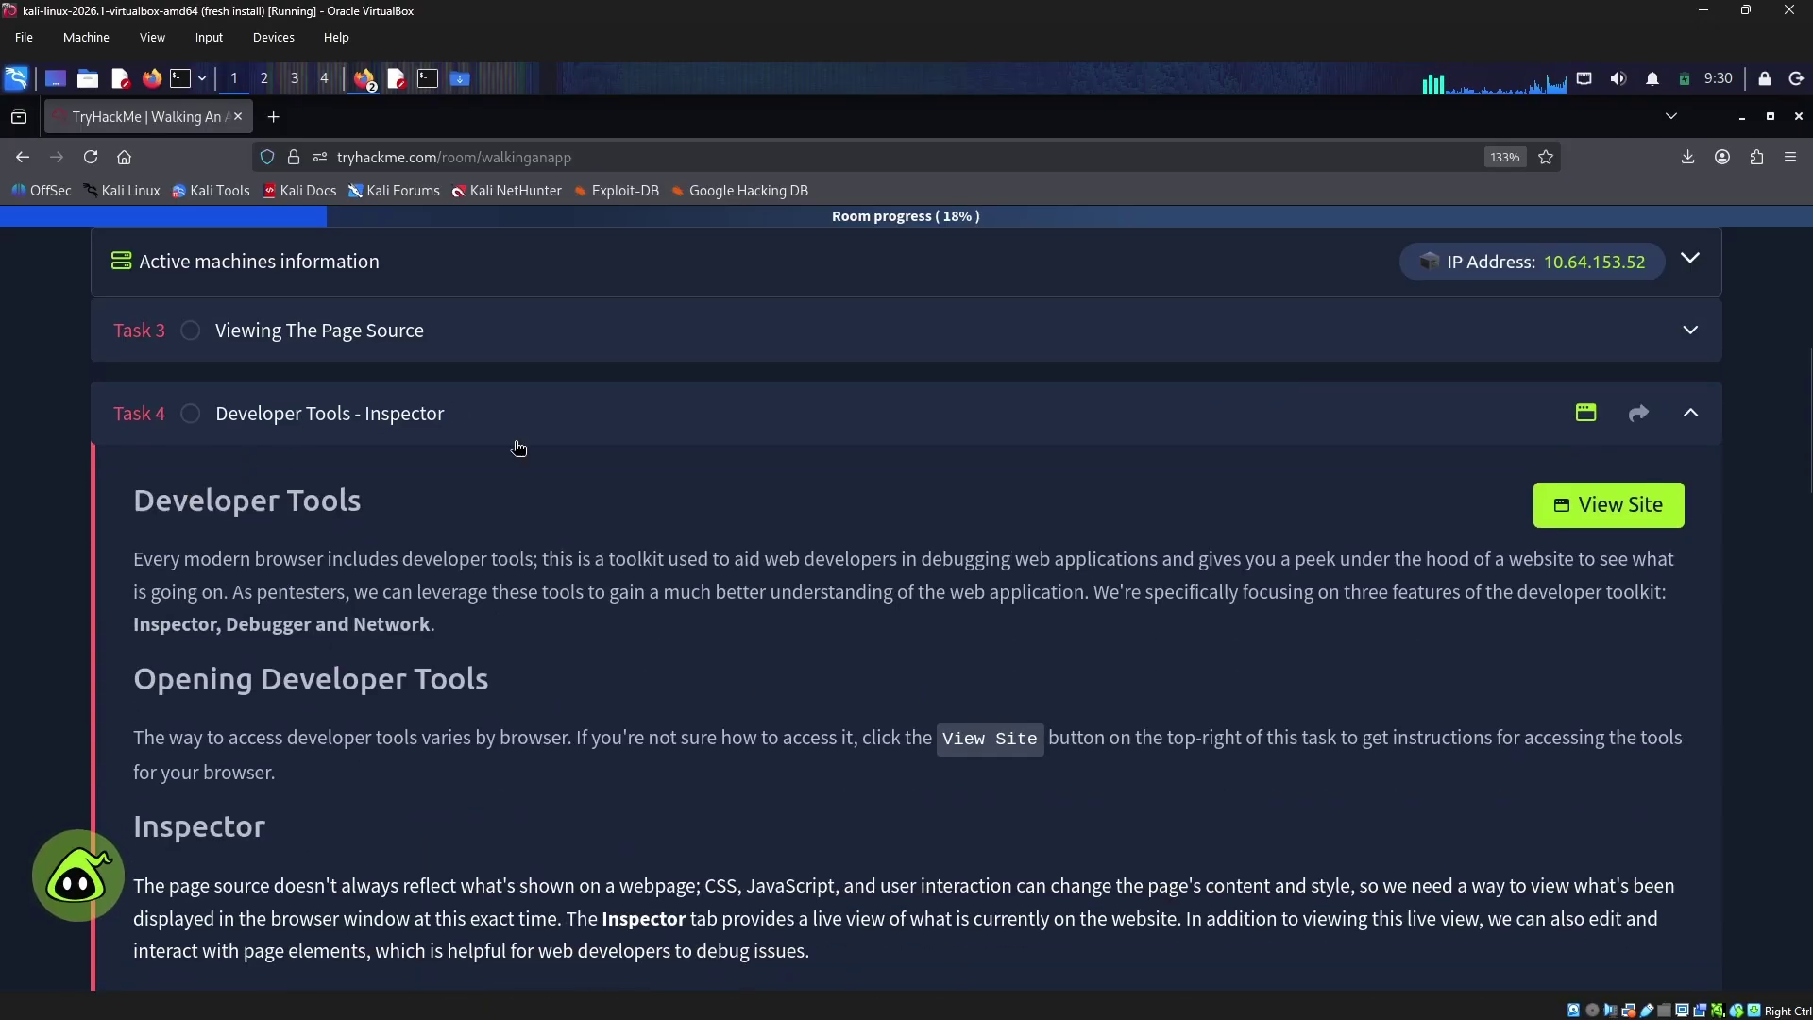
scroll(544, 625, down, 7)
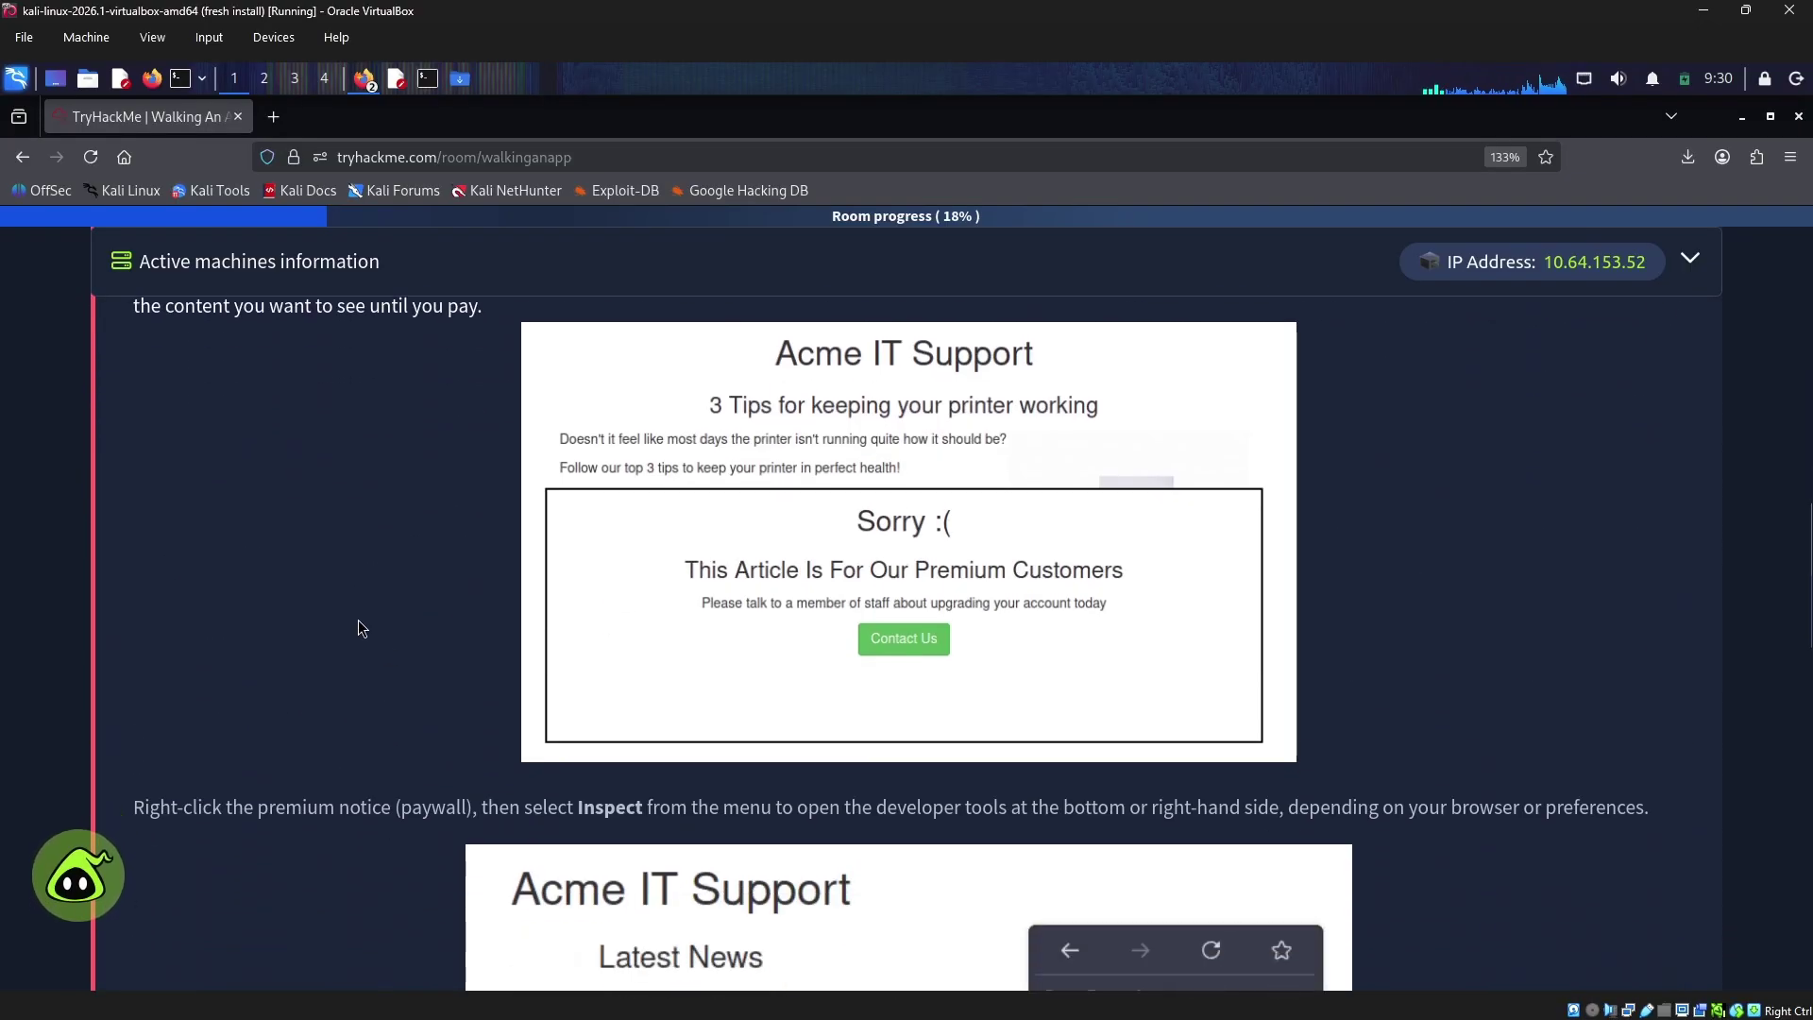
scroll(727, 586, down, 1)
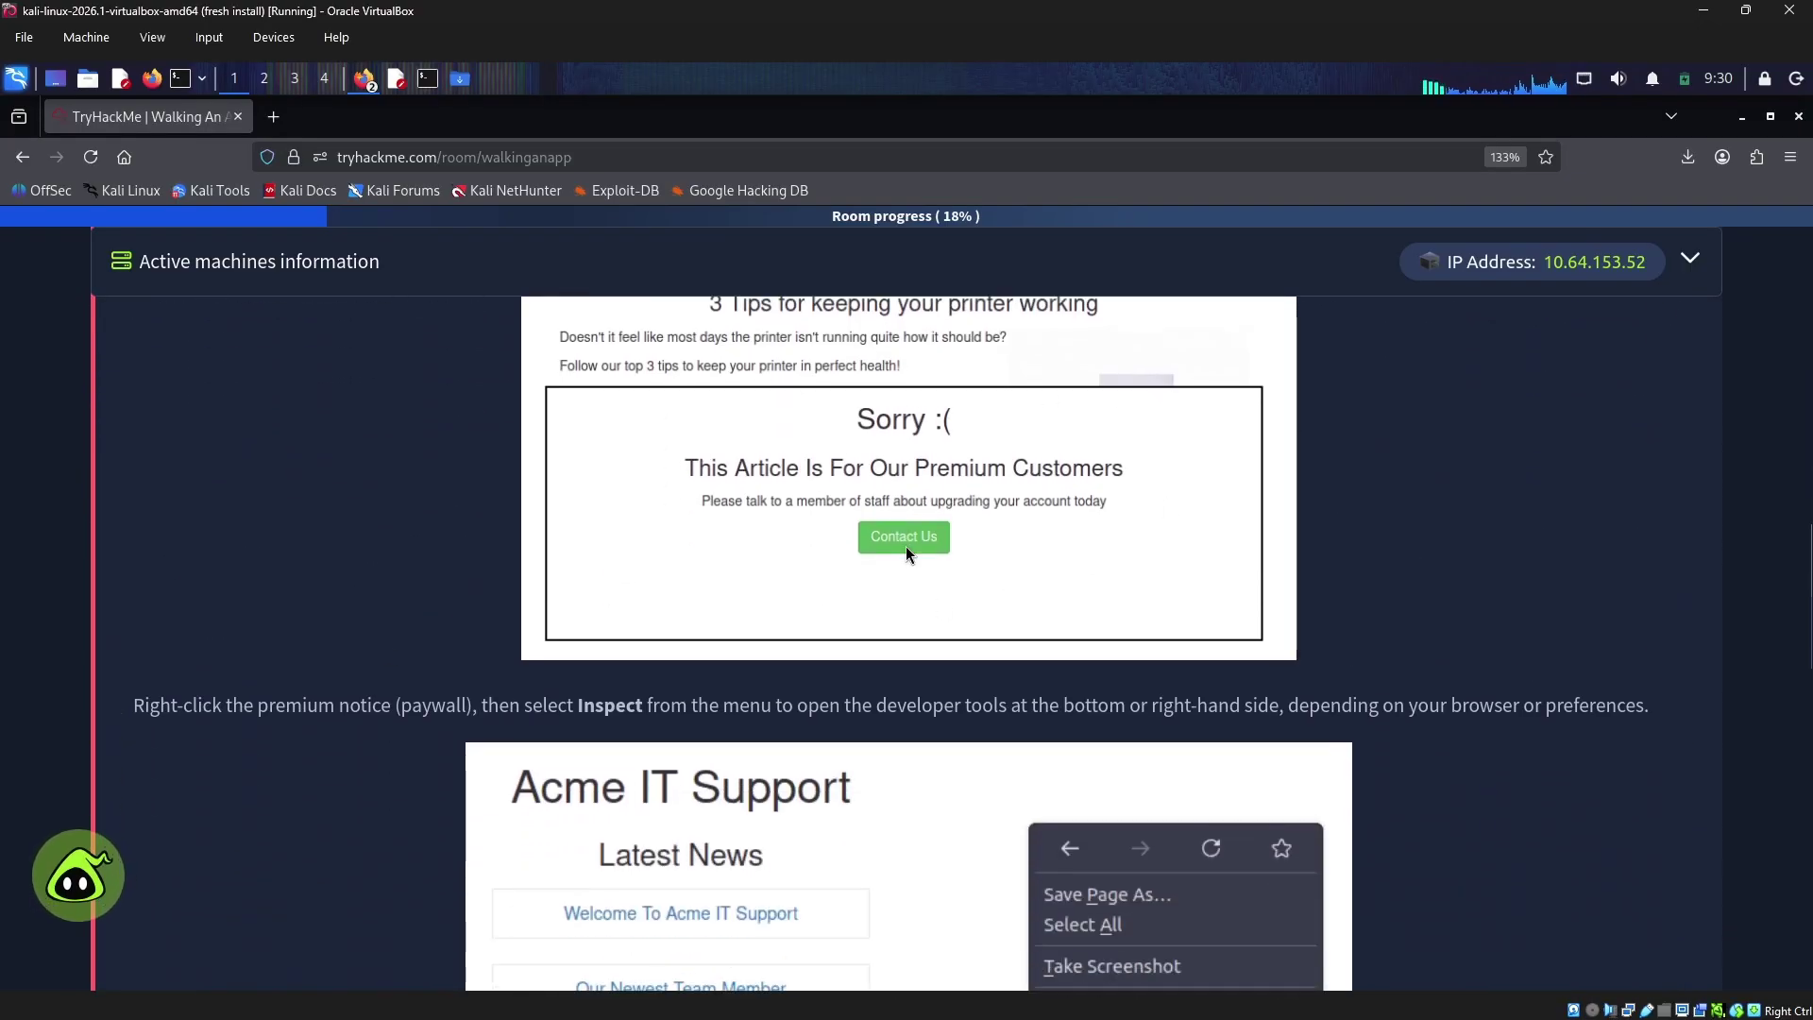
scroll(871, 586, down, 6)
scroll(951, 667, down, 3)
scroll(951, 666, down, 5)
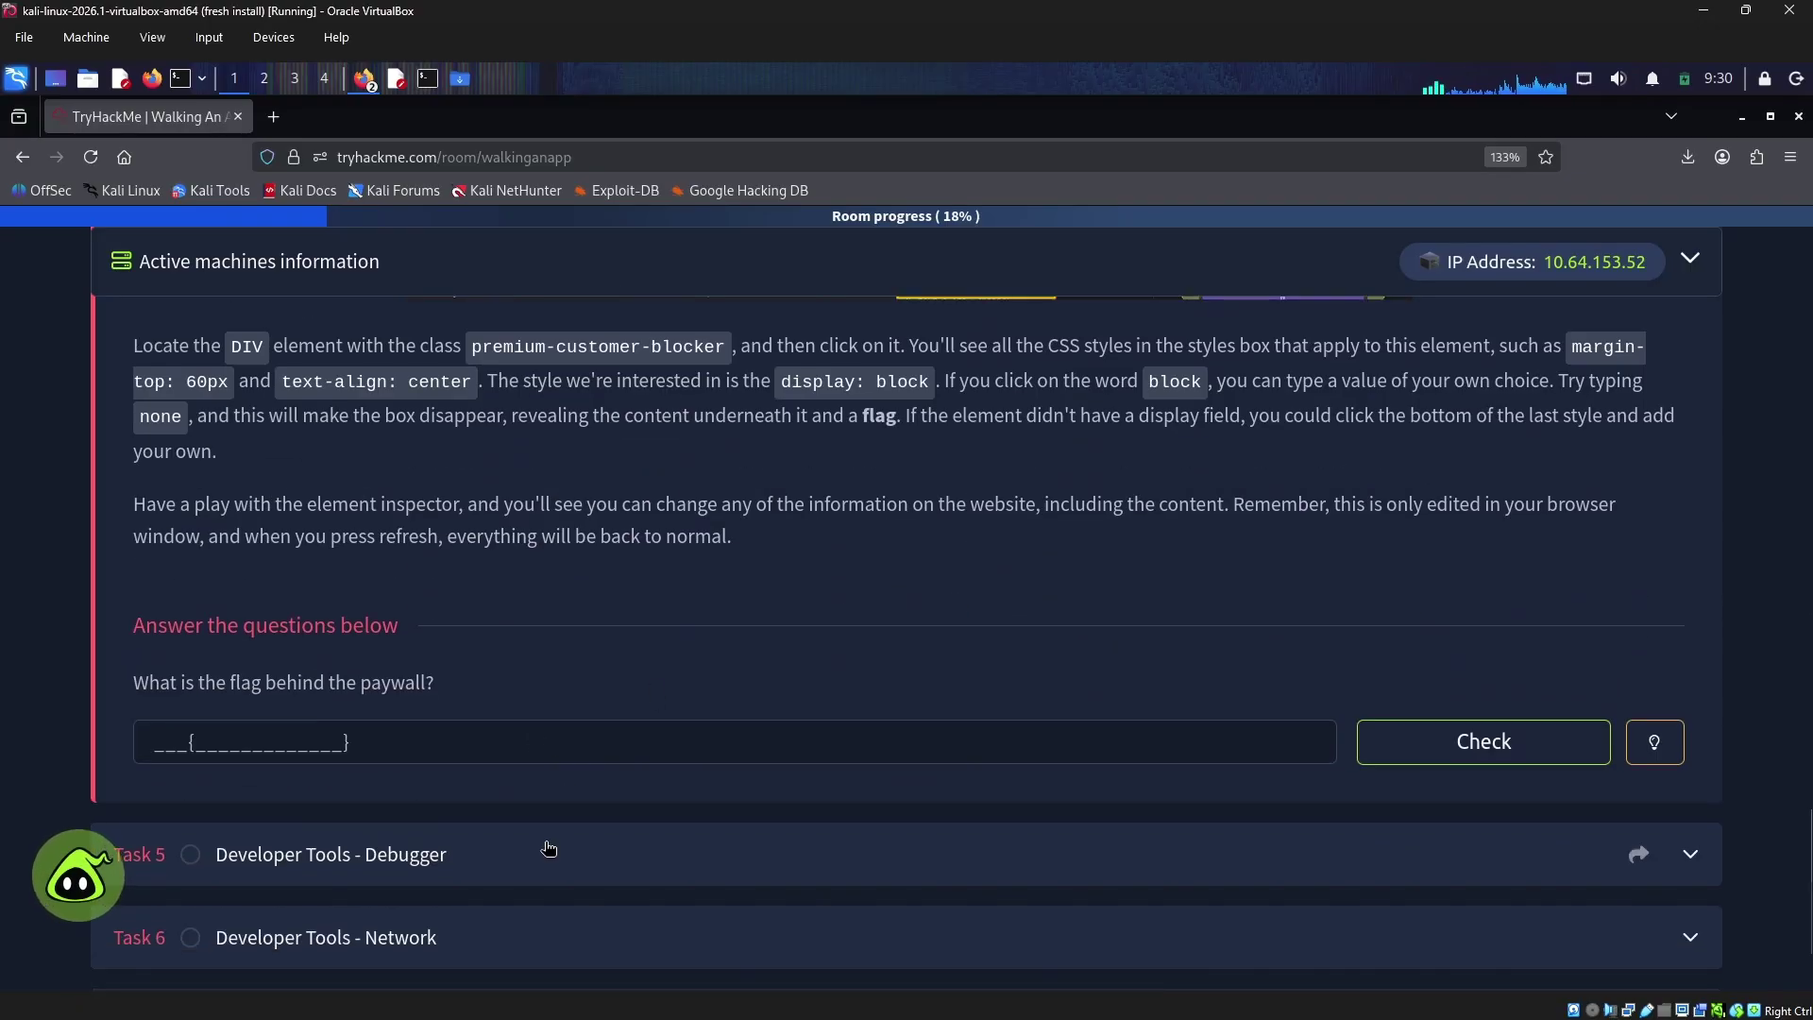
Expand Task 5 and read its Debugger guidance on flash.min.js and breakpoints, including the red box flag question
click(548, 848)
scroll(769, 530, down, 3)
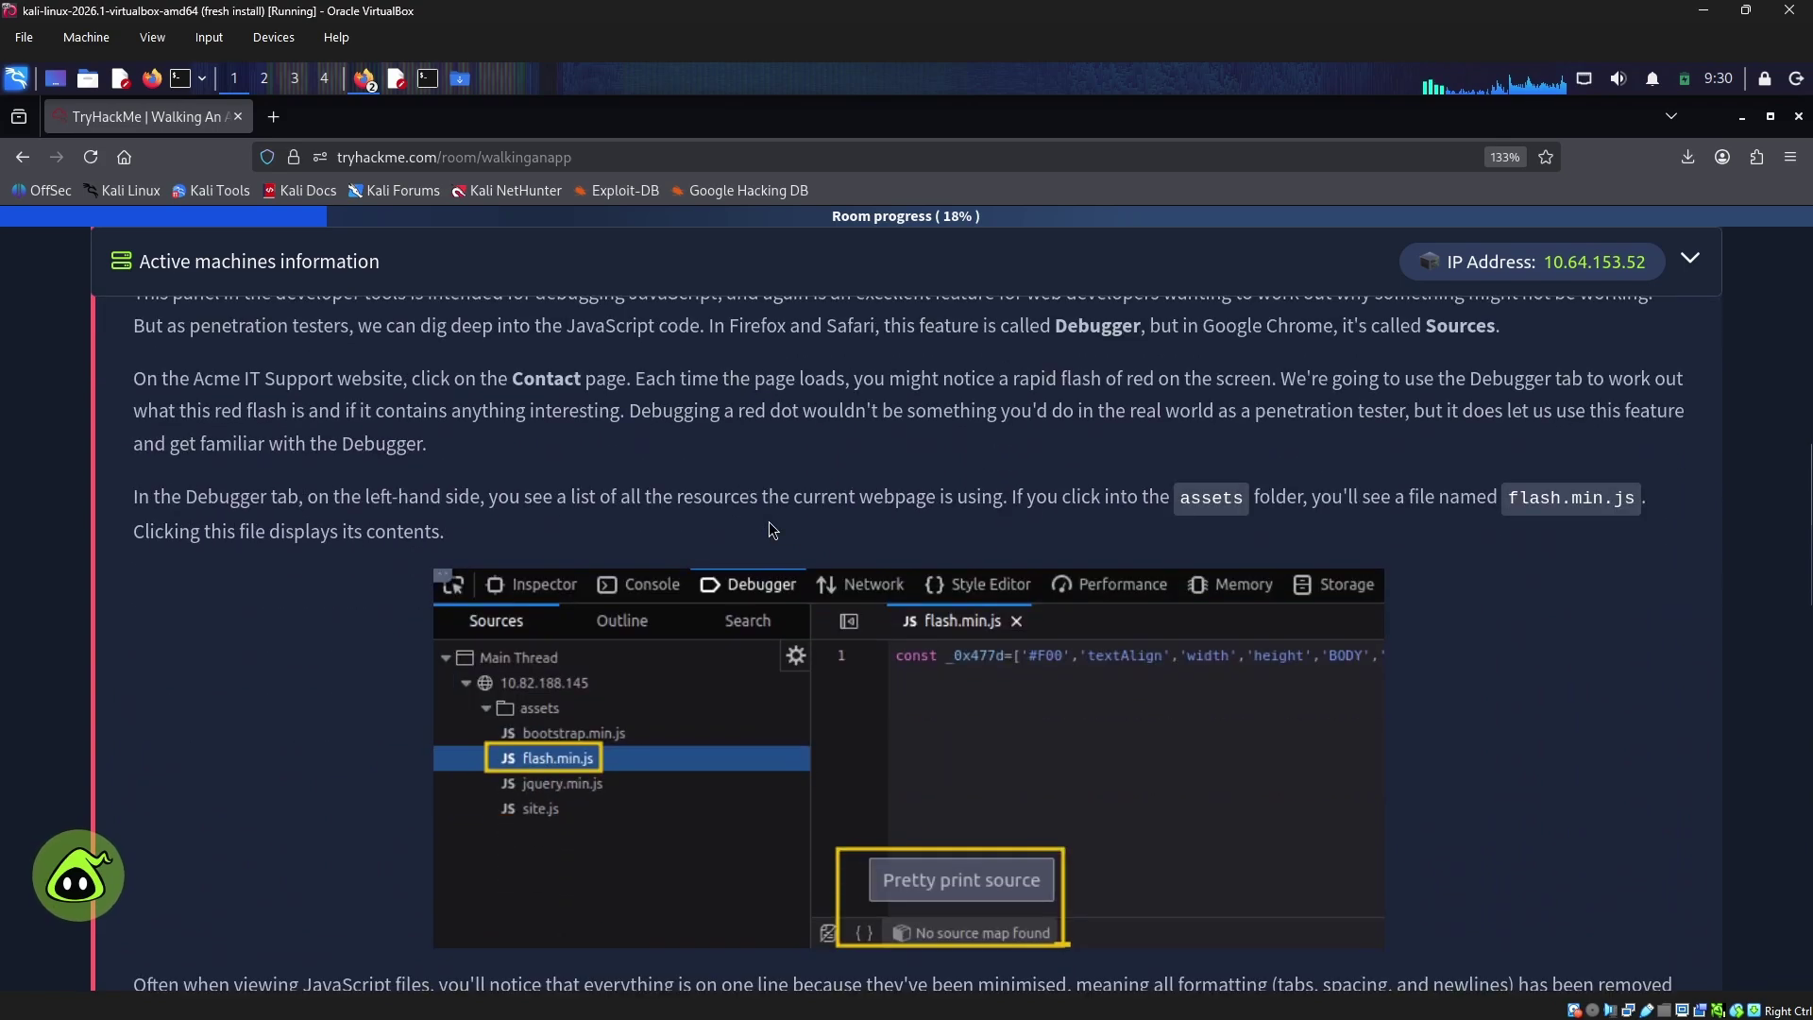
scroll(568, 621, down, 2)
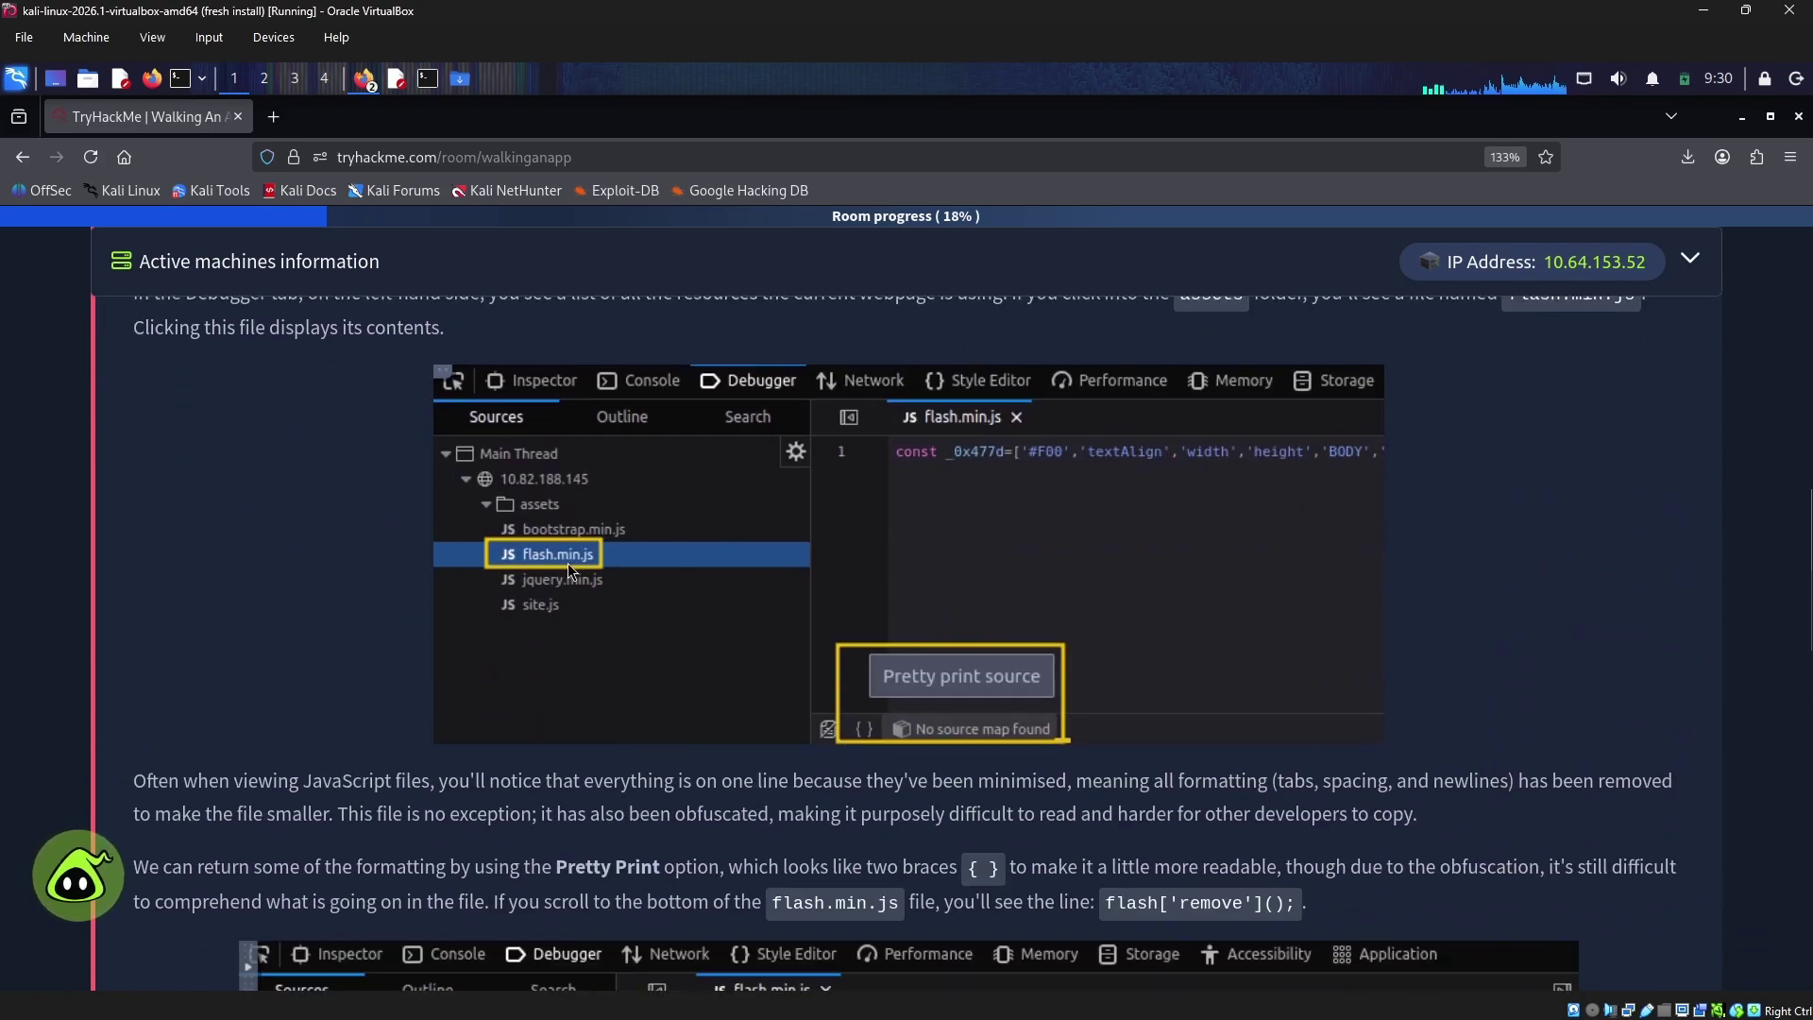
scroll(746, 600, down, 7)
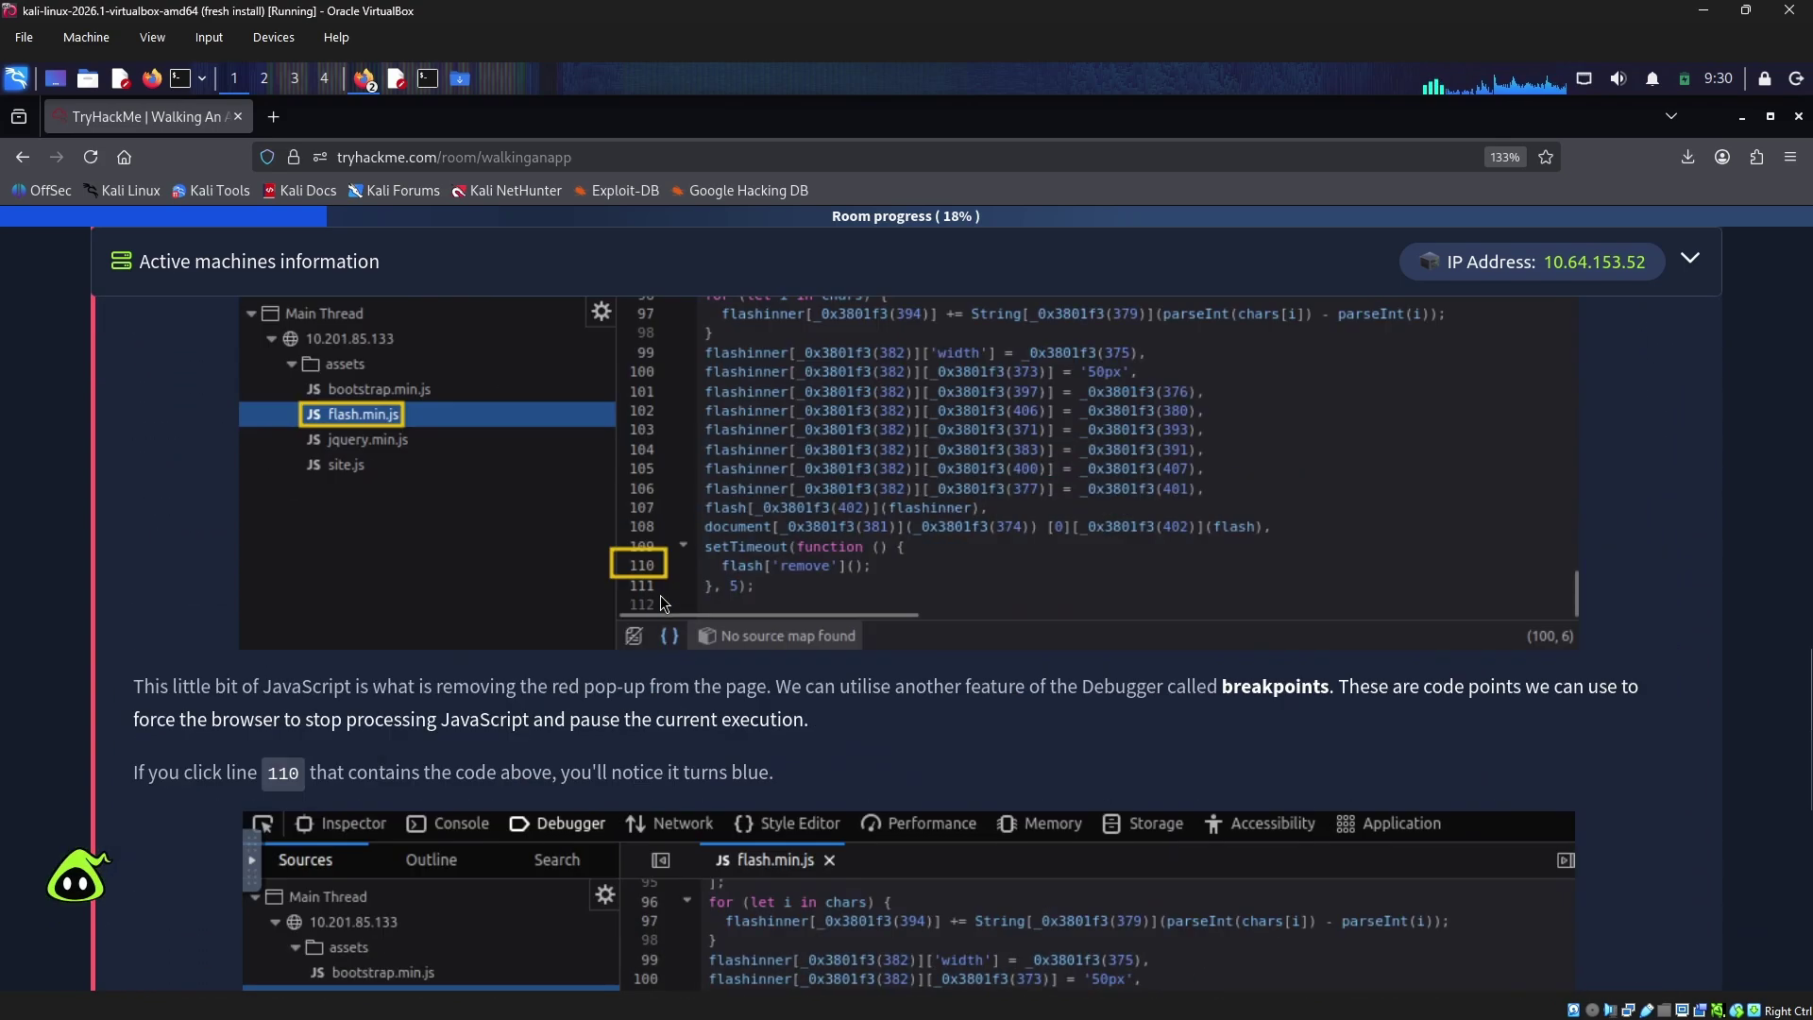
scroll(649, 585, up, 1)
scroll(650, 593, down, 3)
scroll(667, 551, down, 5)
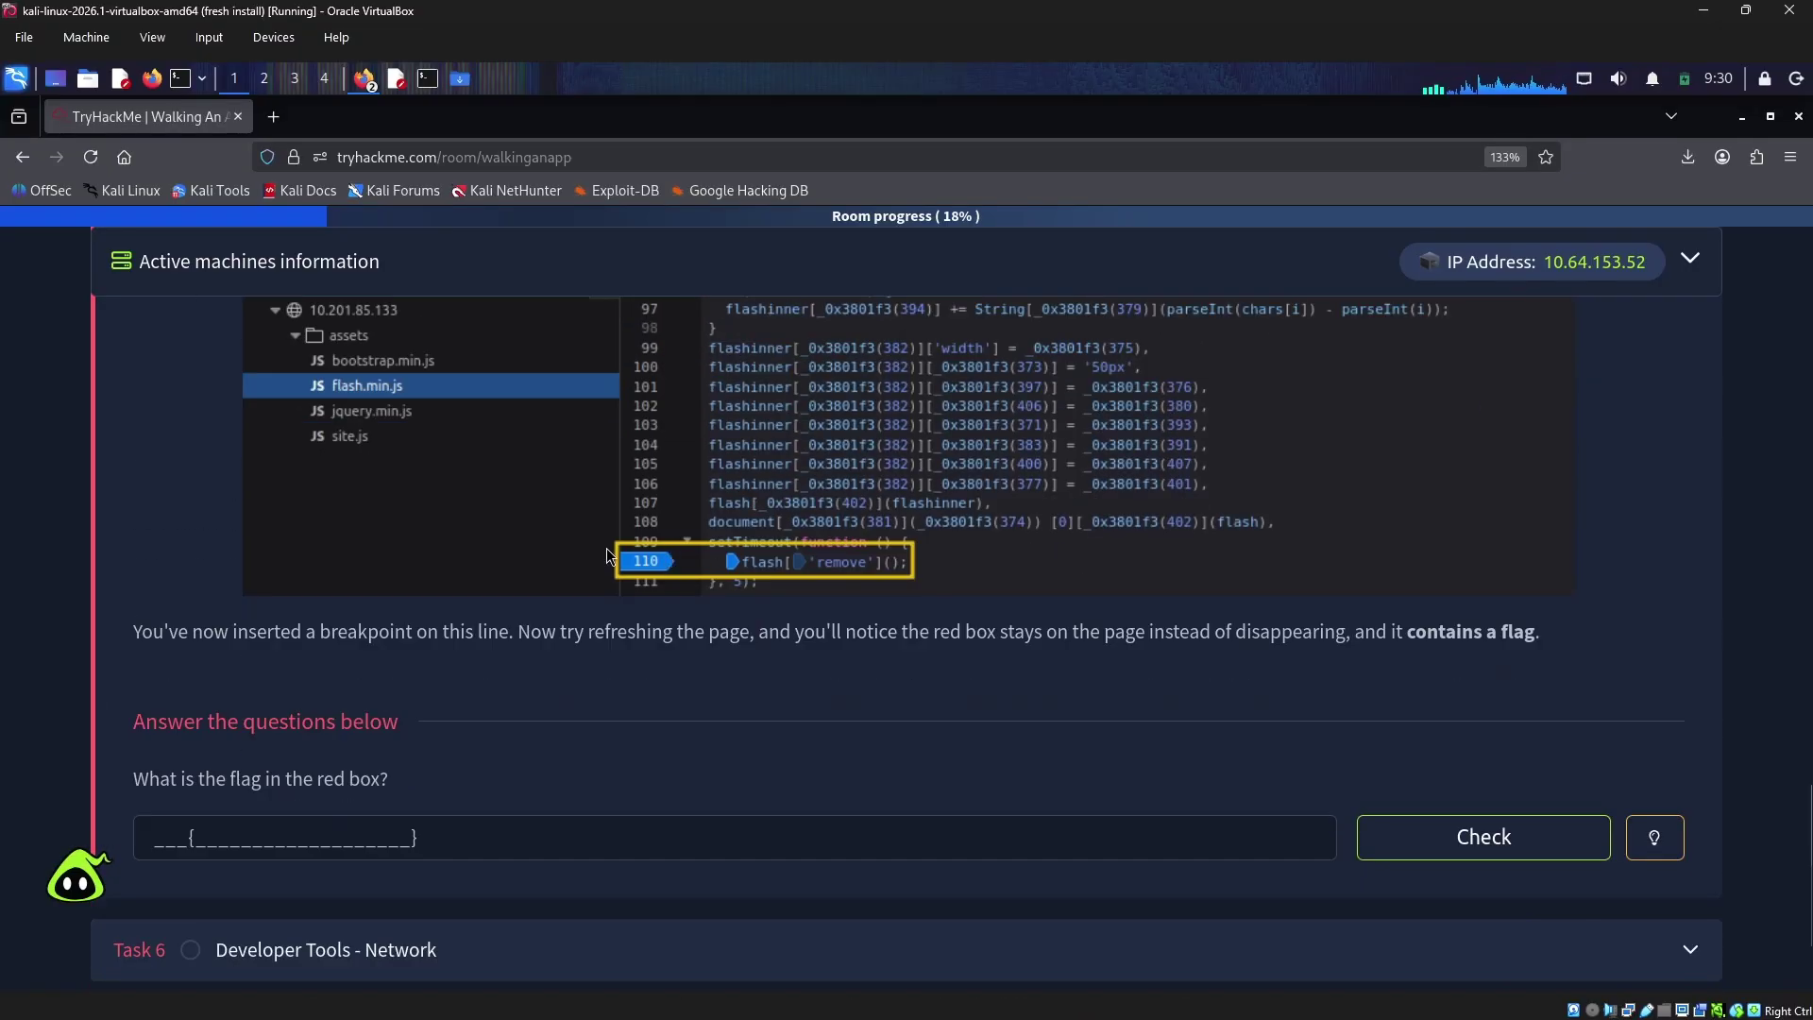
Expand Task 6 and read its Network guidance and the question about the contact-msg request's response flag
click(501, 841)
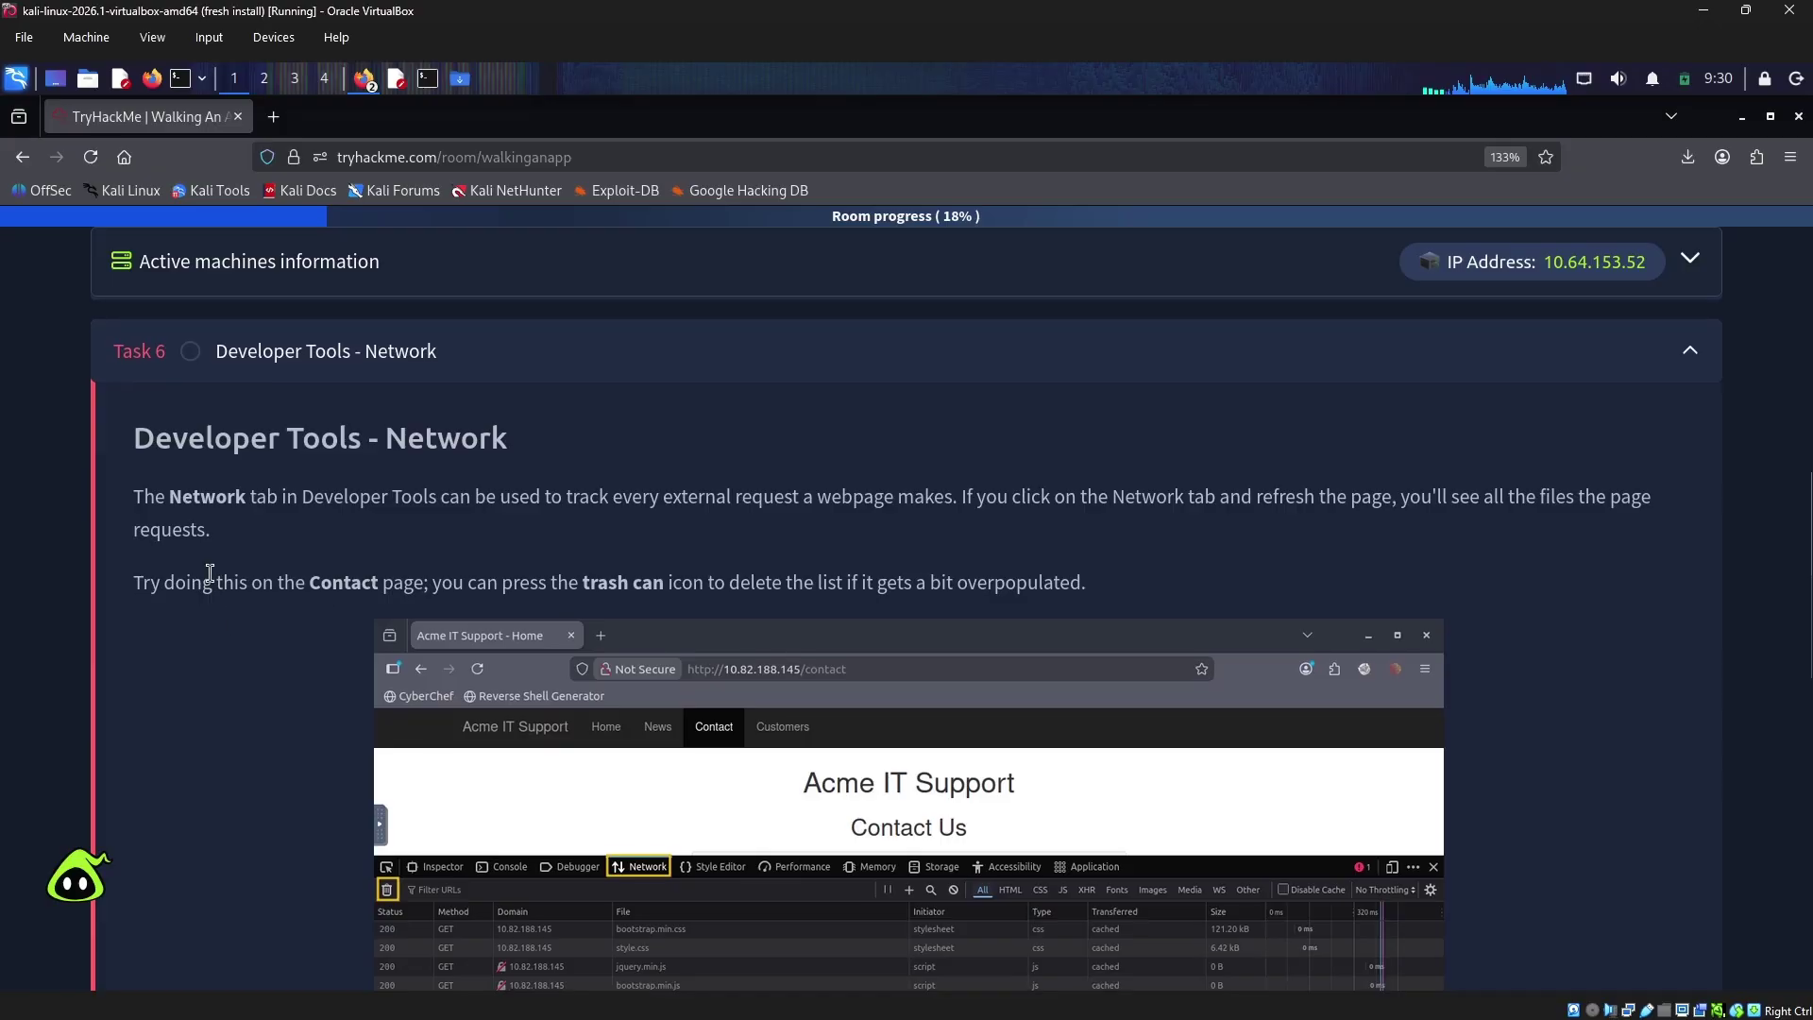
scroll(291, 547, down, 5)
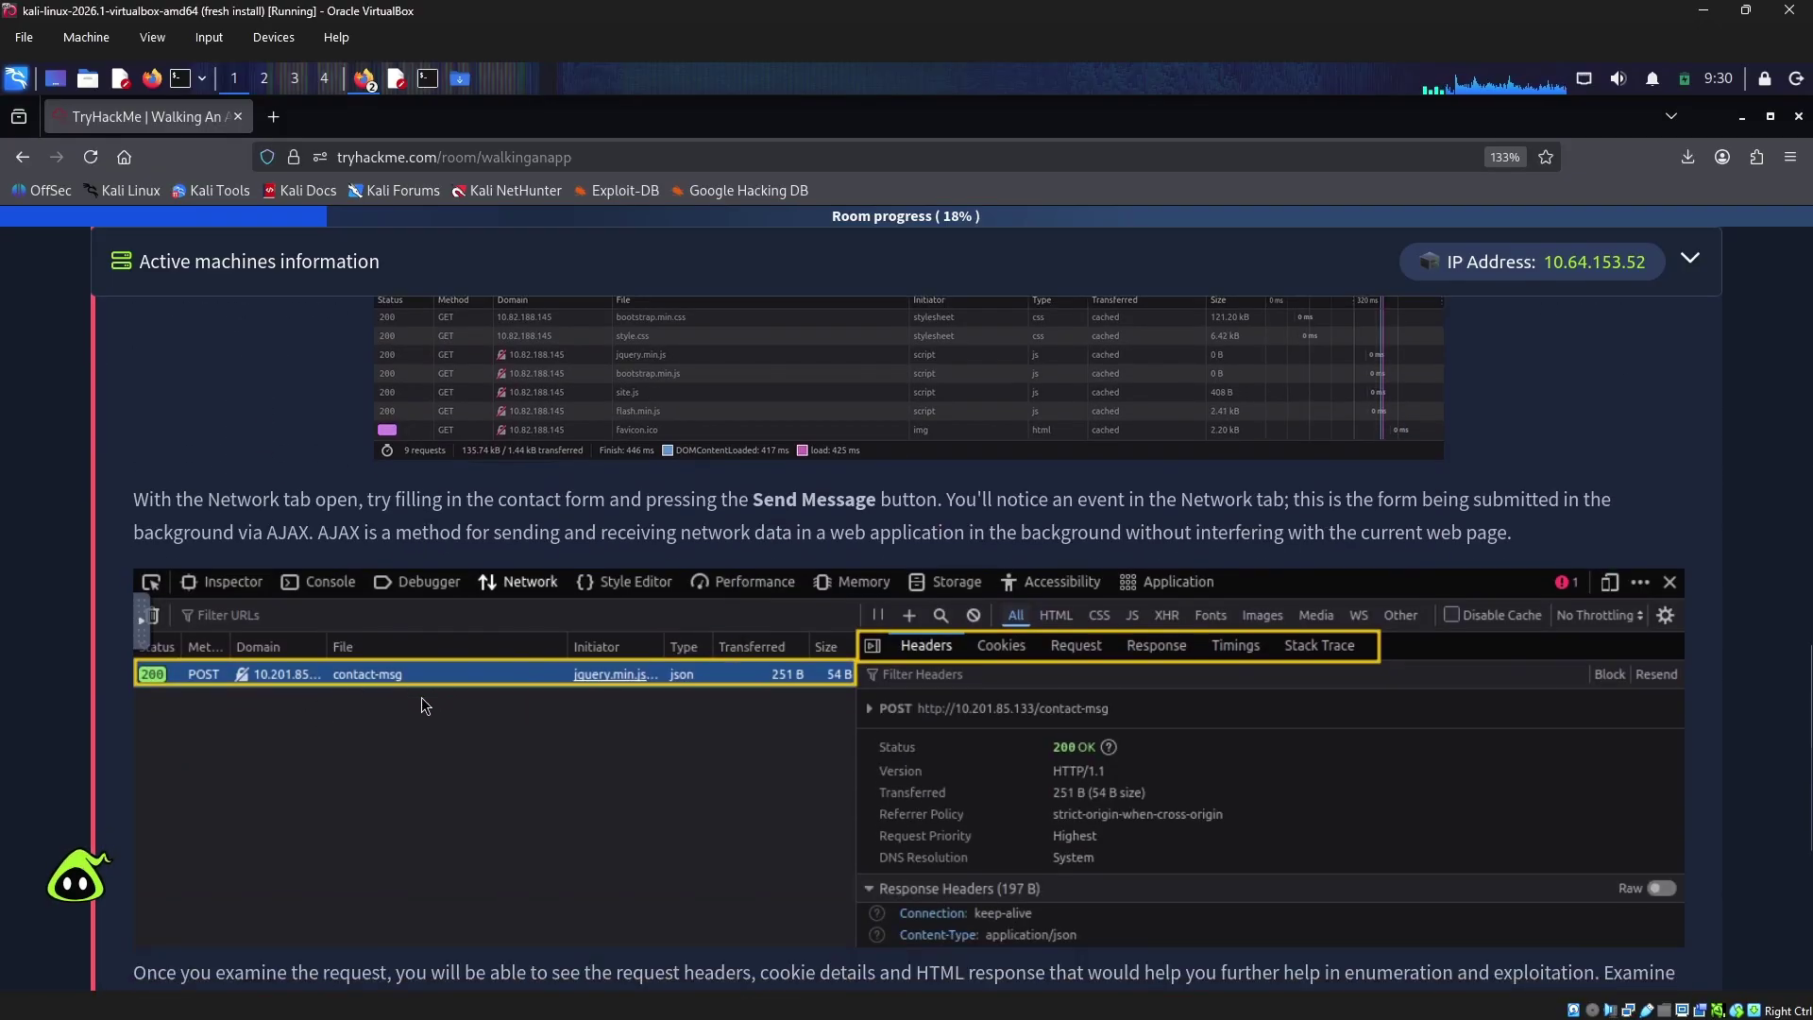
scroll(516, 652, down, 5)
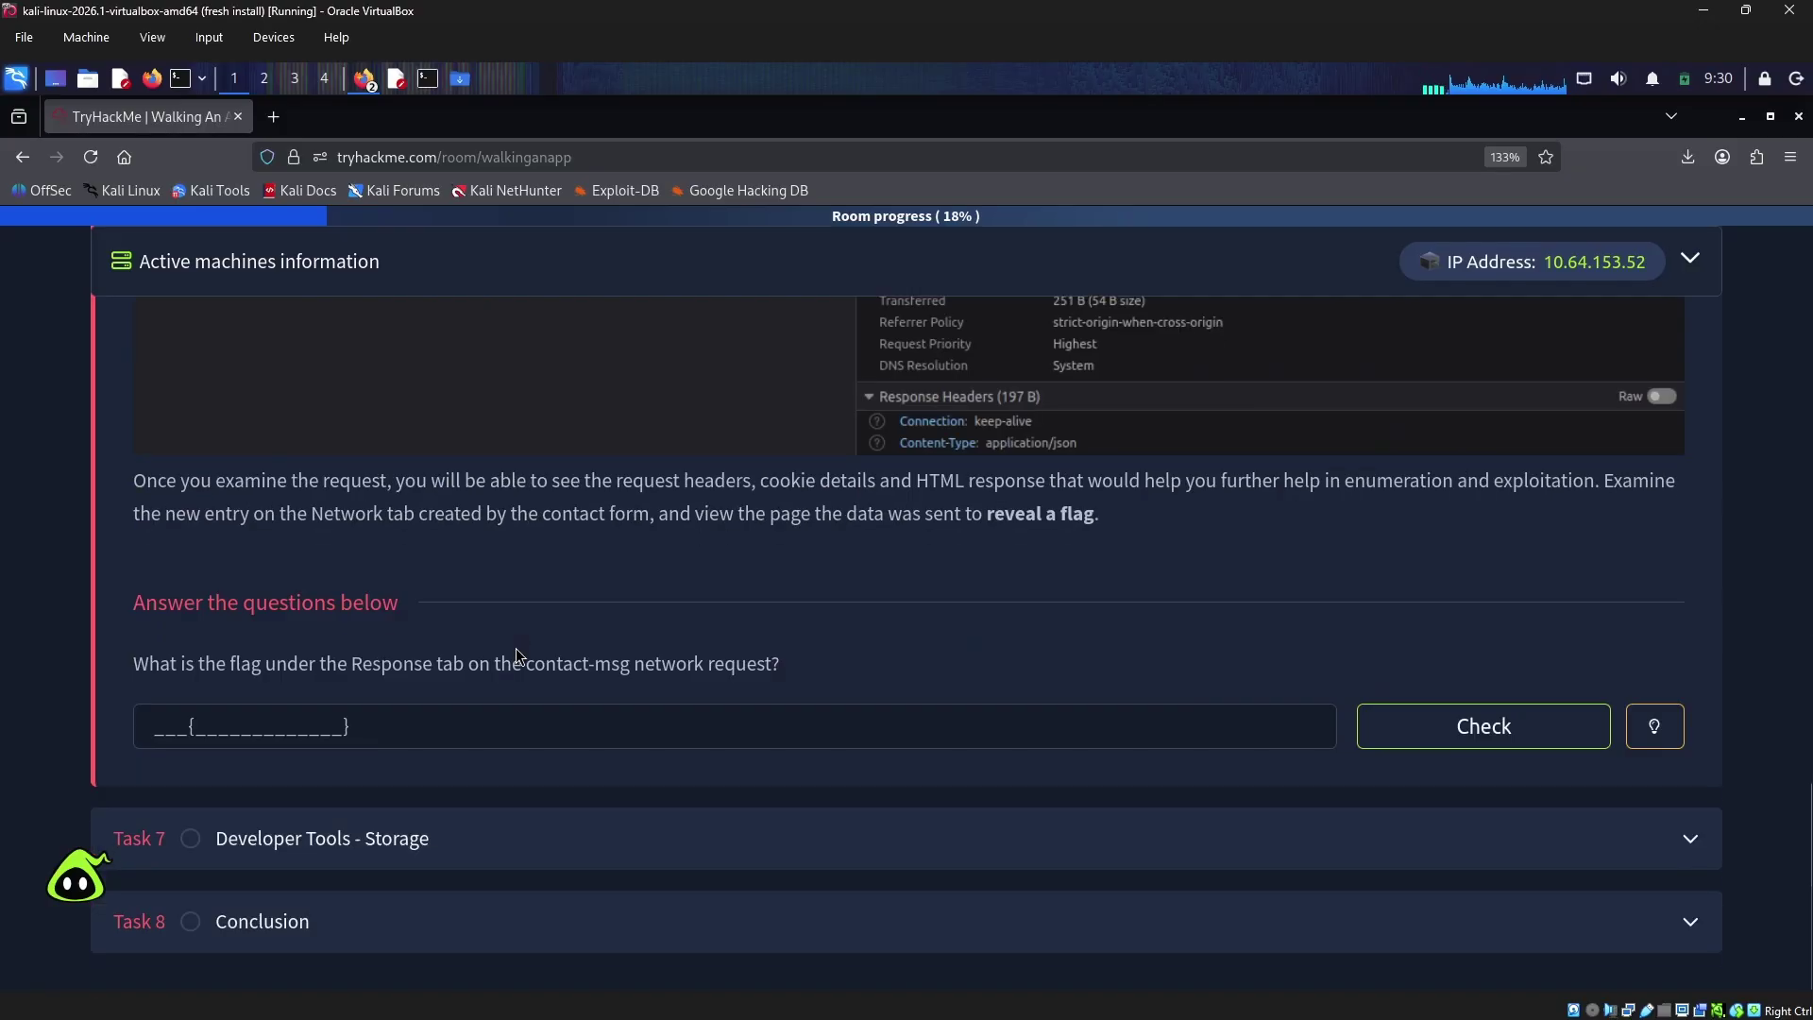
Expand Task 7 and read its Storage guidance, highlighting the Local Storage and Cookies descriptions
click(447, 835)
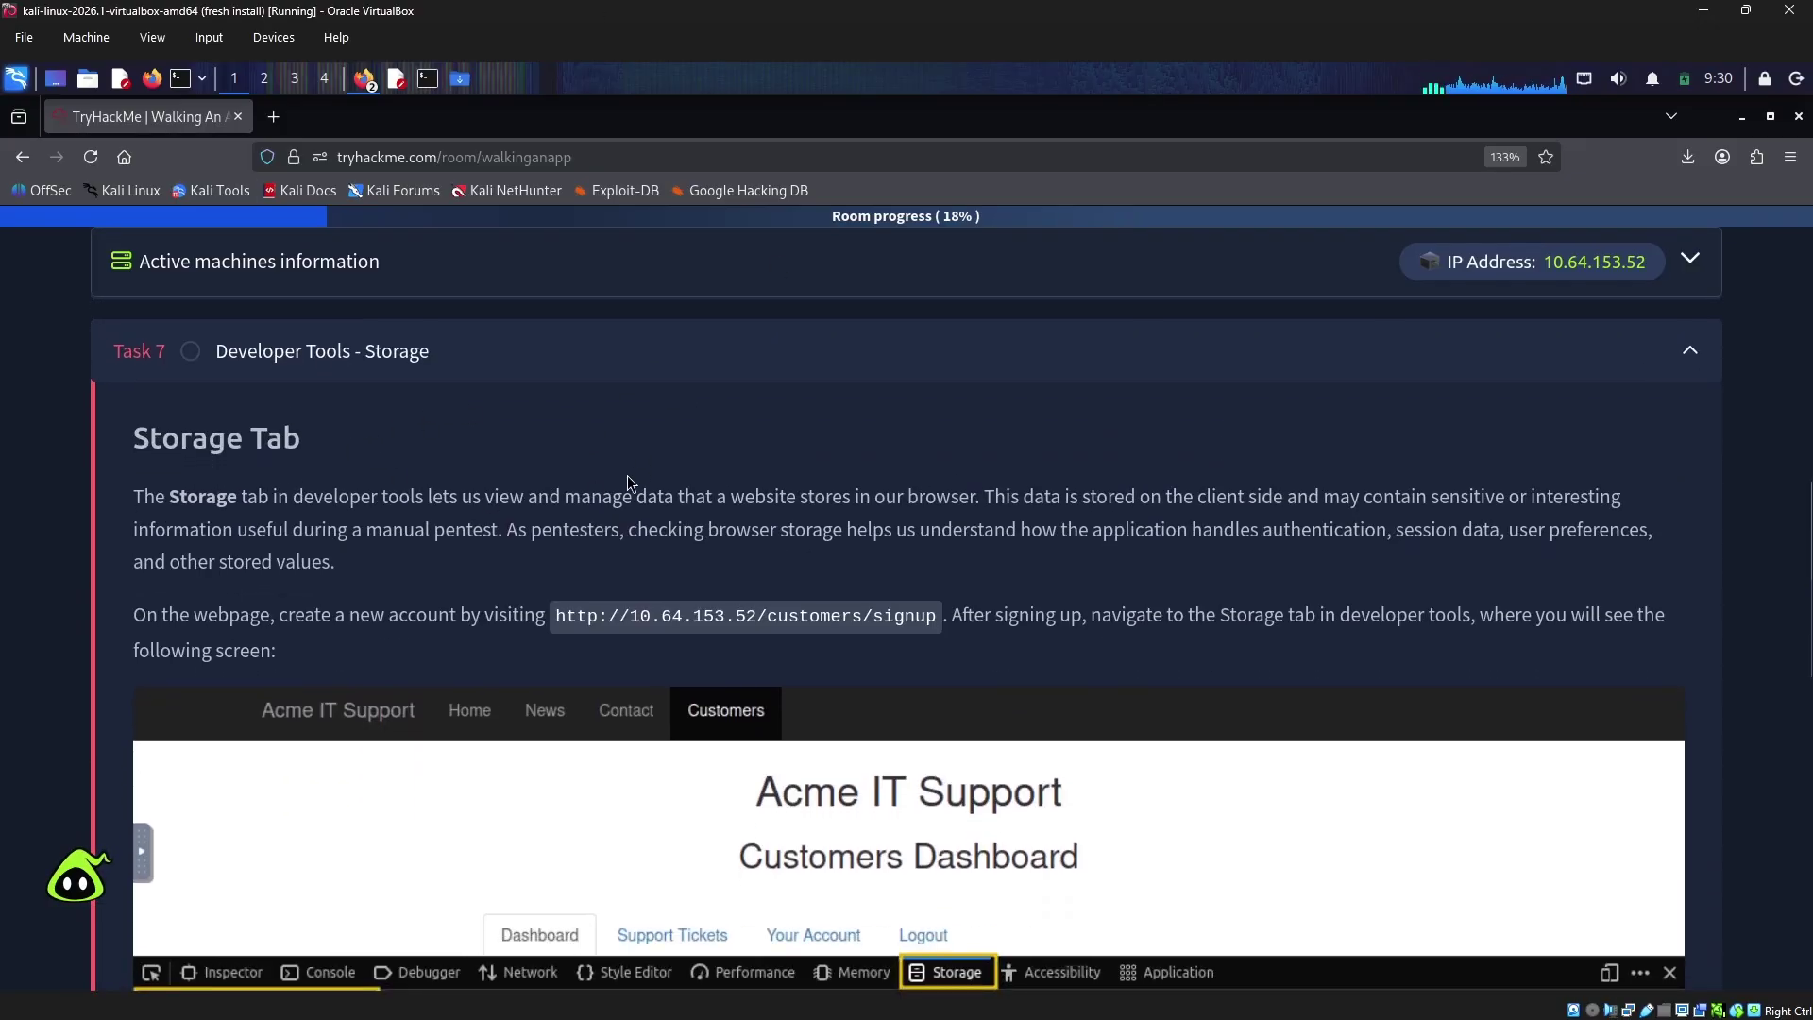
scroll(486, 496, down, 5)
scroll(683, 604, down, 5)
scroll(648, 595, up, 3)
drag(184, 535, 963, 532)
click(317, 540)
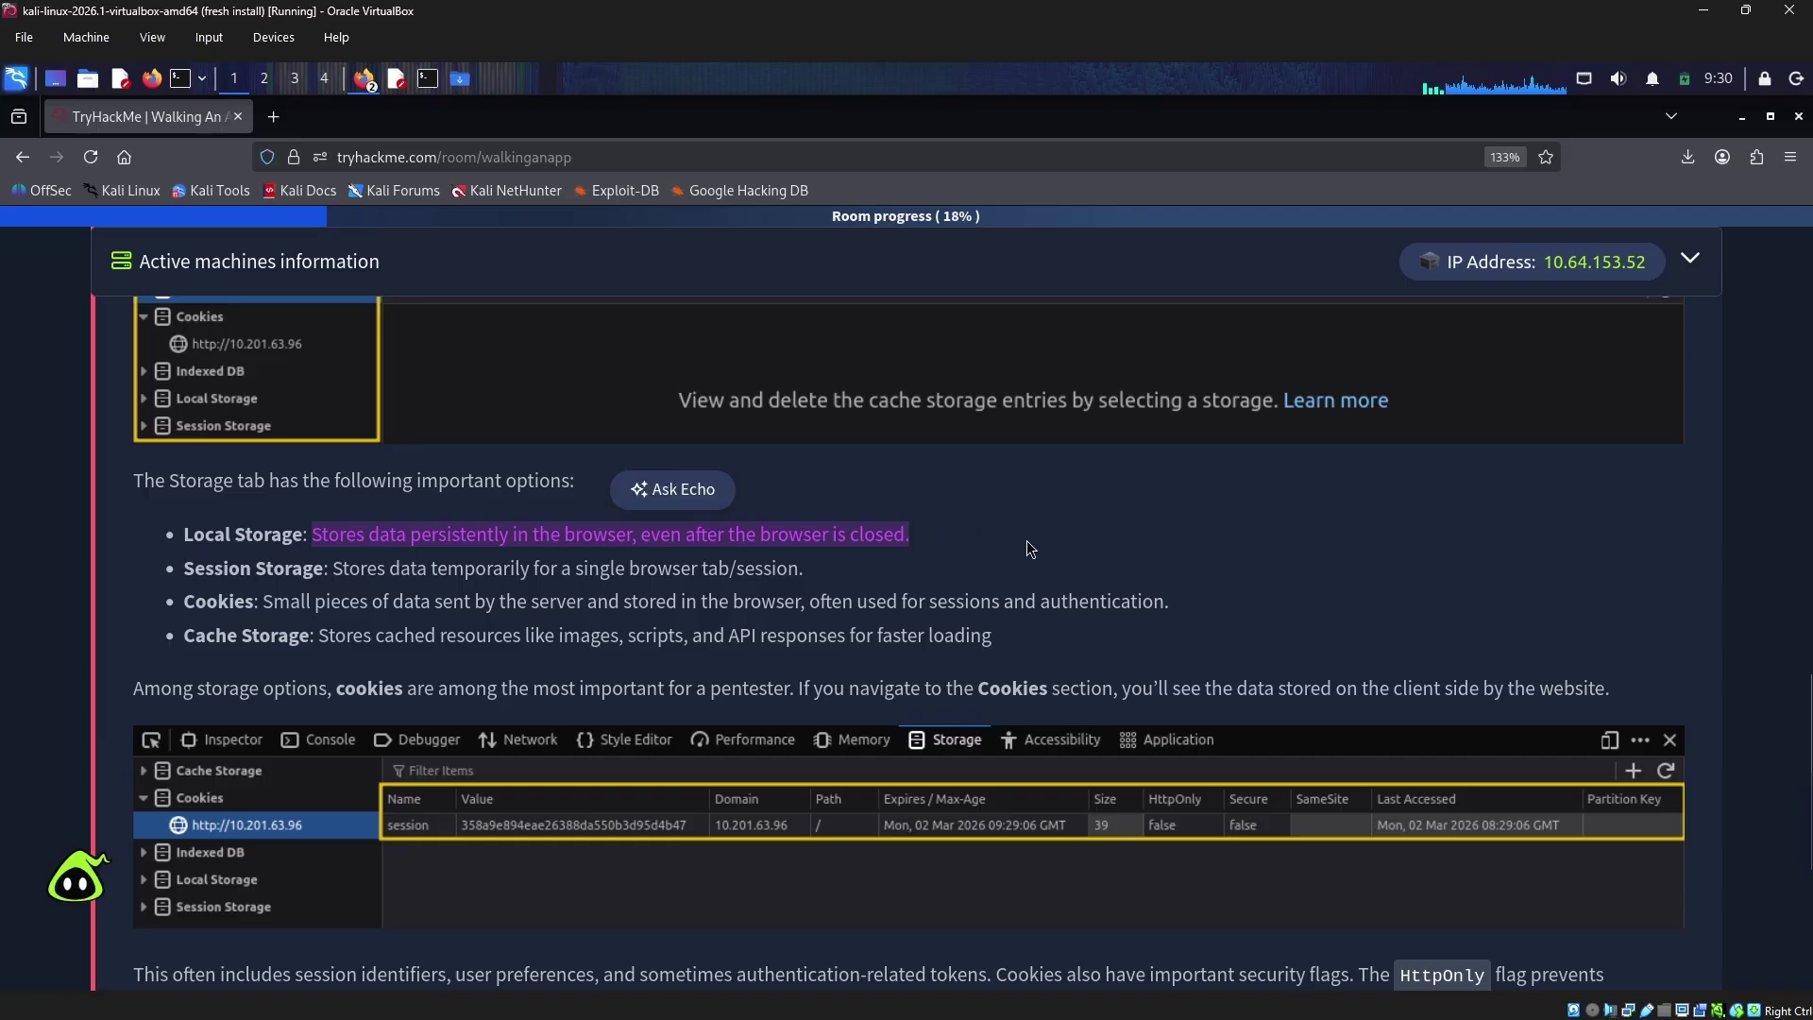
click(334, 563)
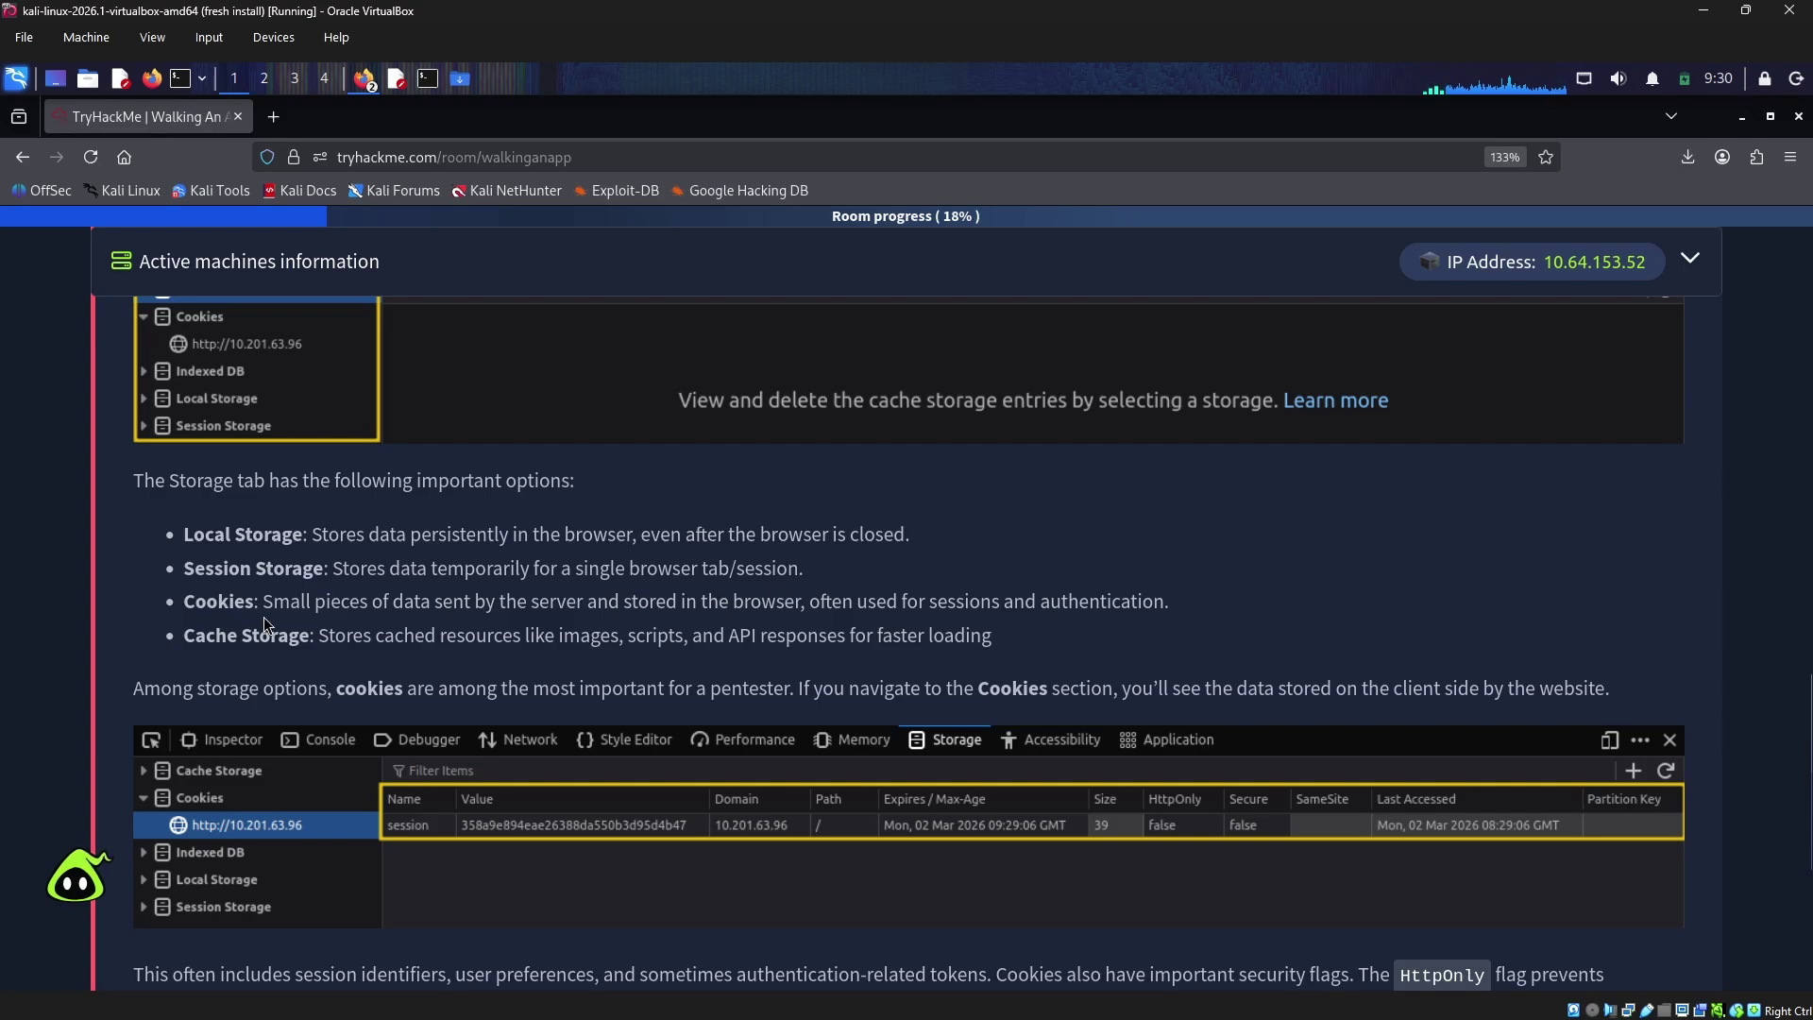
drag(262, 607, 1099, 604)
drag(1212, 604, 1245, 607)
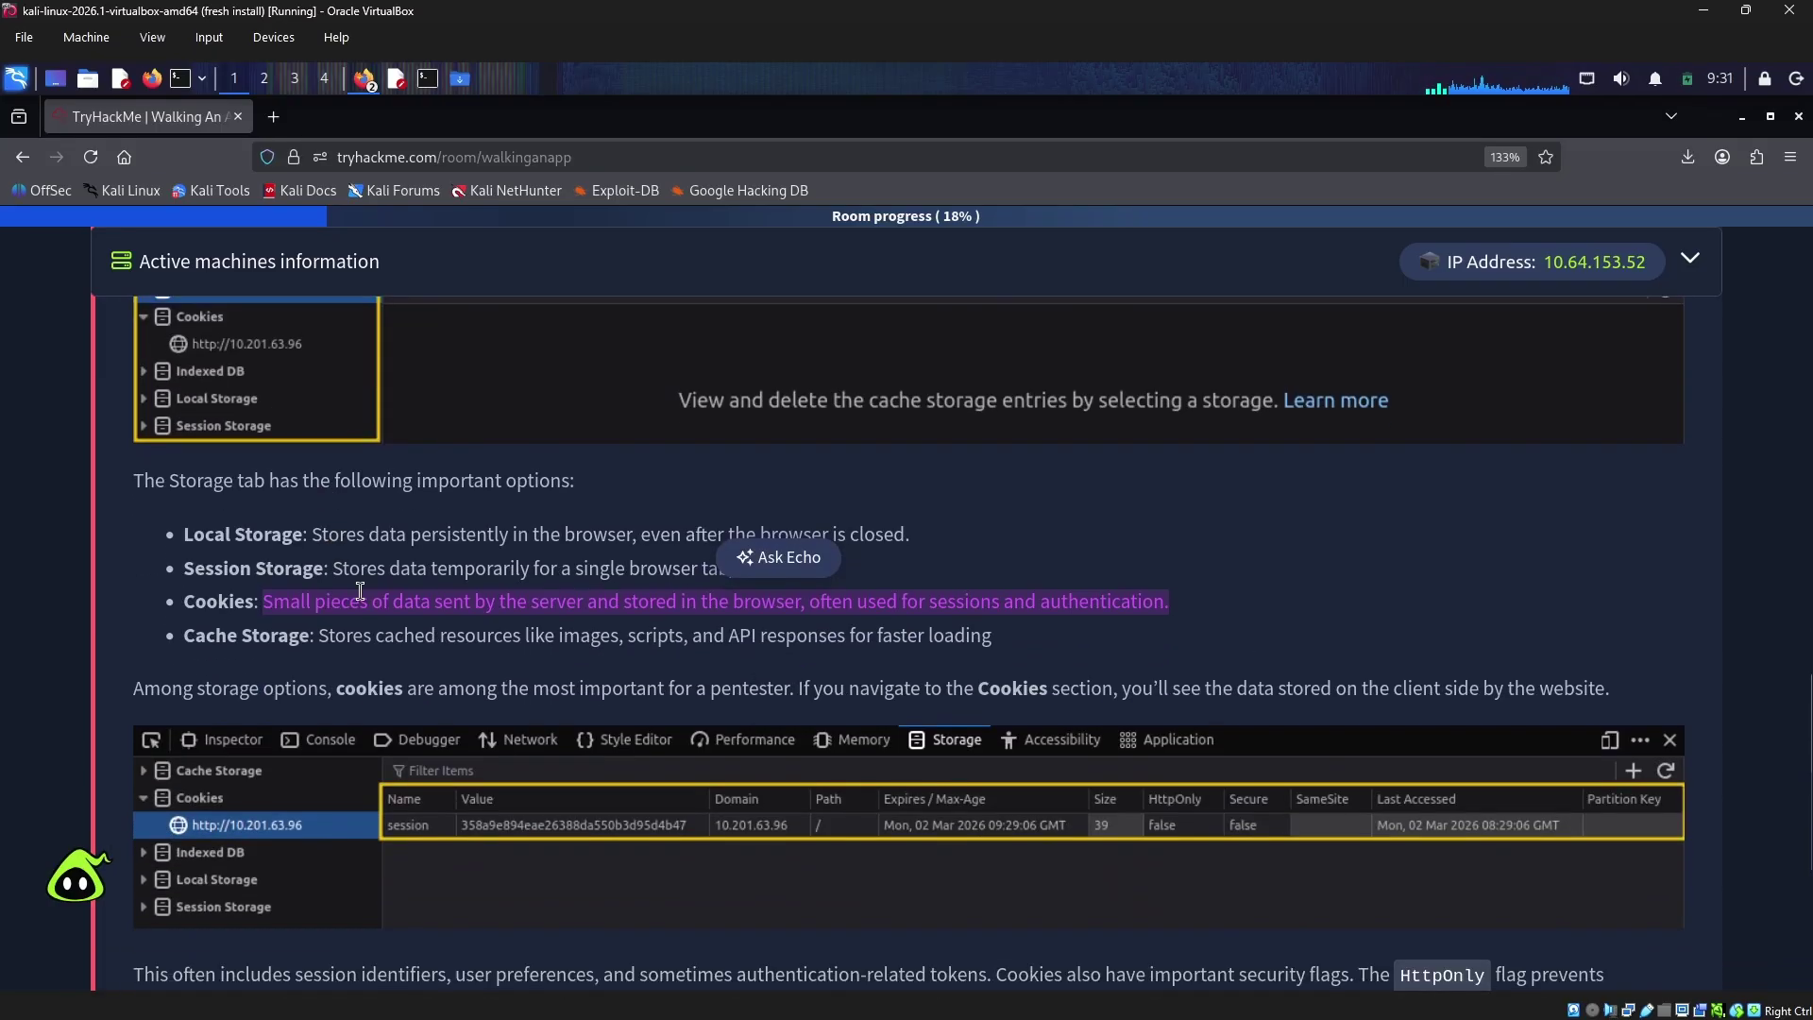
click(319, 638)
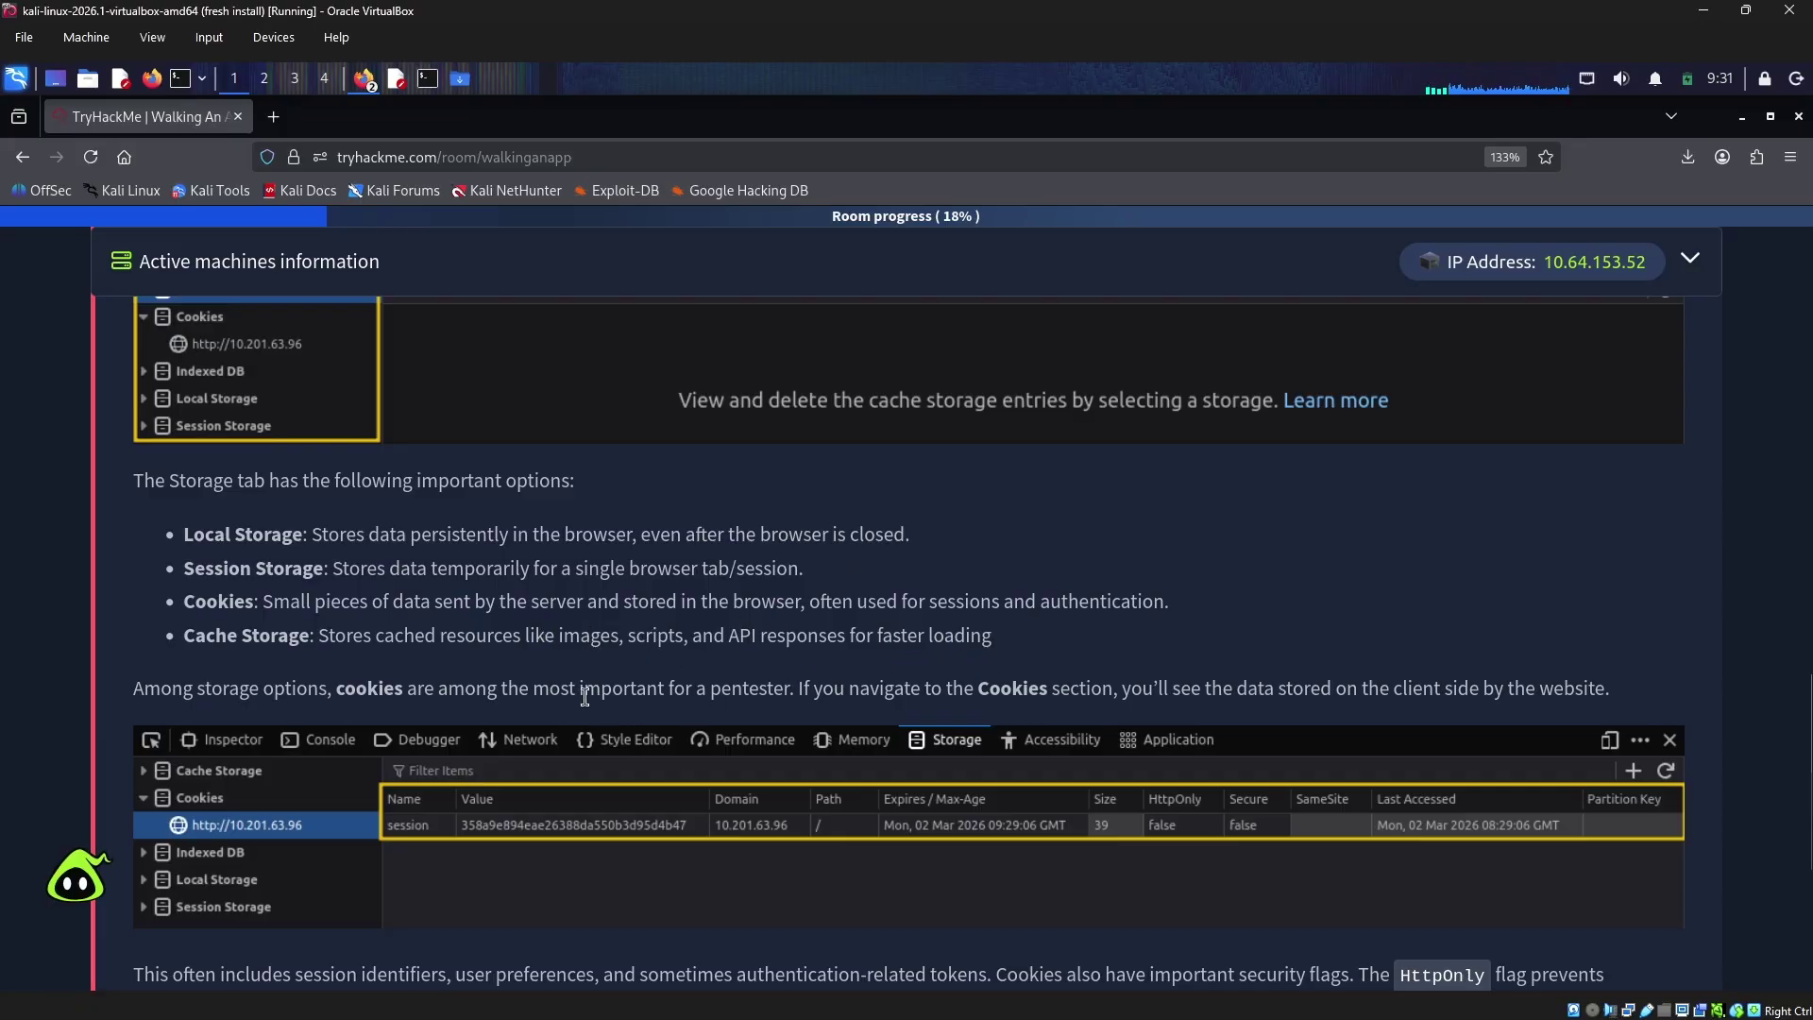
Review Task 7's HttpOnly question and Task 8's conclusion, and return to the Acme IT Support browser window
scroll(601, 701, down, 5)
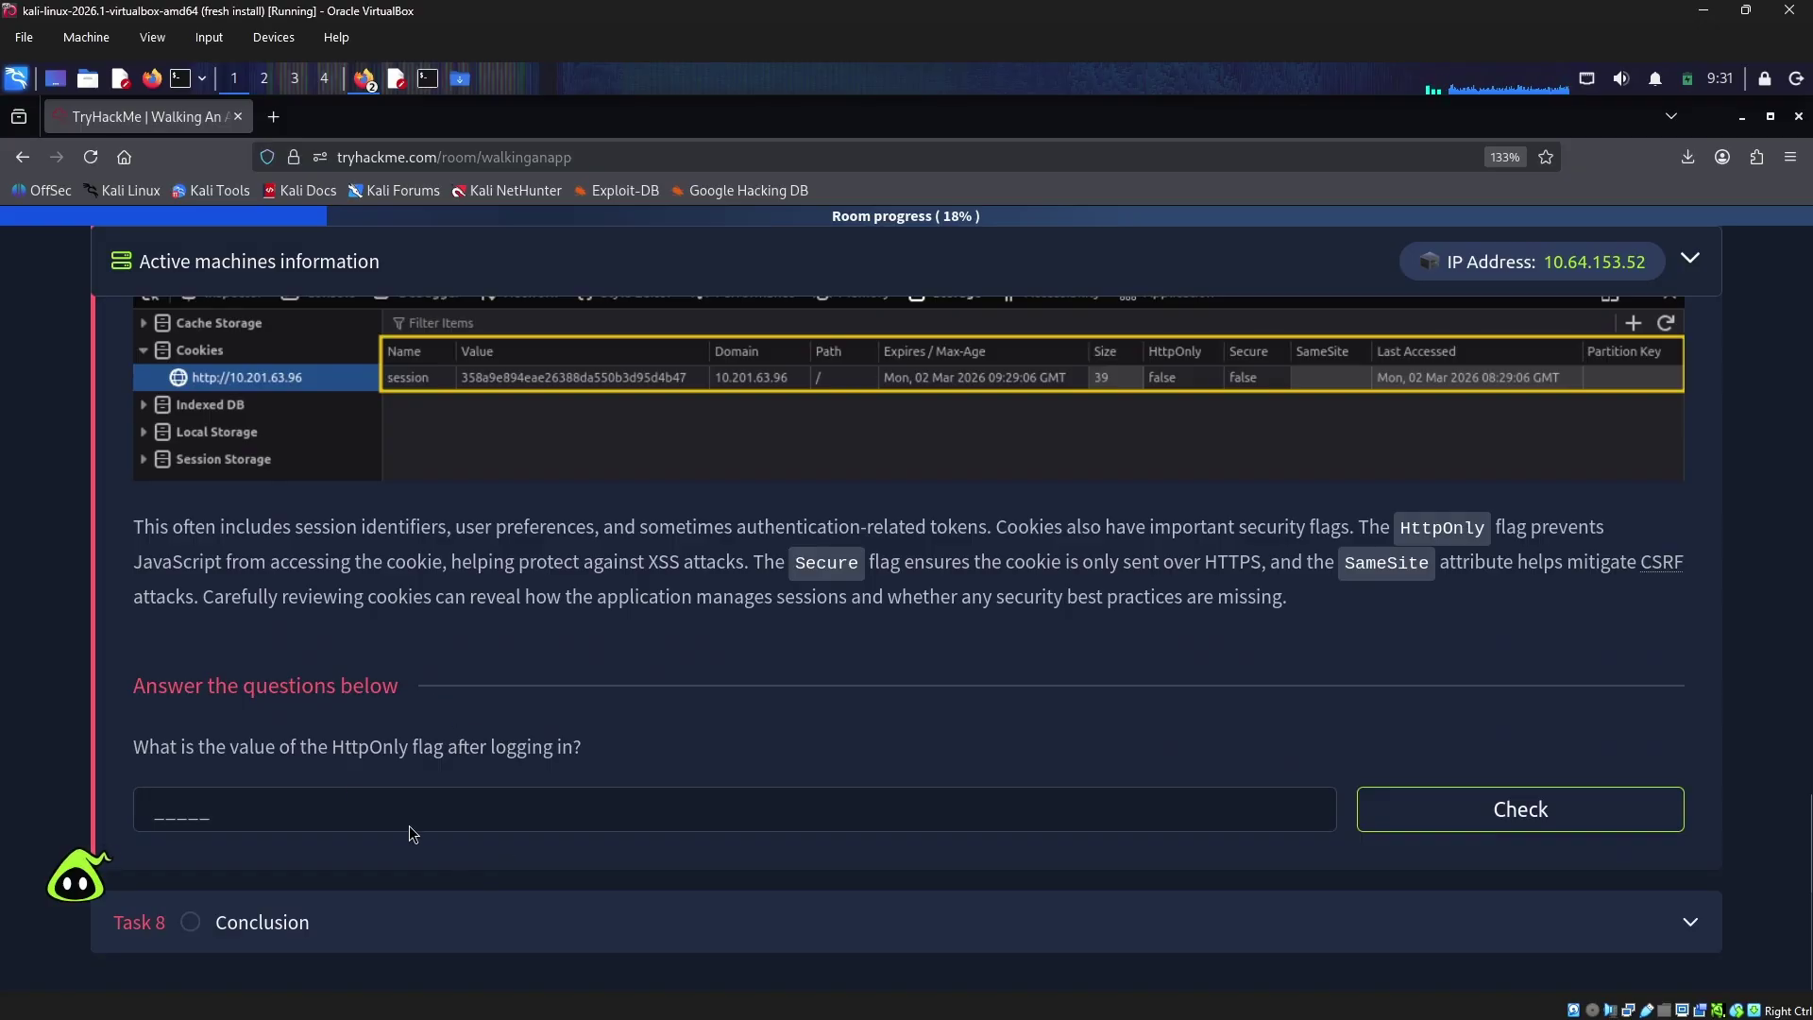
click(373, 801)
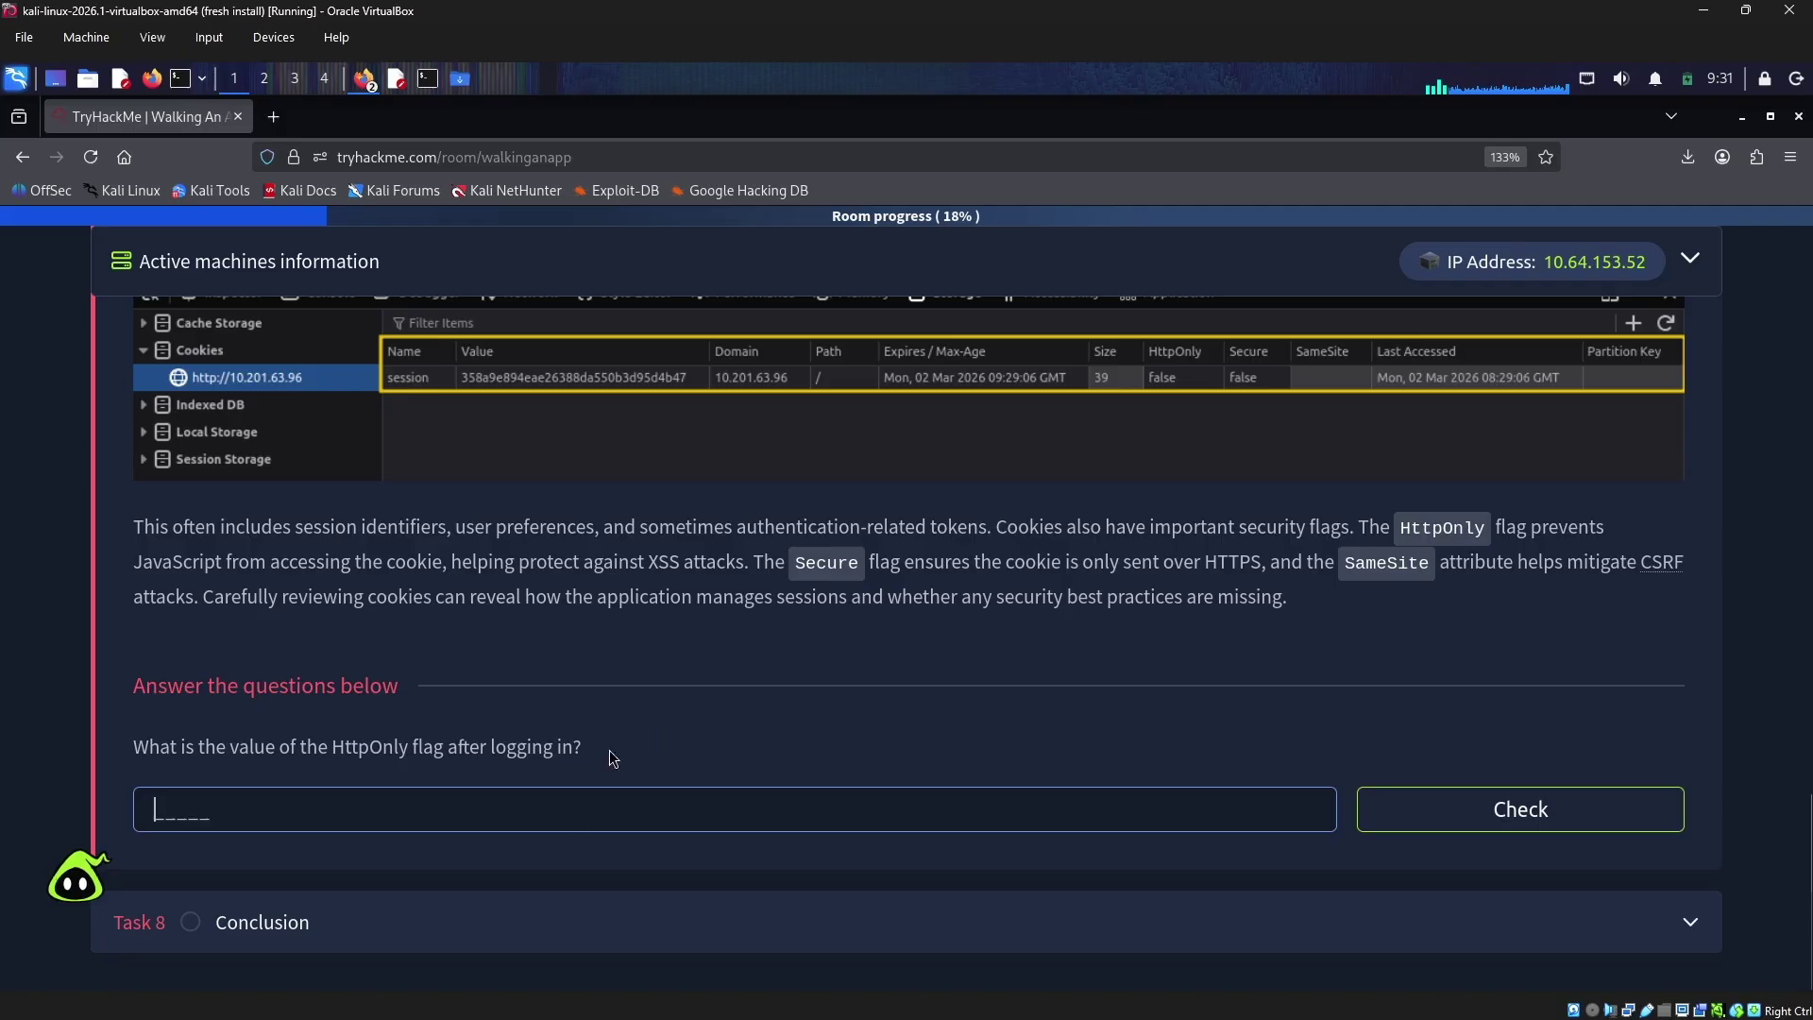
click(557, 920)
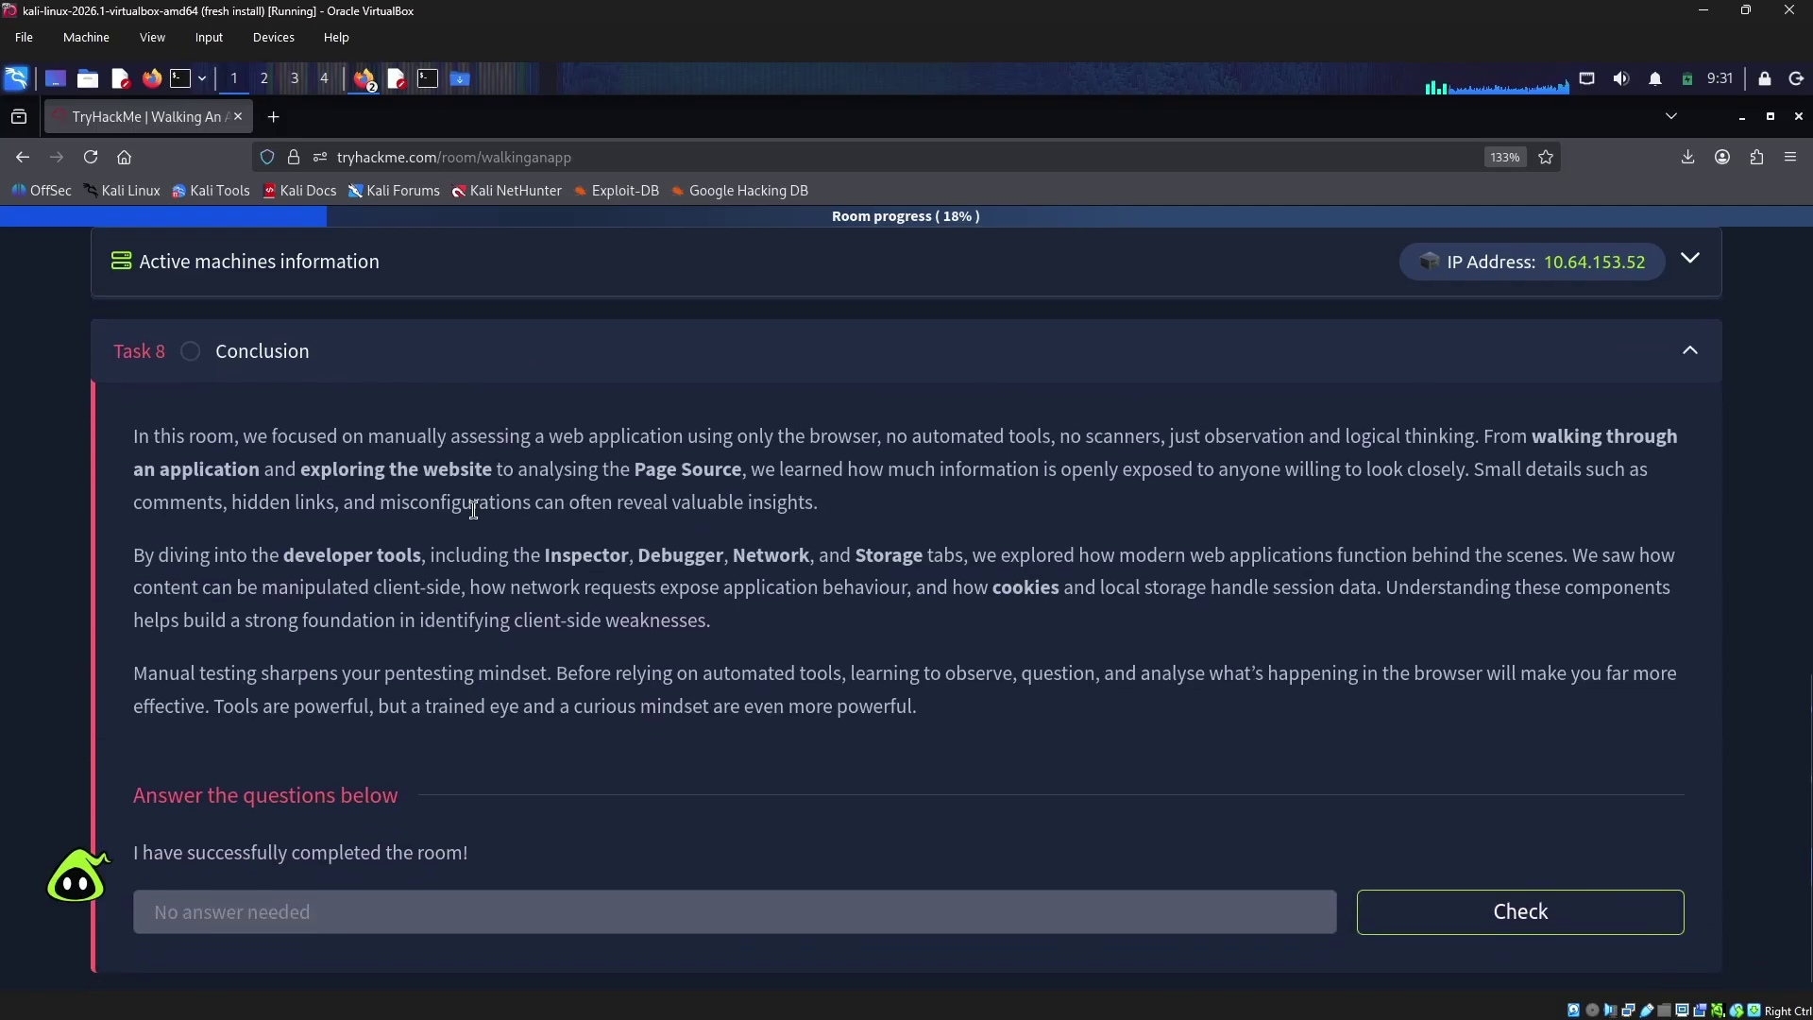
click(1741, 119)
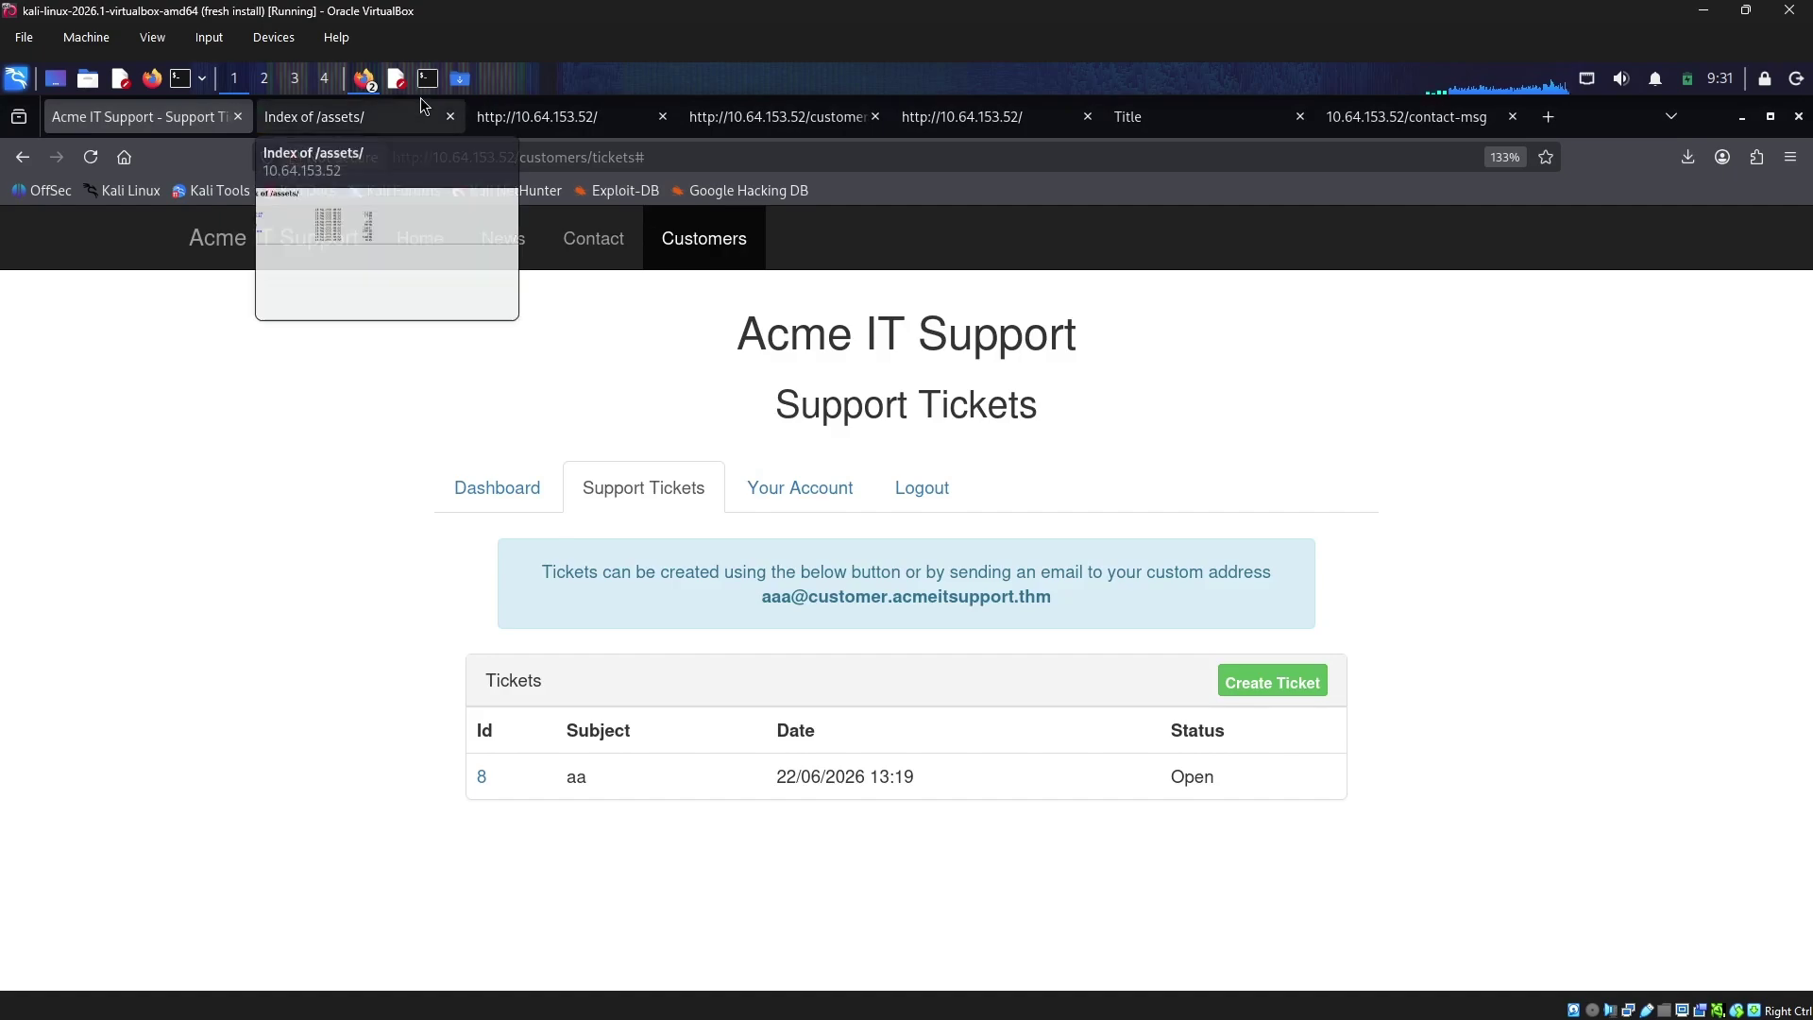